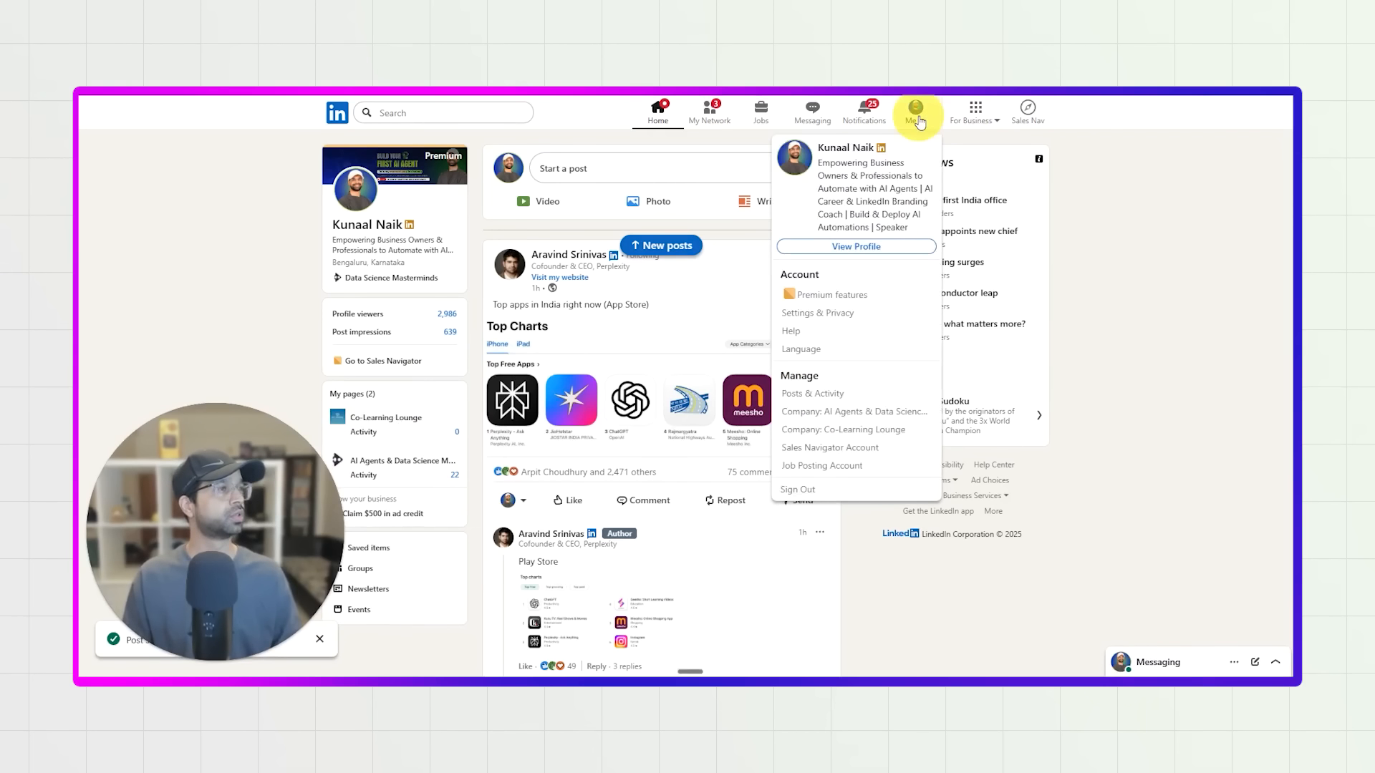
Open your own LinkedIn profile and save it as a PDF.
{"action": "left_click", "coordinate": [857, 247]}
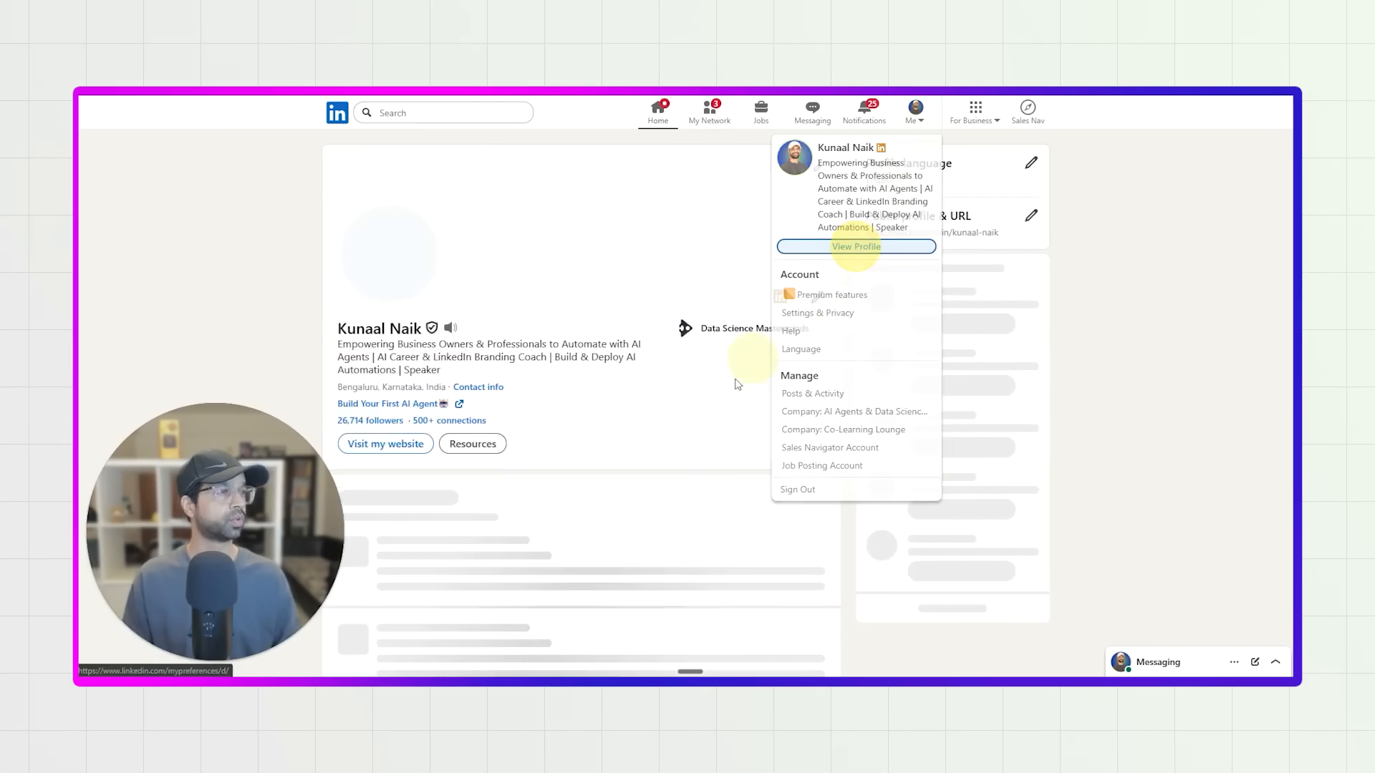
{"action": "scroll", "coordinate": [734, 390], "scroll_direction": "down", "scroll_amount": 3}
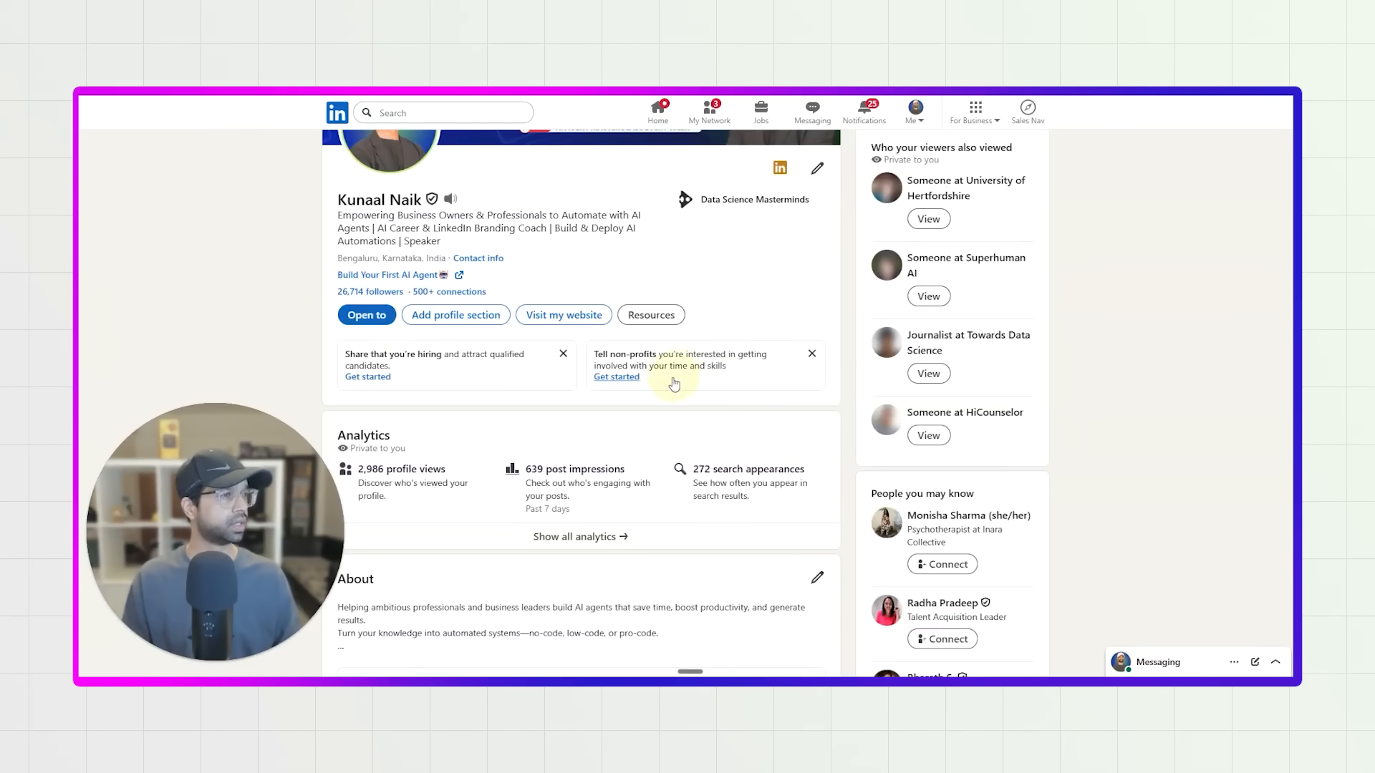
{"action": "left_click", "coordinate": [648, 315]}
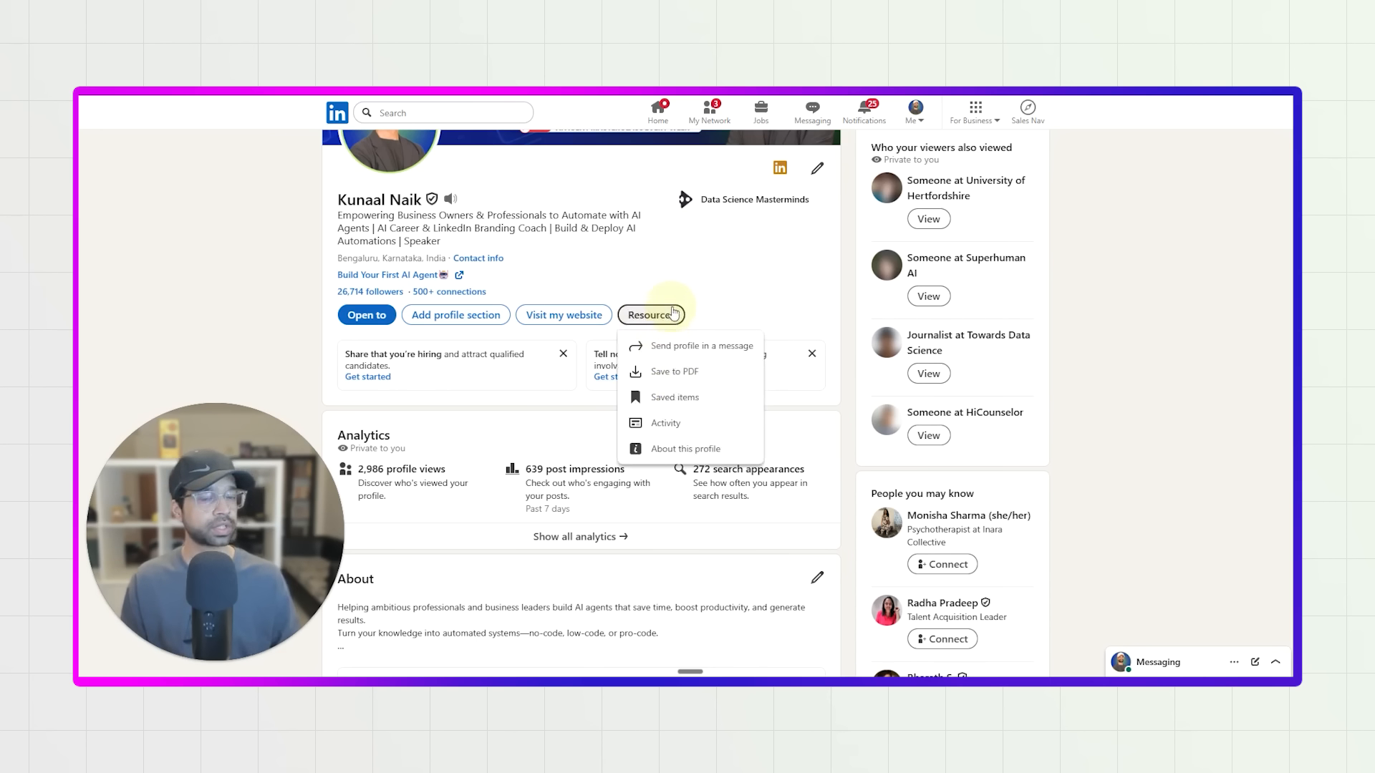
{"action": "left_click", "coordinate": [688, 380]}
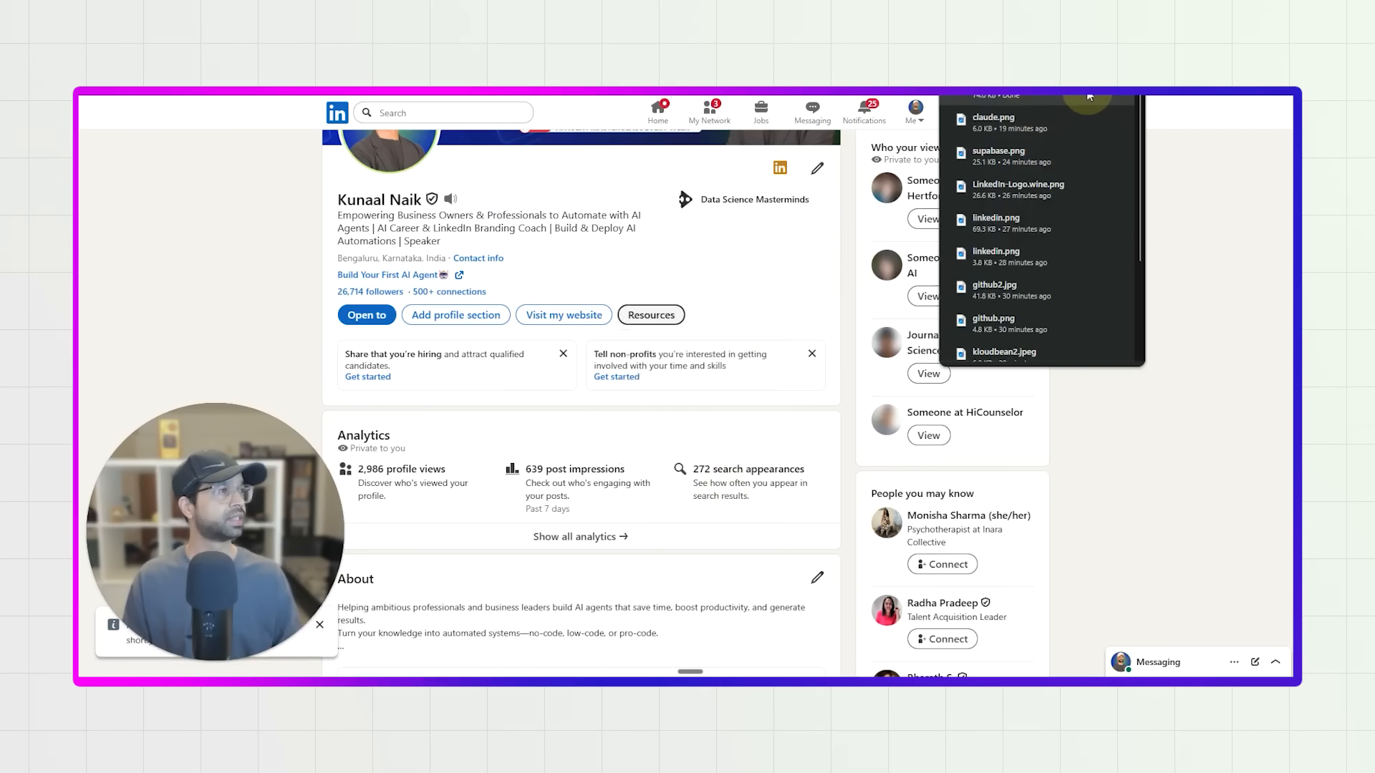
Locate the saved Profile.pdf in the Downloads folder and look through the experience and education pages of the document.
{"action": "left_click", "coordinate": [1088, 98]}
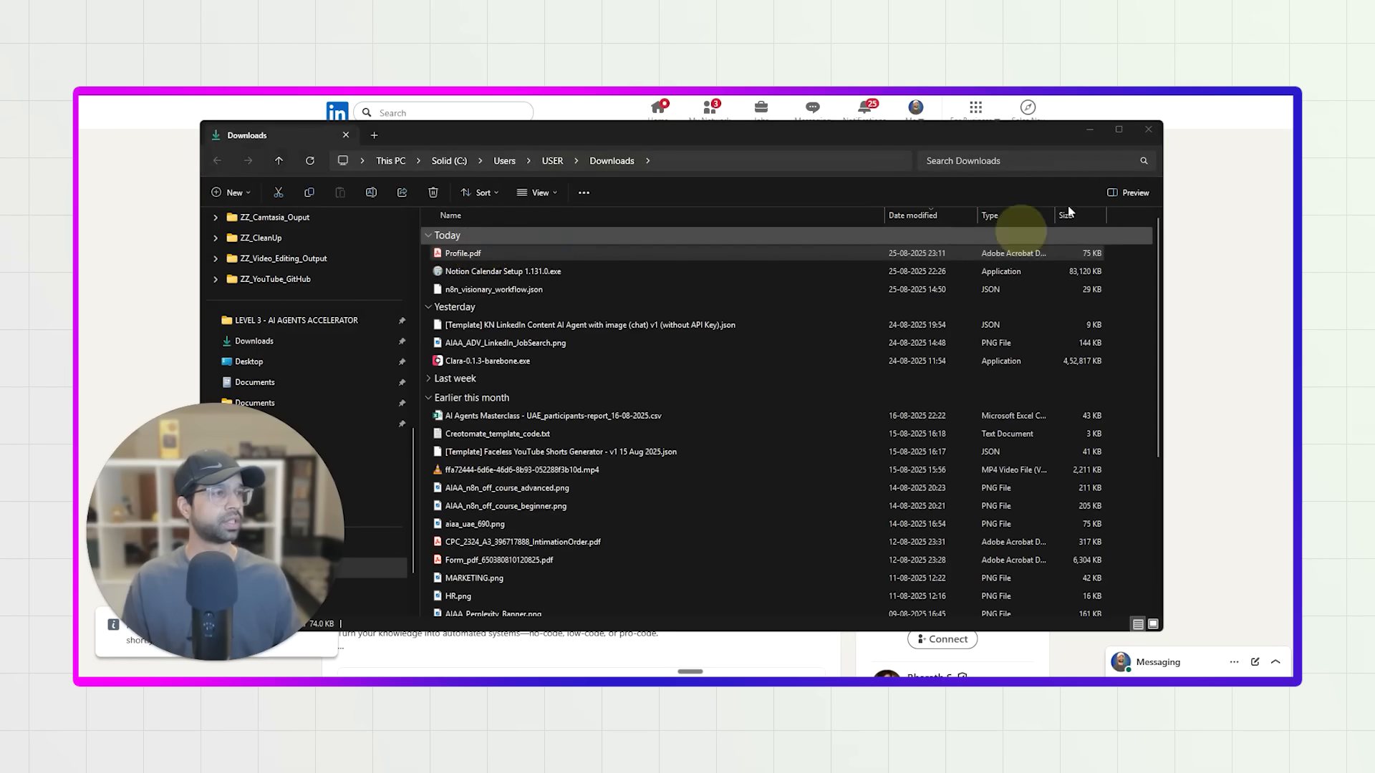
{"action": "left_click", "coordinate": [1088, 132]}
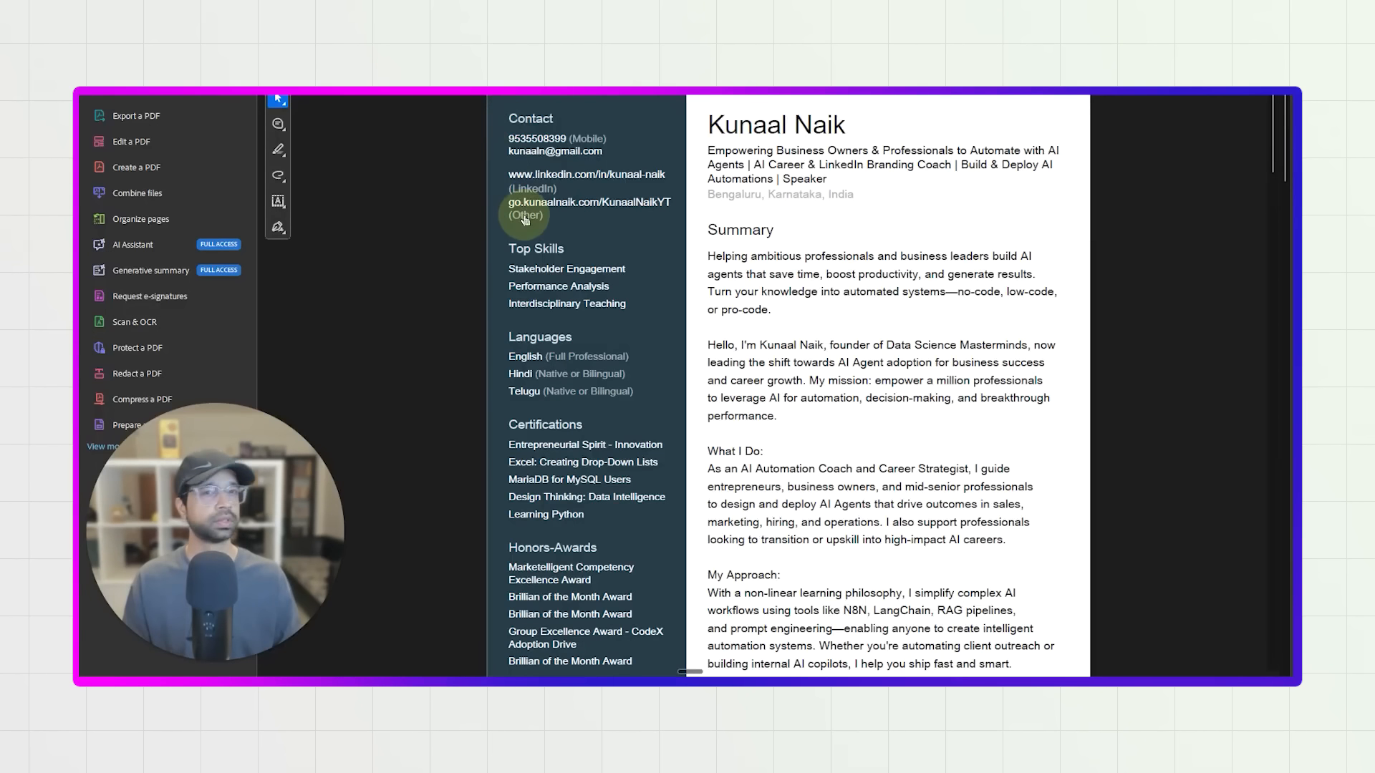
{"action": "scroll", "coordinate": [524, 220], "scroll_direction": "down", "scroll_amount": 20}
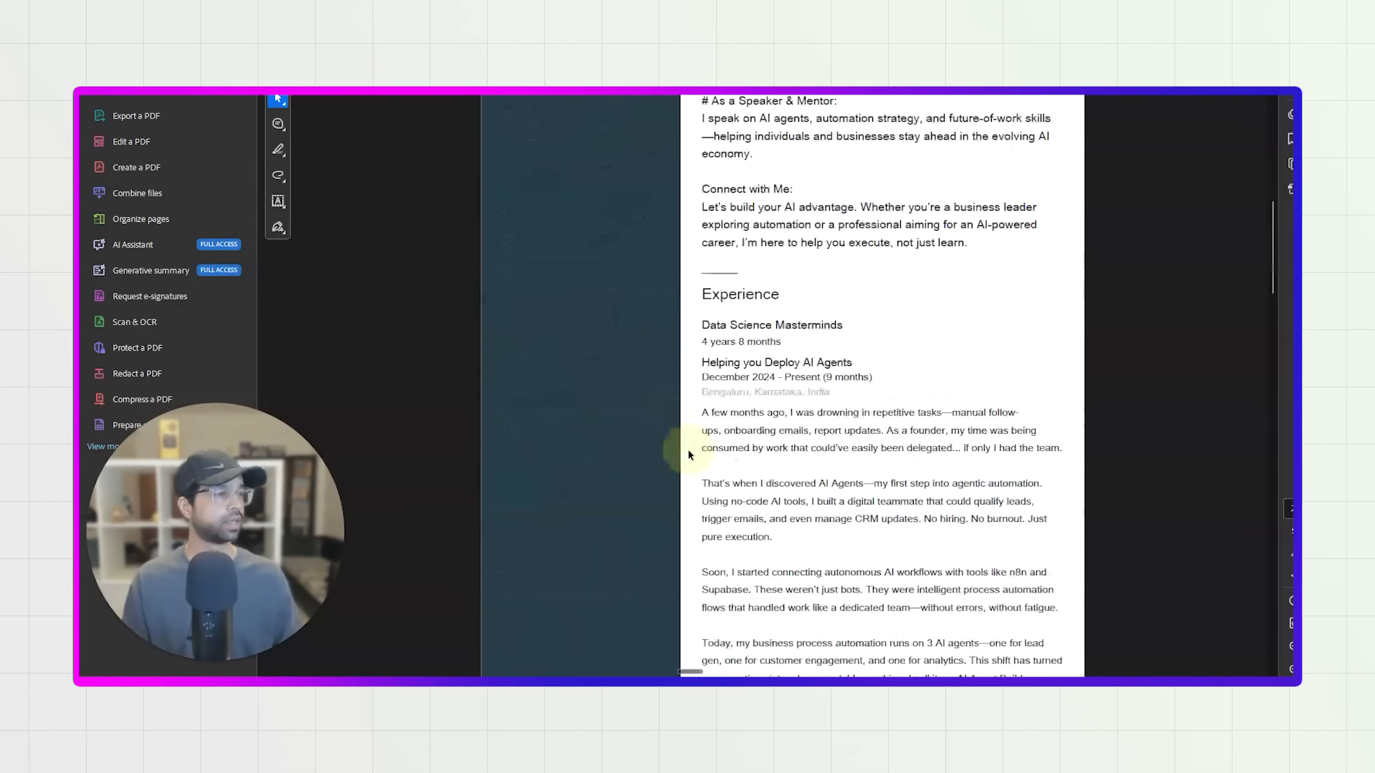
{"action": "scroll", "coordinate": [689, 466], "scroll_direction": "down", "scroll_amount": 15}
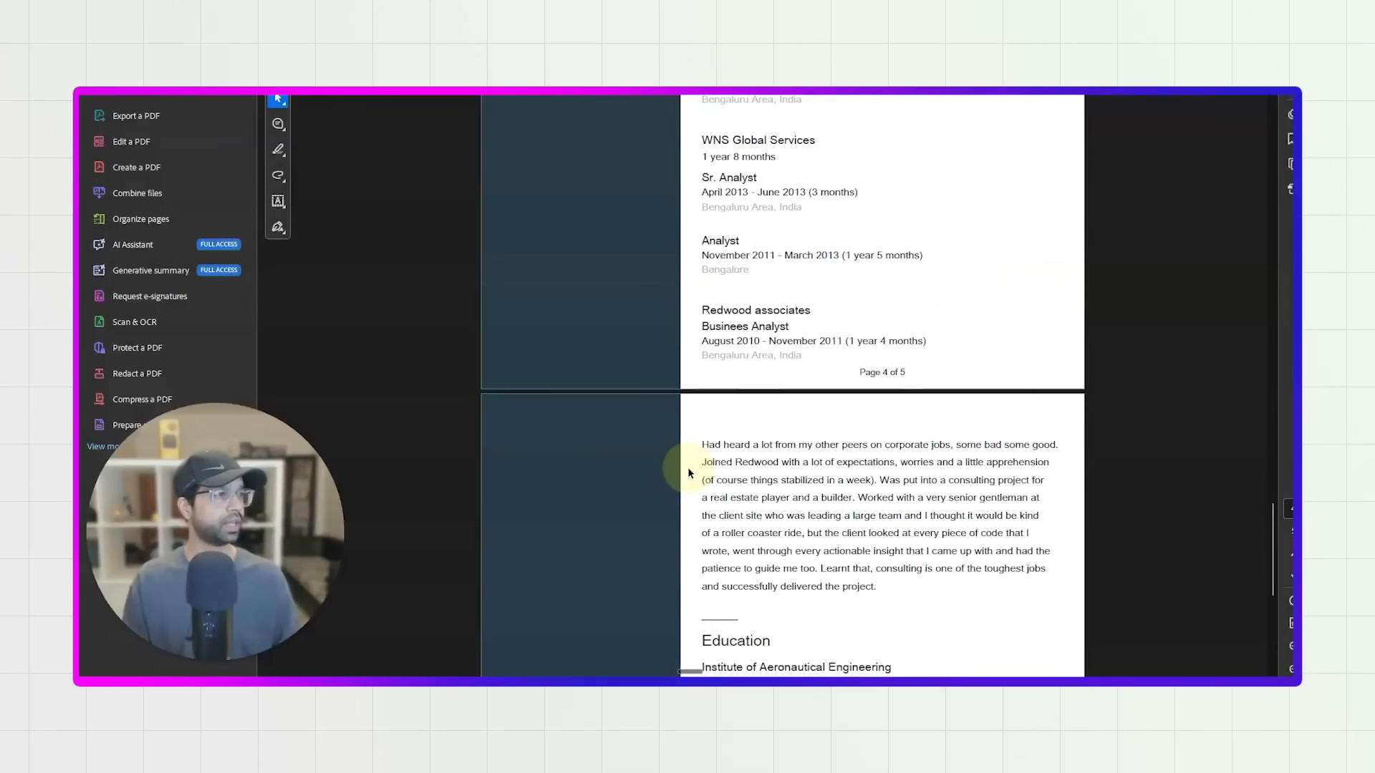
{"action": "scroll", "coordinate": [689, 472], "scroll_direction": "up", "scroll_amount": 10}
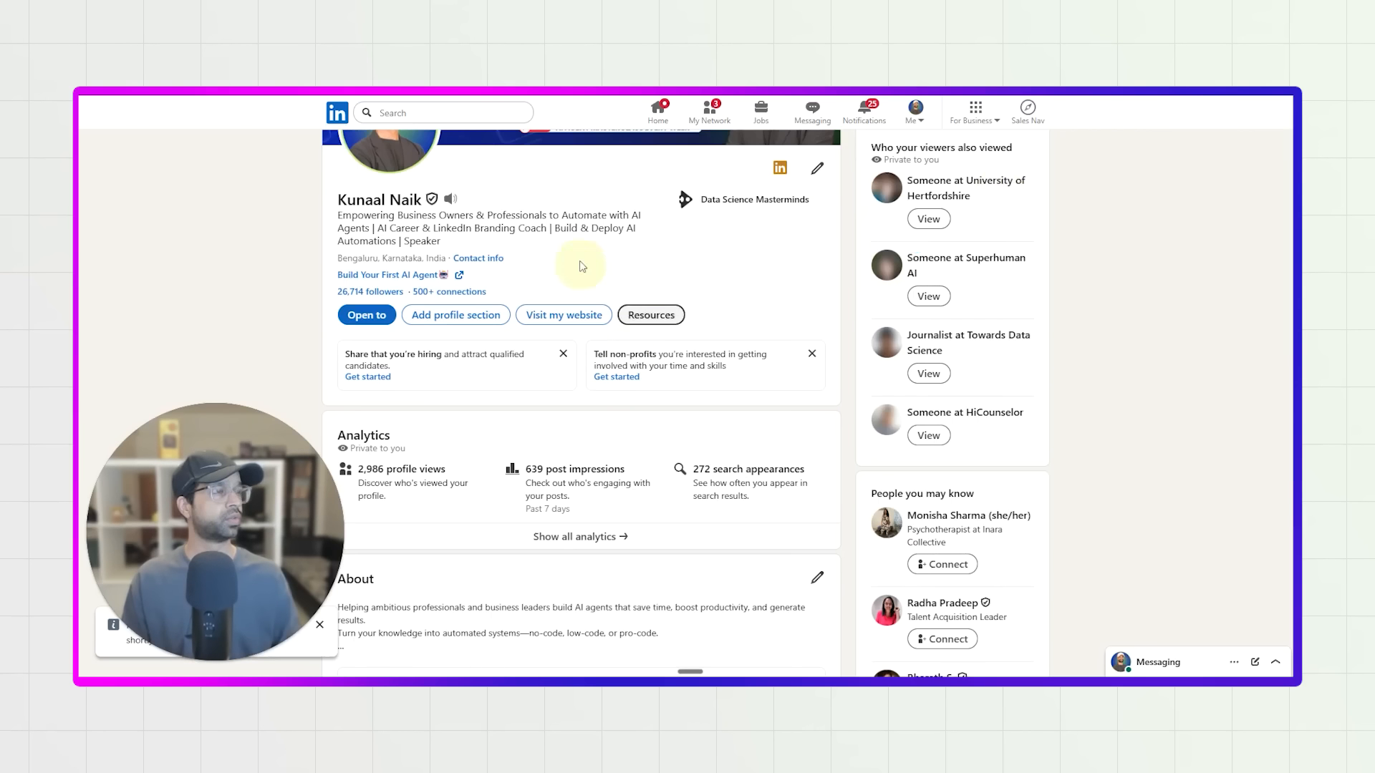
{"action": "scroll", "coordinate": [394, 330], "scroll_direction": "up", "scroll_amount": 2}
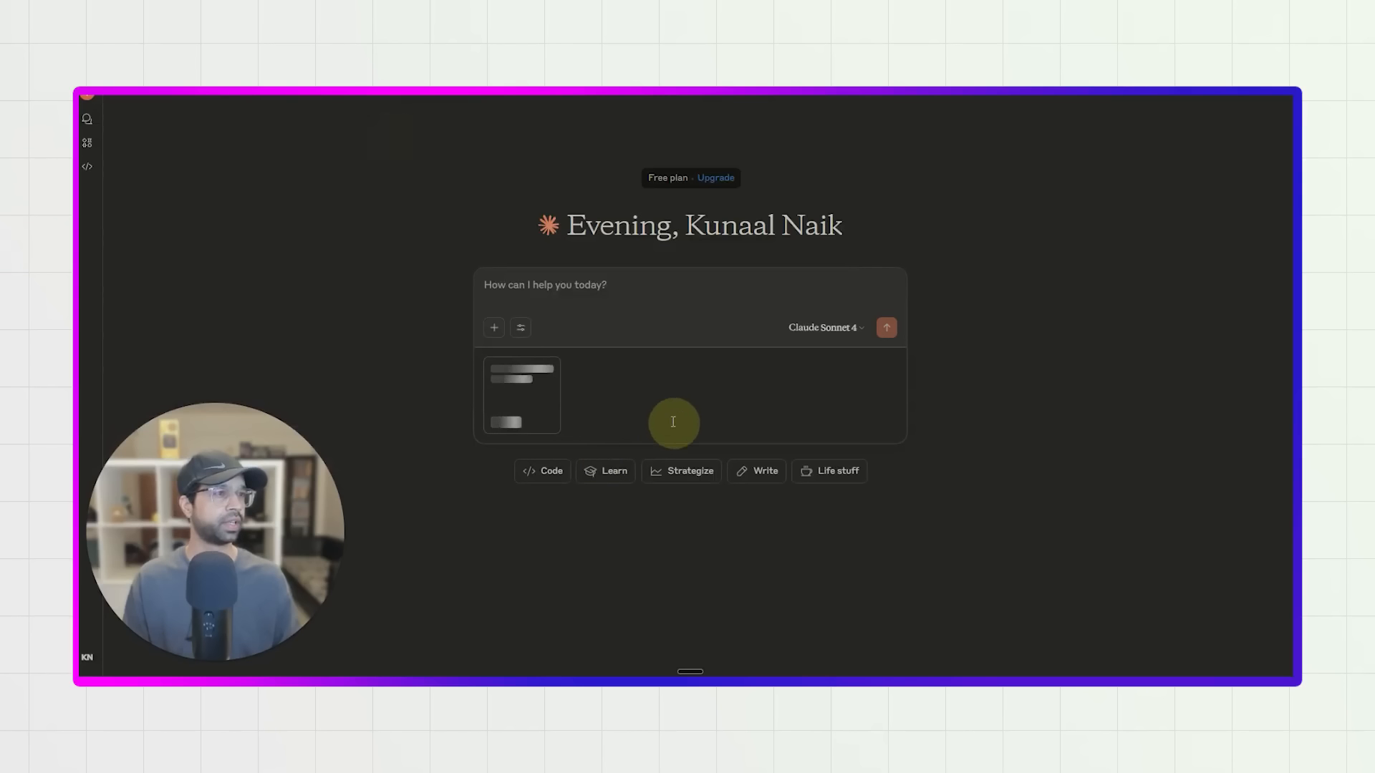
In Claude, with Profile.pdf attached, begin the prompt with "providing my linkedin profile".
{"action": "left_click", "coordinate": [539, 281]}
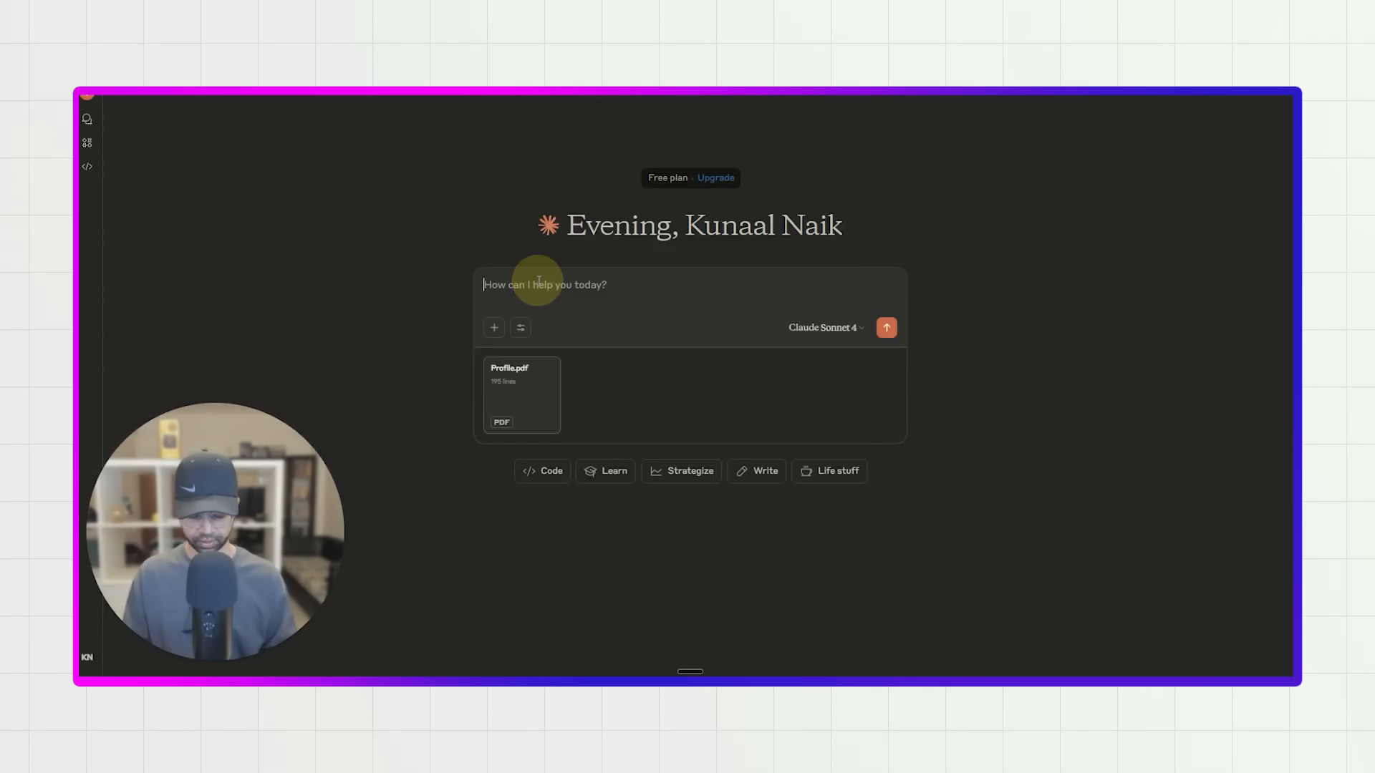
{"action": "type", "text": "provin"}
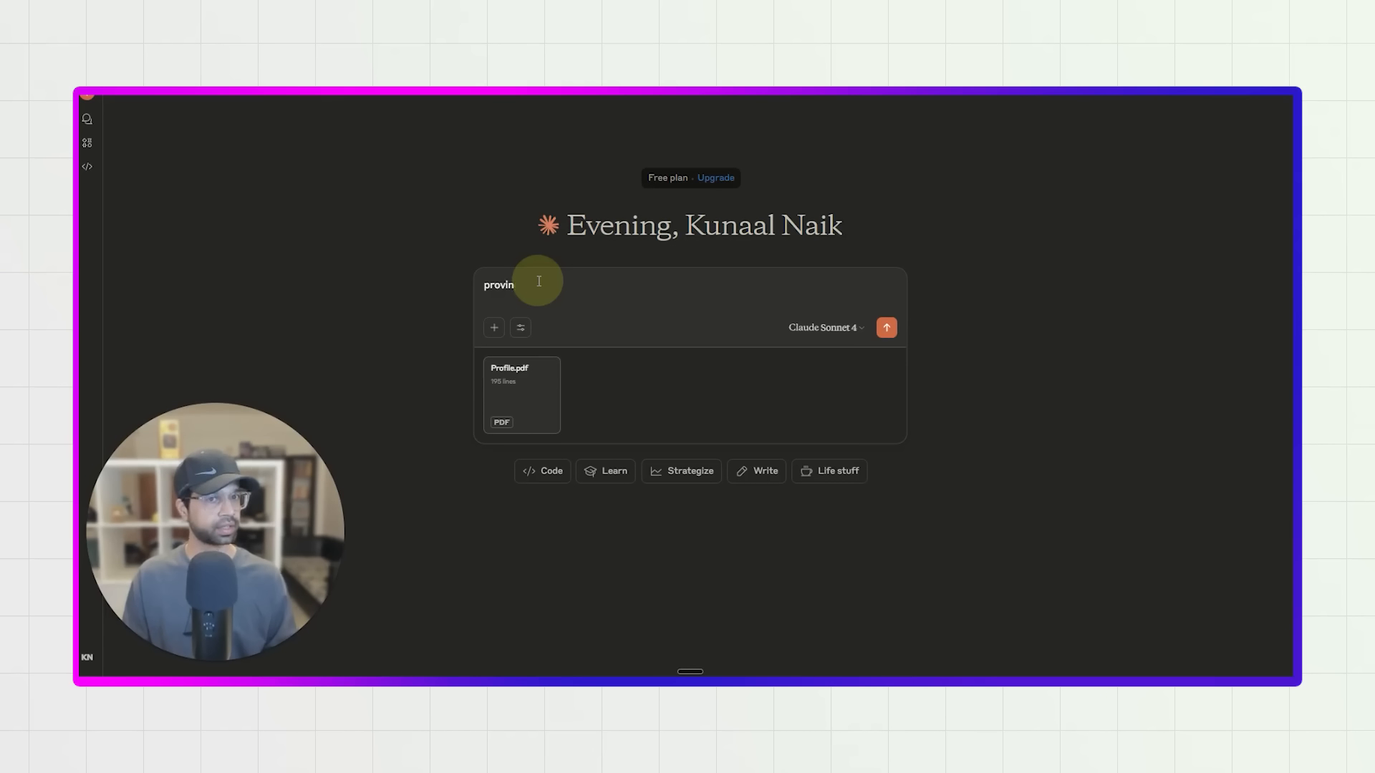
{"action": "key", "text": "BackSpace"}
{"action": "type", "text": "ding my profile"}
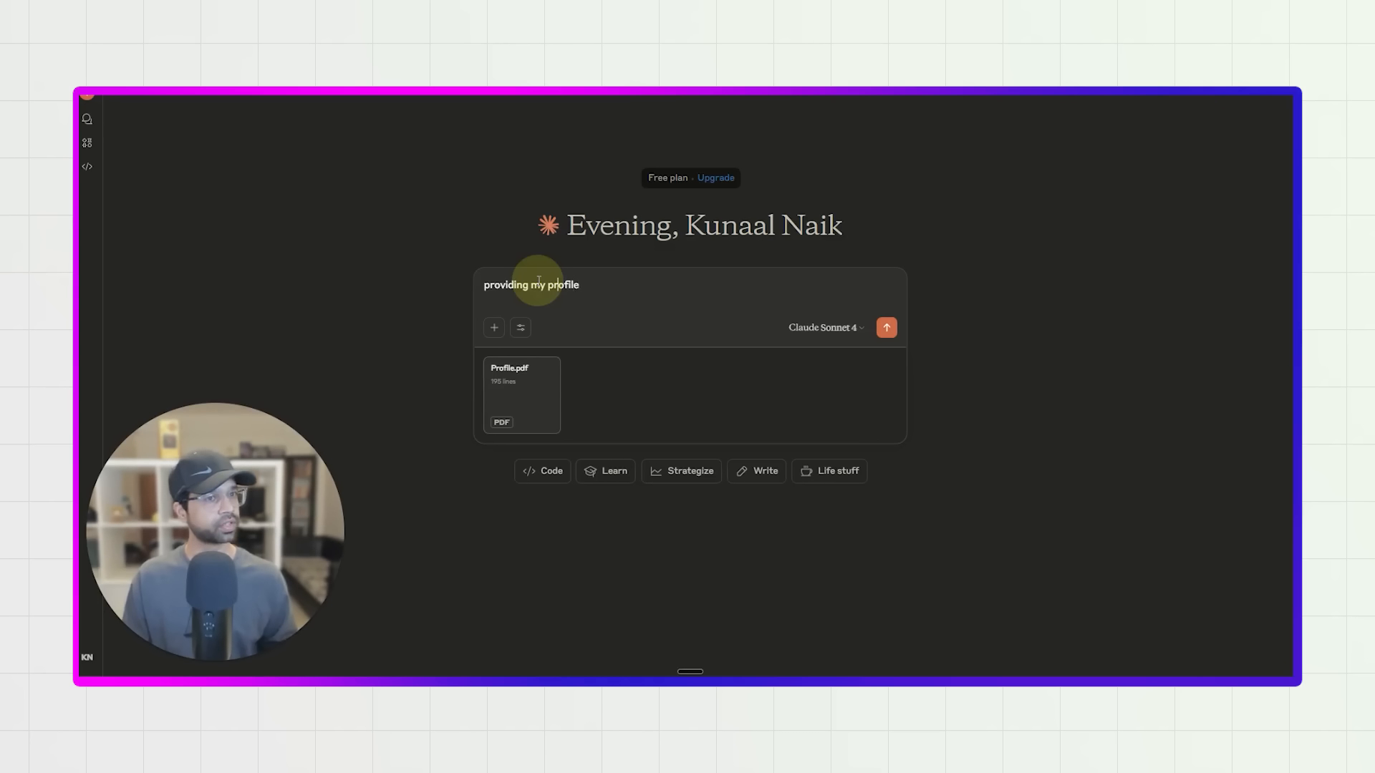
{"action": "type", "text": "linkin"}
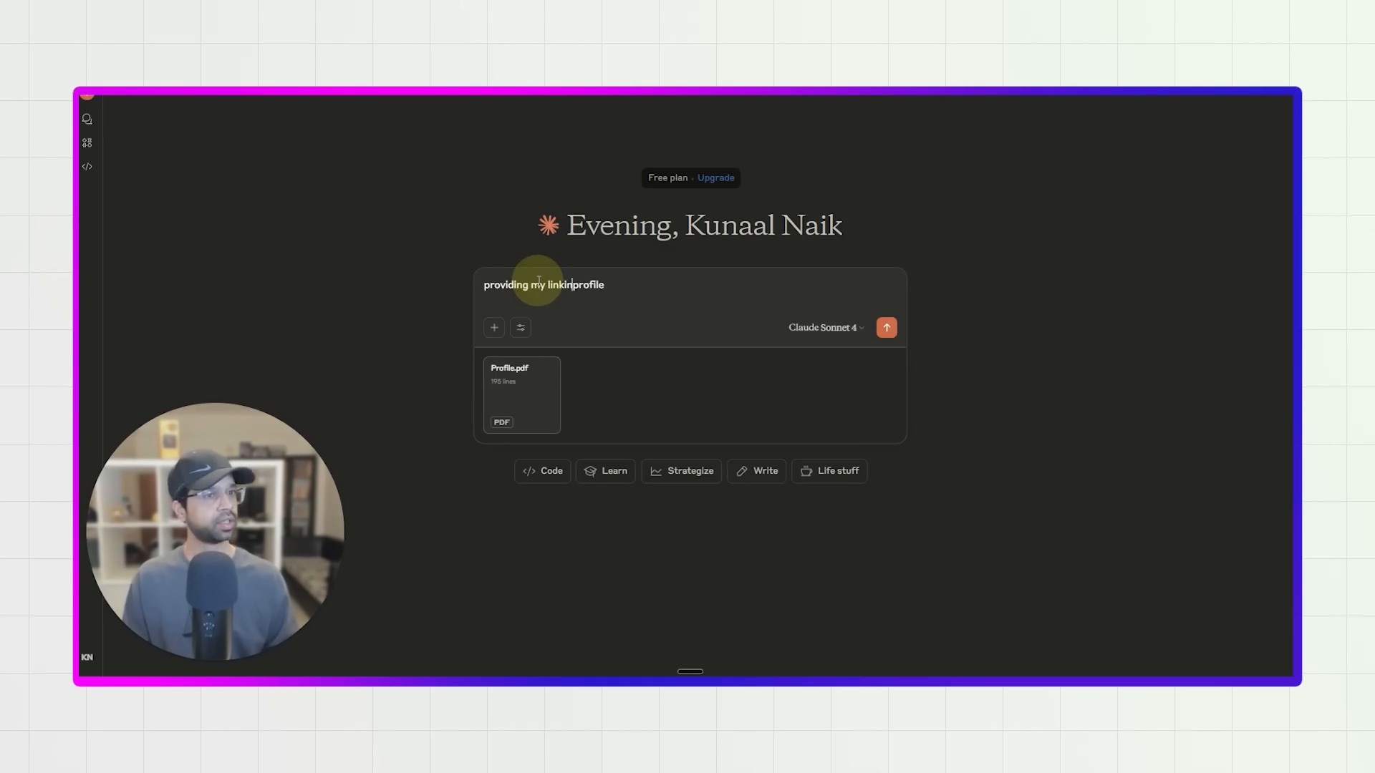
{"action": "key", "text": "BackSpace"}
{"action": "key", "text": "BackSpace"}
{"action": "type", "text": "edin"}
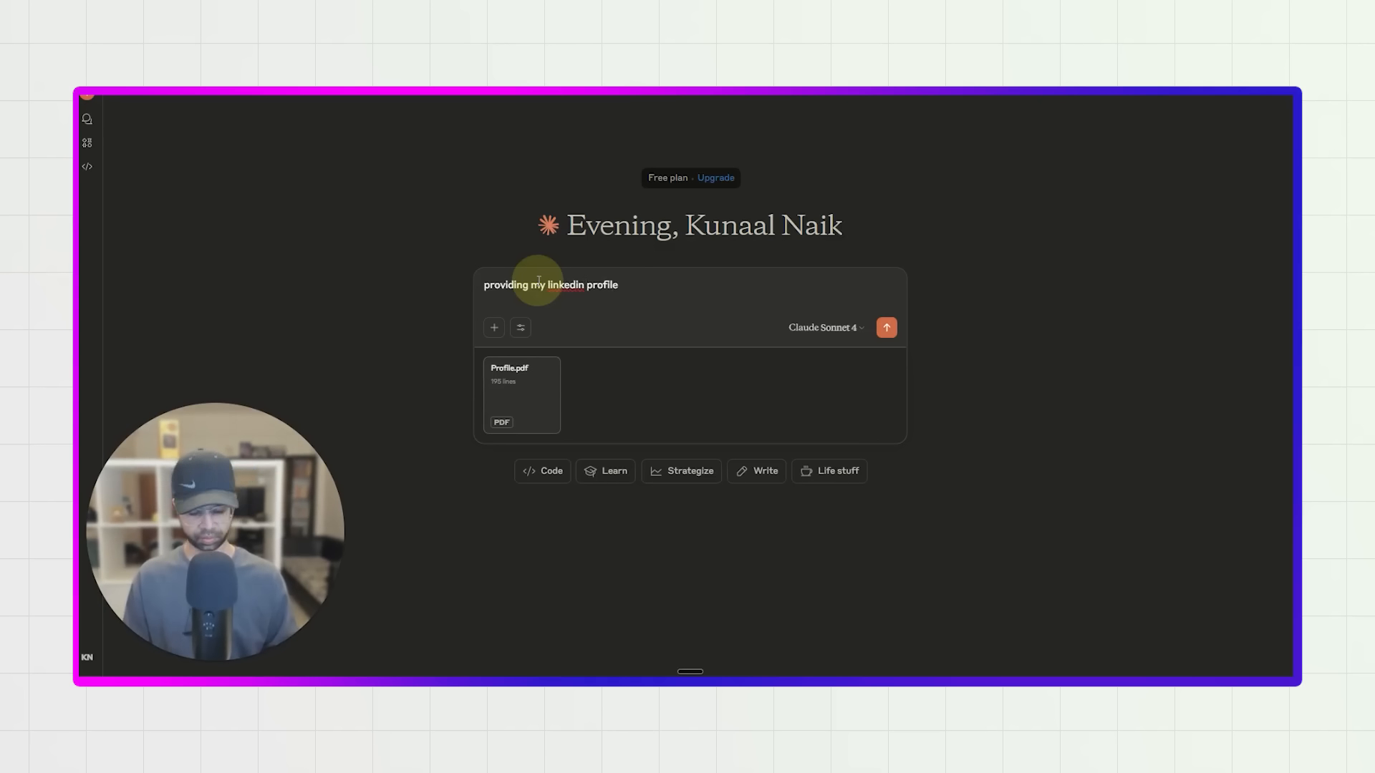
{"action": "key", "text": "Right"}
{"action": "key", "text": "Right"}
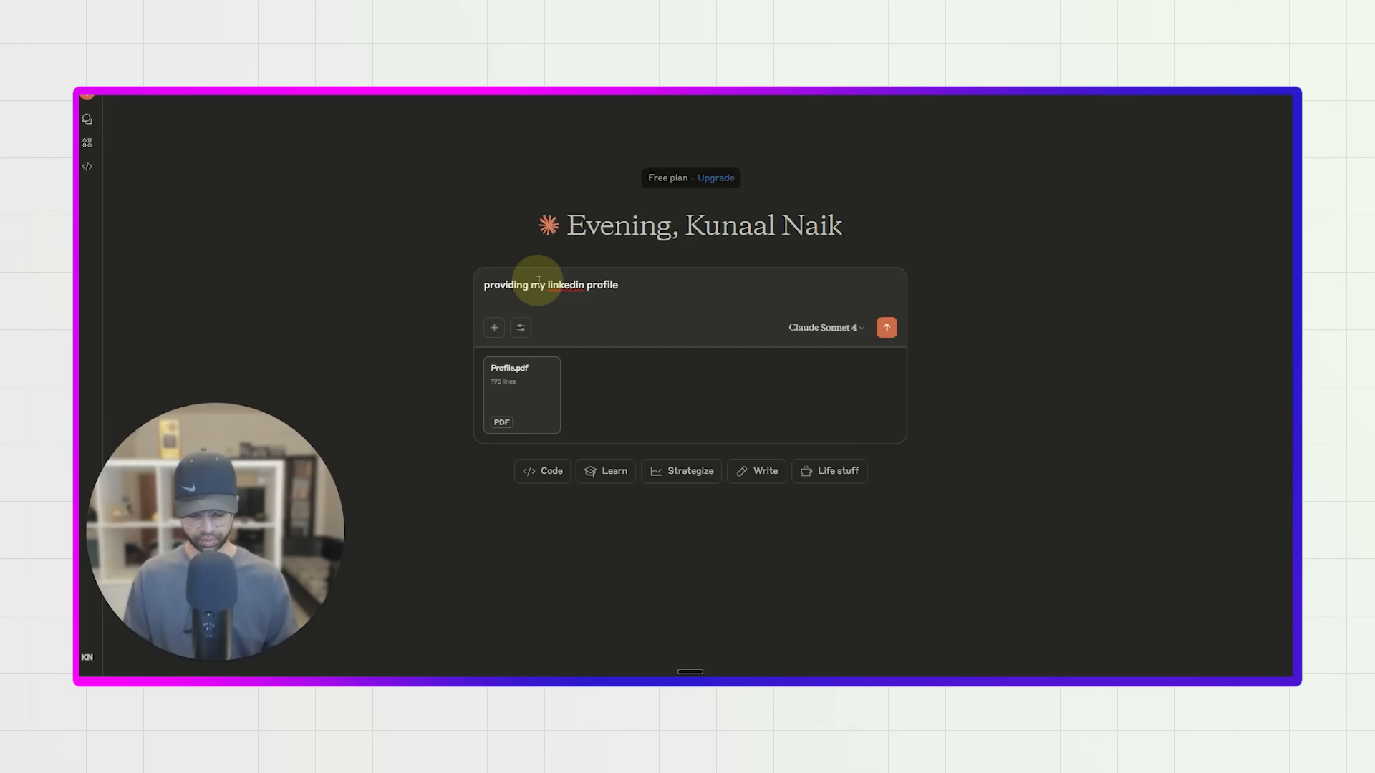
Add a sentence to the prompt that introduces the profile owner by full name.
{"action": "type", "text": ". My name"}
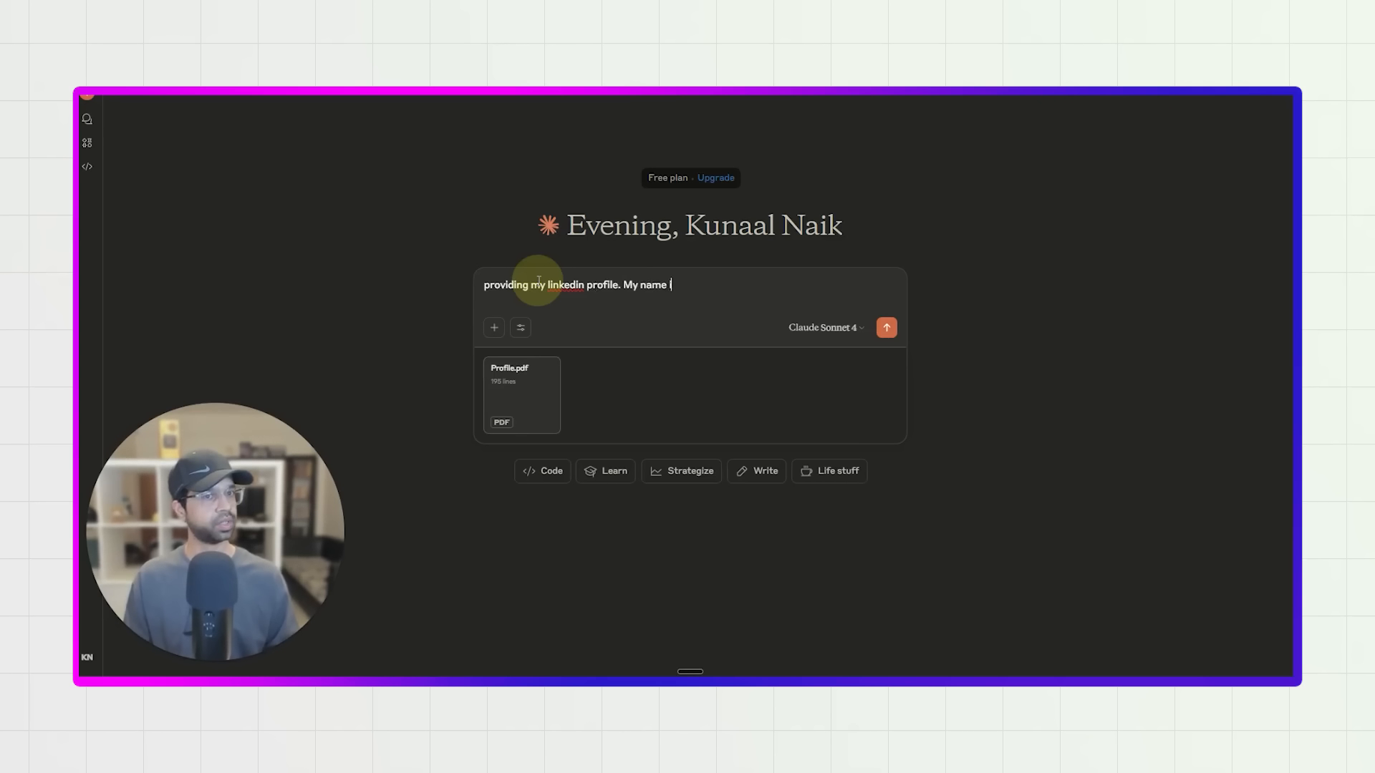
{"action": "type", "text": " is Kunaal Na"}
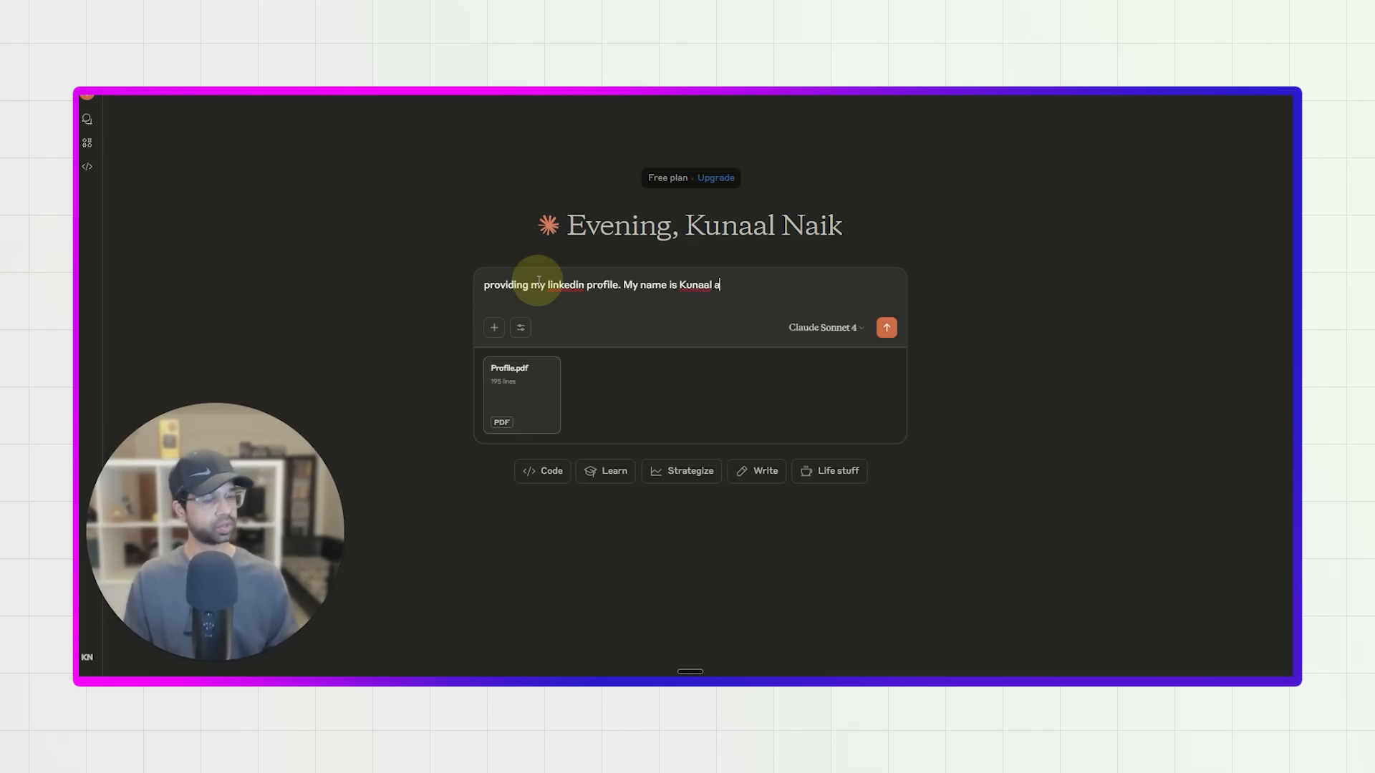
{"action": "key", "text": "BackSpace"}
{"action": "type", "text": "Naik"}
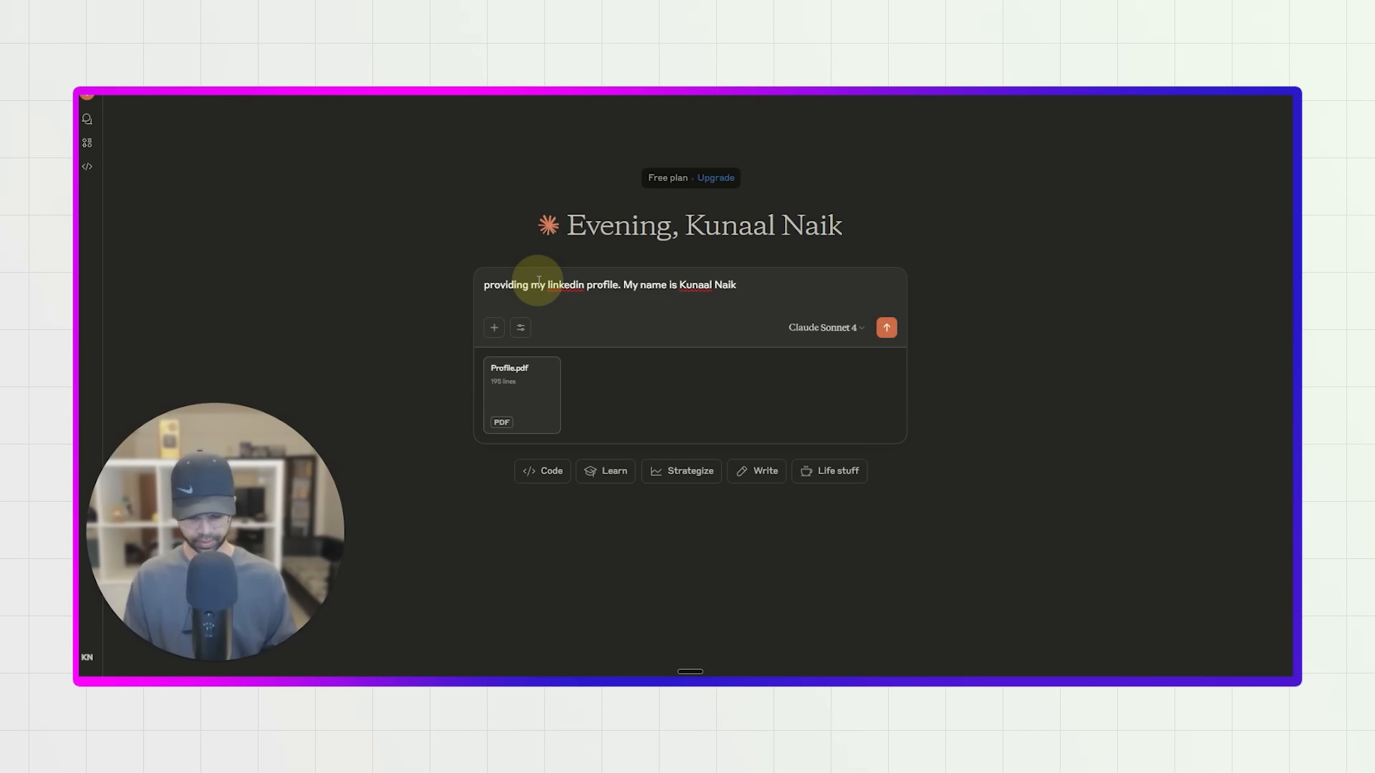
{"action": "type", "text": ", my"}
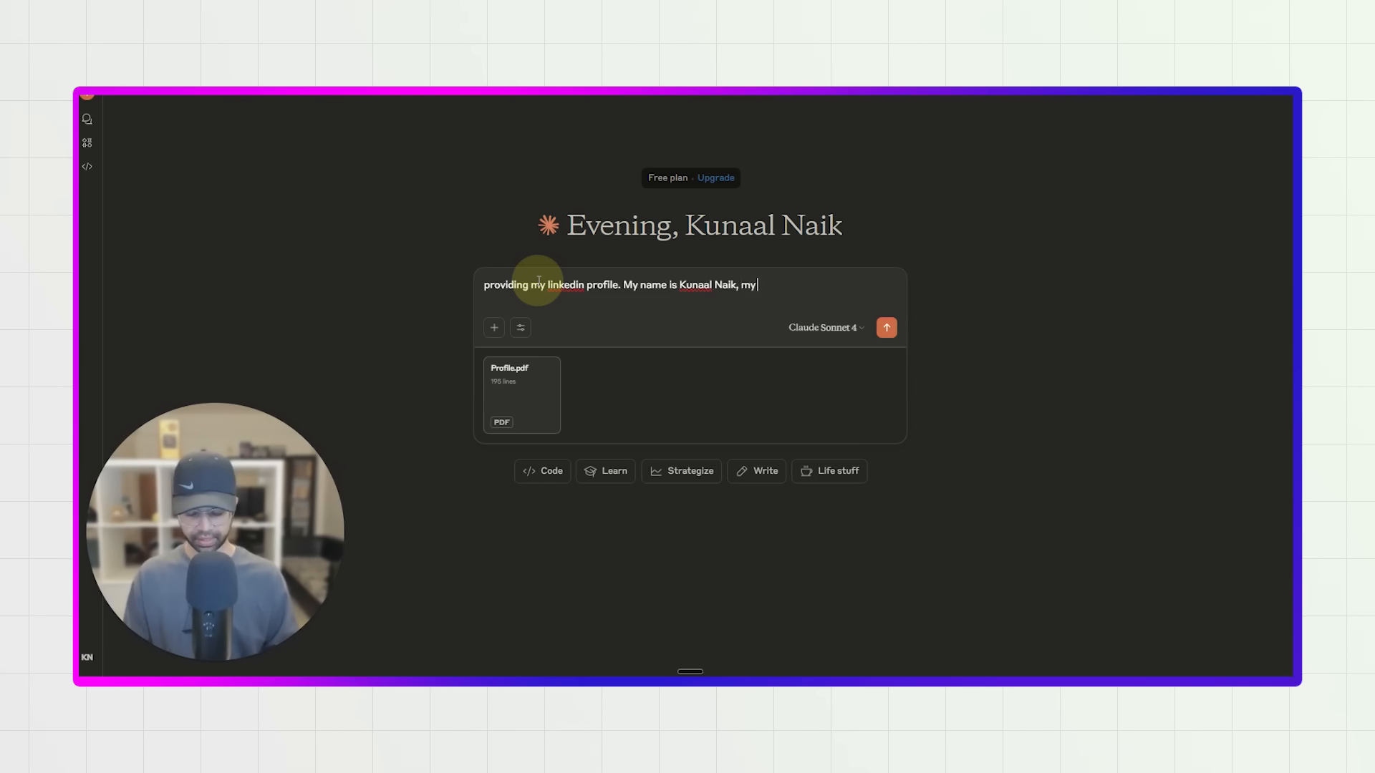
{"action": "type", "text": " title is going to be AI"}
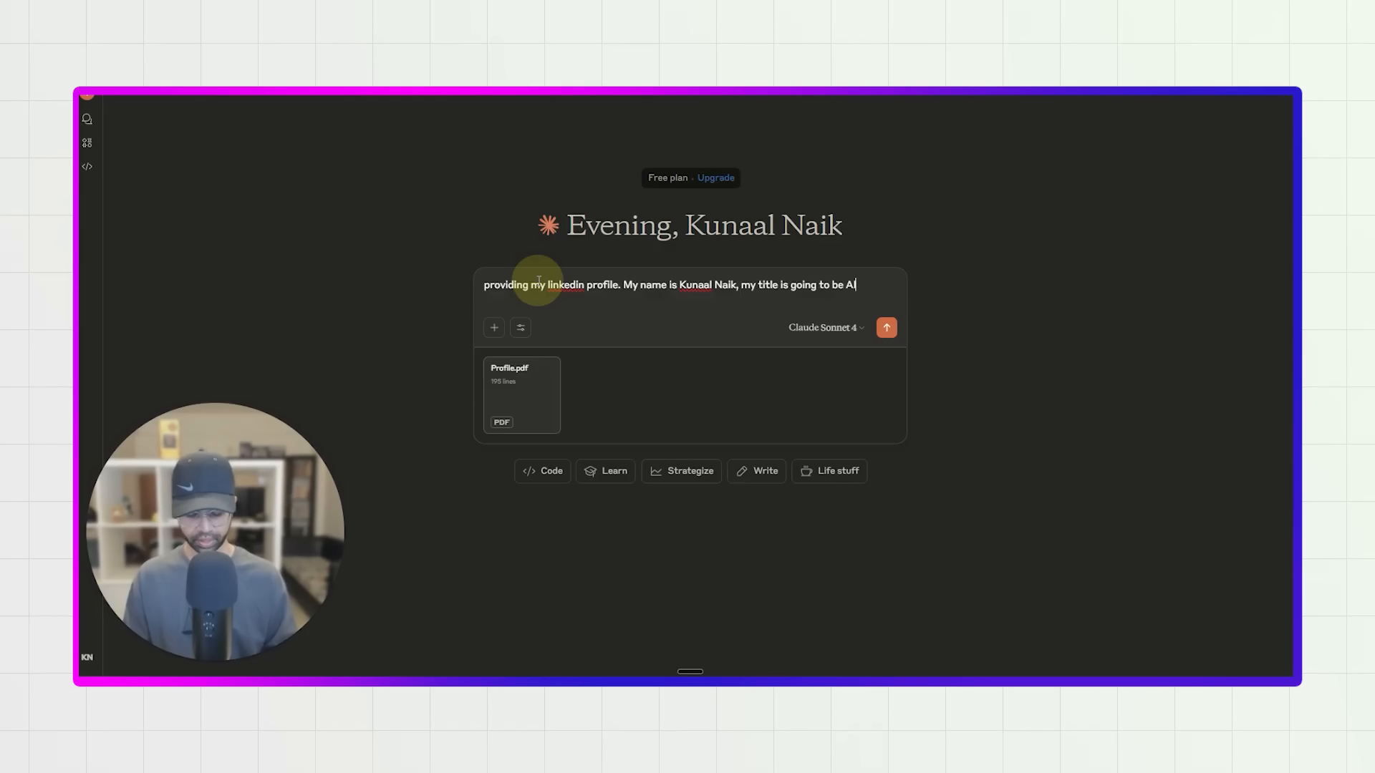
{"action": "type", "text": ", Data, "}
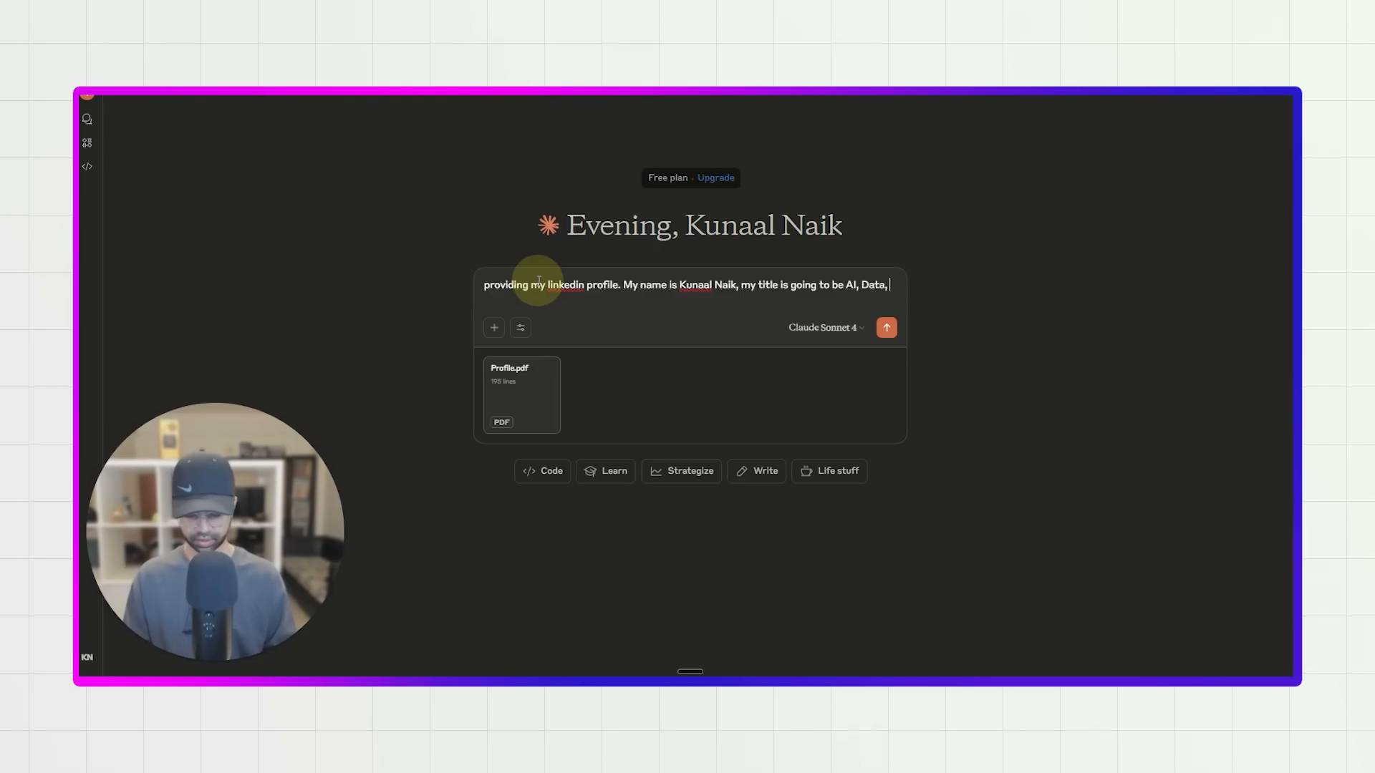
{"action": "type", "text": "Tech and"}
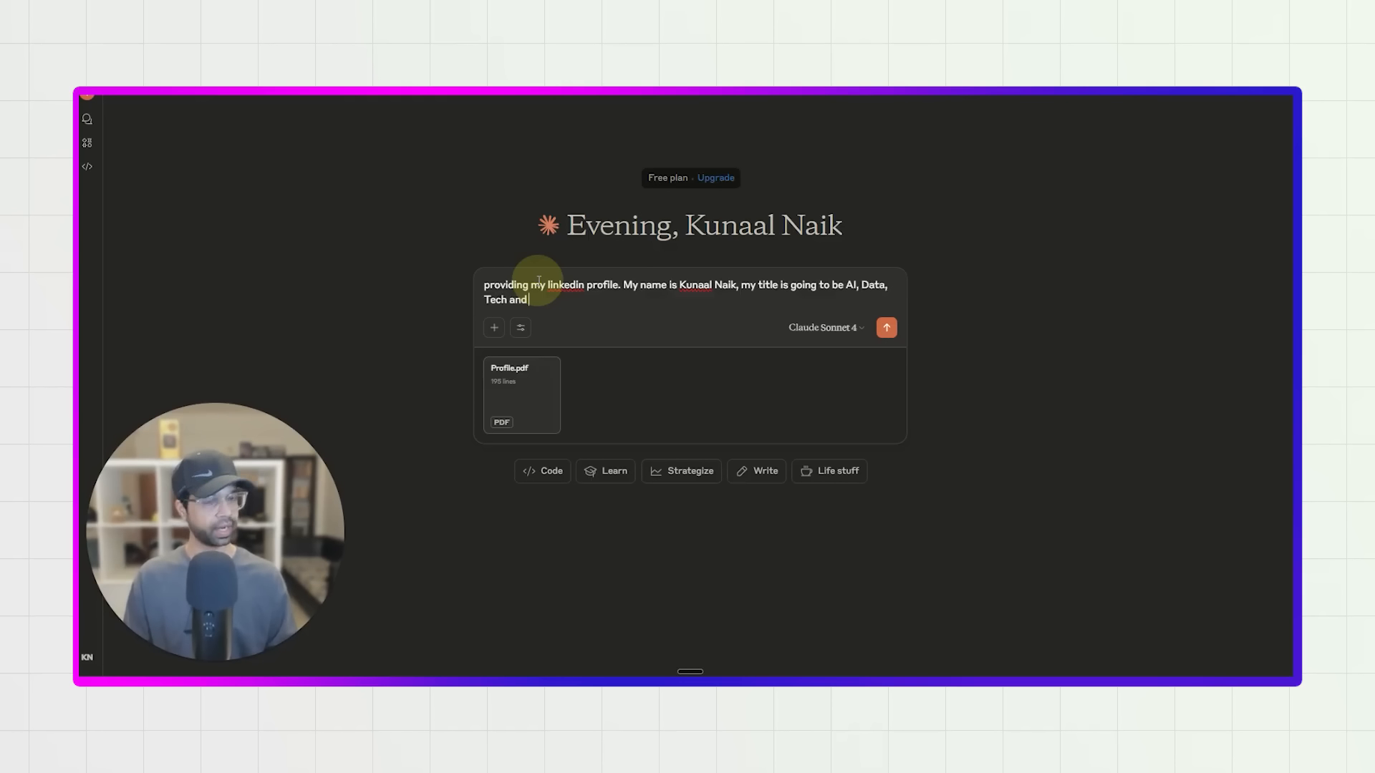
{"action": "type", "text": " Business Startatefgu"}
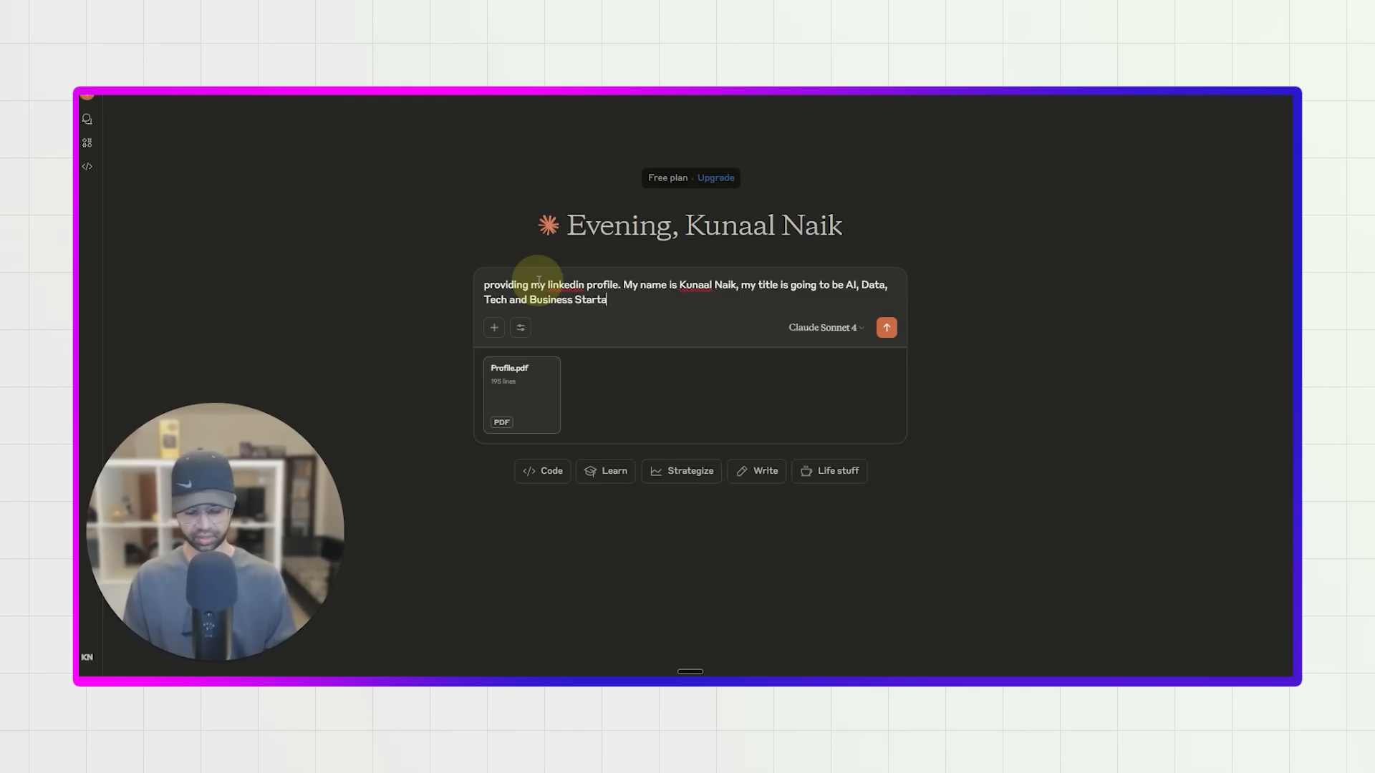
Continue the prompt by stating that the title is going to be "AI, Data, Tech and Business Strategist".
{"action": "key", "text": "BackSpace"}
{"action": "key", "text": "BackSpace"}
{"action": "key", "text": "BackSpace"}
{"action": "key", "text": "BackSpace"}
{"action": "key", "text": "BackSpace"}
{"action": "key", "text": "BackSpace"}
{"action": "key", "text": "BackSpace"}
{"action": "key", "text": "BackSpace"}
{"action": "key", "text": "BackSpace"}
{"action": "key", "text": "BackSpace"}
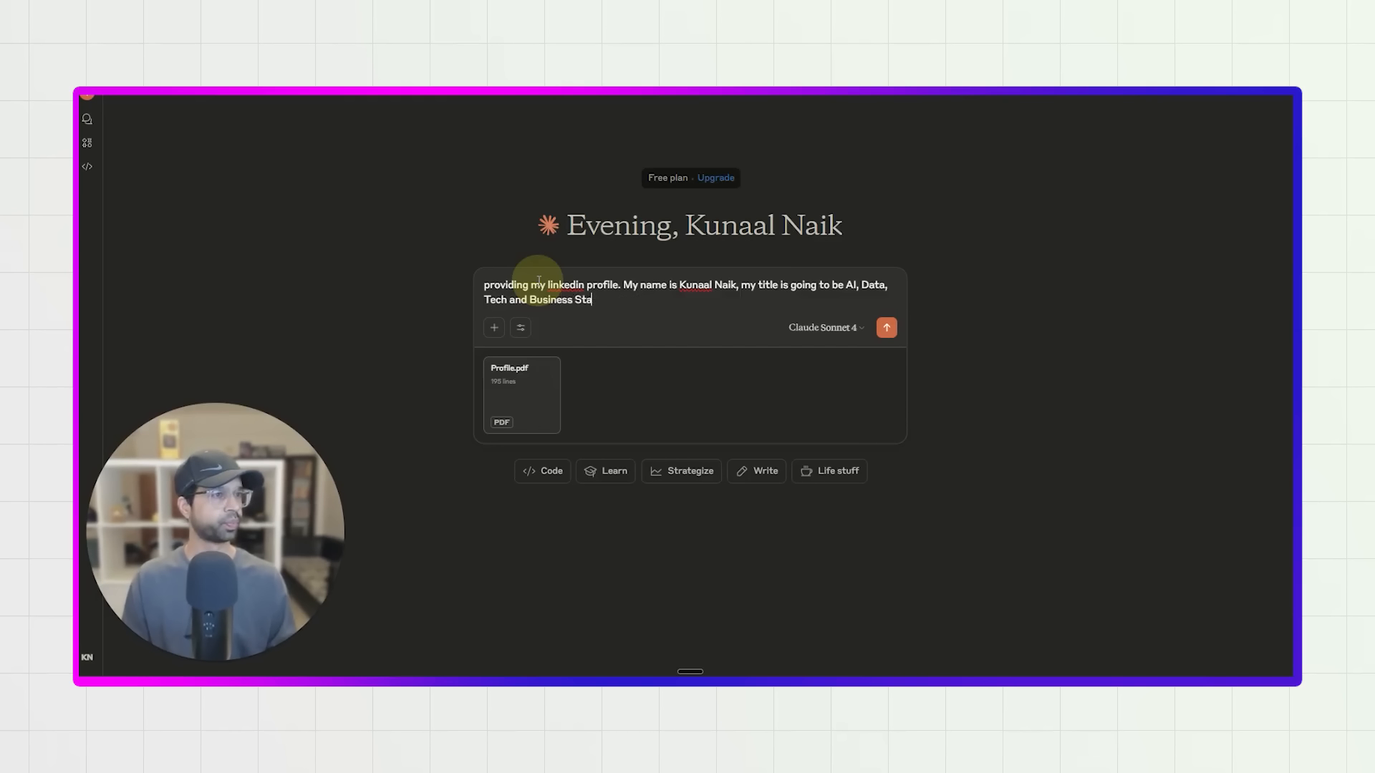
{"action": "type", "text": "rategist. Write a lov"}
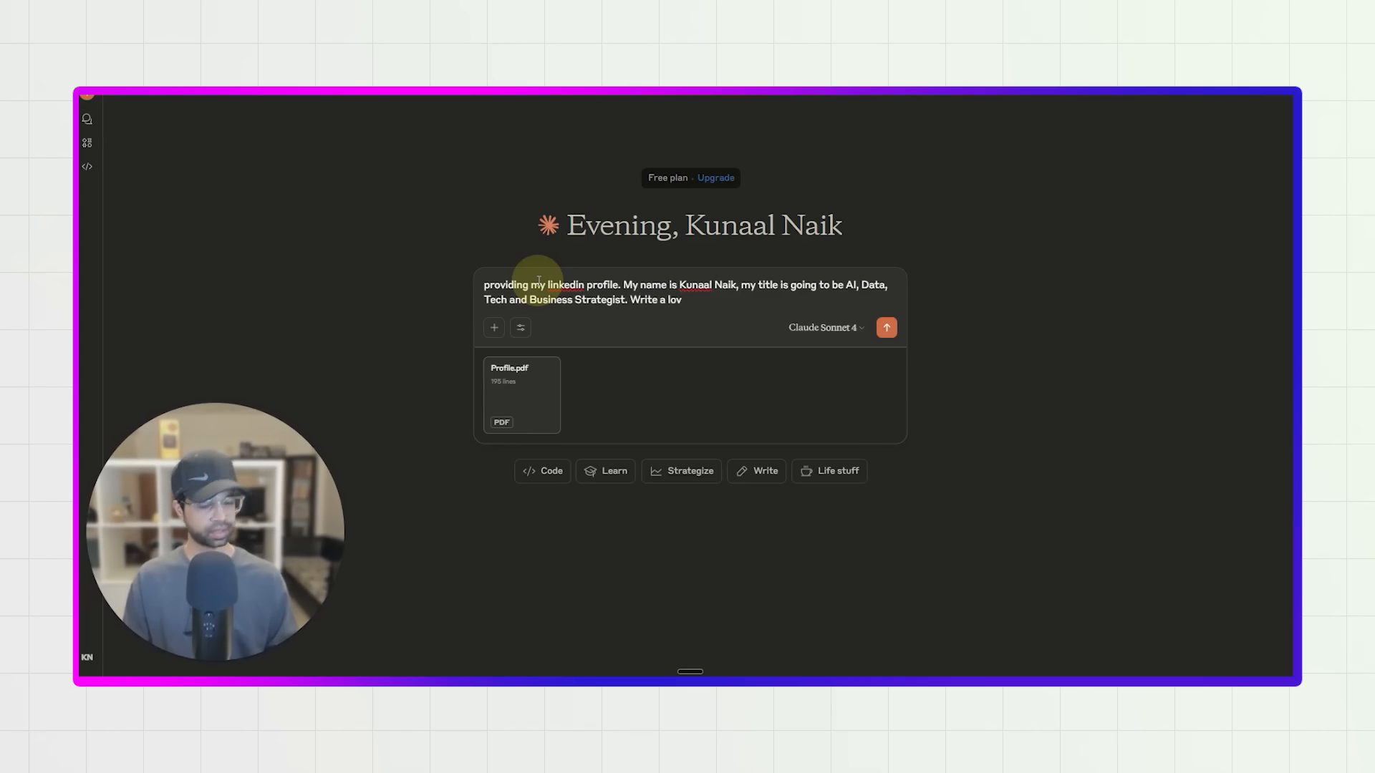
Add the request "Write a lovobale prompt to create a website based on my personality using the profile".
{"action": "type", "text": "obale prompt"}
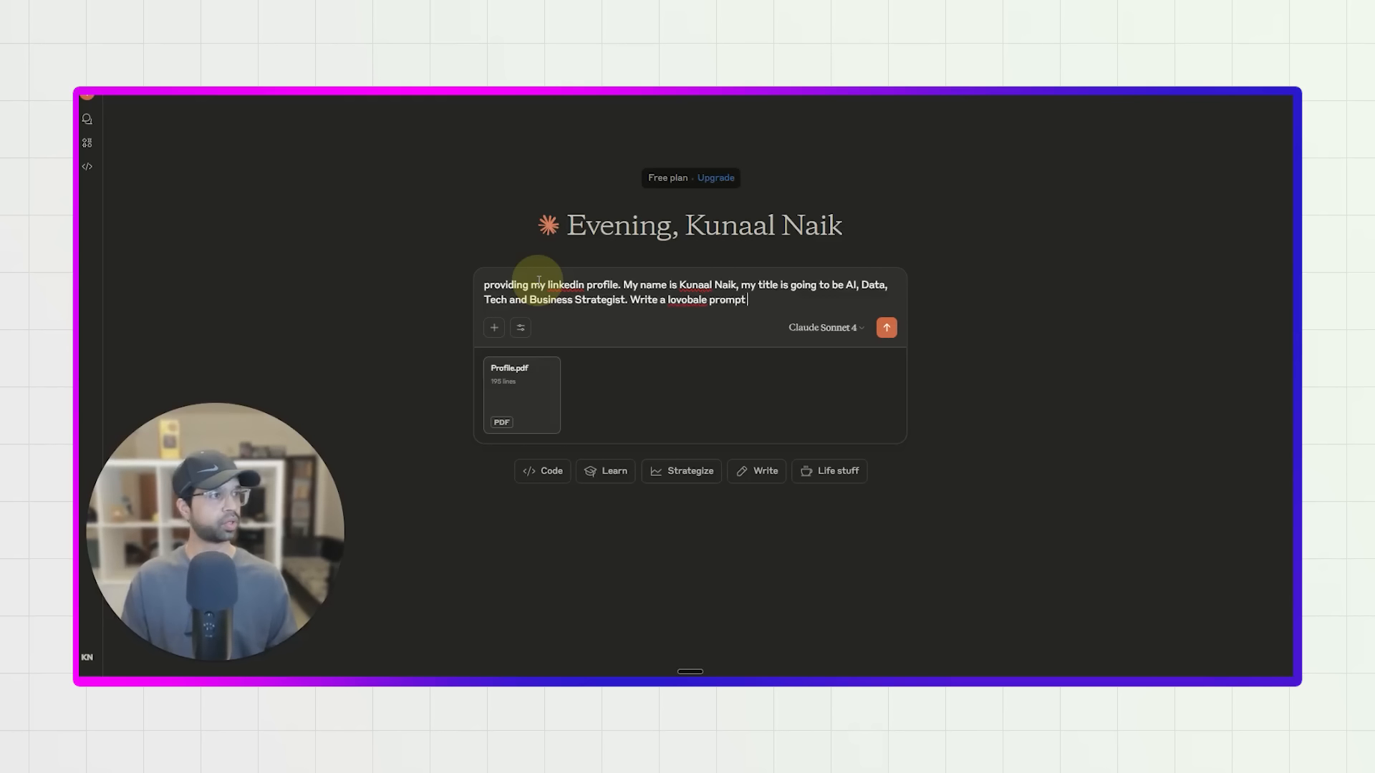
{"action": "type", "text": " to create a website b"}
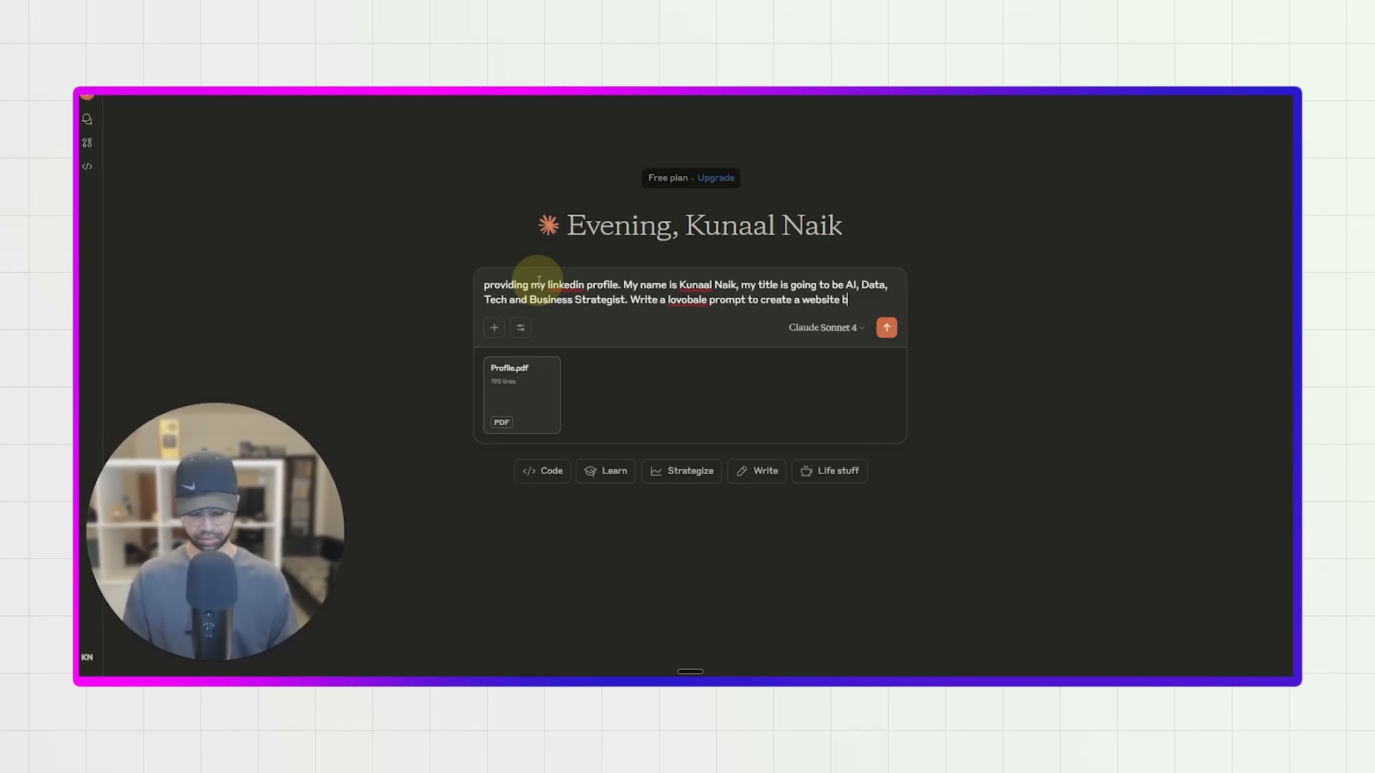
{"action": "type", "text": "ased on my p"}
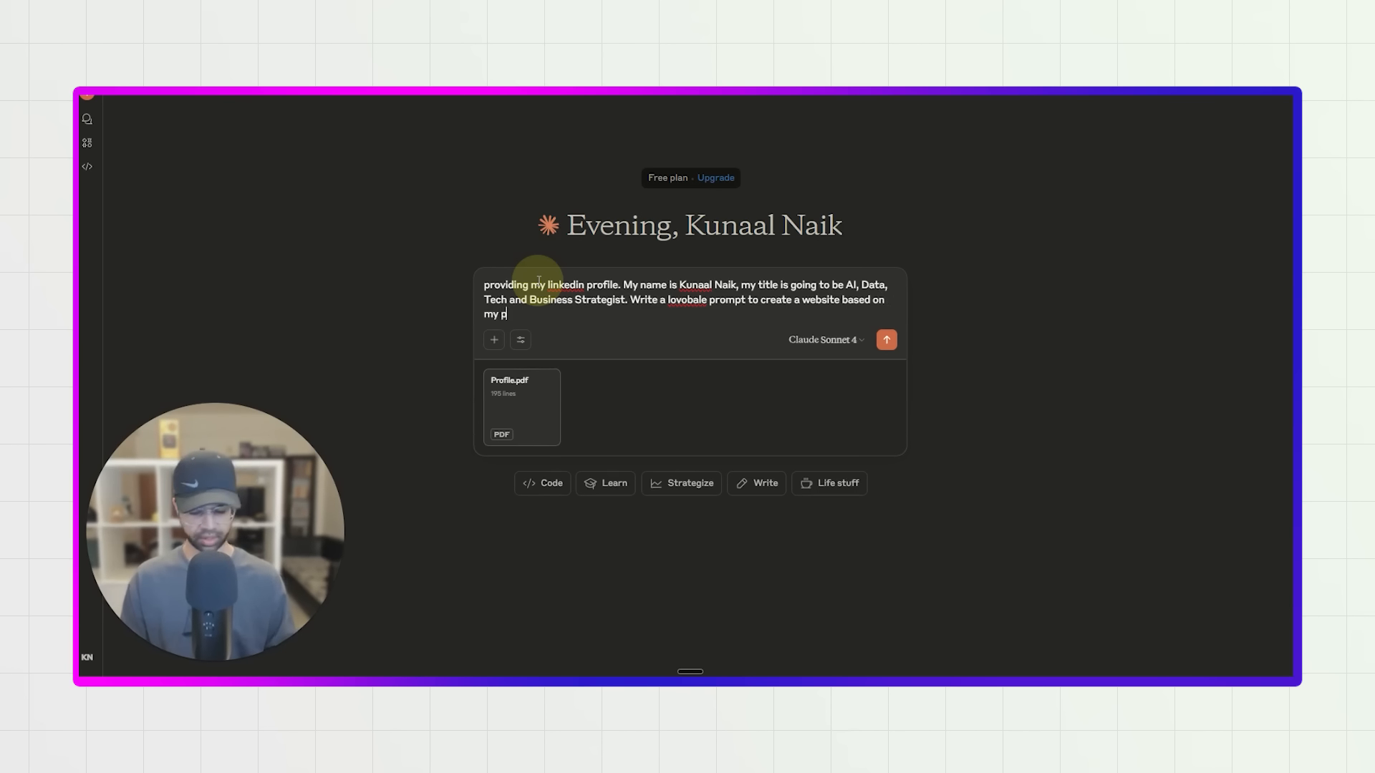
{"action": "type", "text": "ersonality using the profi"}
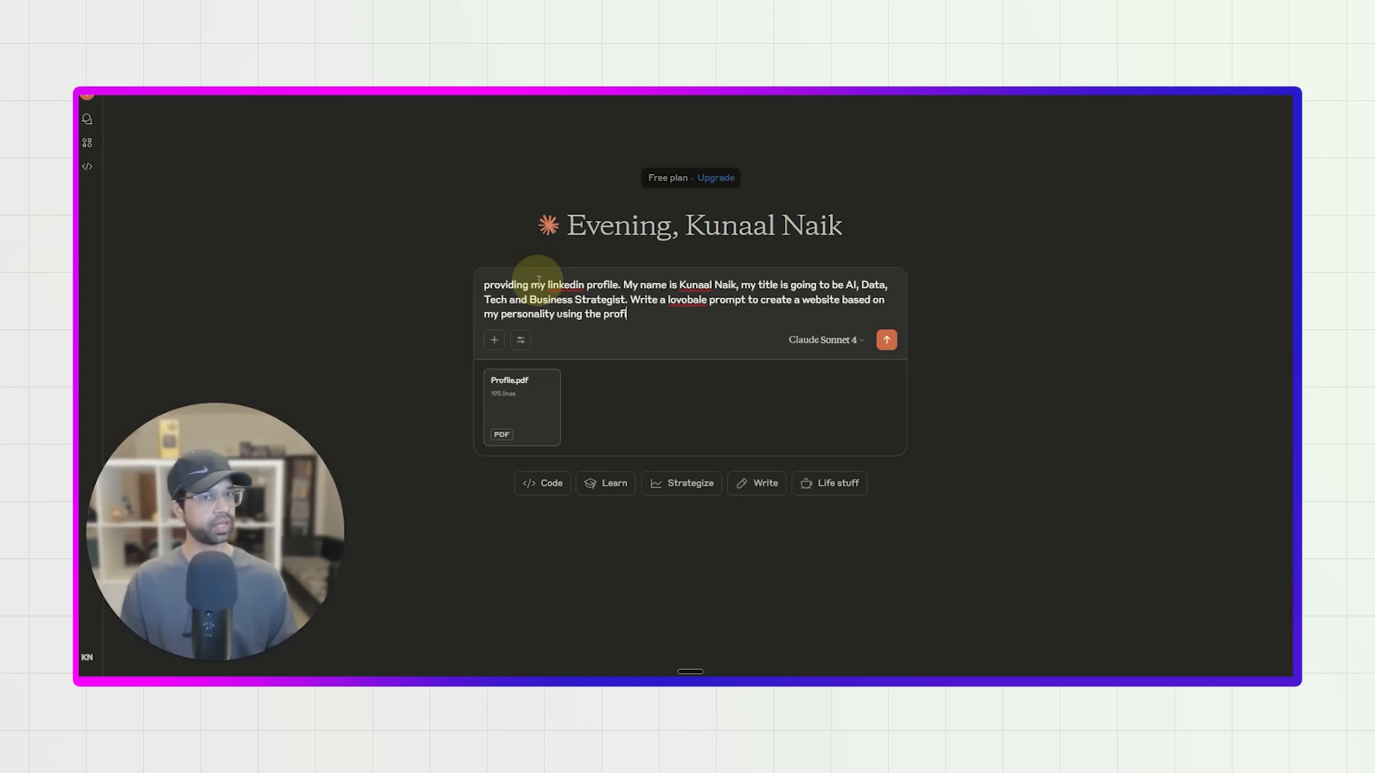
Extend the website request with "and also colours based on my profile. I like black backgorudn".
{"action": "type", "text": "o col"}
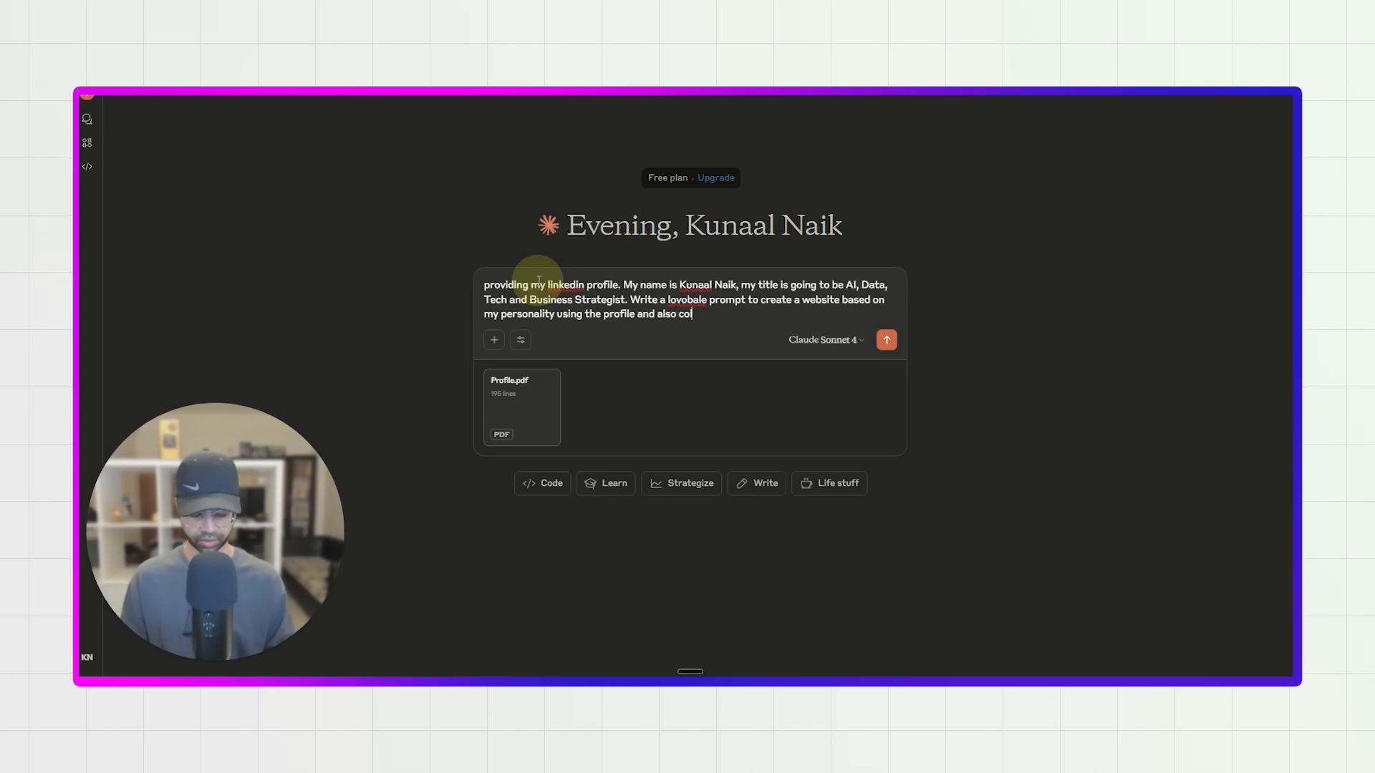
{"action": "type", "text": "ours based on my profile. I like black back"}
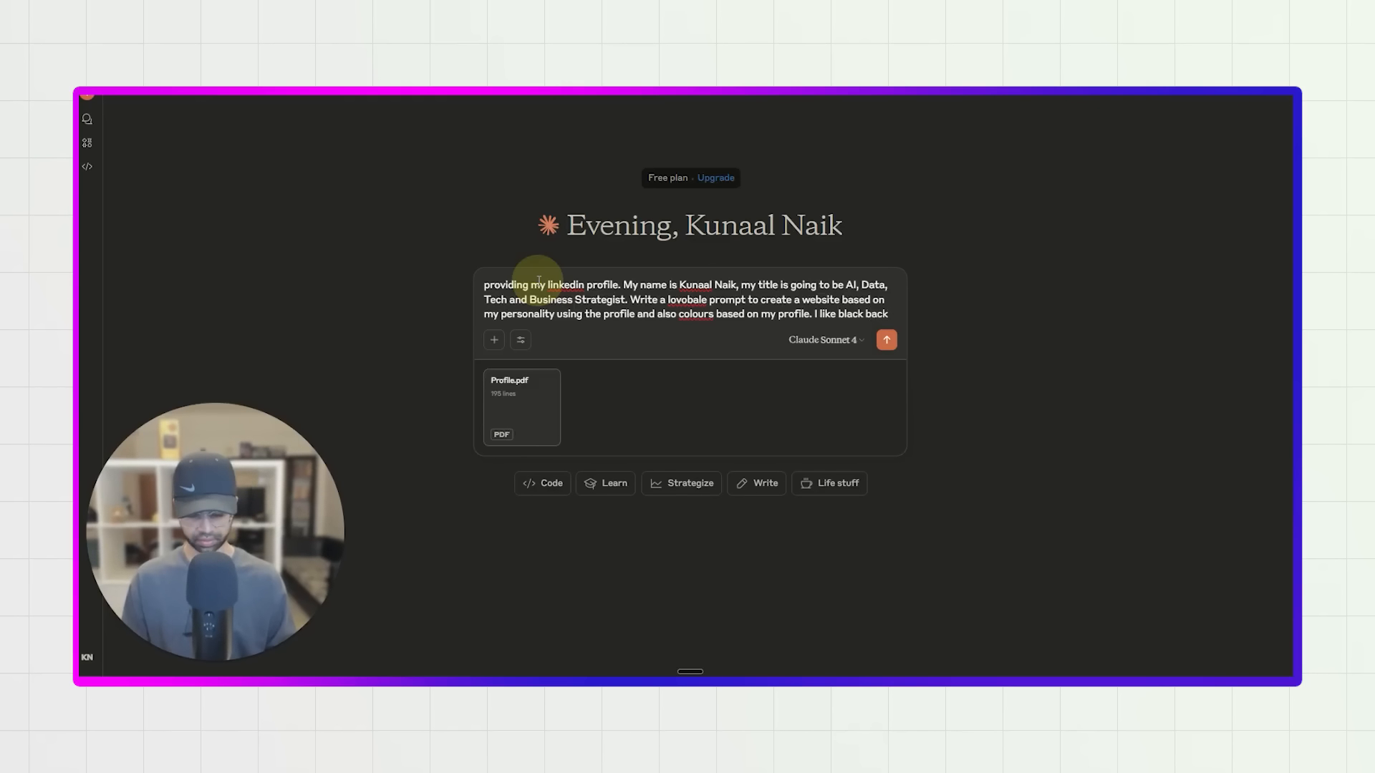
{"action": "type", "text": "gorudn with hin"}
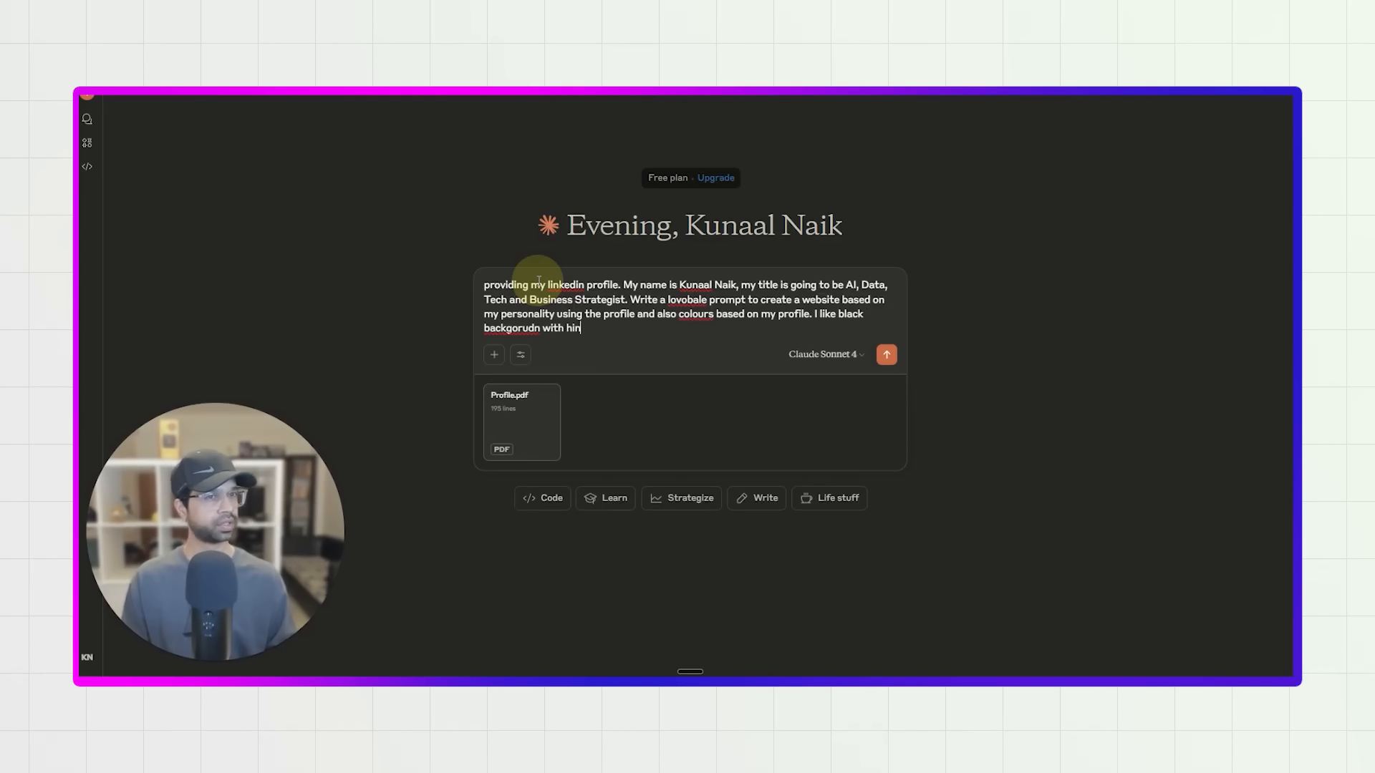
{"action": "type", "text": "tas of yello blue w"}
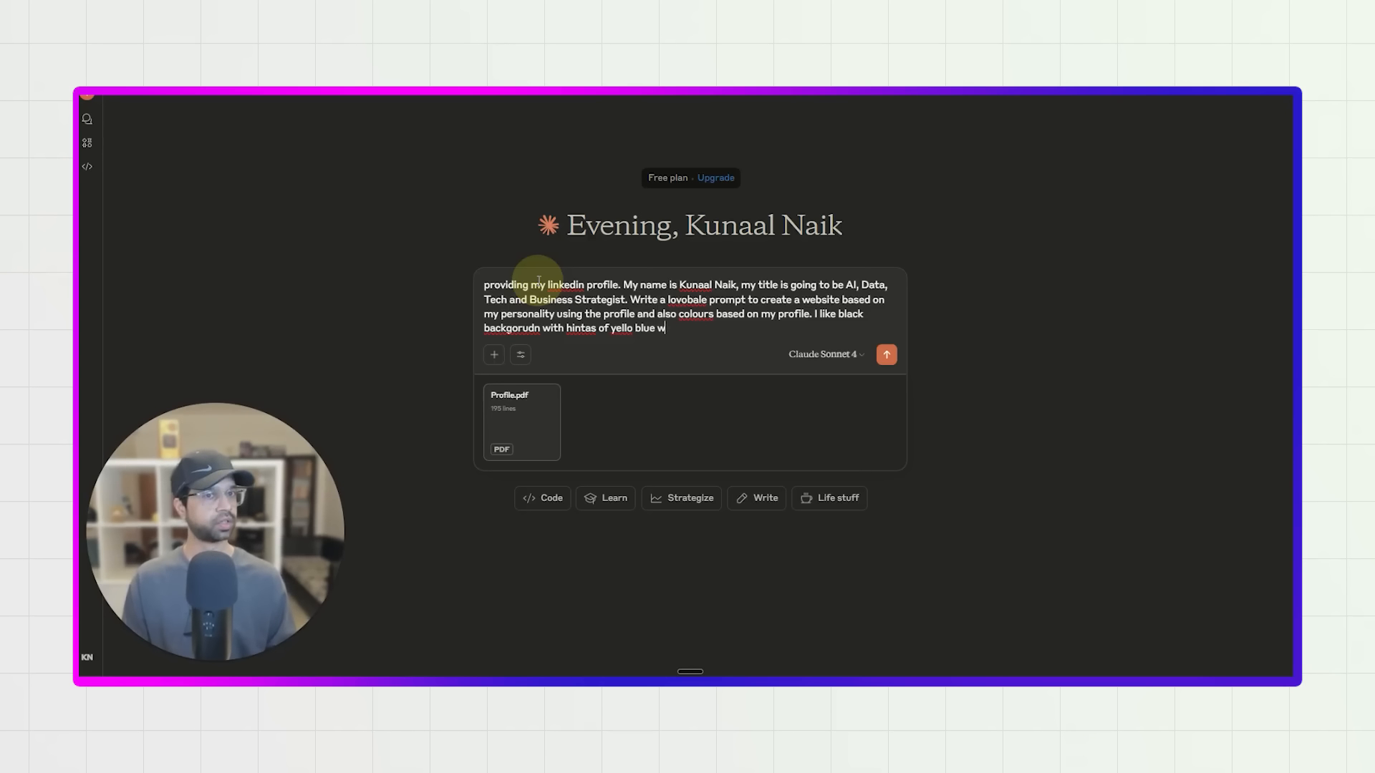
Complete the prompt with "with hintas of yello blue which match it and give a premium feel." and send it to Claude.
{"action": "type", "text": "hich match it and give apre"}
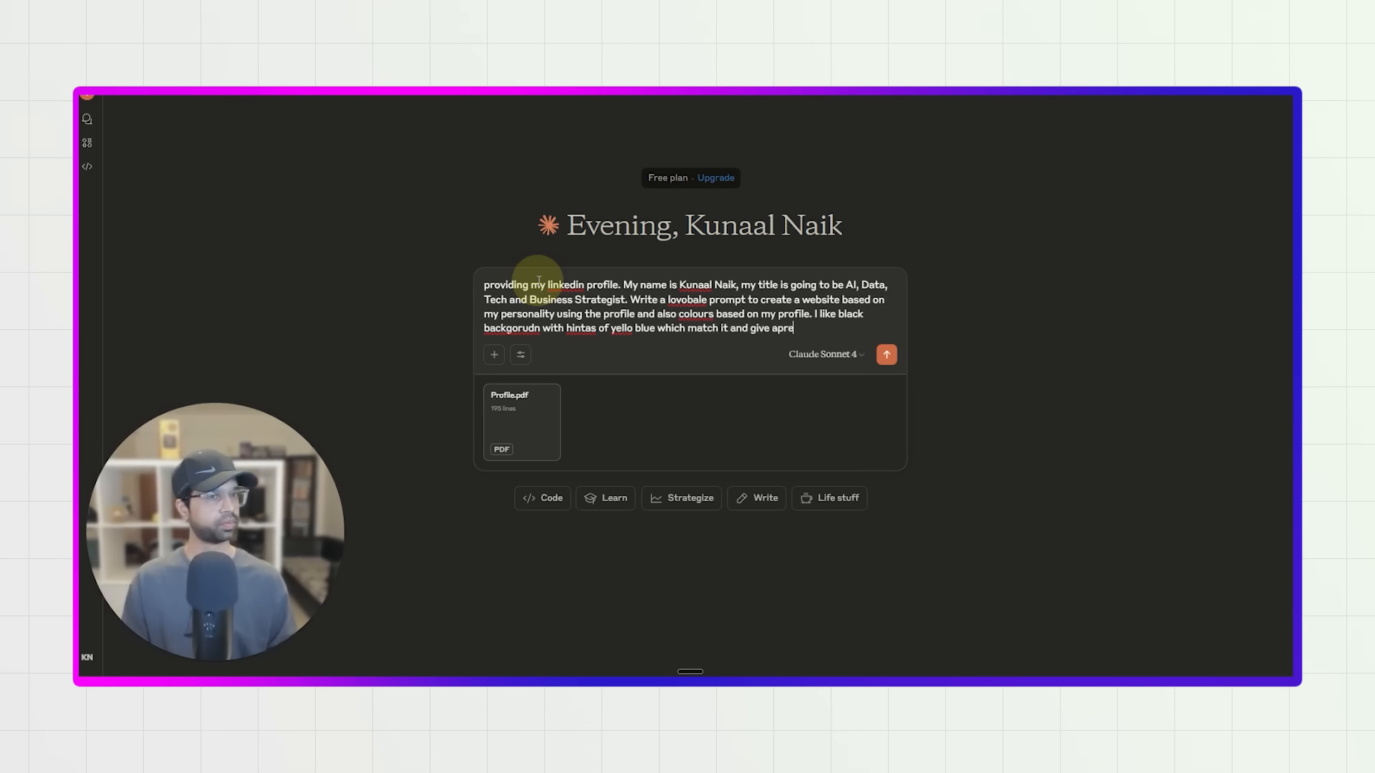
{"action": "key", "text": "BackSpace"}
{"action": "key", "text": "BackSpace"}
{"action": "key", "text": "BackSpace"}
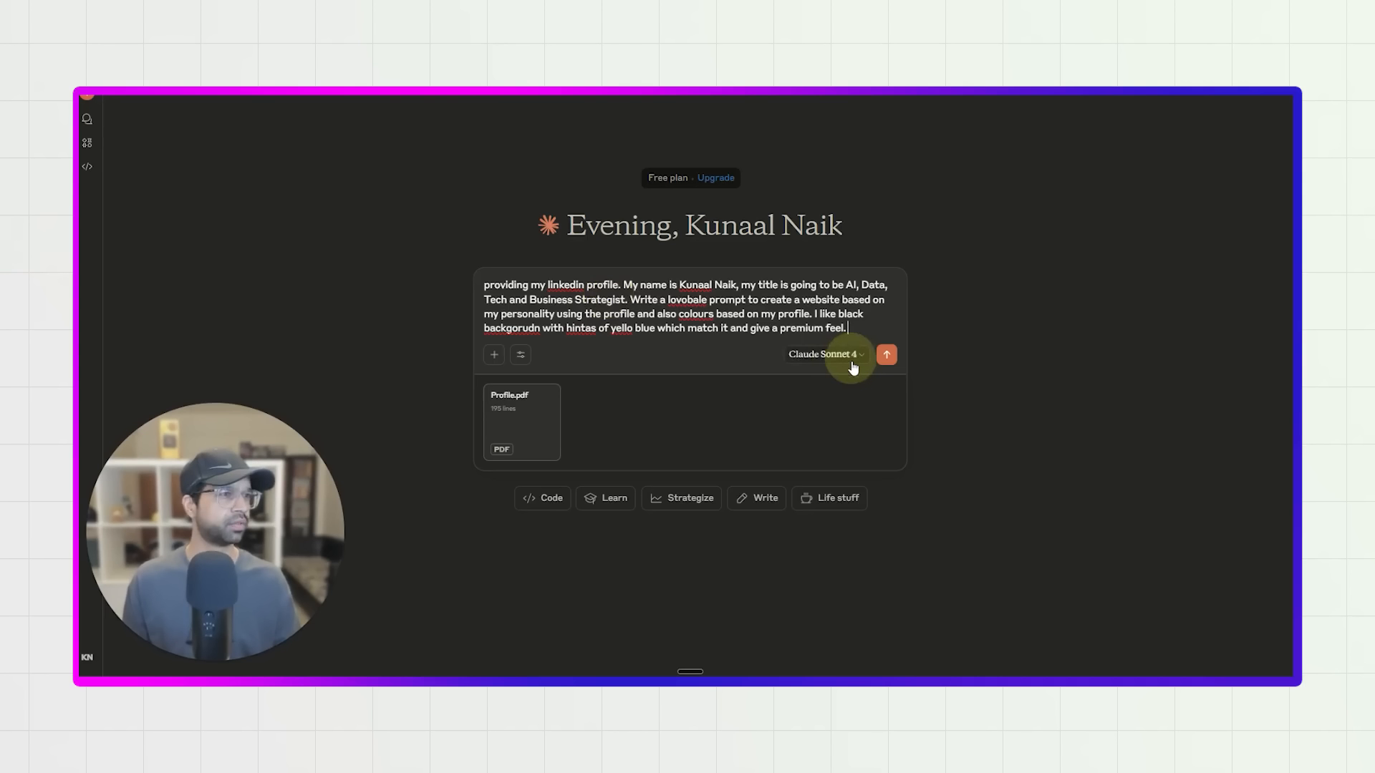
{"action": "left_click", "coordinate": [887, 354]}
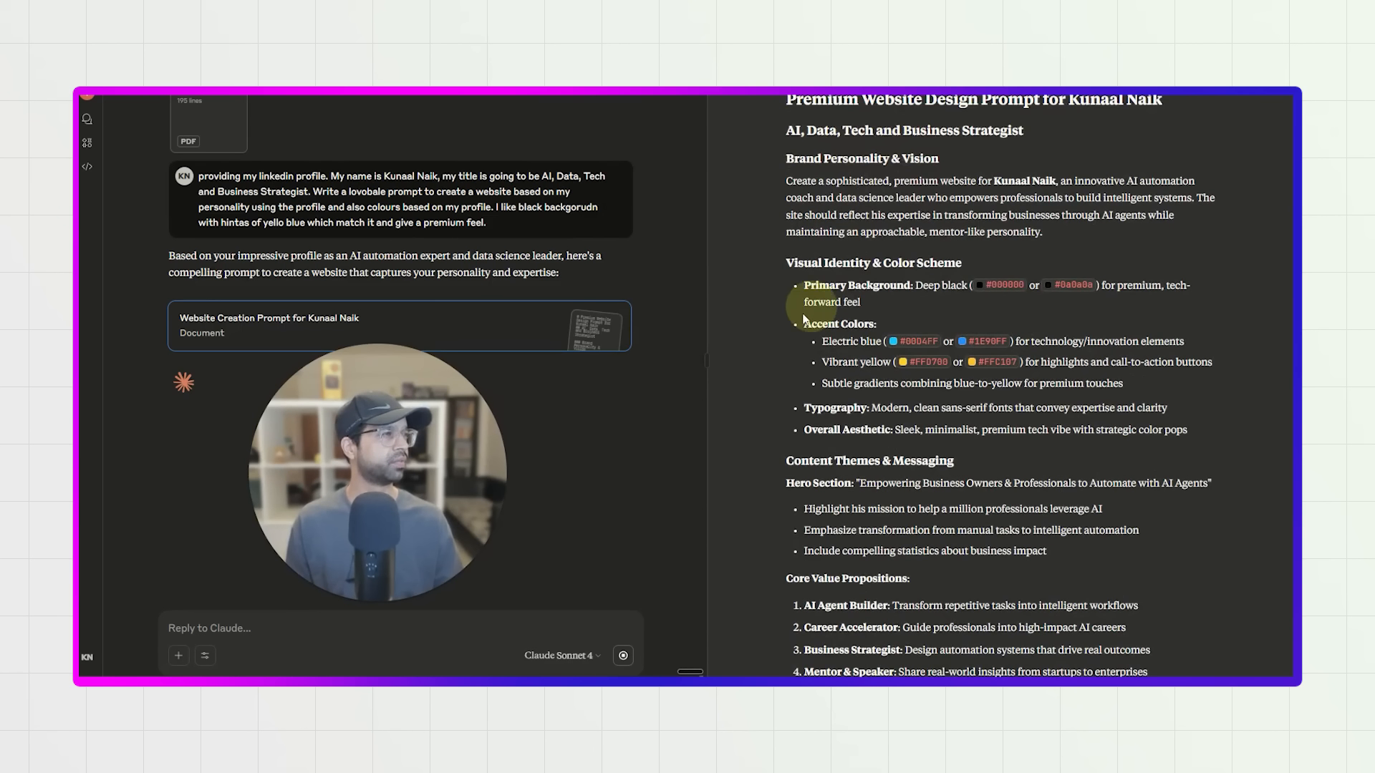
Skim the generated website design prompt and select its entire text for copying, from the heading to the closing paragraph.
{"action": "scroll", "coordinate": [845, 322], "scroll_direction": "down", "scroll_amount": 6}
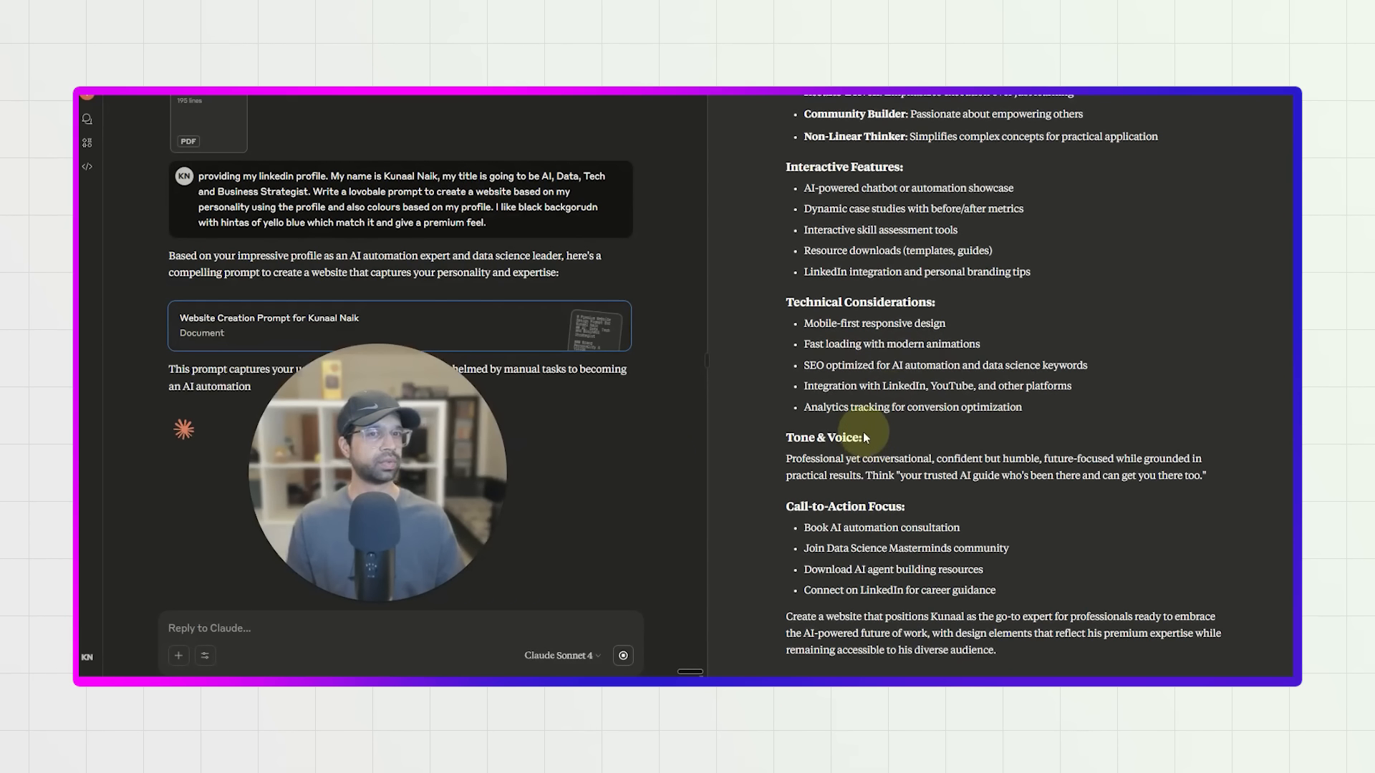
{"action": "scroll", "coordinate": [863, 432], "scroll_direction": "up", "scroll_amount": 15}
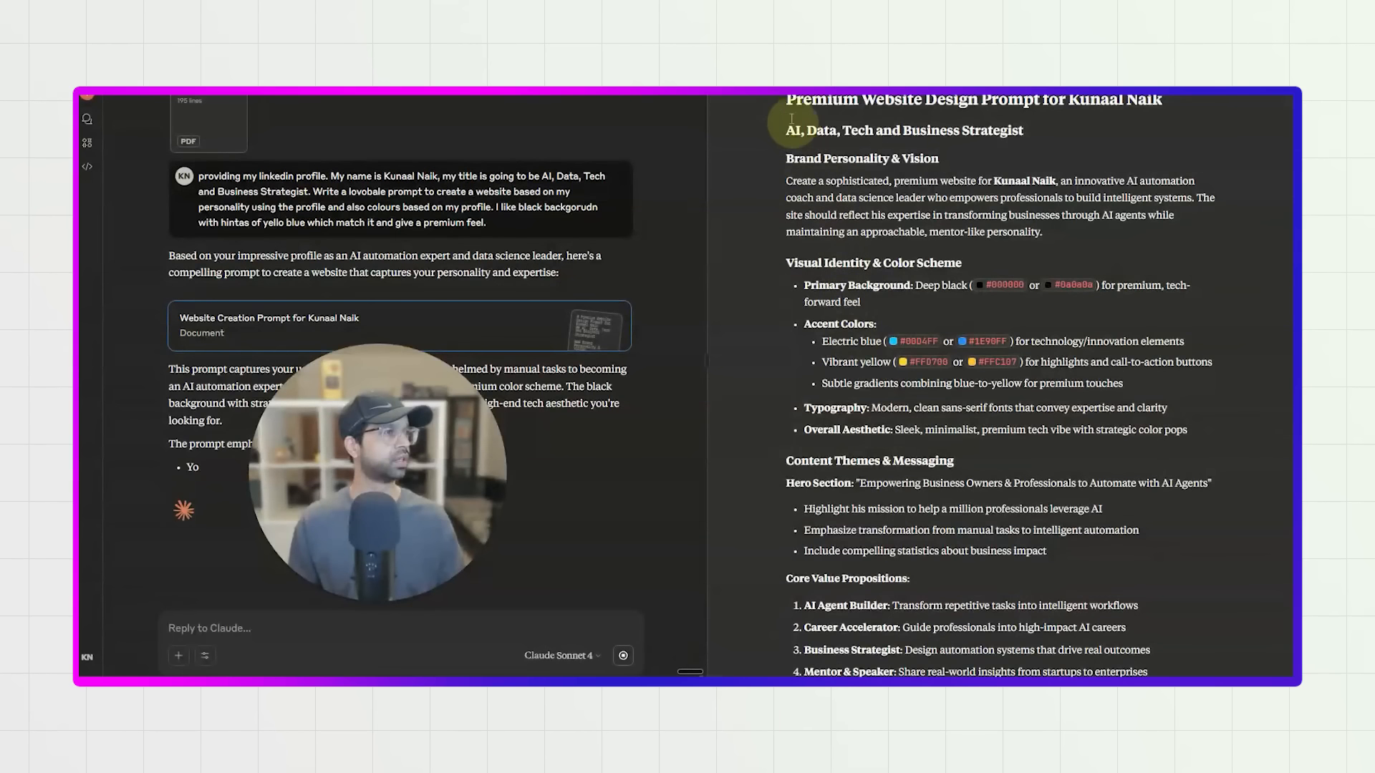
{"action": "left_click_drag", "start_coordinate": [775, 123], "coordinate": [1011, 644]}
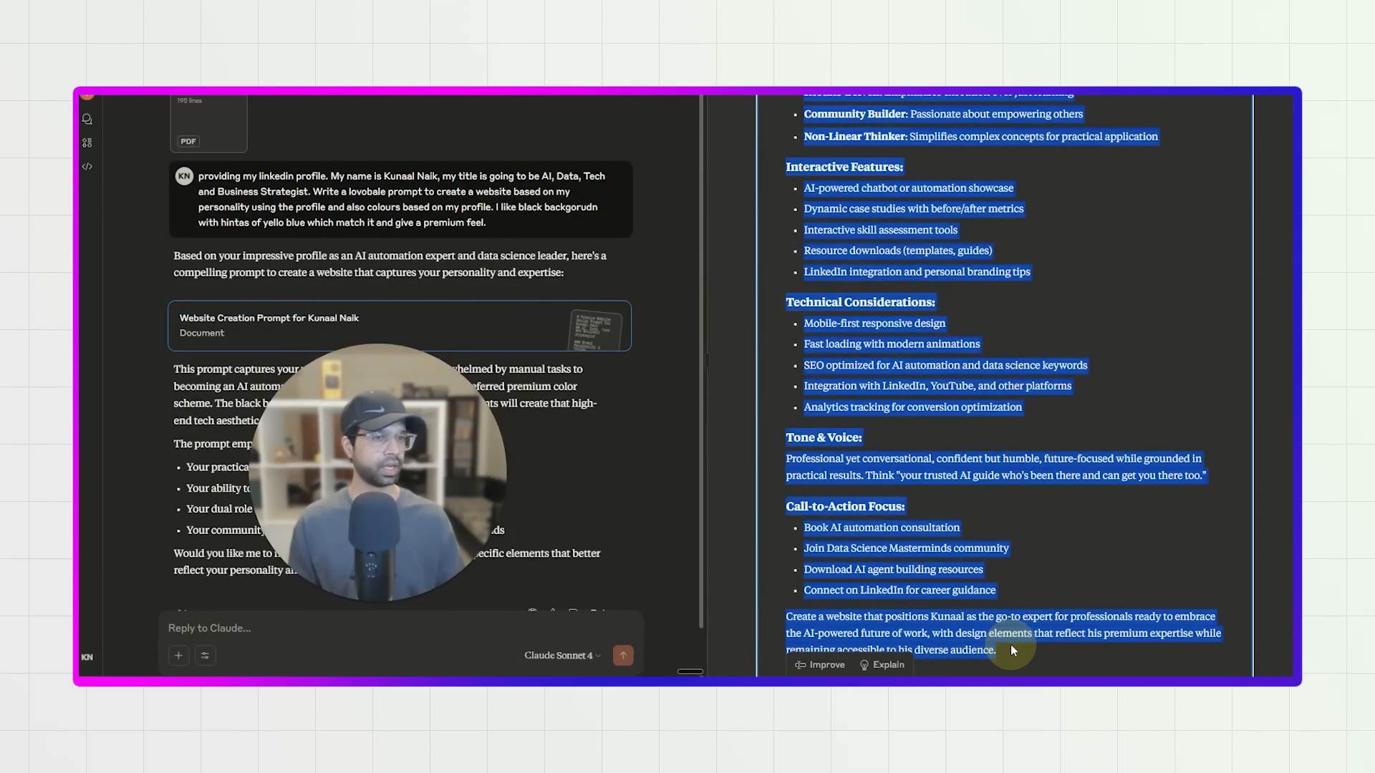
{"action": "scroll", "coordinate": [956, 497], "scroll_direction": "up", "scroll_amount": 4}
{"action": "scroll", "coordinate": [955, 494], "scroll_direction": "up", "scroll_amount": 5}
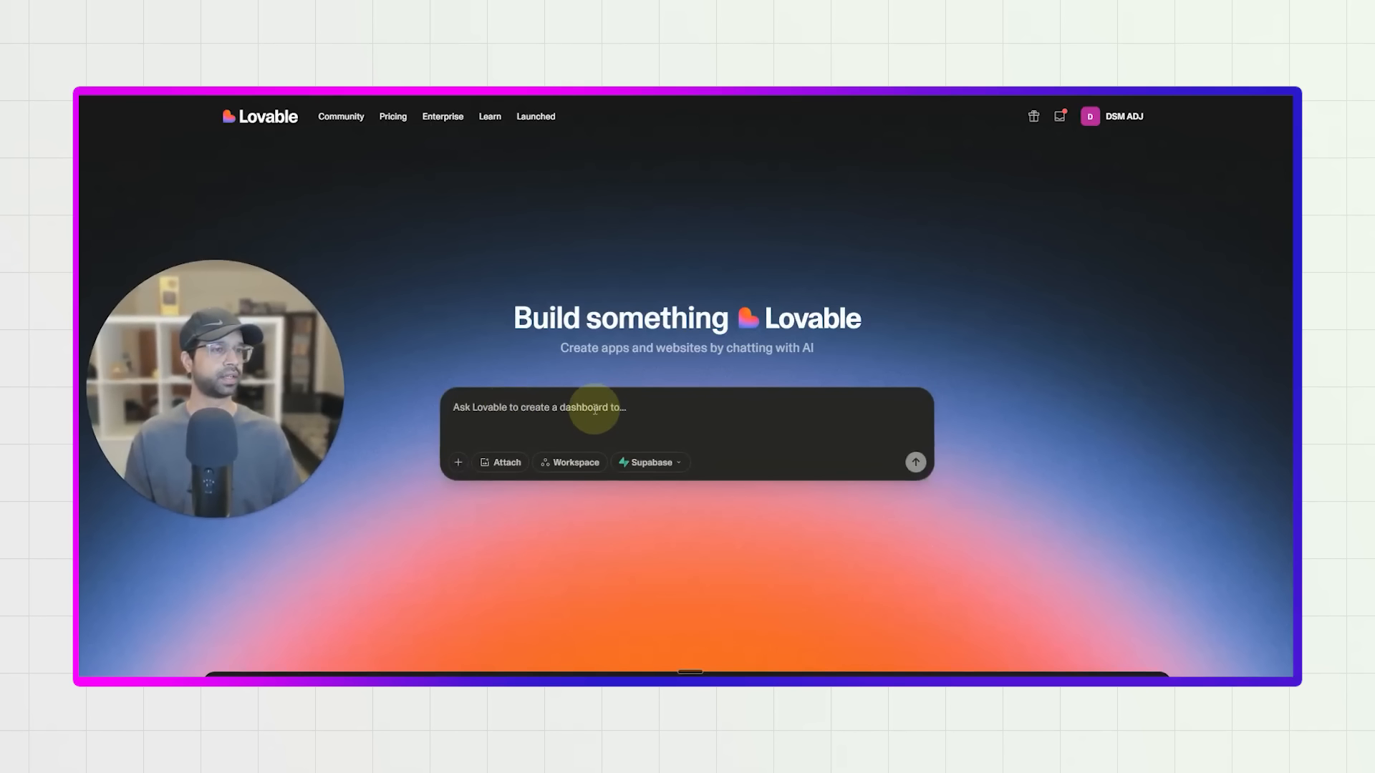
In Lovable, view the Supabase projects available under the DSM AI Agents organization without choosing one.
{"action": "left_click", "coordinate": [646, 466]}
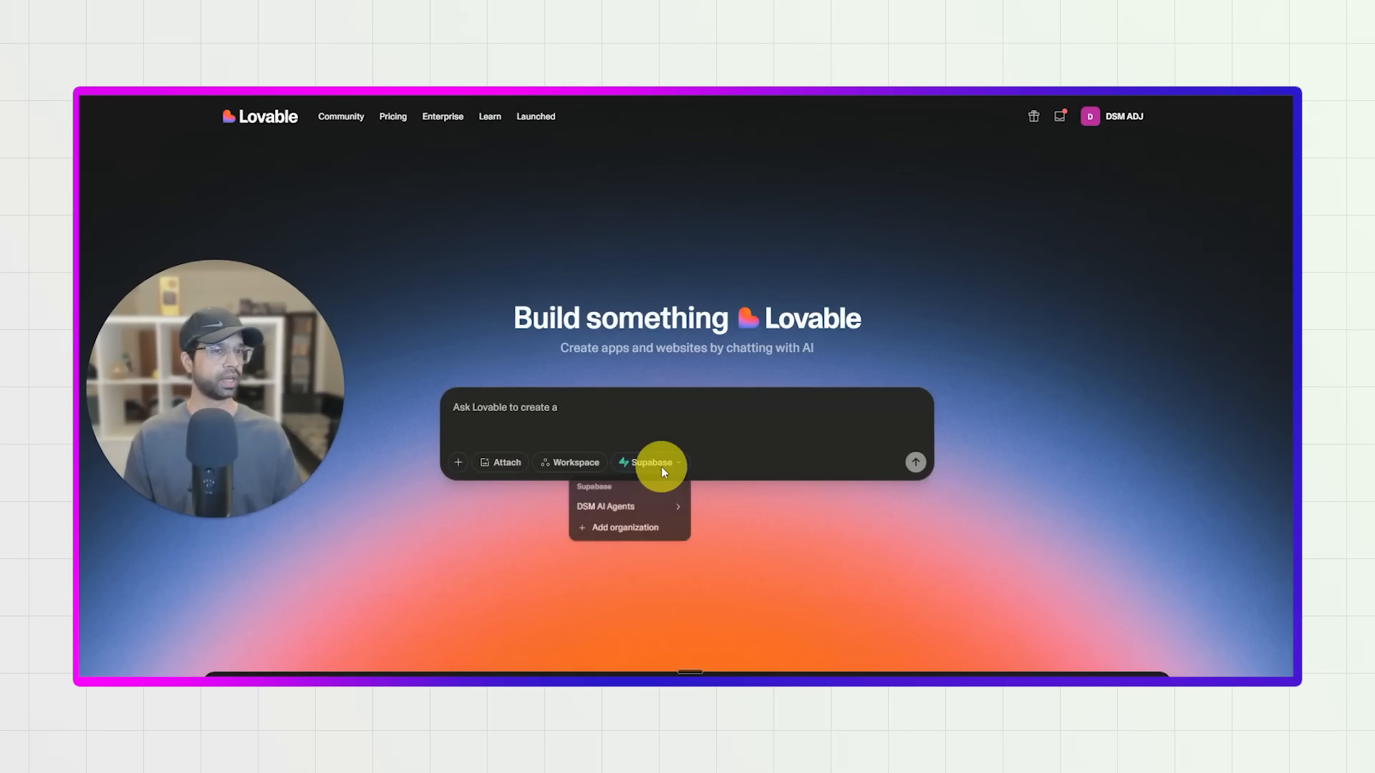
{"action": "mouse_move", "coordinate": [623, 508]}
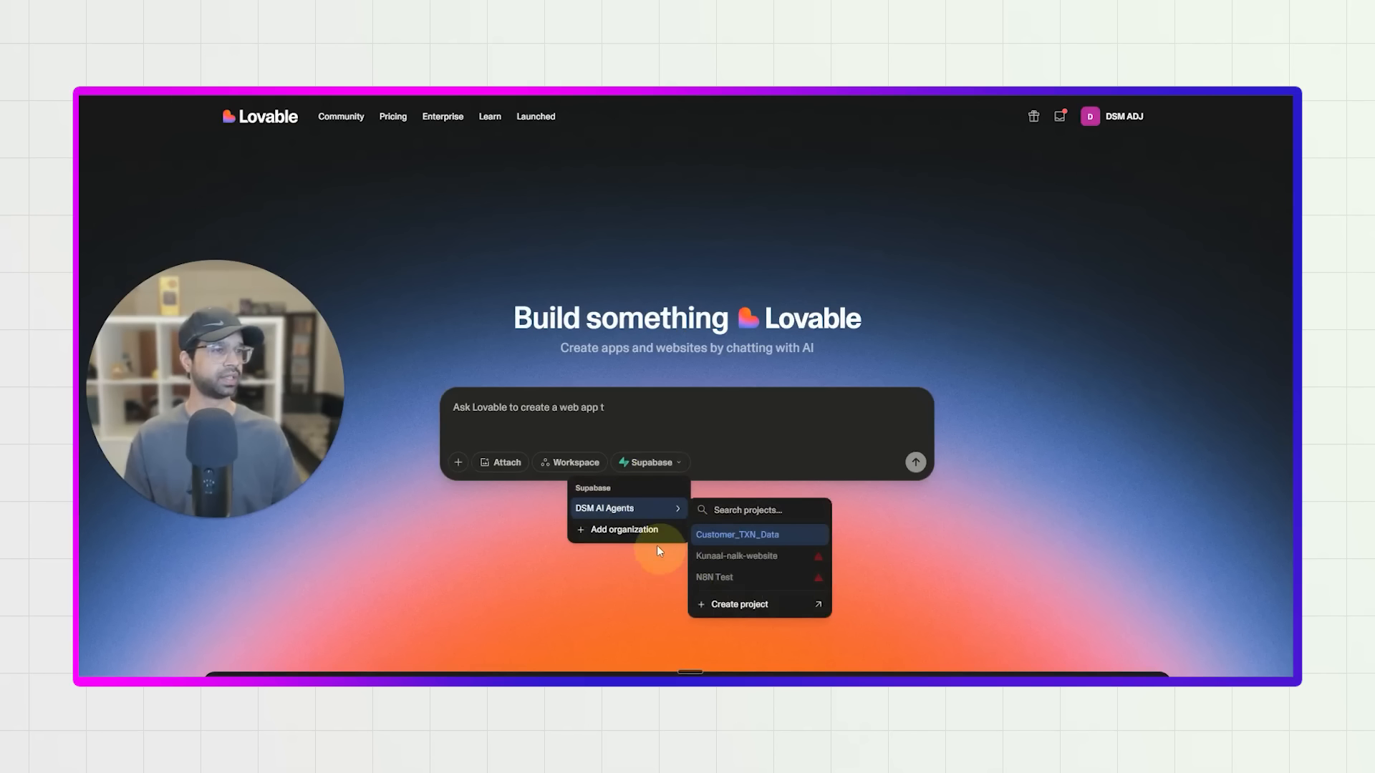
{"action": "left_click", "coordinate": [629, 573]}
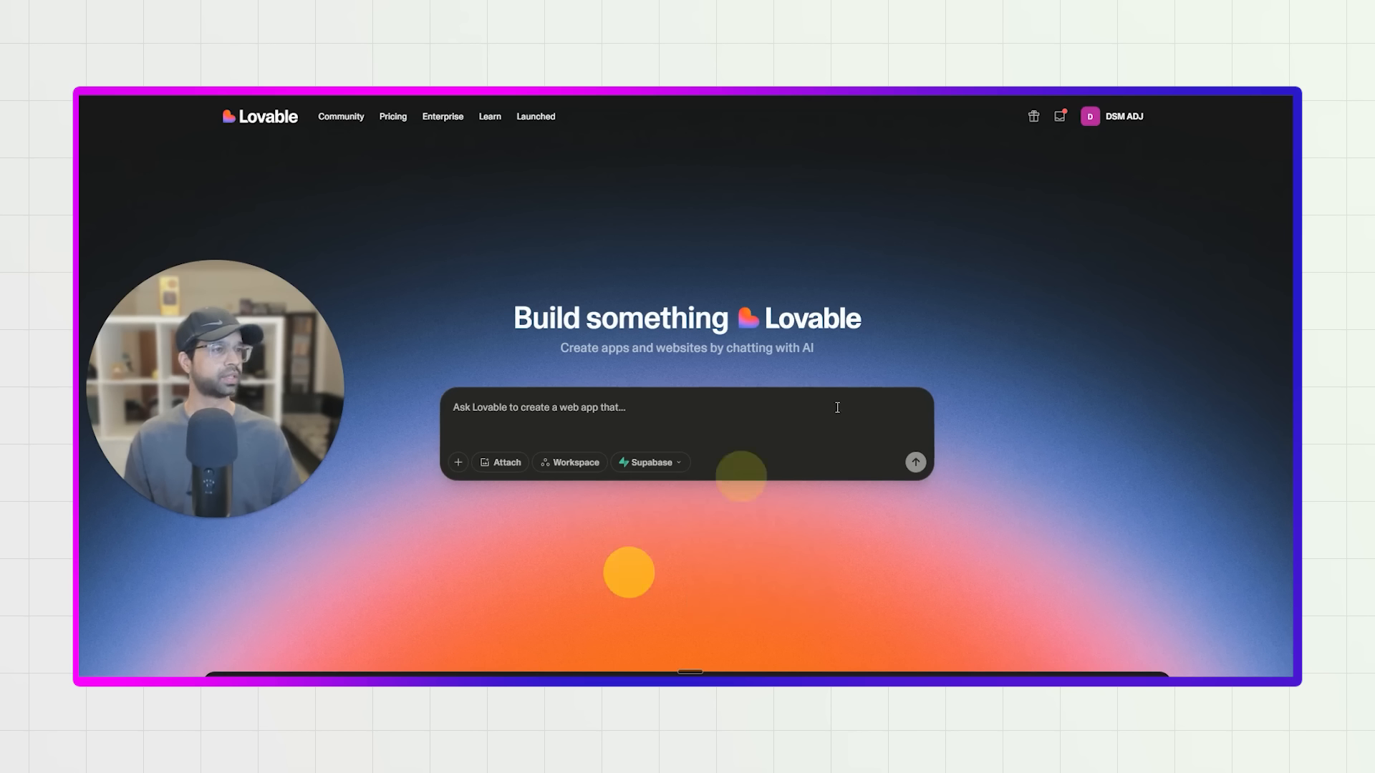
Check the remaining credits, examine the Supabase and GitHub integrations in the workspace settings, and close the settings.
{"action": "left_click", "coordinate": [1102, 116]}
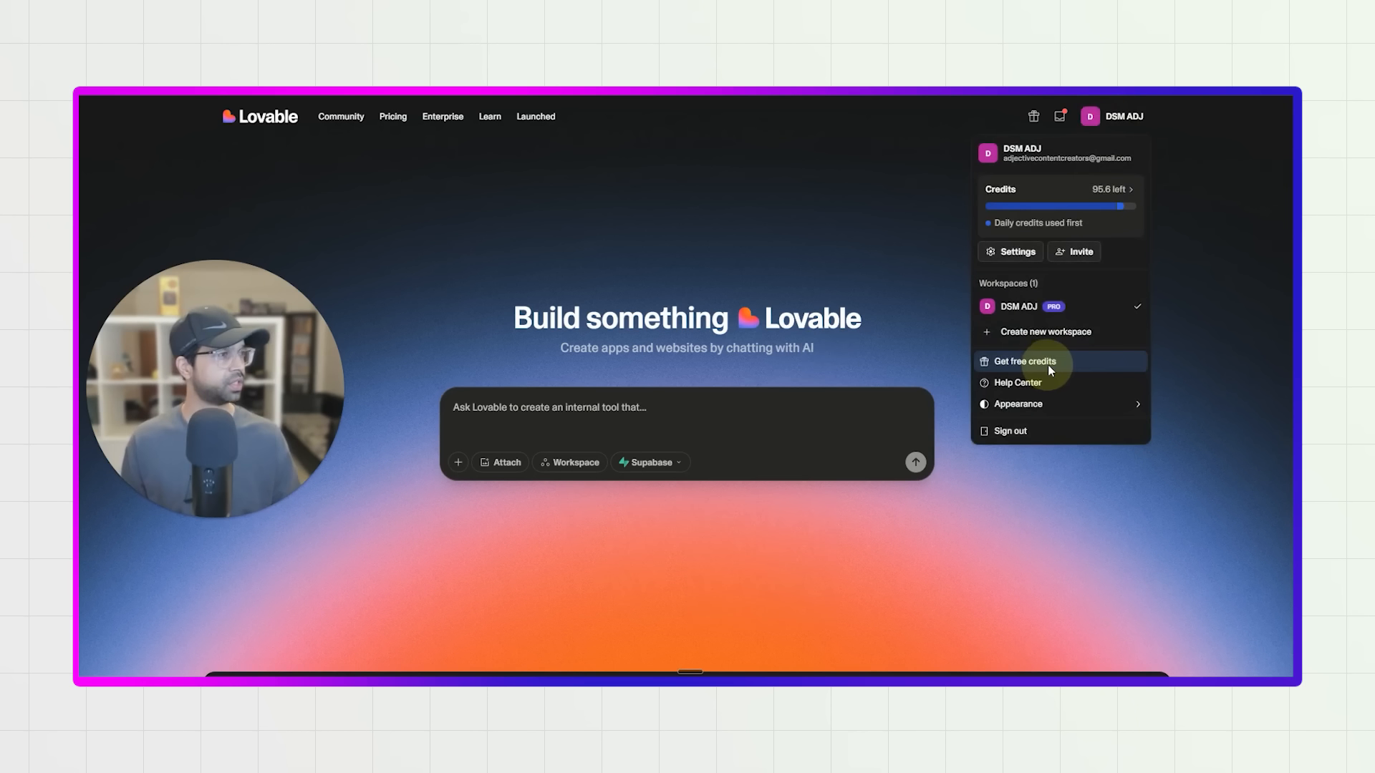
{"action": "mouse_move", "coordinate": [1051, 219]}
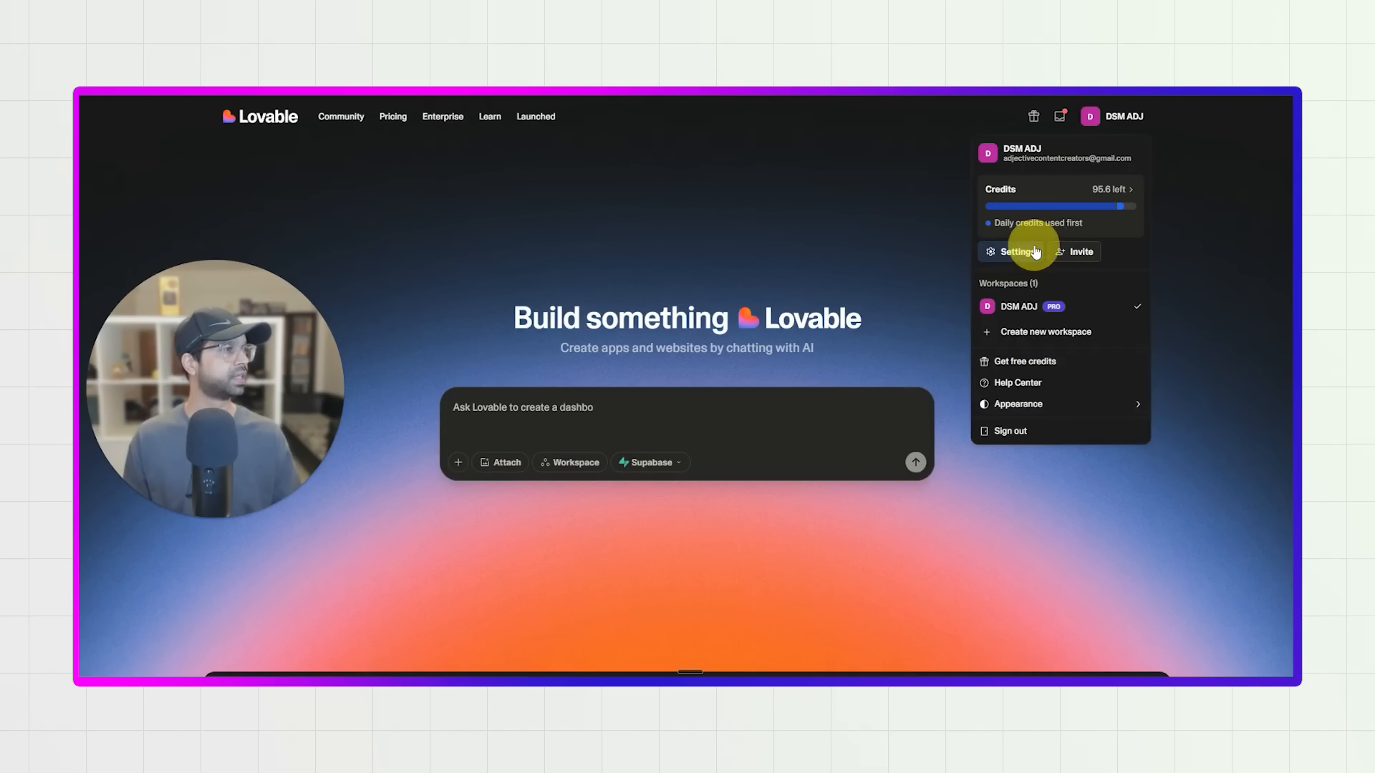
{"action": "left_click", "coordinate": [1036, 251]}
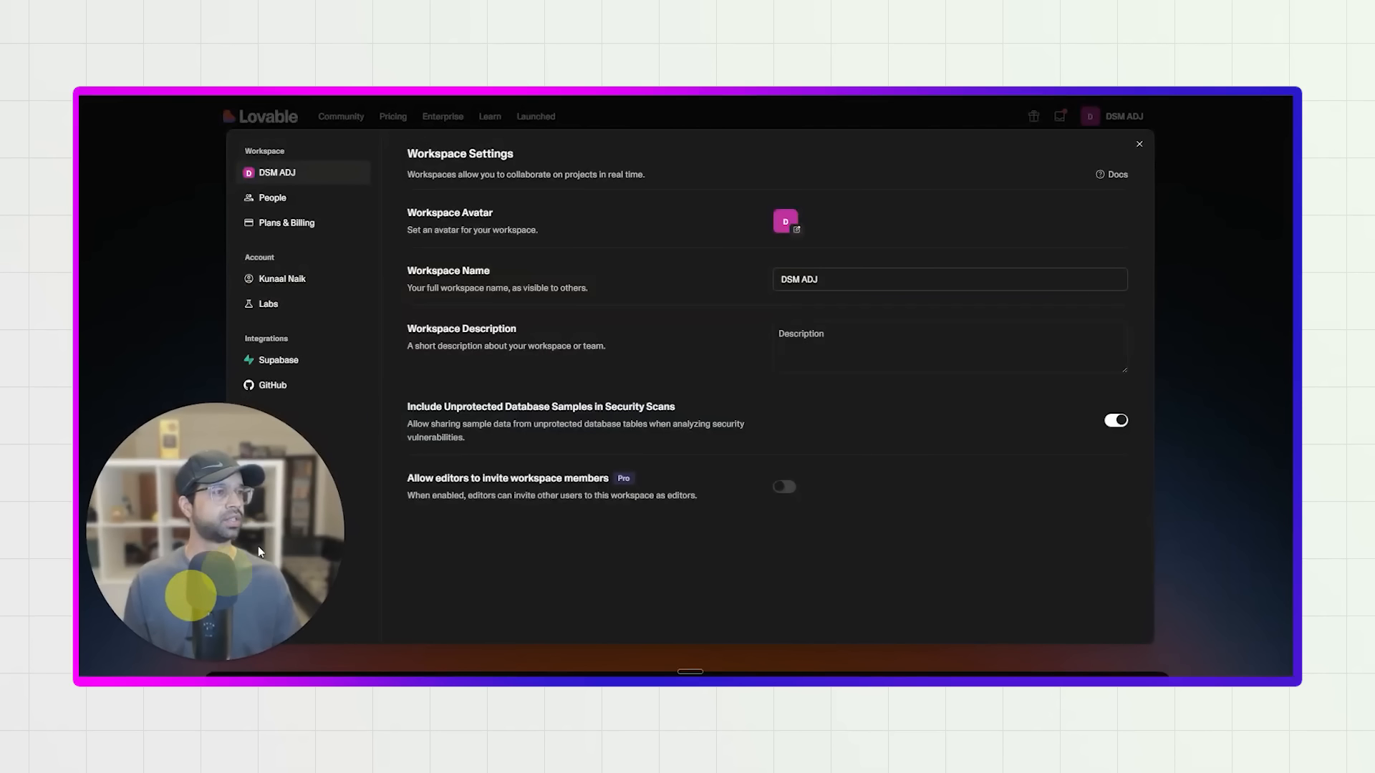
{"action": "left_click", "coordinate": [281, 361]}
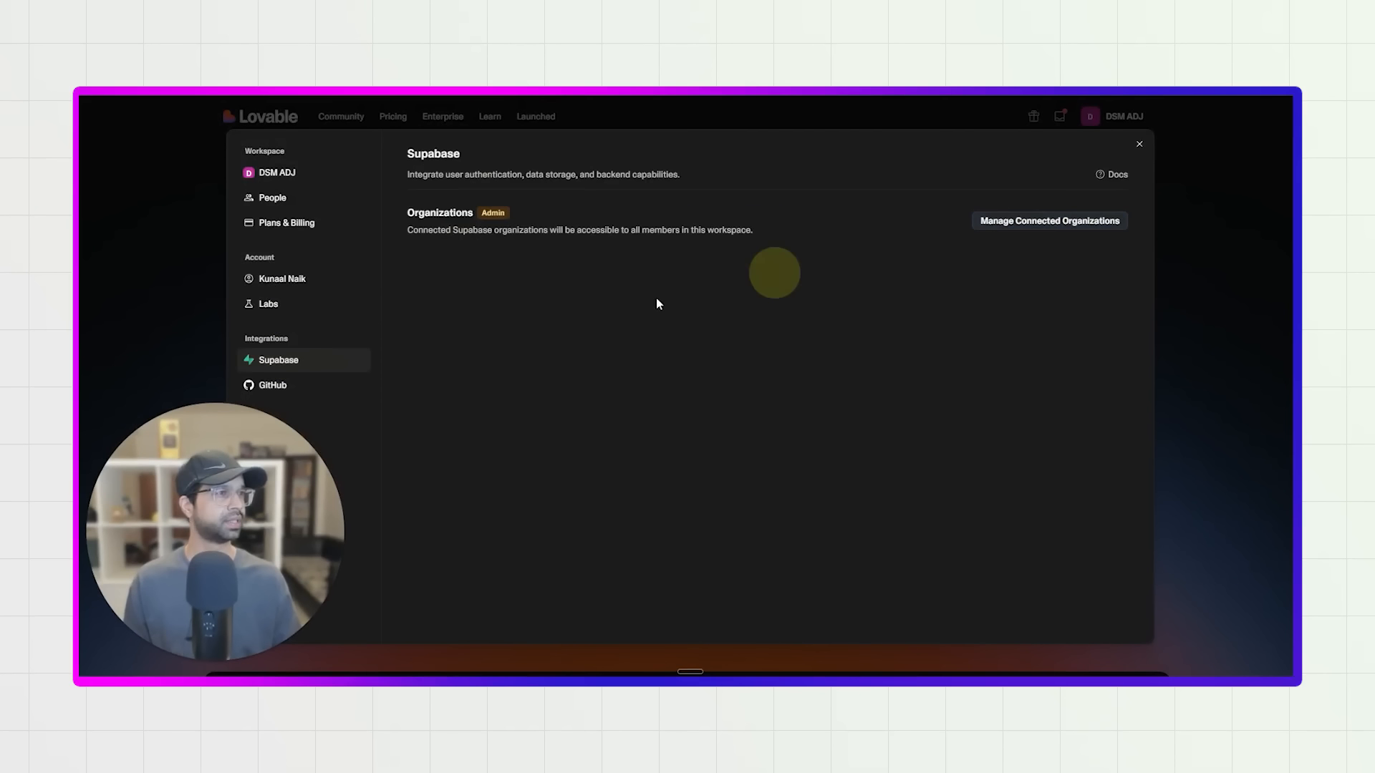
{"action": "left_click", "coordinate": [295, 388]}
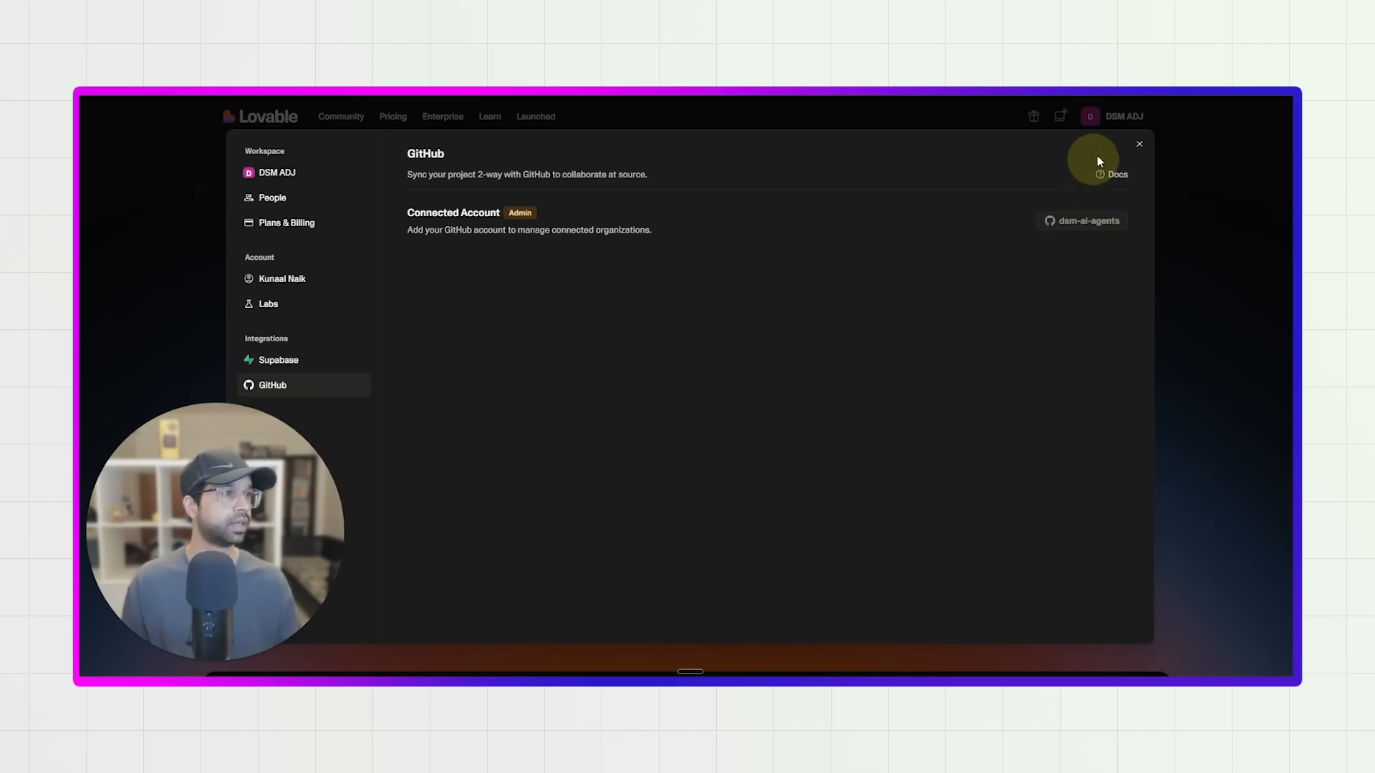
{"action": "left_click", "coordinate": [1139, 144]}
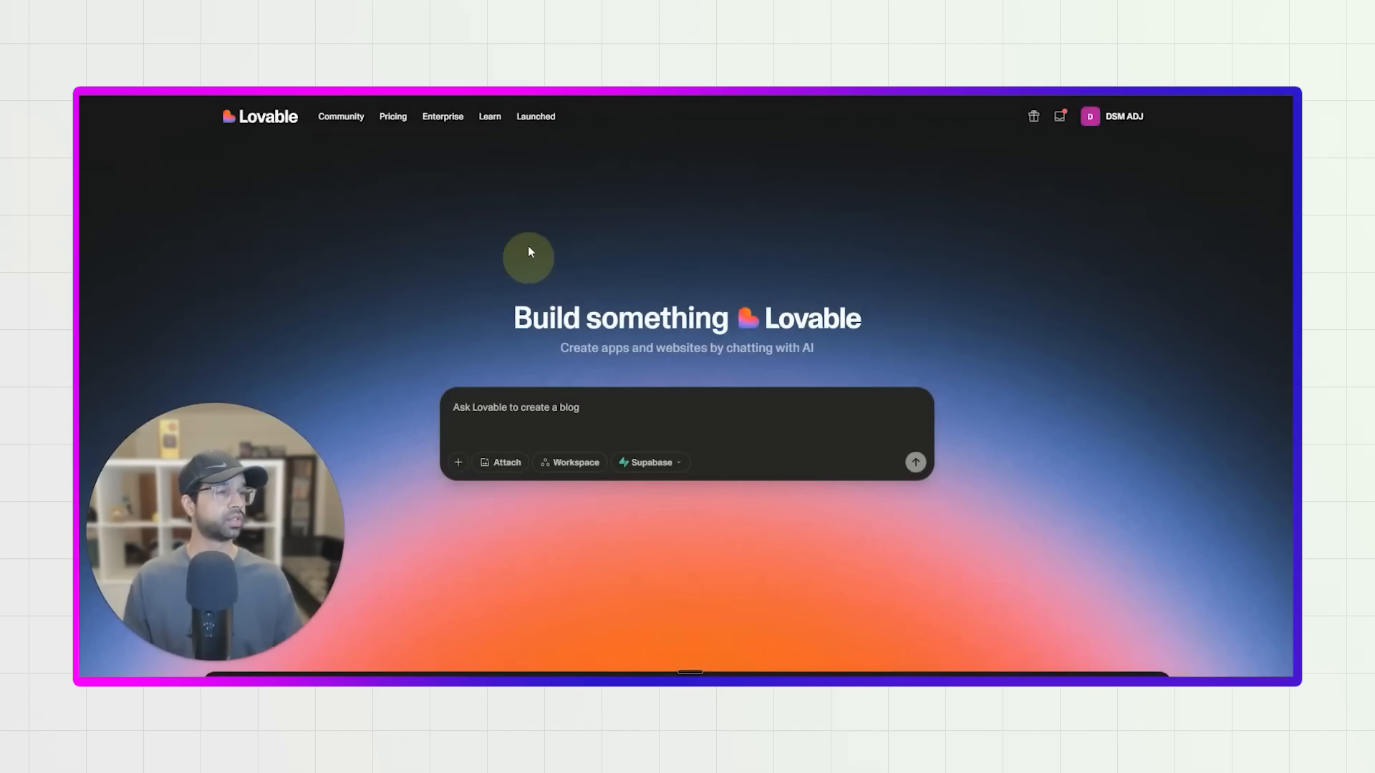
Take the selected website design prompt from Claude, paste it into Lovable's request box, and submit it to build the site.
{"action": "left_click", "coordinate": [1050, 697]}
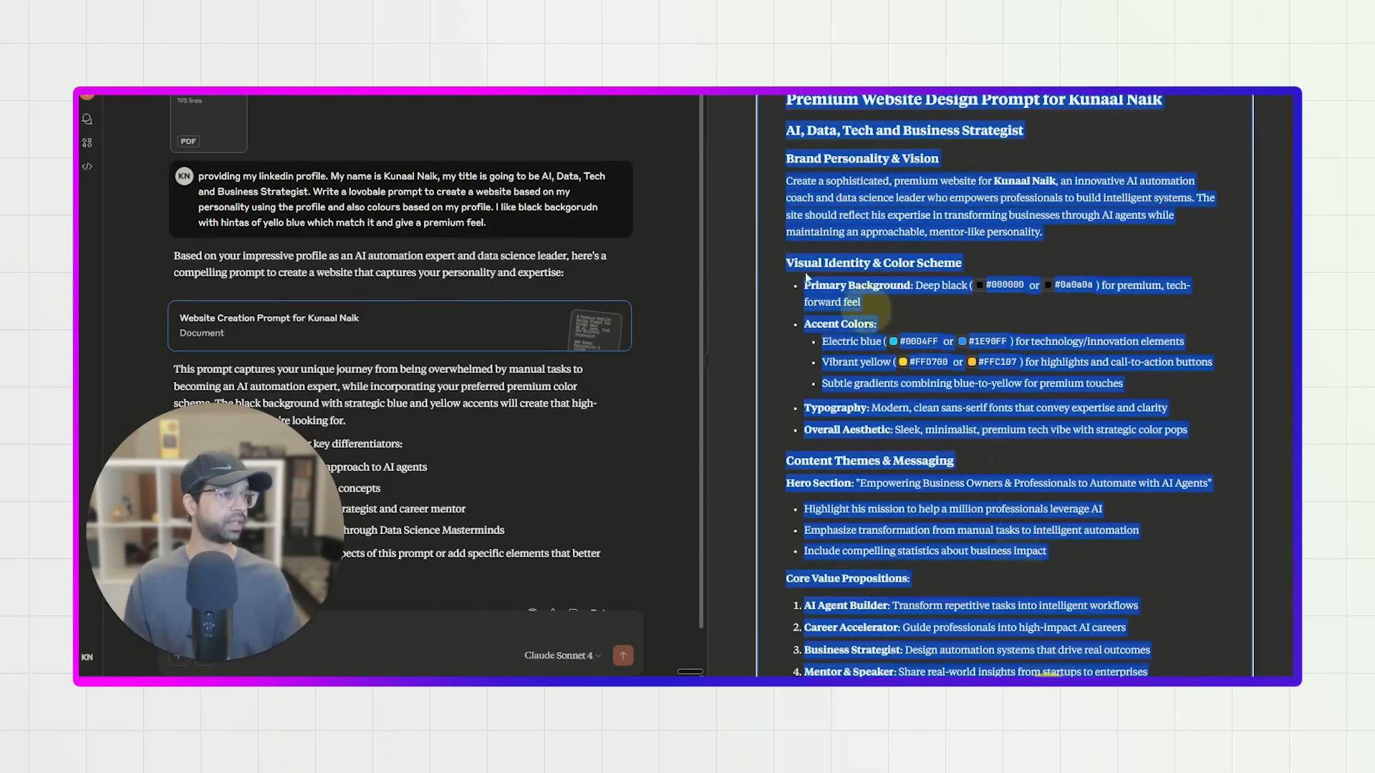
{"action": "left_click", "coordinate": [1210, 36]}
{"action": "left_click", "coordinate": [599, 402]}
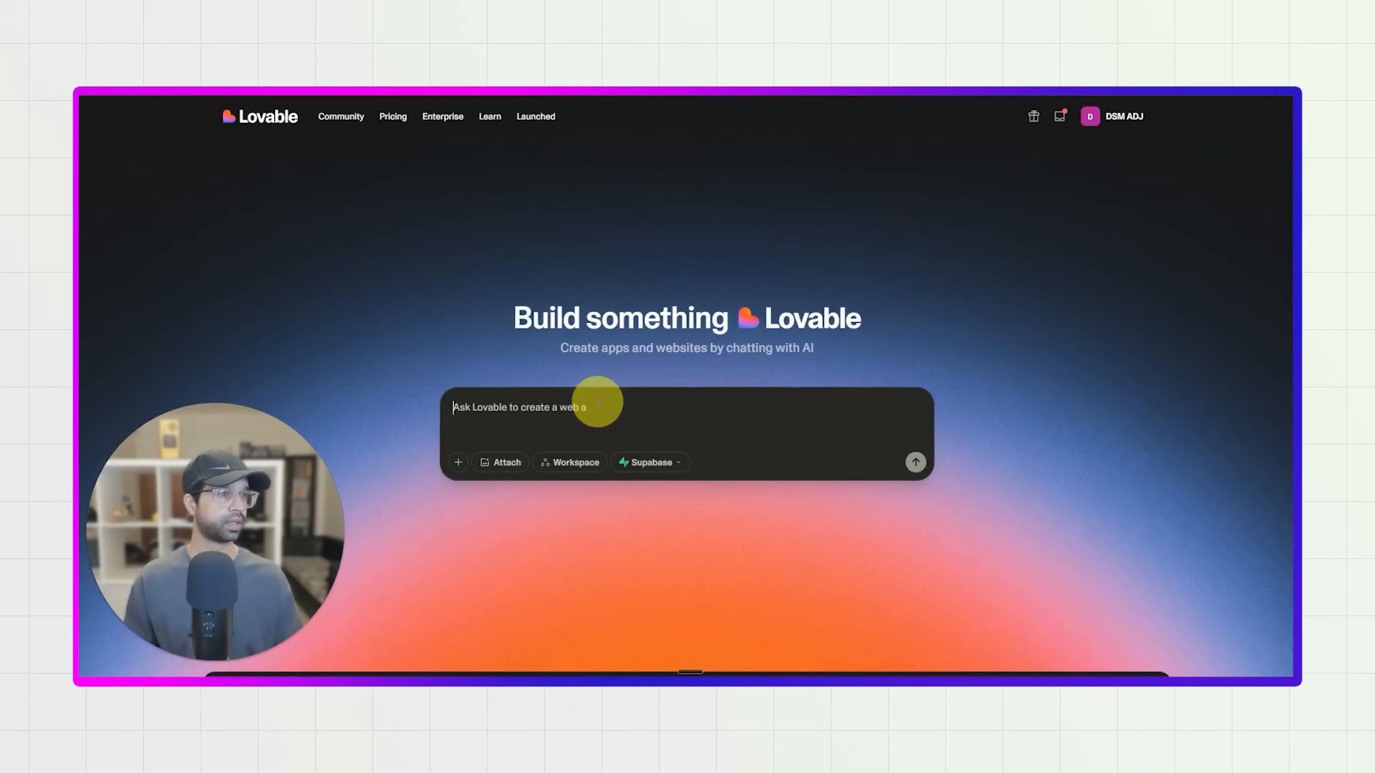
{"action": "key", "text": "ctrl+v"}
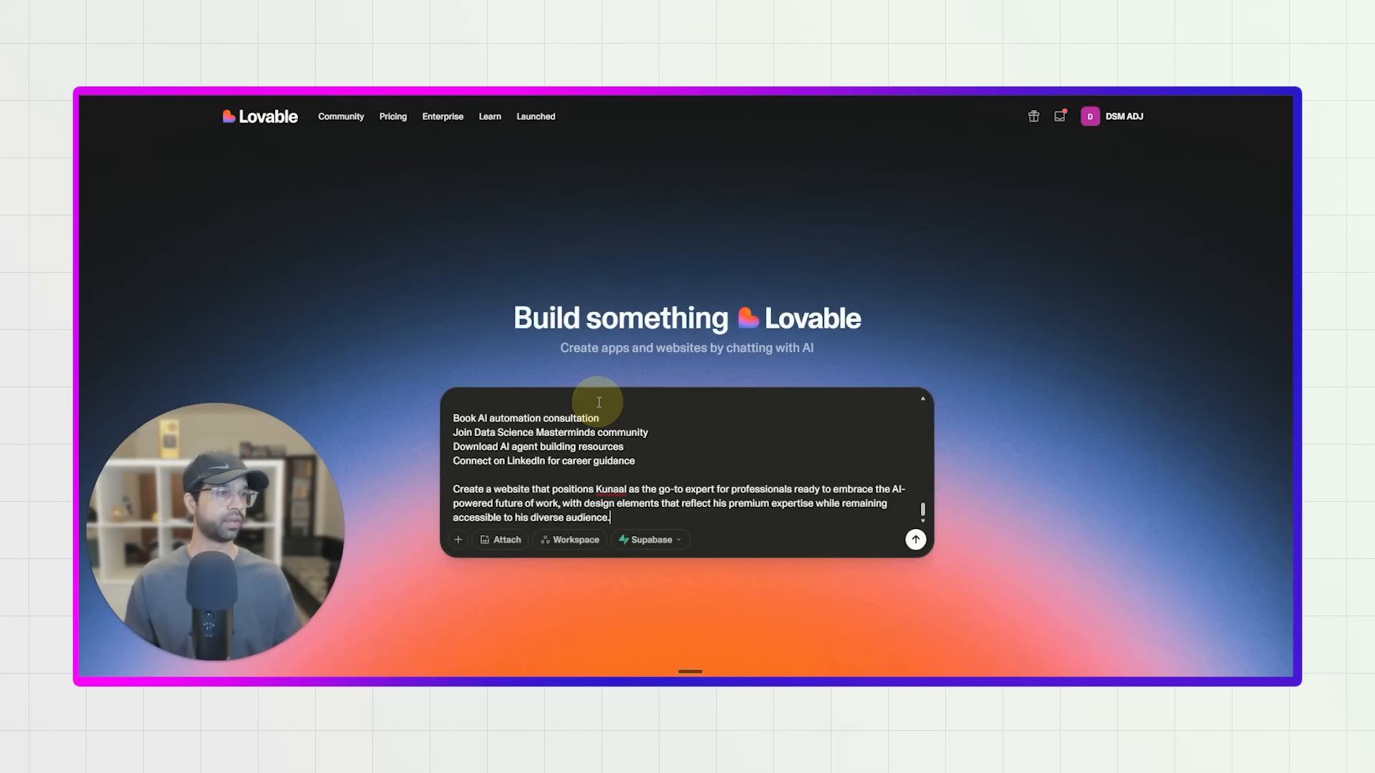
{"action": "left_click", "coordinate": [915, 538]}
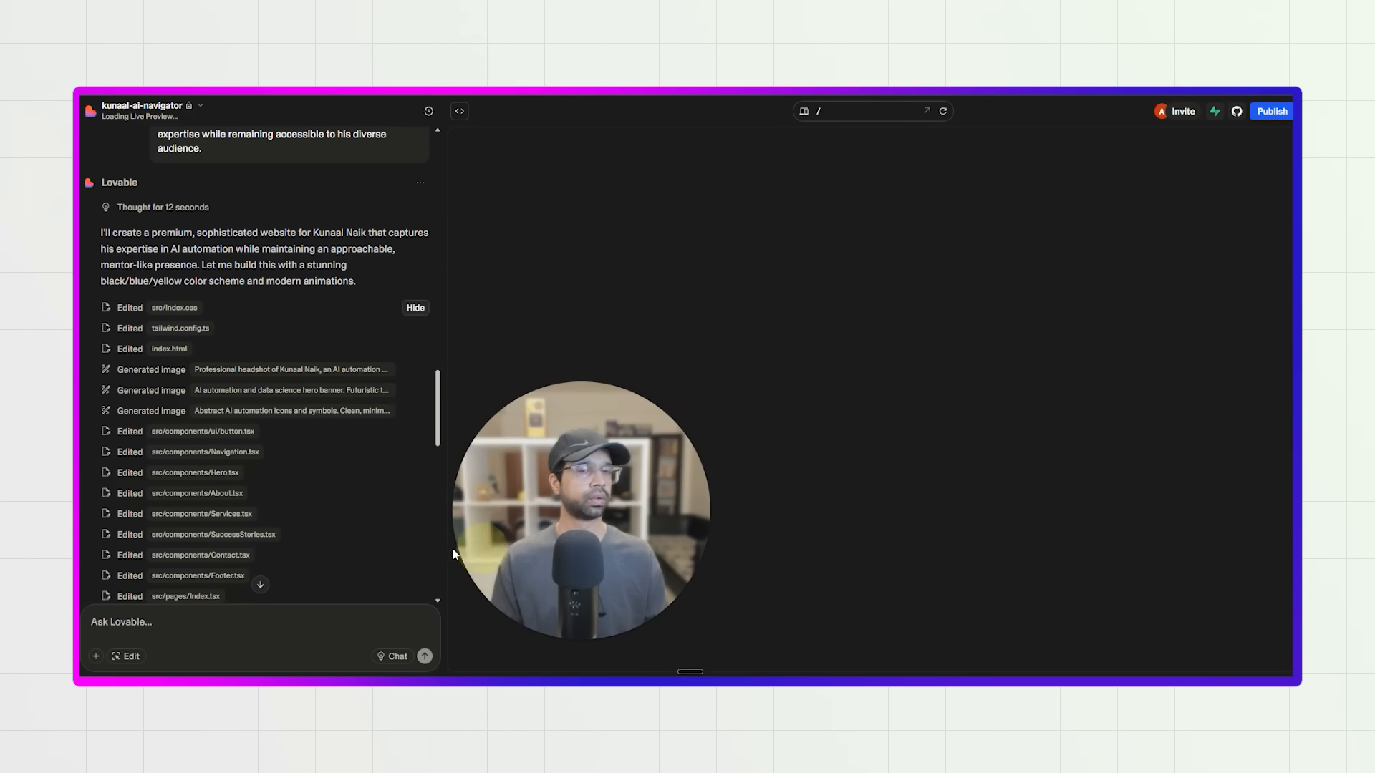
Review Lovable's build summary and connect the site to the Customer_TXN_Data Supabase project in the DSM AI Agents organization.
{"action": "scroll", "coordinate": [347, 473], "scroll_direction": "down", "scroll_amount": 10}
{"action": "scroll", "coordinate": [278, 307], "scroll_direction": "up", "scroll_amount": 8}
{"action": "scroll", "coordinate": [263, 350], "scroll_direction": "down", "scroll_amount": 12}
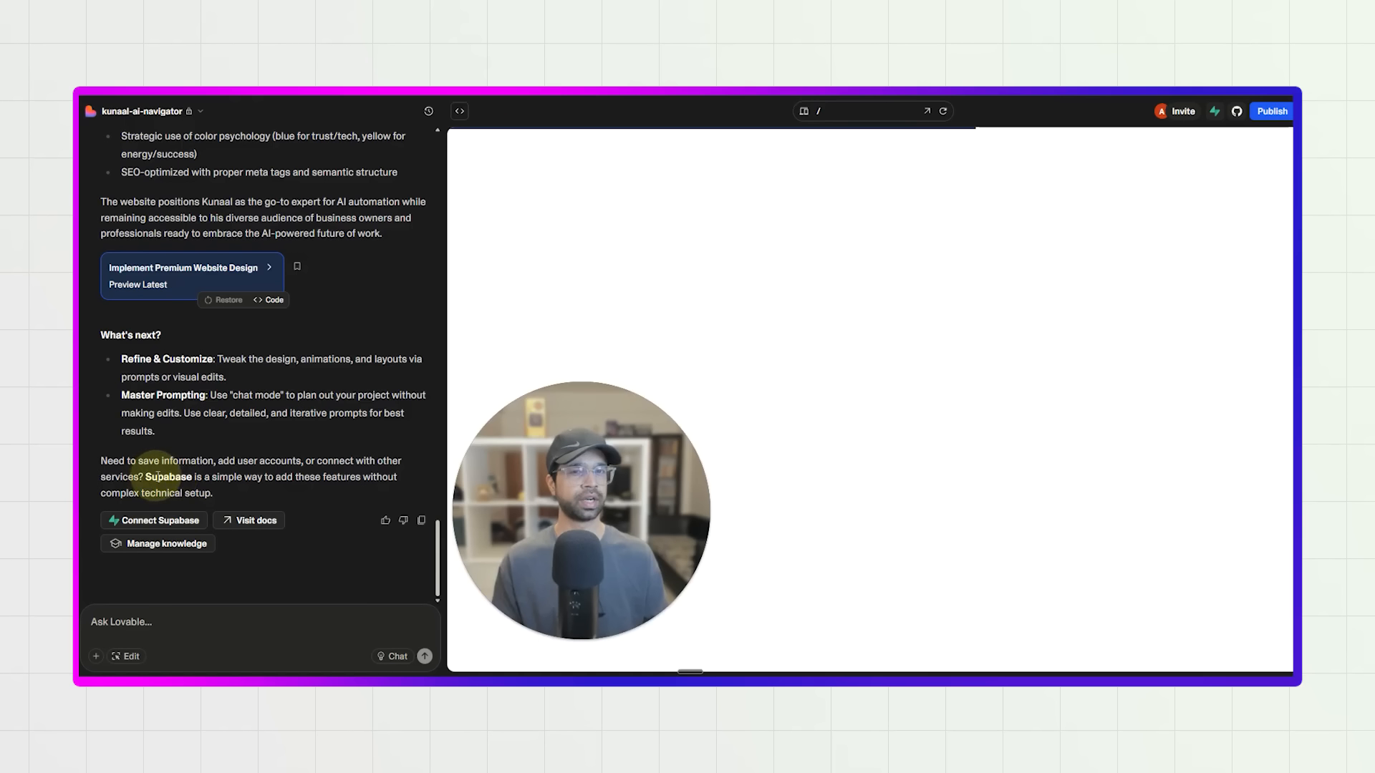
{"action": "left_click_drag", "start_coordinate": [147, 476], "coordinate": [256, 490]}
{"action": "left_click", "coordinate": [270, 487]}
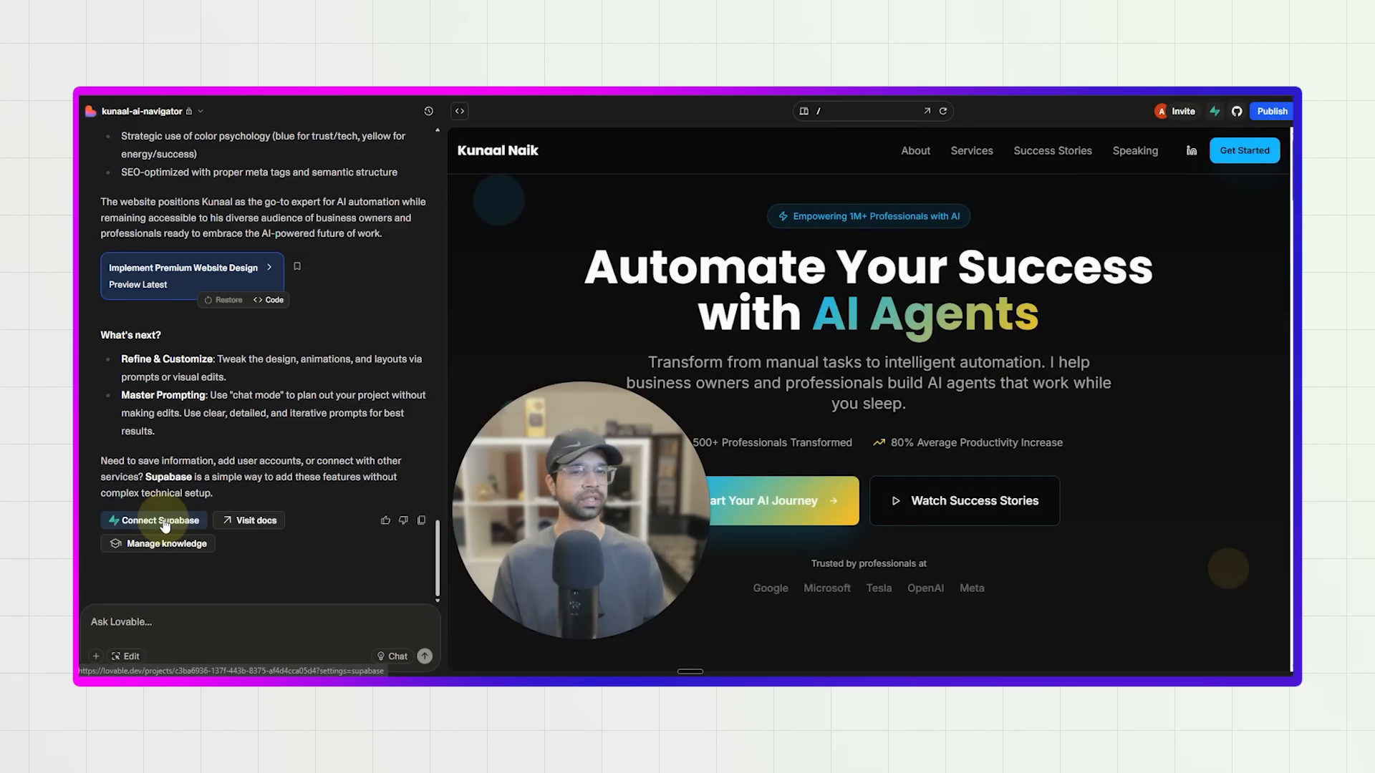
{"action": "left_click", "coordinate": [163, 522]}
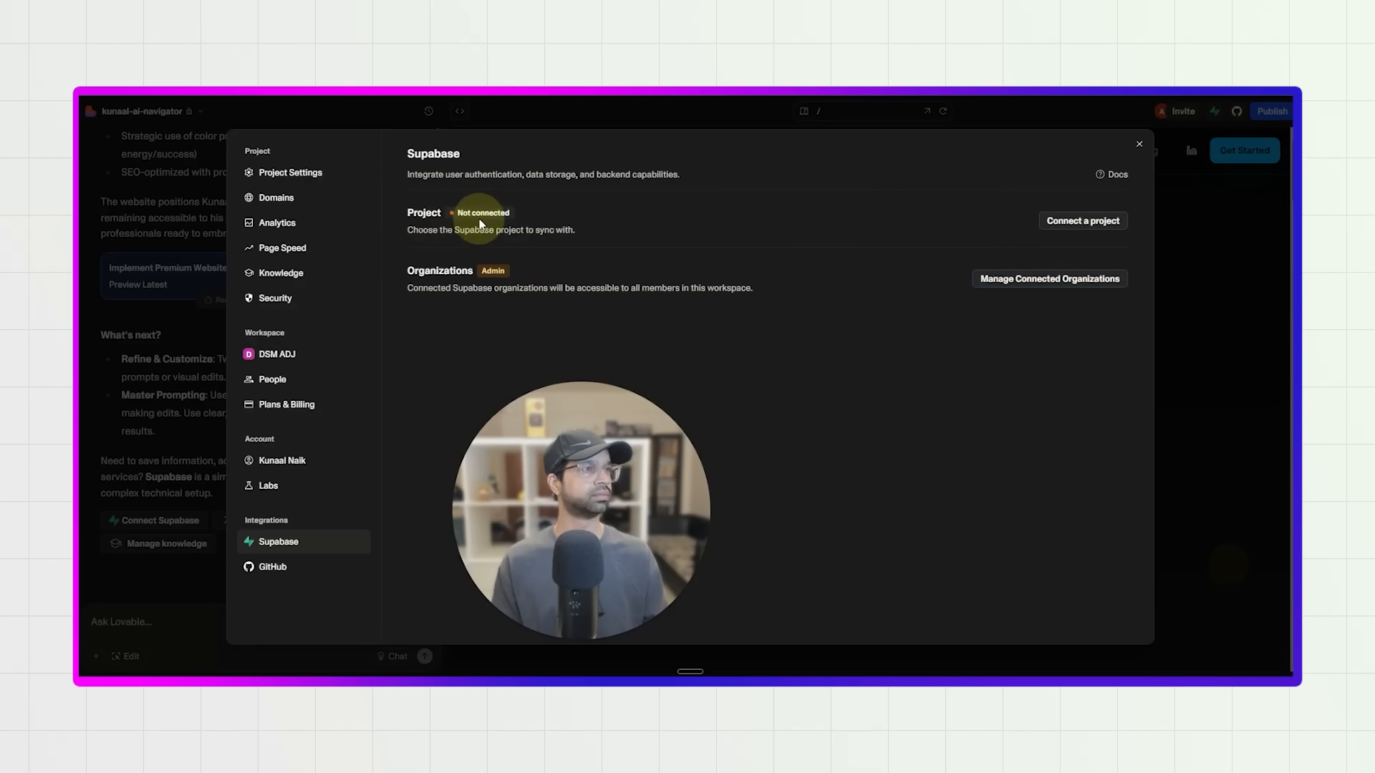
{"action": "left_click", "coordinate": [1058, 220]}
{"action": "mouse_move", "coordinate": [1046, 266]}
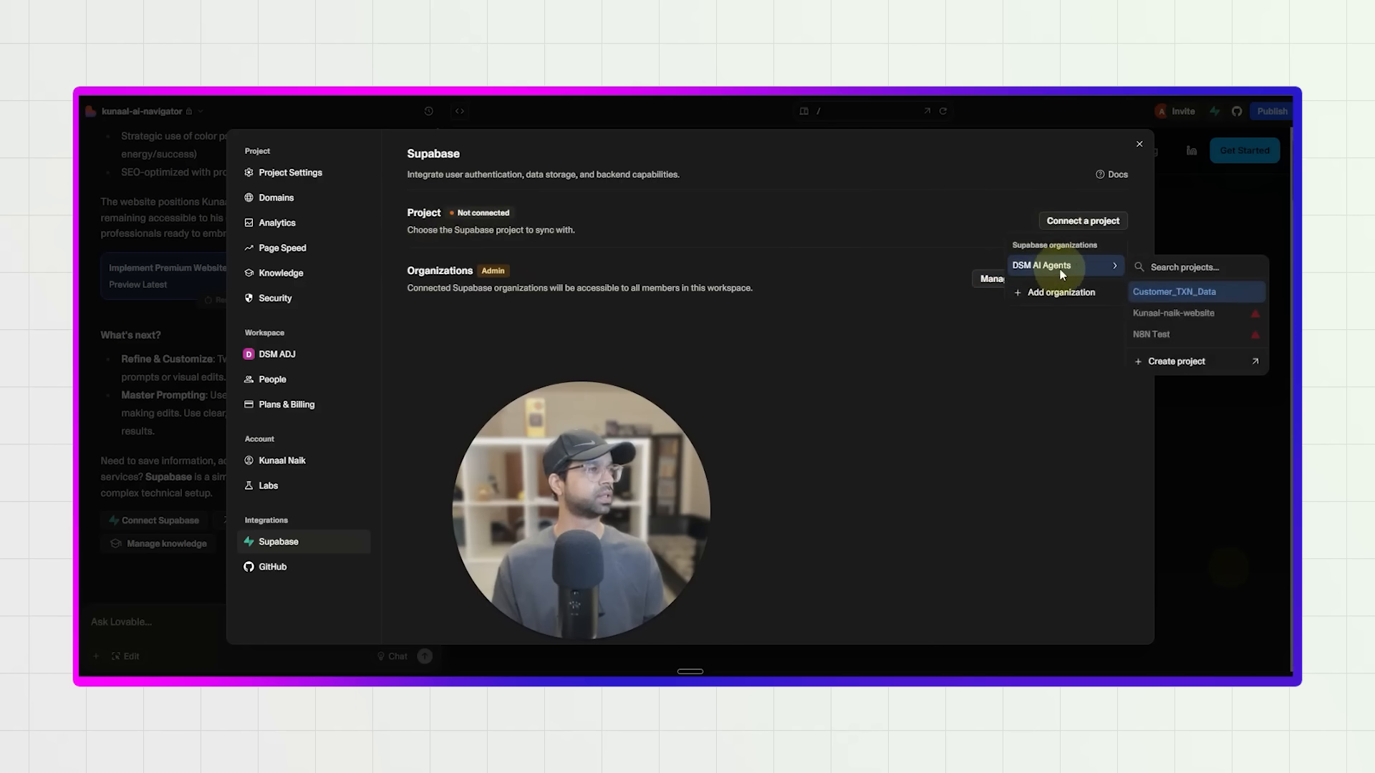
{"action": "left_click", "coordinate": [1163, 294]}
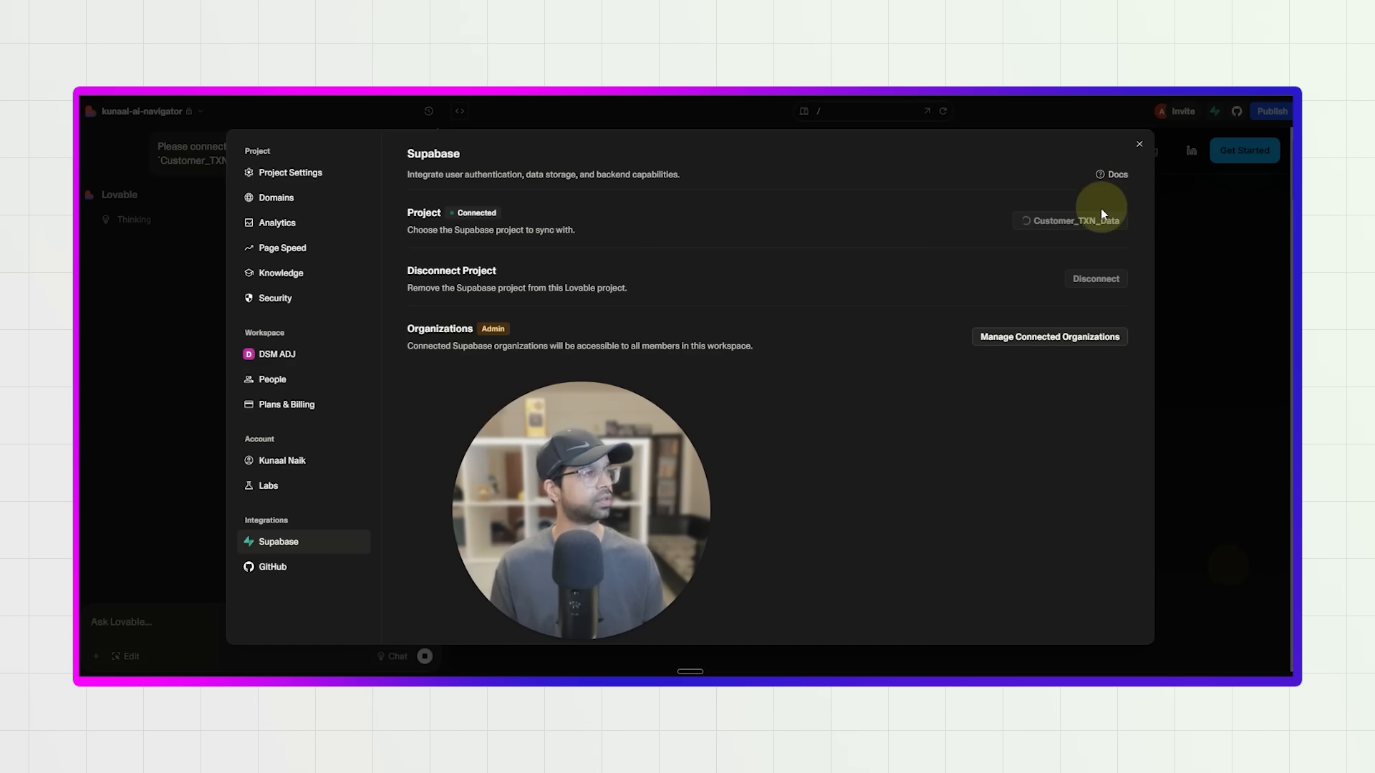
{"action": "left_click", "coordinate": [1139, 146]}
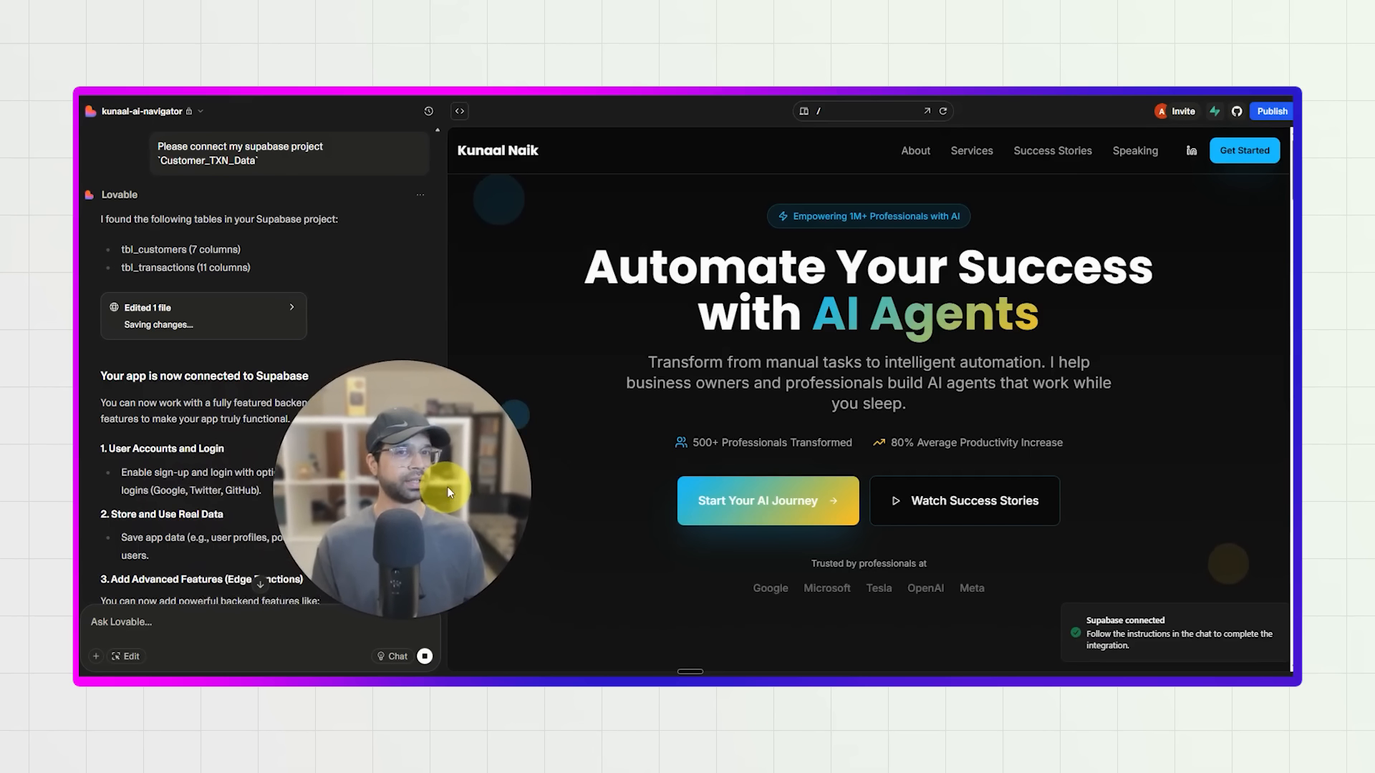
Read Lovable's reply about the Supabase connection and examine the About section in the website preview.
{"action": "scroll", "coordinate": [207, 464], "scroll_direction": "down", "scroll_amount": 4}
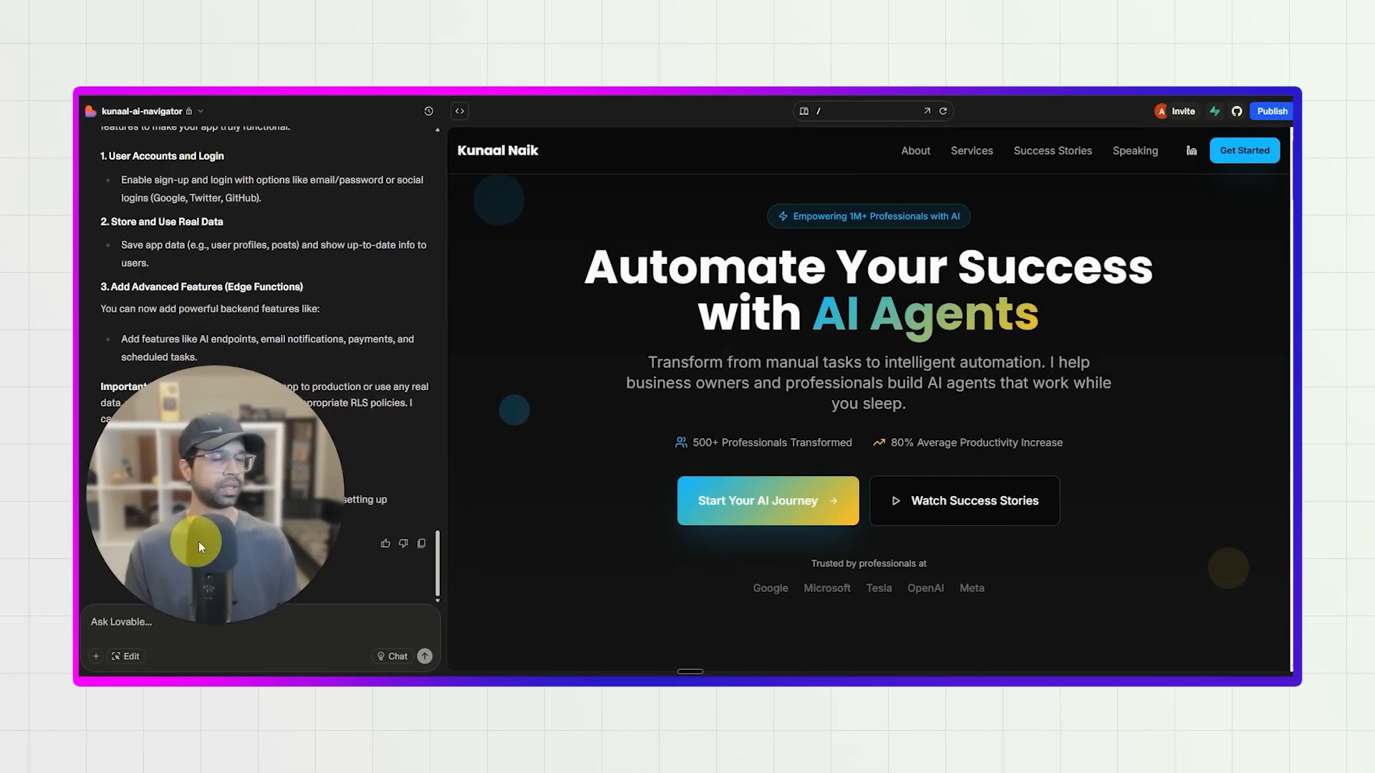
{"action": "scroll", "coordinate": [611, 428], "scroll_direction": "down", "scroll_amount": 3}
{"action": "scroll", "coordinate": [625, 358], "scroll_direction": "up", "scroll_amount": 3}
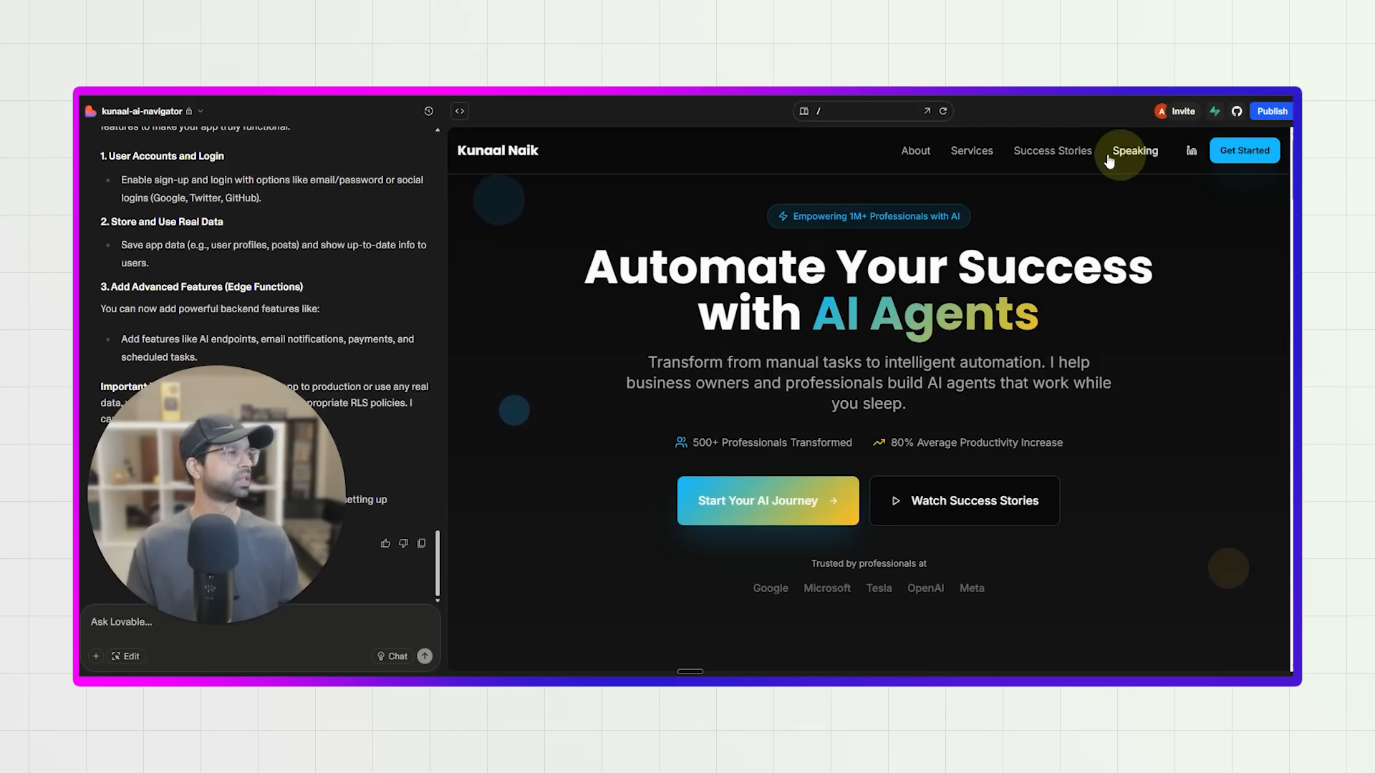
{"action": "left_click", "coordinate": [916, 150]}
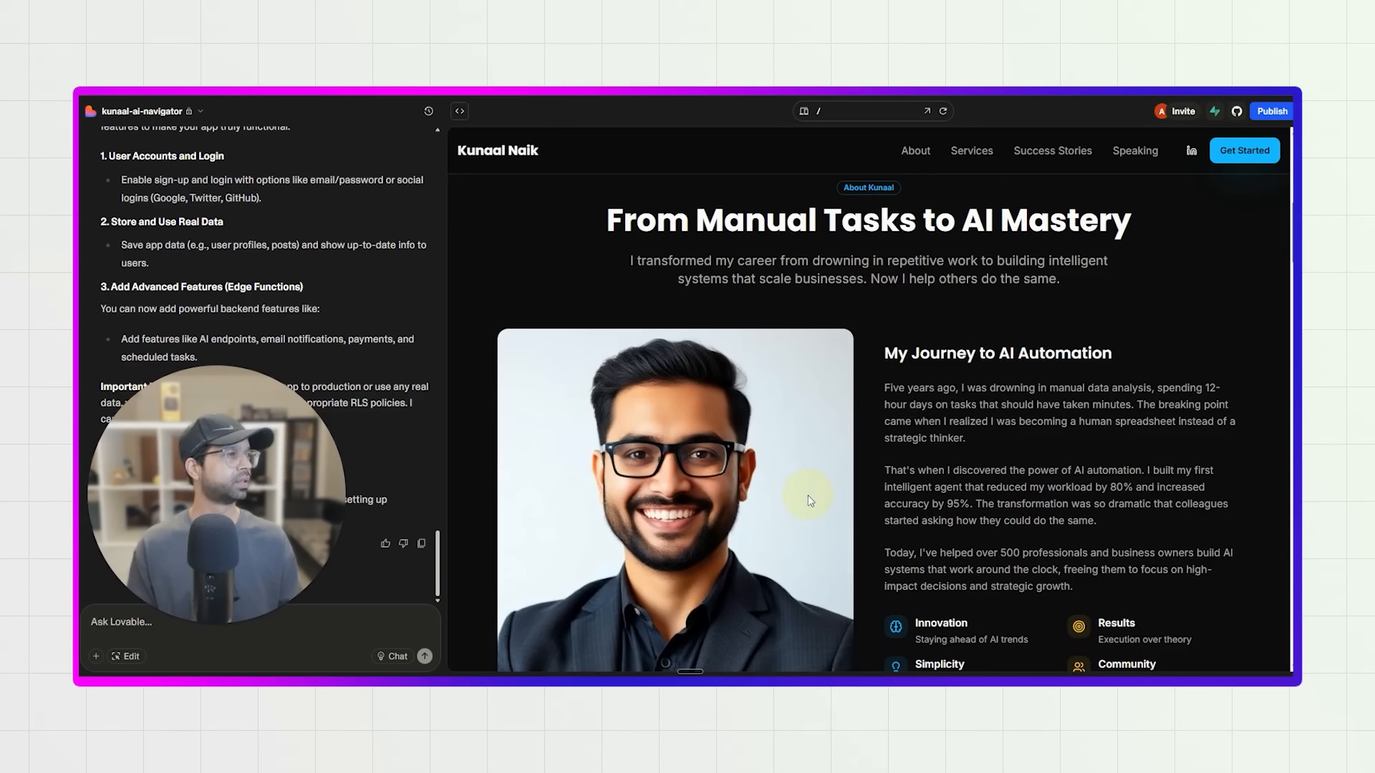
{"action": "scroll", "coordinate": [810, 499], "scroll_direction": "down", "scroll_amount": 2}
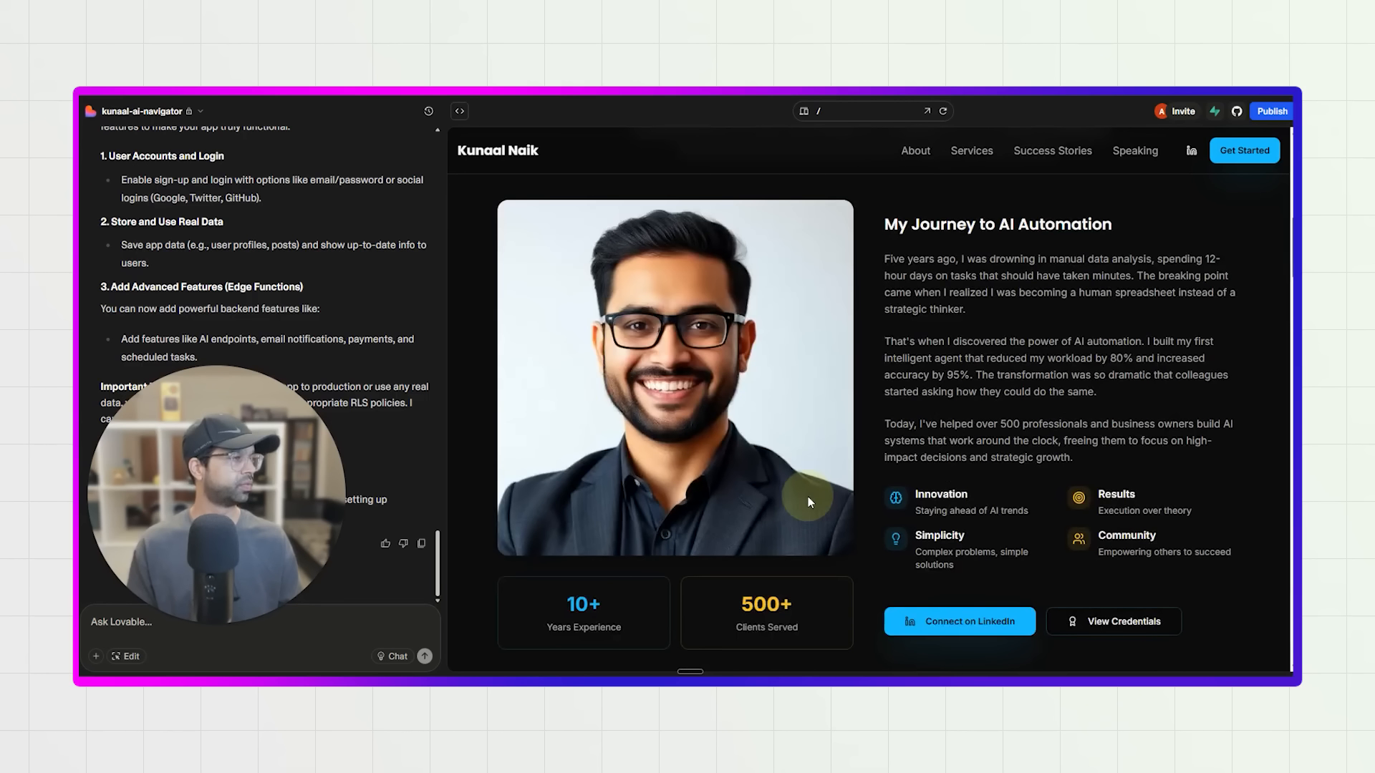
{"action": "scroll", "coordinate": [808, 496], "scroll_direction": "down", "scroll_amount": 2}
{"action": "scroll", "coordinate": [640, 242], "scroll_direction": "up", "scroll_amount": 1}
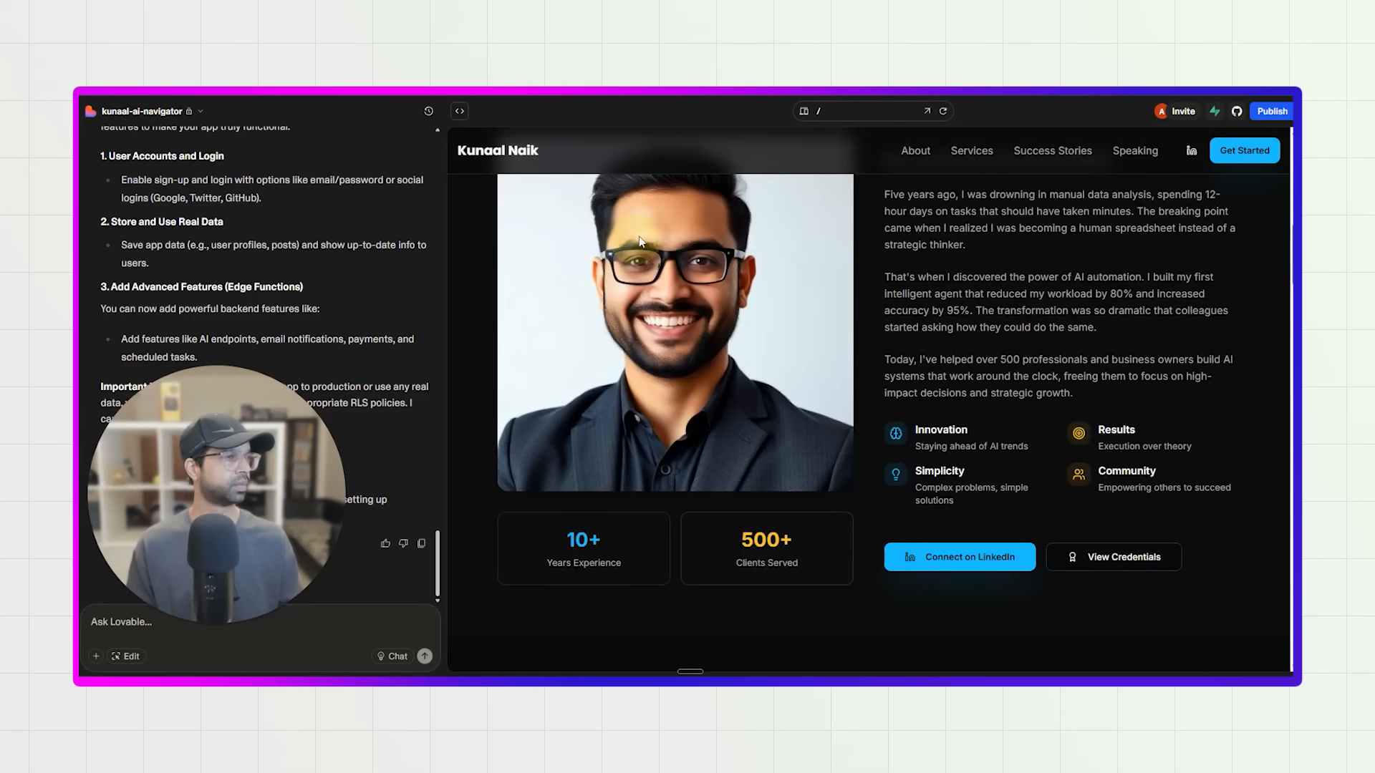
Examine the Services offerings and the Success Stories statistics and testimonials in the website preview.
{"action": "scroll", "coordinate": [648, 265], "scroll_direction": "up", "scroll_amount": 3}
{"action": "scroll", "coordinate": [717, 452], "scroll_direction": "down", "scroll_amount": 10}
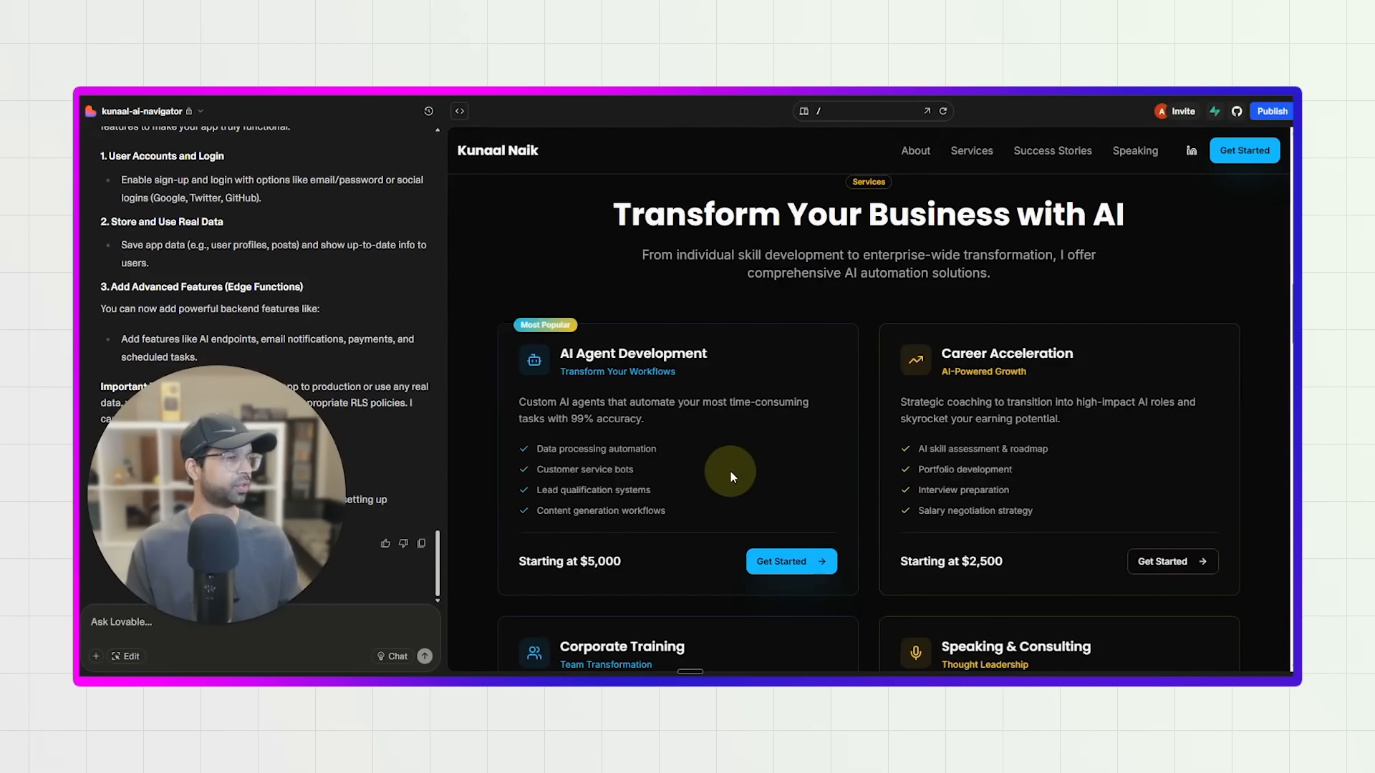
{"action": "scroll", "coordinate": [951, 406], "scroll_direction": "down", "scroll_amount": 2}
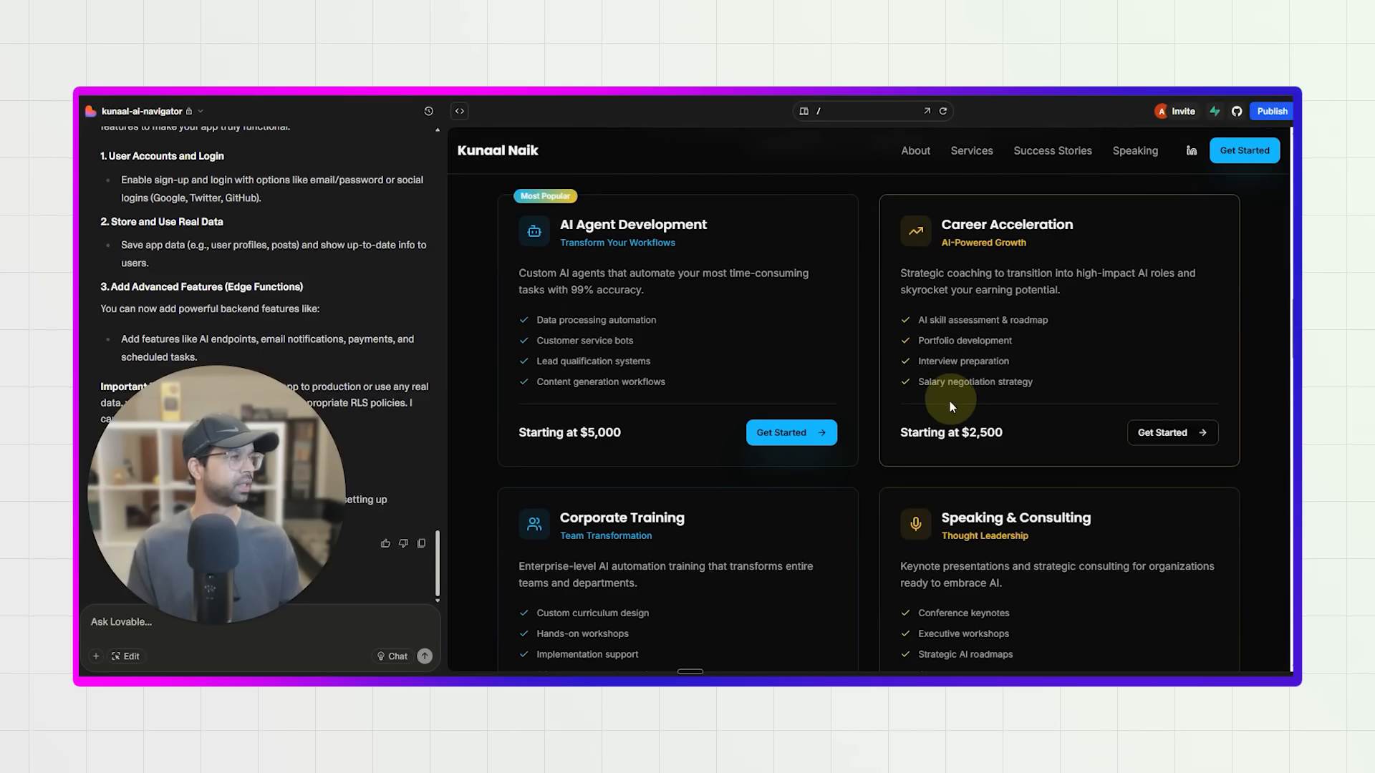
{"action": "scroll", "coordinate": [787, 472], "scroll_direction": "down", "scroll_amount": 5}
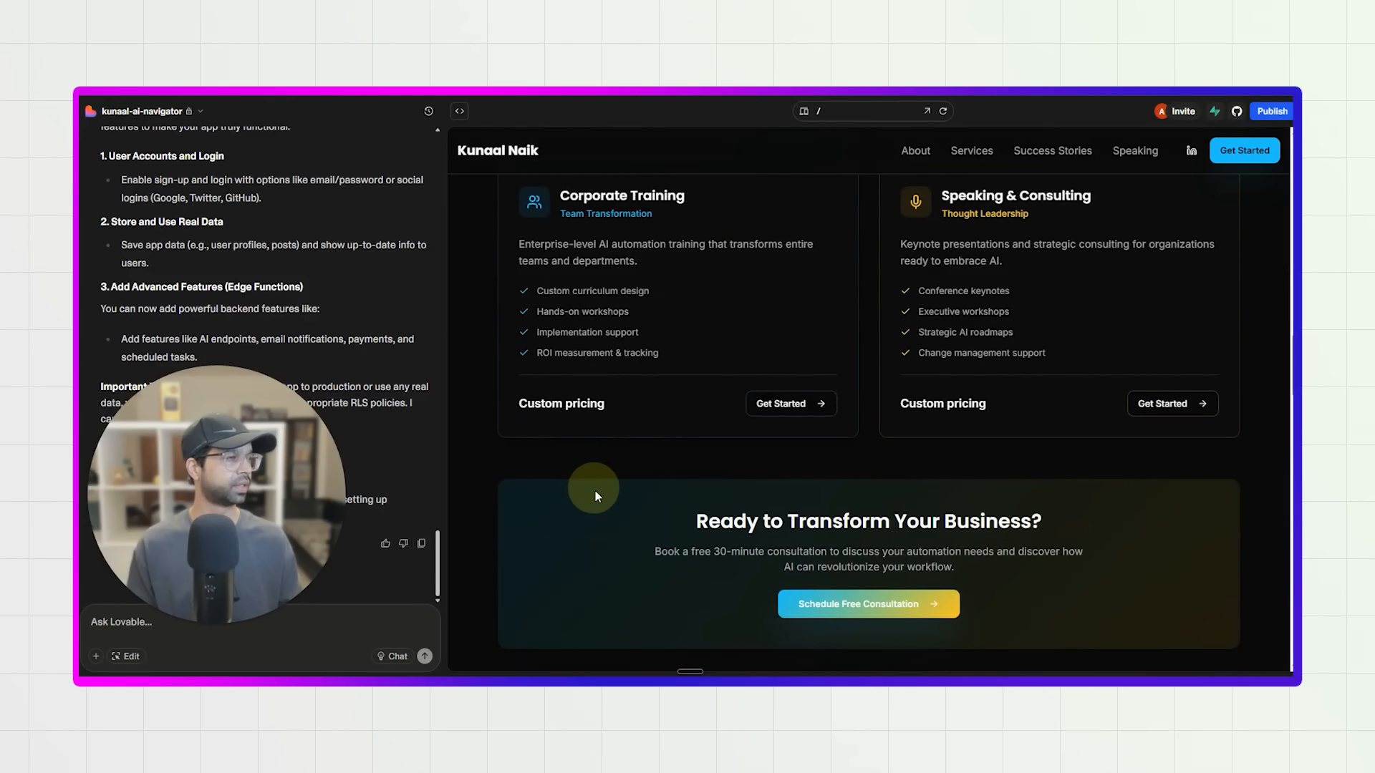
{"action": "scroll", "coordinate": [770, 517], "scroll_direction": "down", "scroll_amount": 5}
{"action": "scroll", "coordinate": [769, 517], "scroll_direction": "down", "scroll_amount": 7}
{"action": "scroll", "coordinate": [768, 518], "scroll_direction": "up", "scroll_amount": 2}
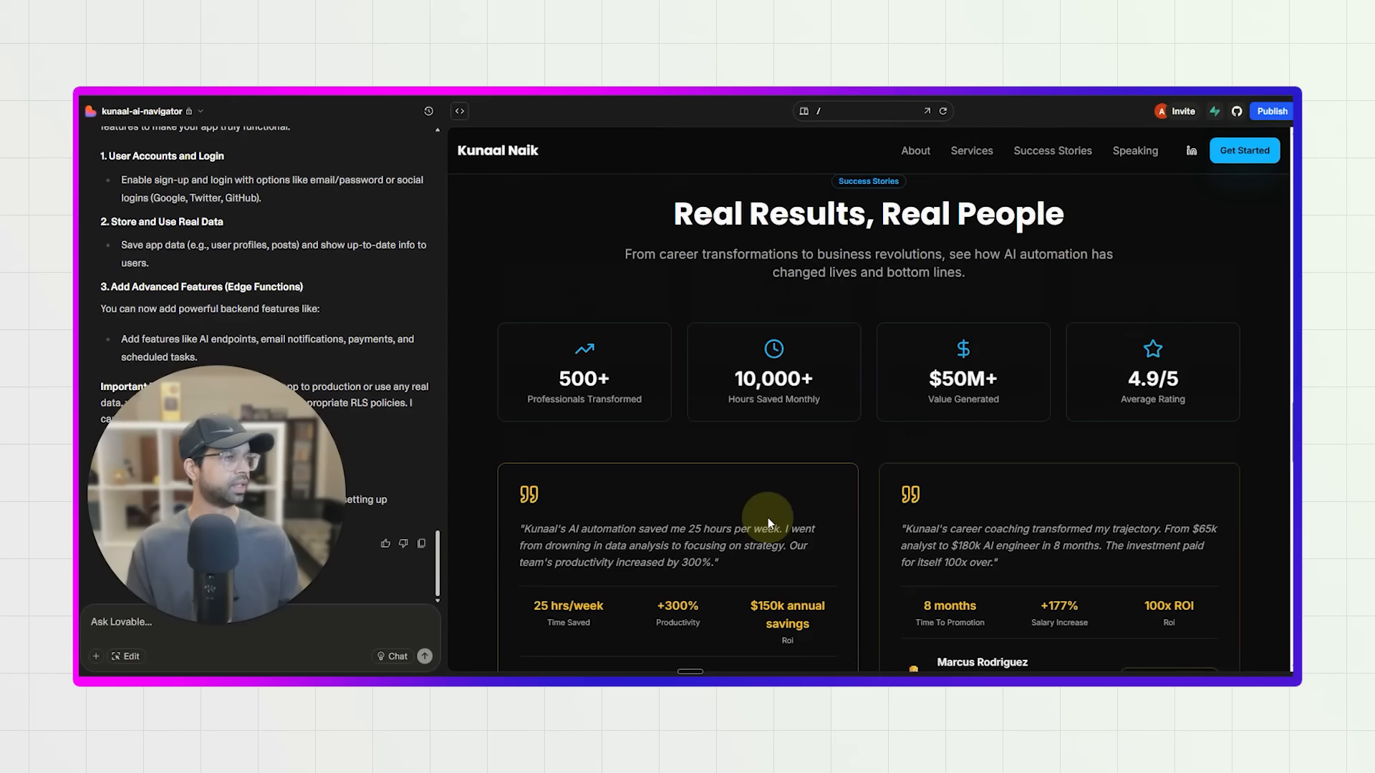
{"action": "scroll", "coordinate": [681, 431], "scroll_direction": "down", "scroll_amount": 4}
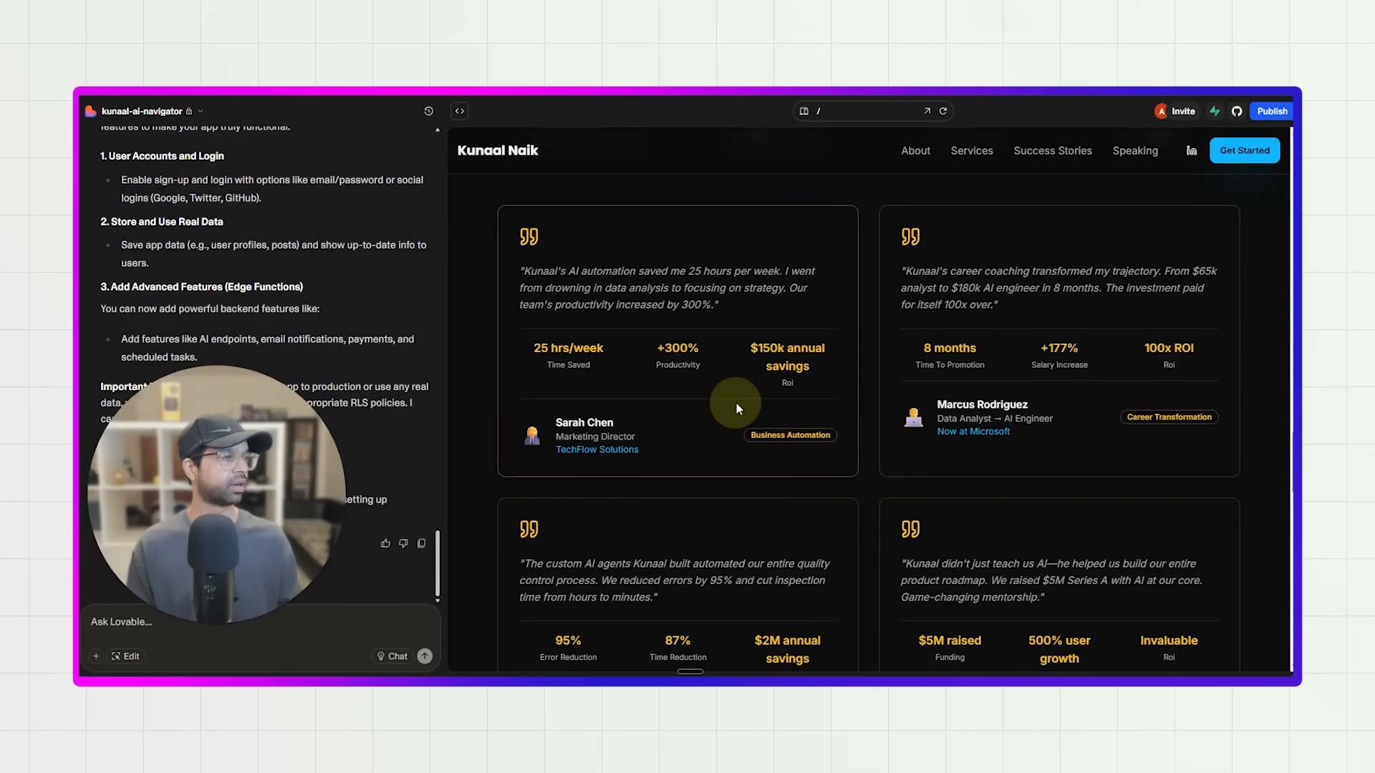
{"action": "scroll", "coordinate": [738, 409], "scroll_direction": "down", "scroll_amount": 5}
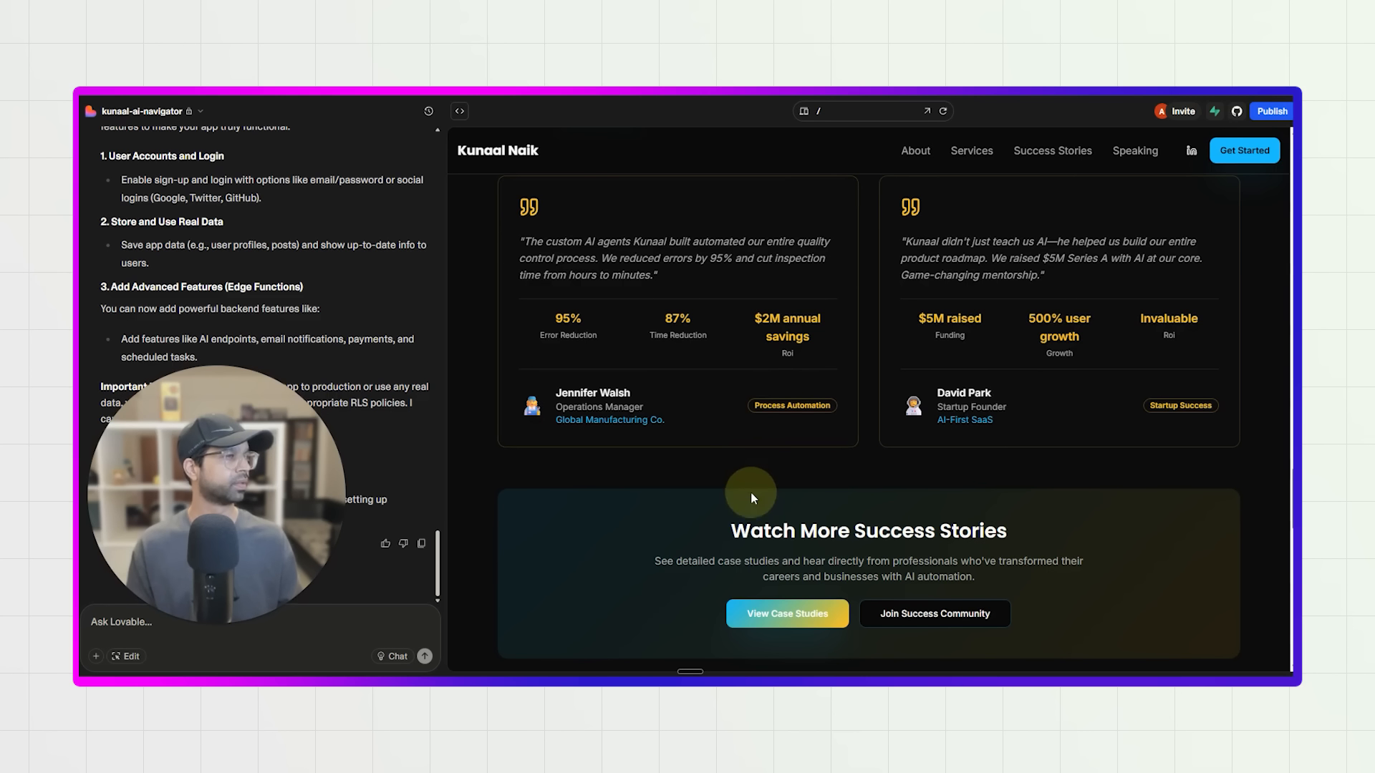
Test the site's Services, Success Stories and Speaking navigation links and examine the contact section with its speaking topics.
{"action": "scroll", "coordinate": [750, 492], "scroll_direction": "up", "scroll_amount": 15}
{"action": "scroll", "coordinate": [857, 428], "scroll_direction": "up", "scroll_amount": 5}
{"action": "left_click", "coordinate": [981, 162]}
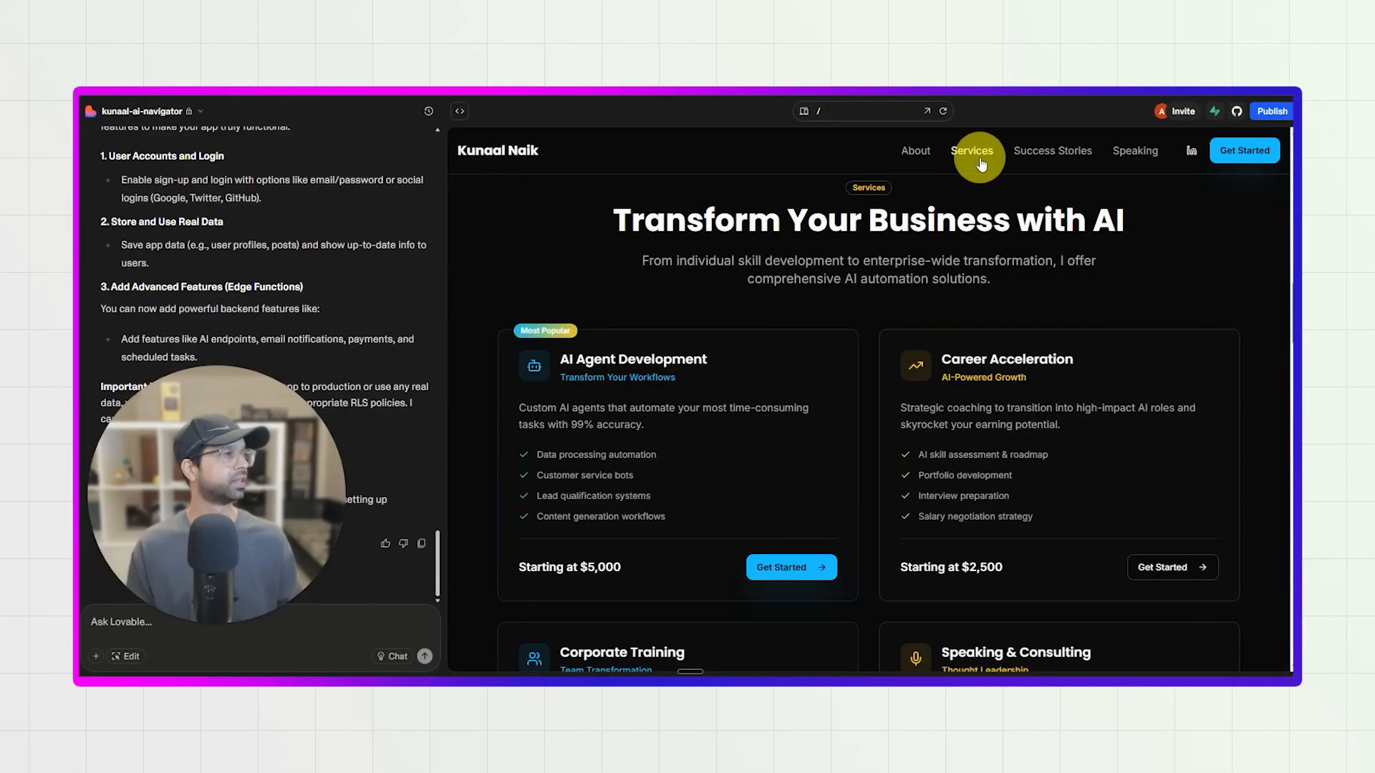
{"action": "left_click", "coordinate": [1061, 160]}
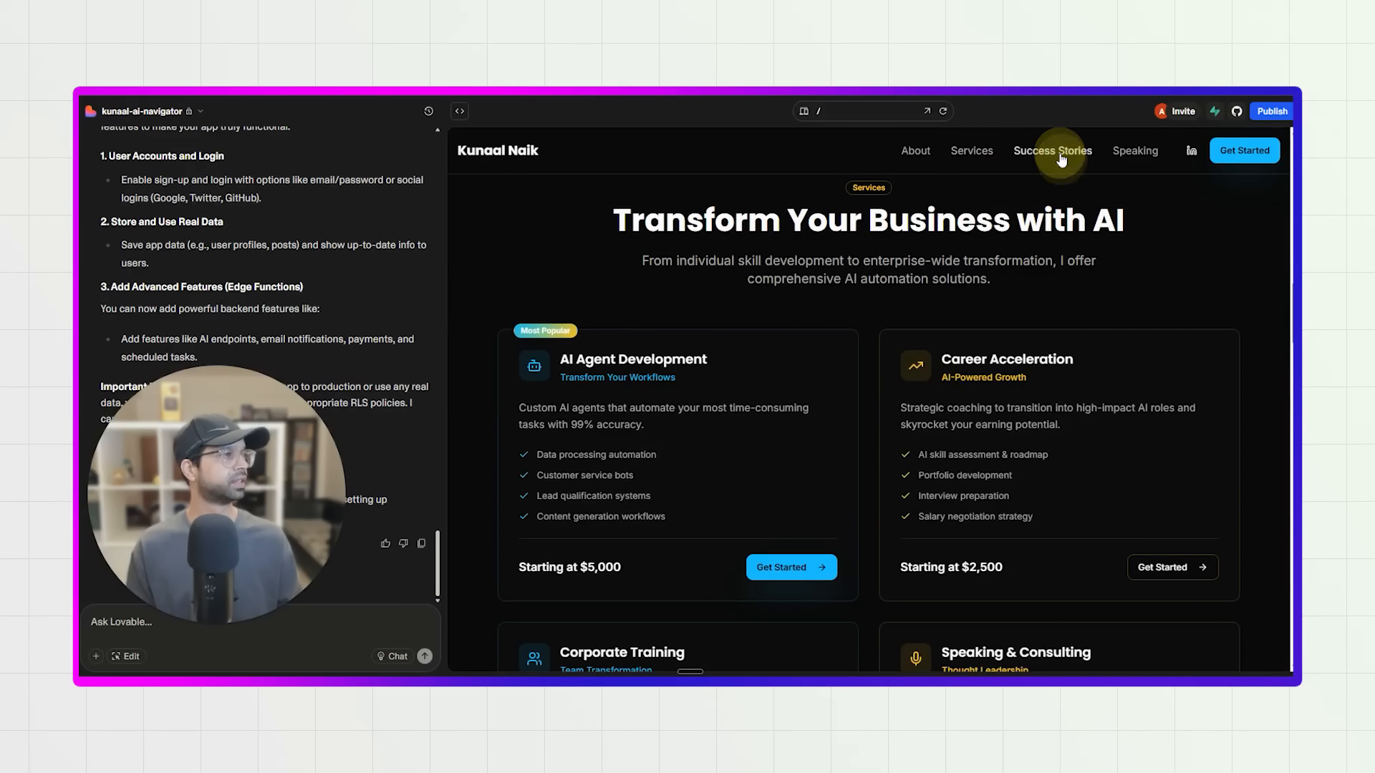
{"action": "left_click", "coordinate": [1146, 158]}
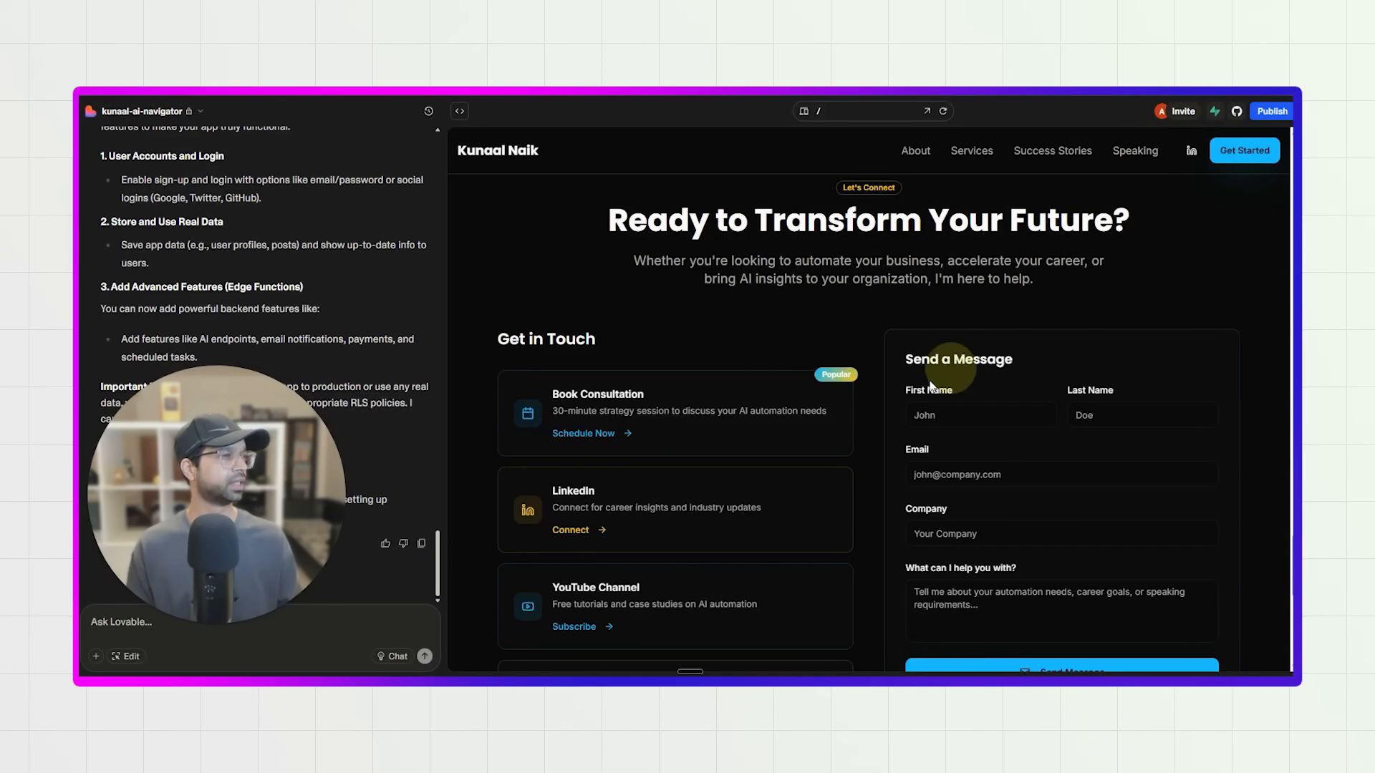
{"action": "scroll", "coordinate": [739, 487], "scroll_direction": "down", "scroll_amount": 5}
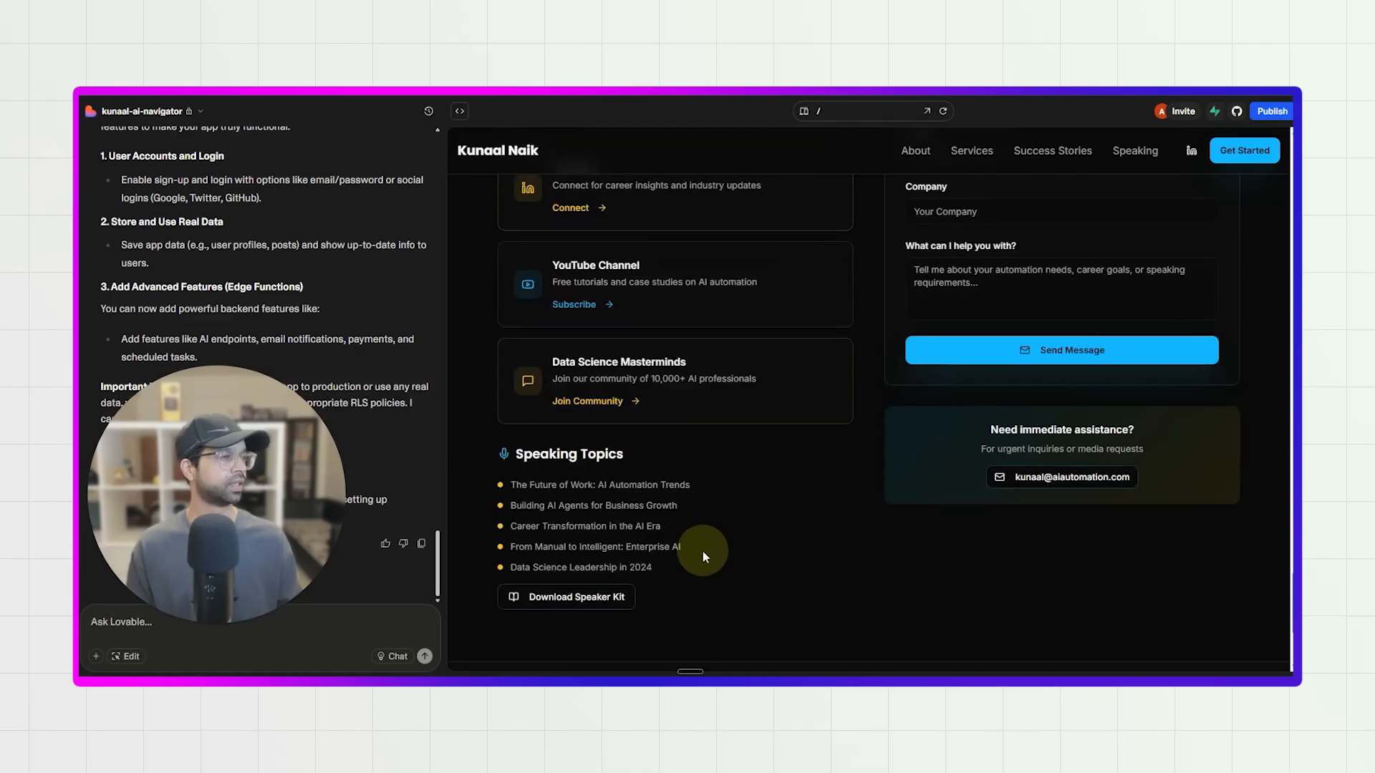
{"action": "scroll", "coordinate": [871, 552], "scroll_direction": "up", "scroll_amount": 7}
{"action": "scroll", "coordinate": [871, 551], "scroll_direction": "down", "scroll_amount": 8}
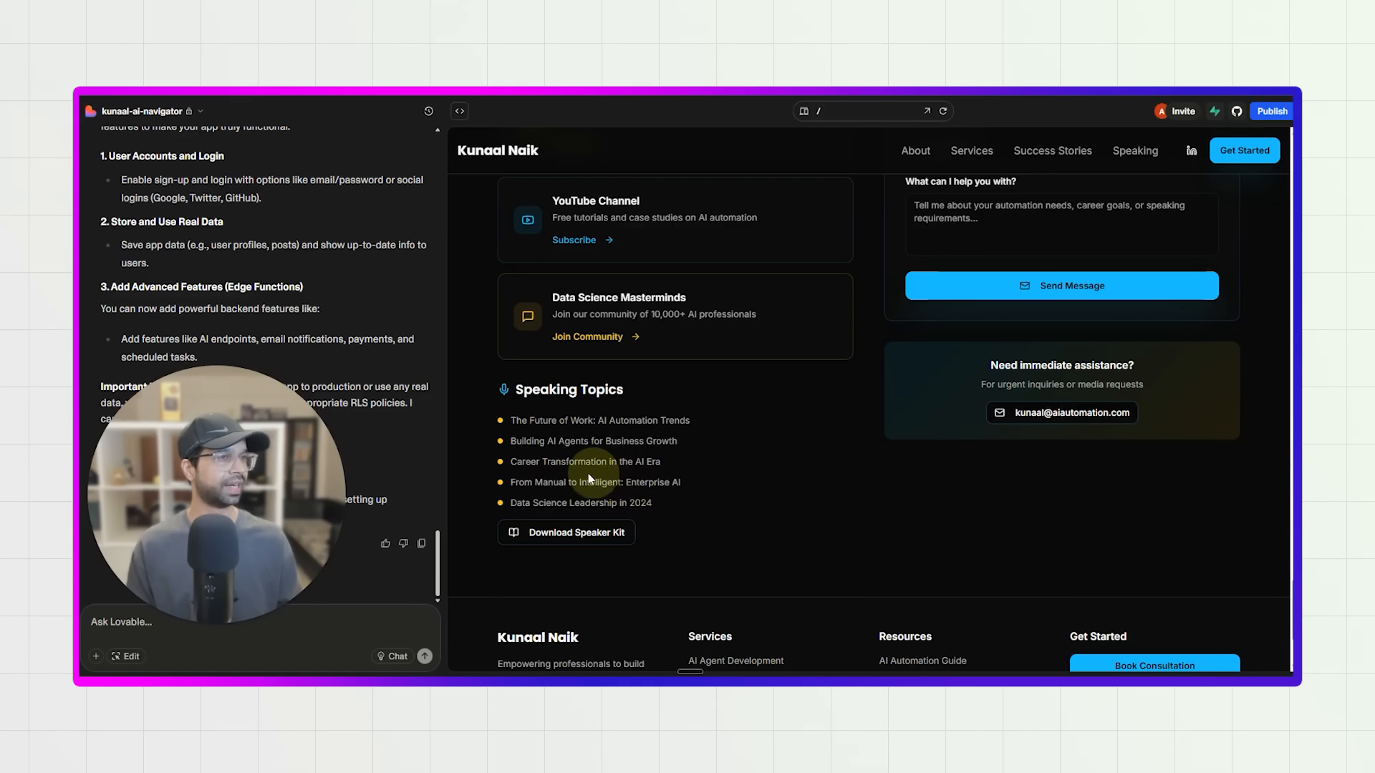
Attach a portrait photo from the 202503_Photoshoot folder in Pictures to the Lovable chat message.
{"action": "left_click_drag", "start_coordinate": [226, 537], "coordinate": [259, 311]}
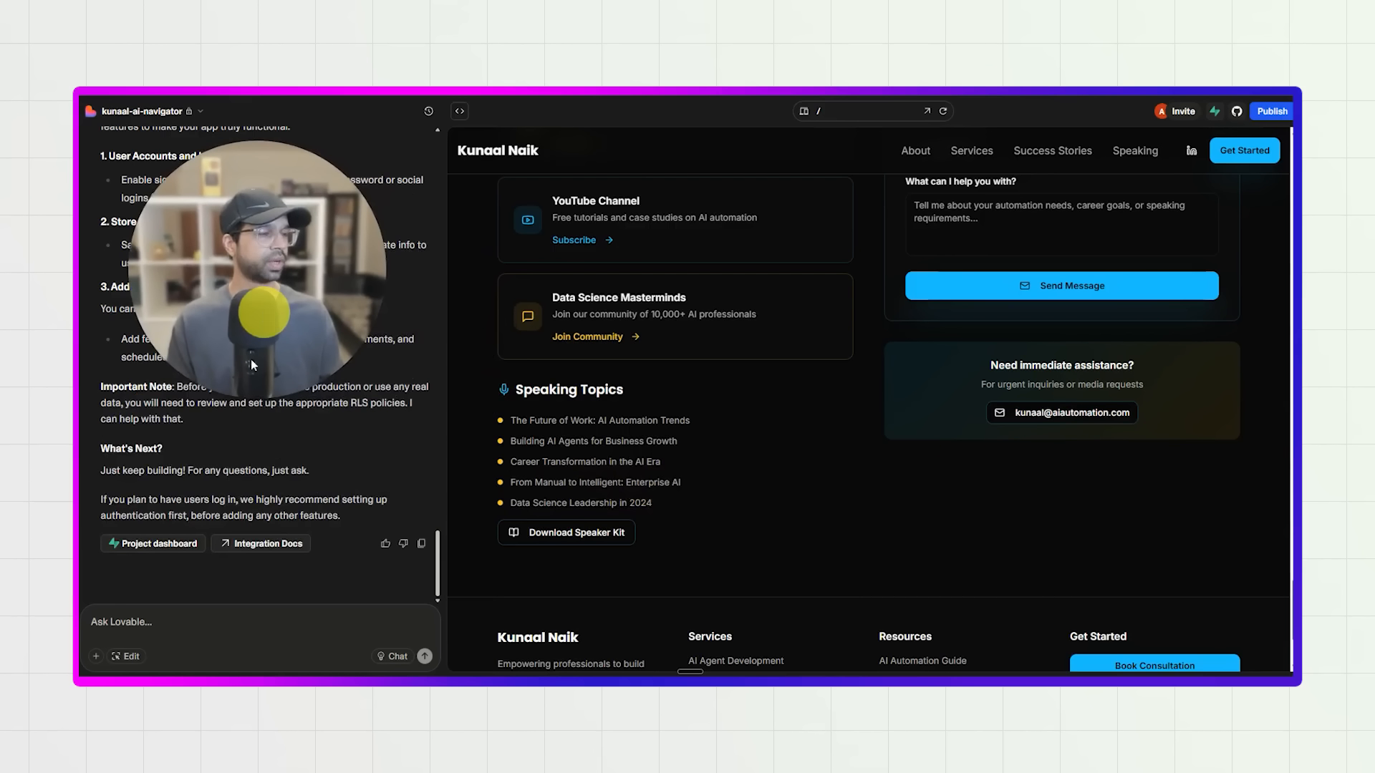
{"action": "left_click", "coordinate": [150, 654]}
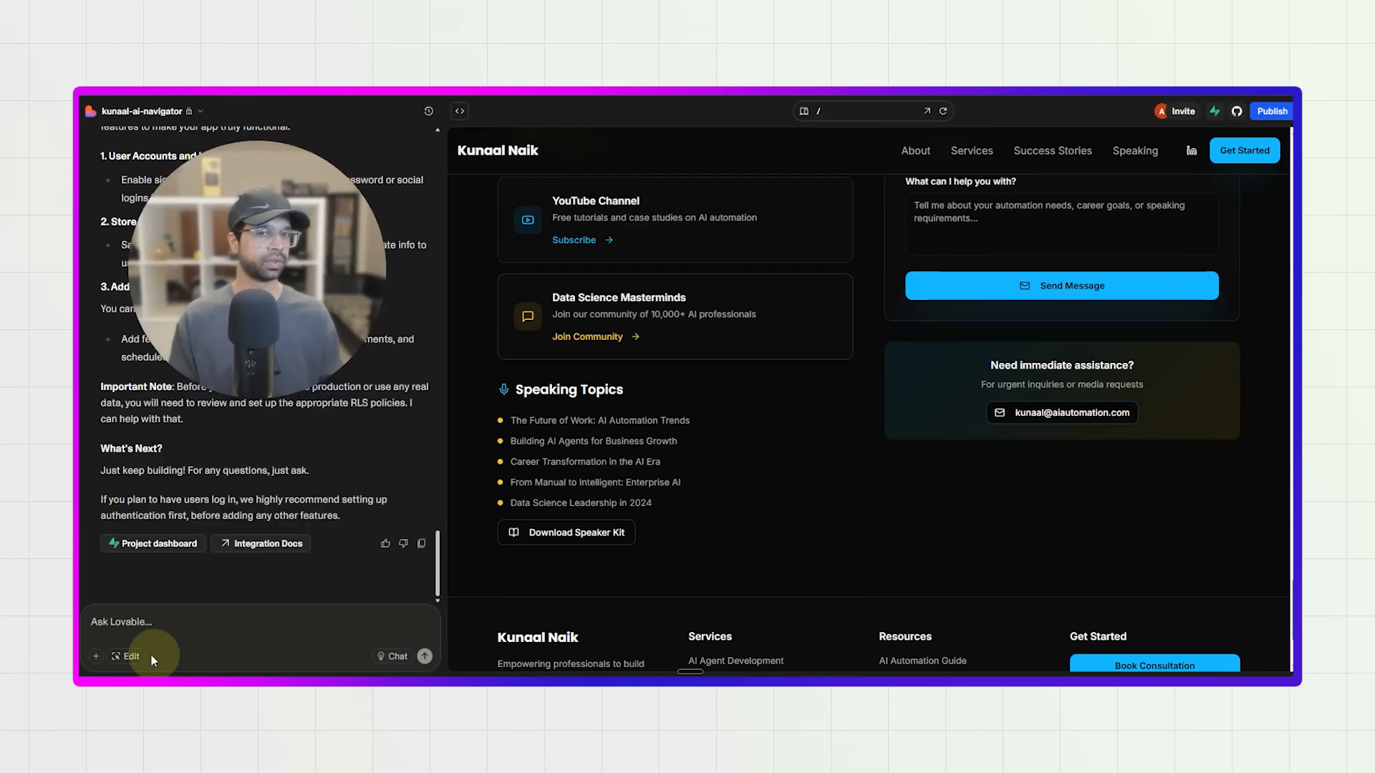
{"action": "left_click", "coordinate": [96, 656]}
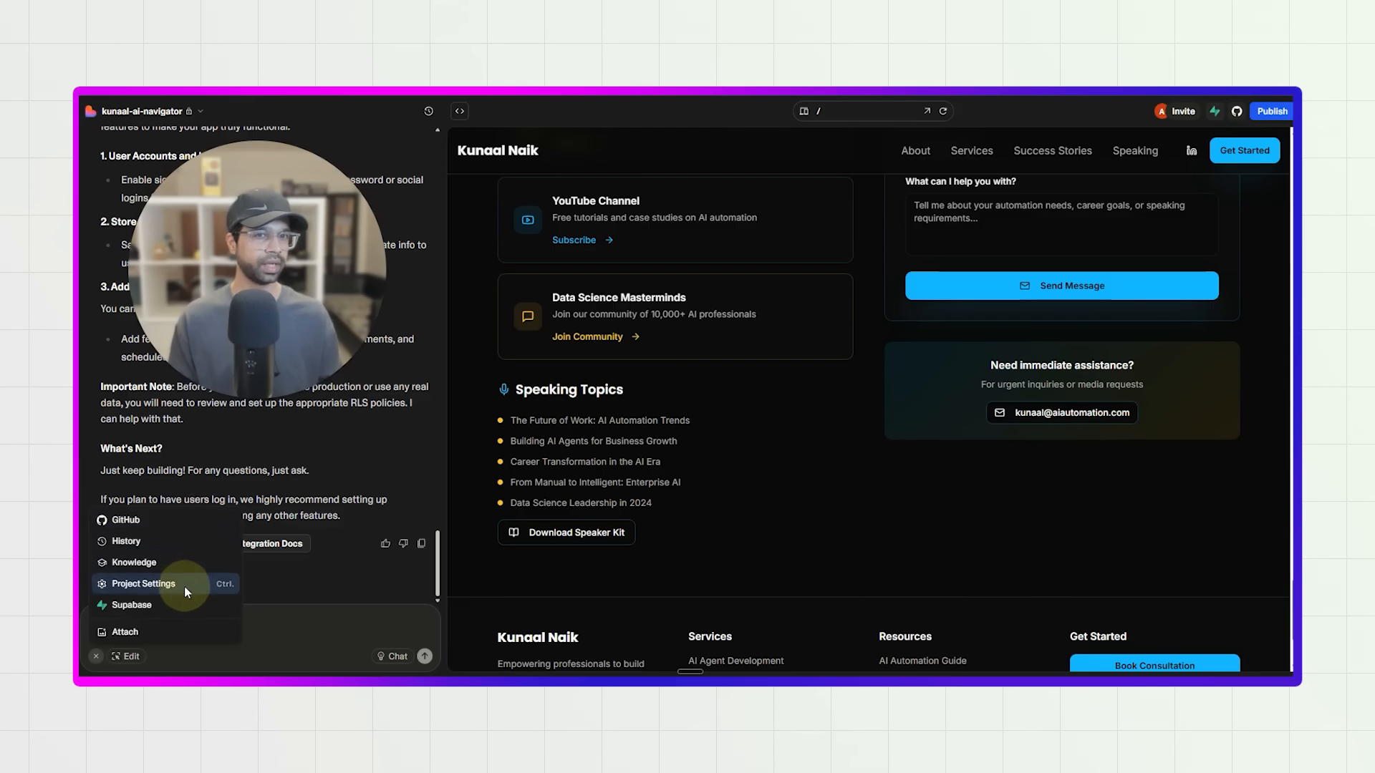
{"action": "left_click", "coordinate": [184, 631]}
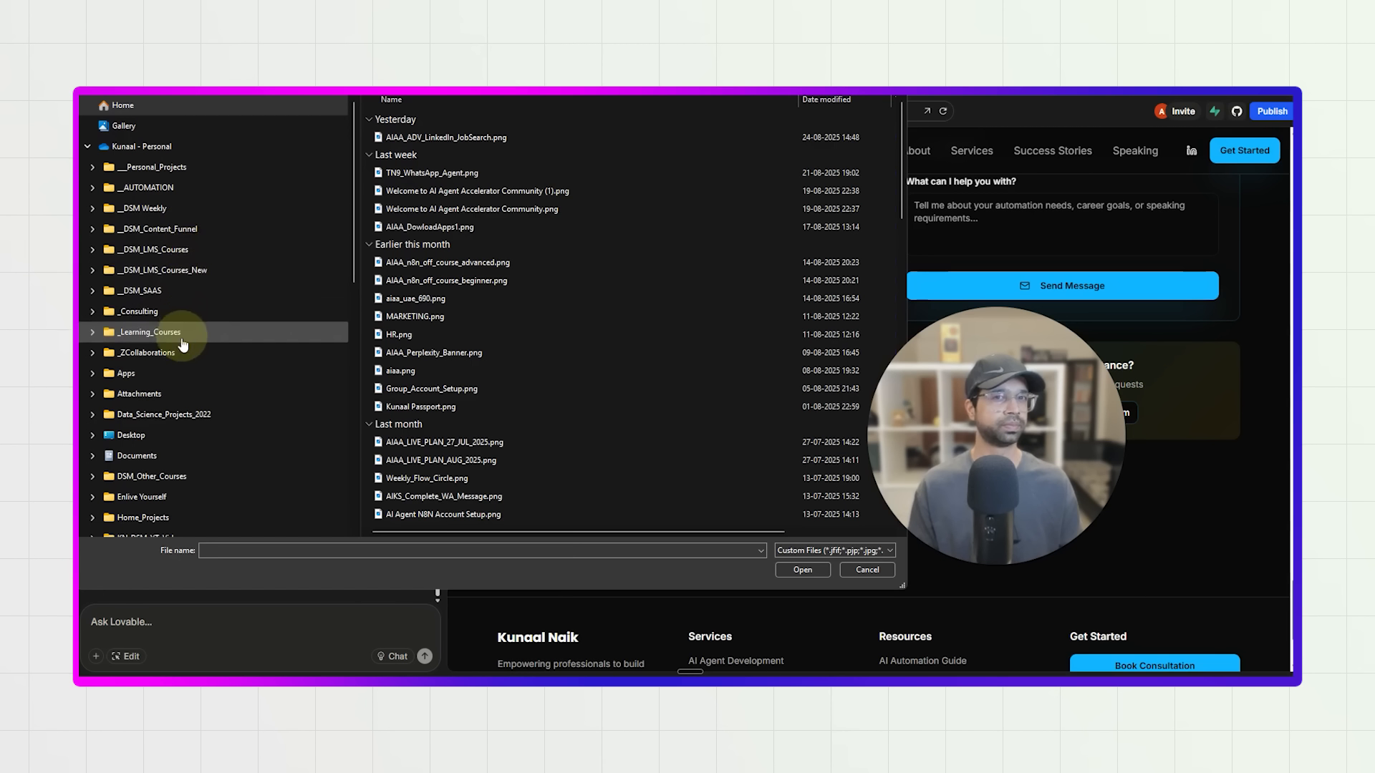
{"action": "scroll", "coordinate": [154, 426], "scroll_direction": "down", "scroll_amount": 2}
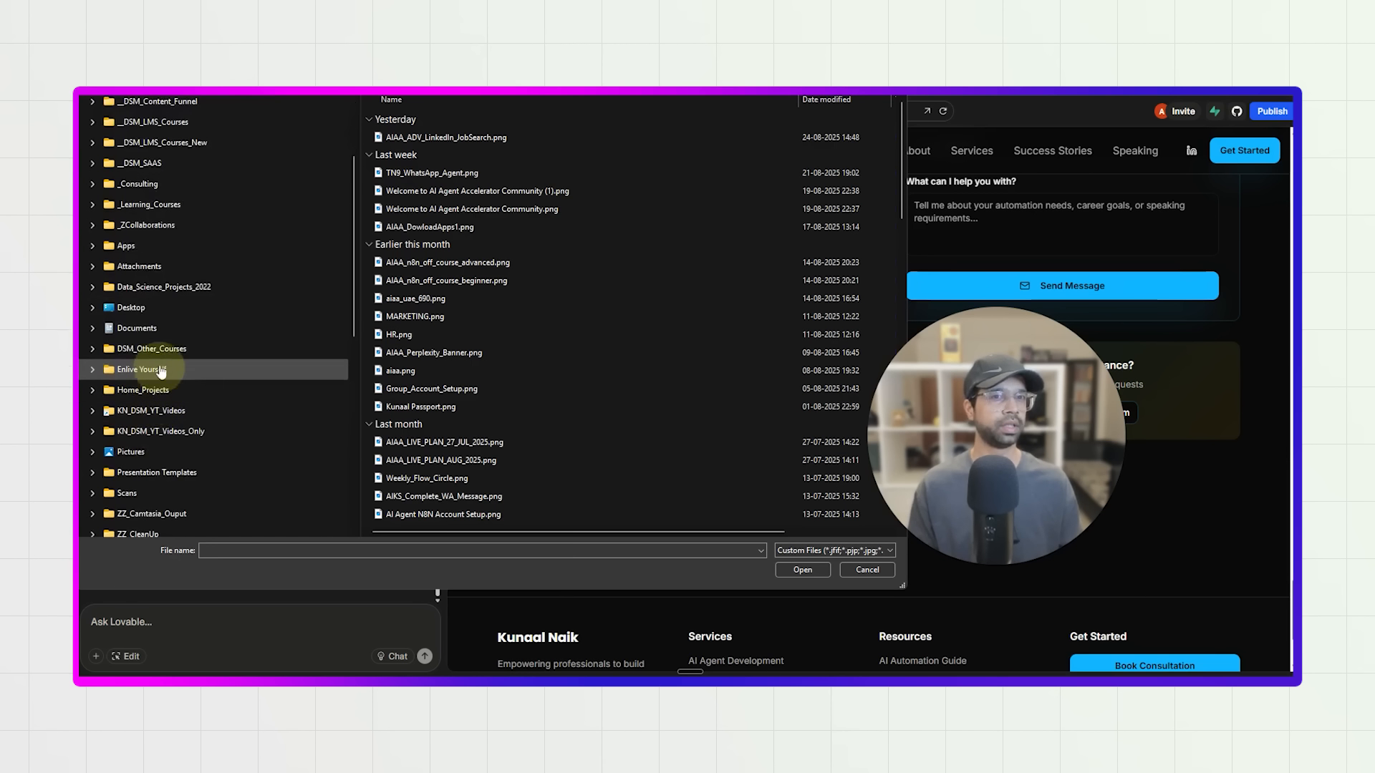
{"action": "left_click", "coordinate": [146, 453]}
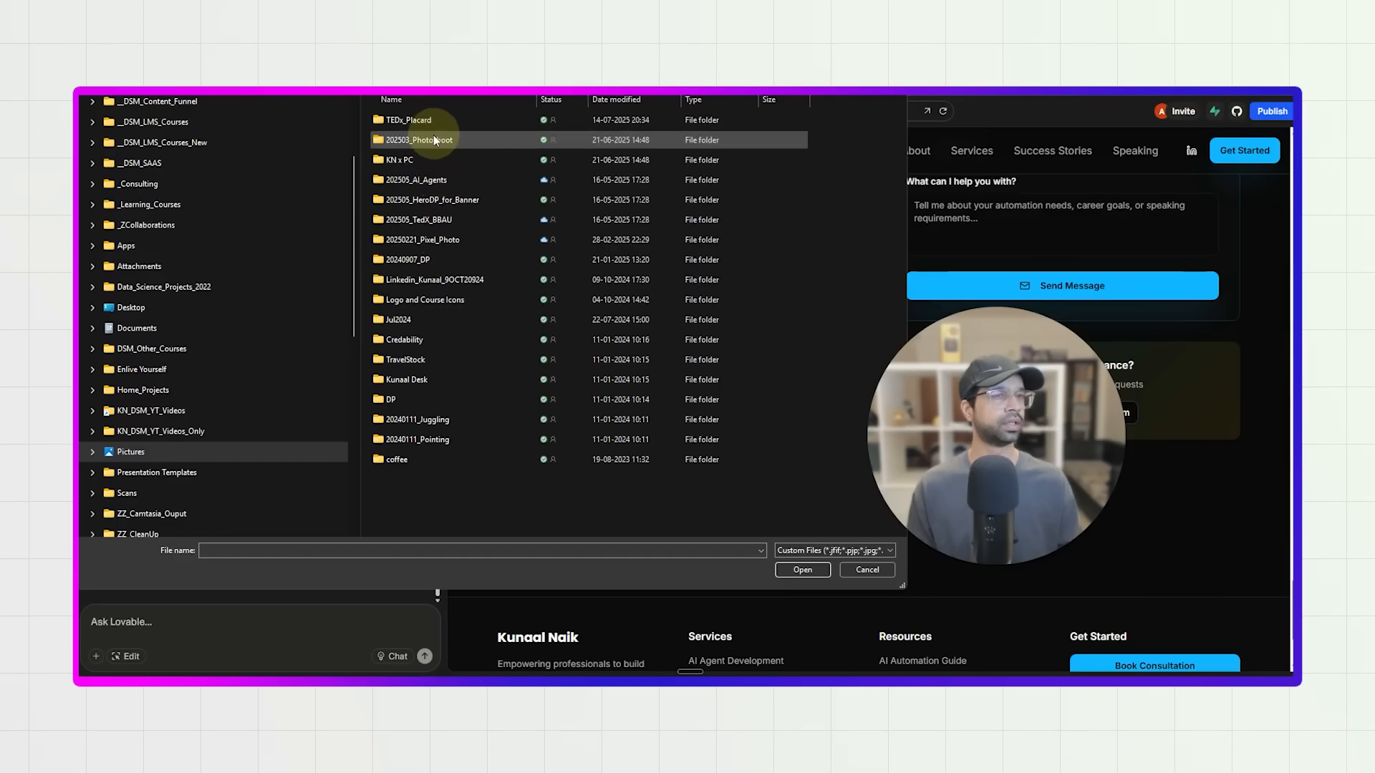
{"action": "double_click", "coordinate": [433, 142]}
{"action": "double_click", "coordinate": [433, 147]}
Write a request to use the attached photo as the site owner's image and include the correct contact email.
{"action": "type", "text": "us"}
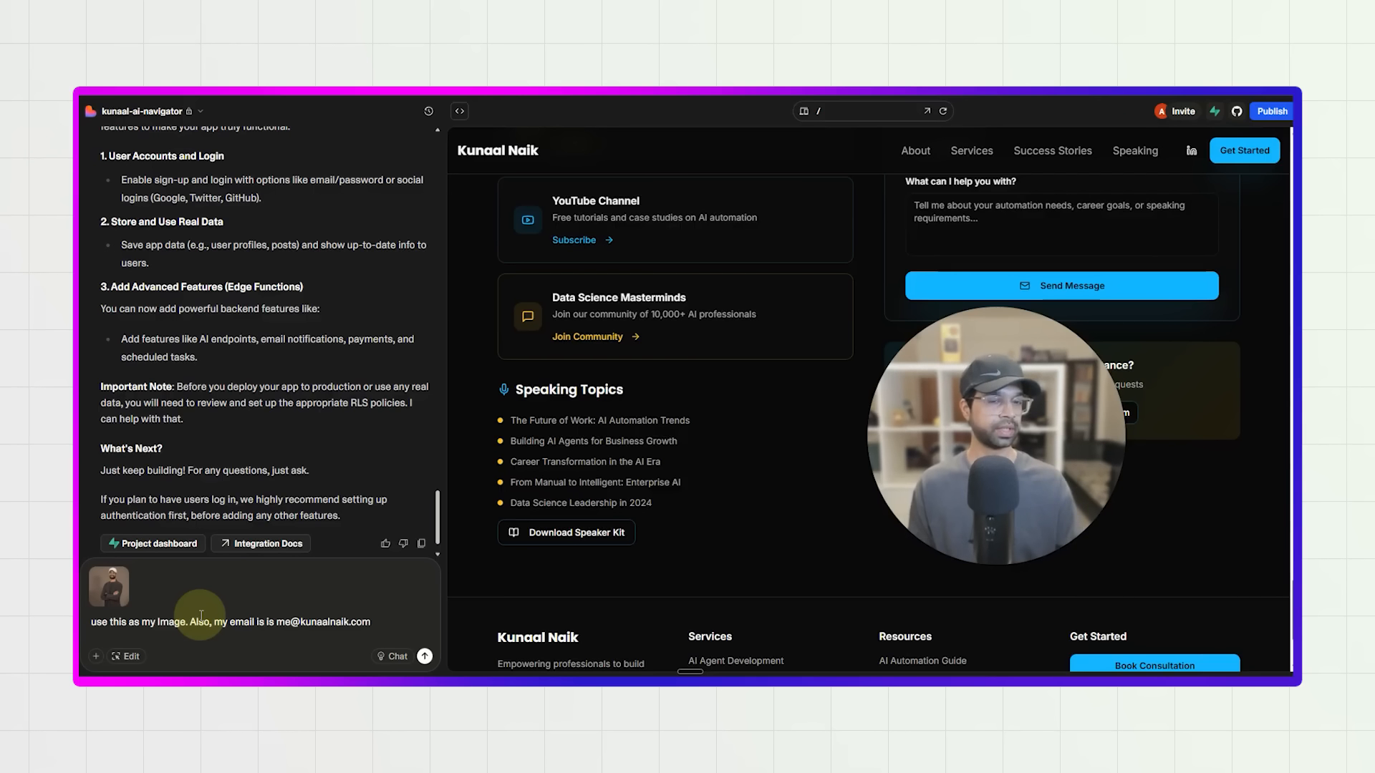
{"action": "left_click_drag", "start_coordinate": [300, 623], "coordinate": [388, 632]}
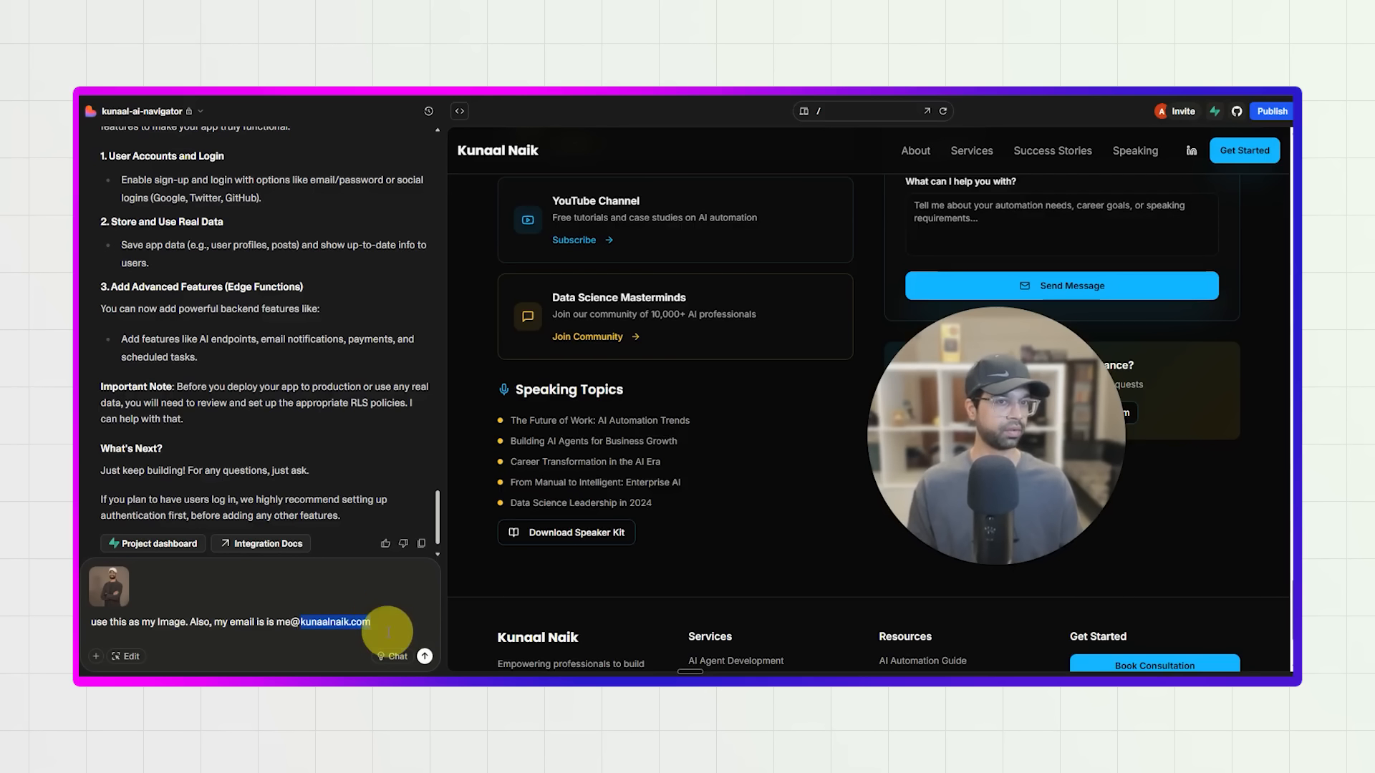
{"action": "left_click", "coordinate": [387, 631]}
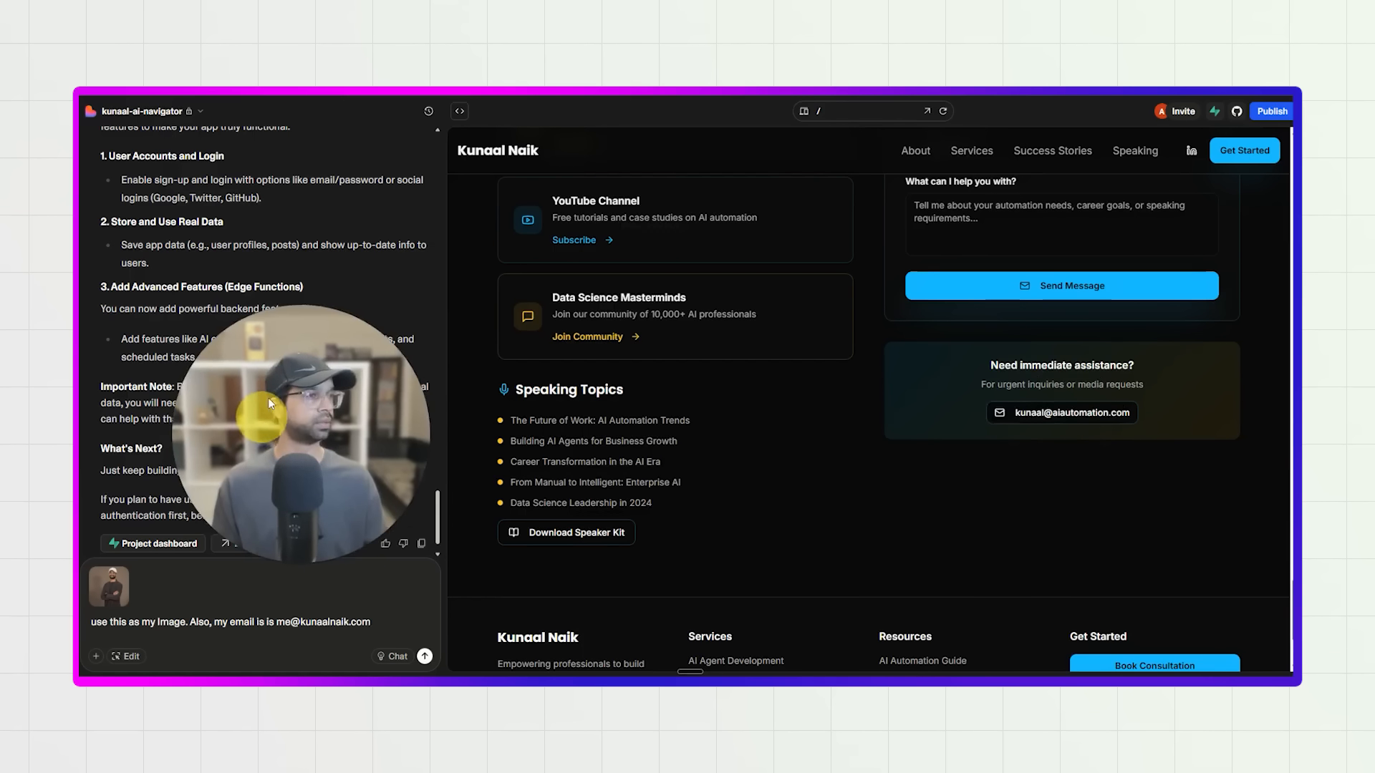
Try the YouTube Channel card's Subscribe link, look up the channel's address, and add the YouTube link to the request.
{"action": "scroll", "coordinate": [614, 422], "scroll_direction": "down", "scroll_amount": 3}
{"action": "scroll", "coordinate": [604, 371], "scroll_direction": "up", "scroll_amount": 5}
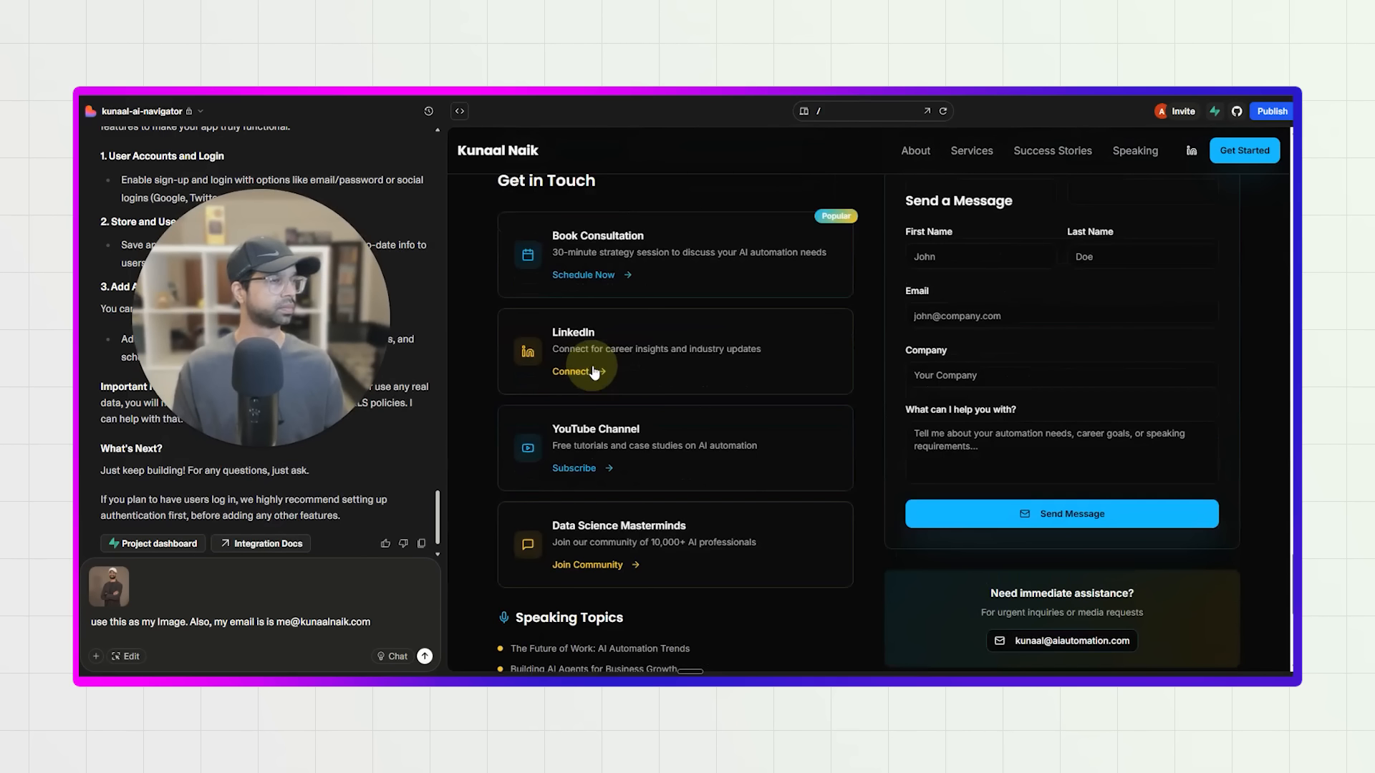
{"action": "left_click", "coordinate": [595, 474]}
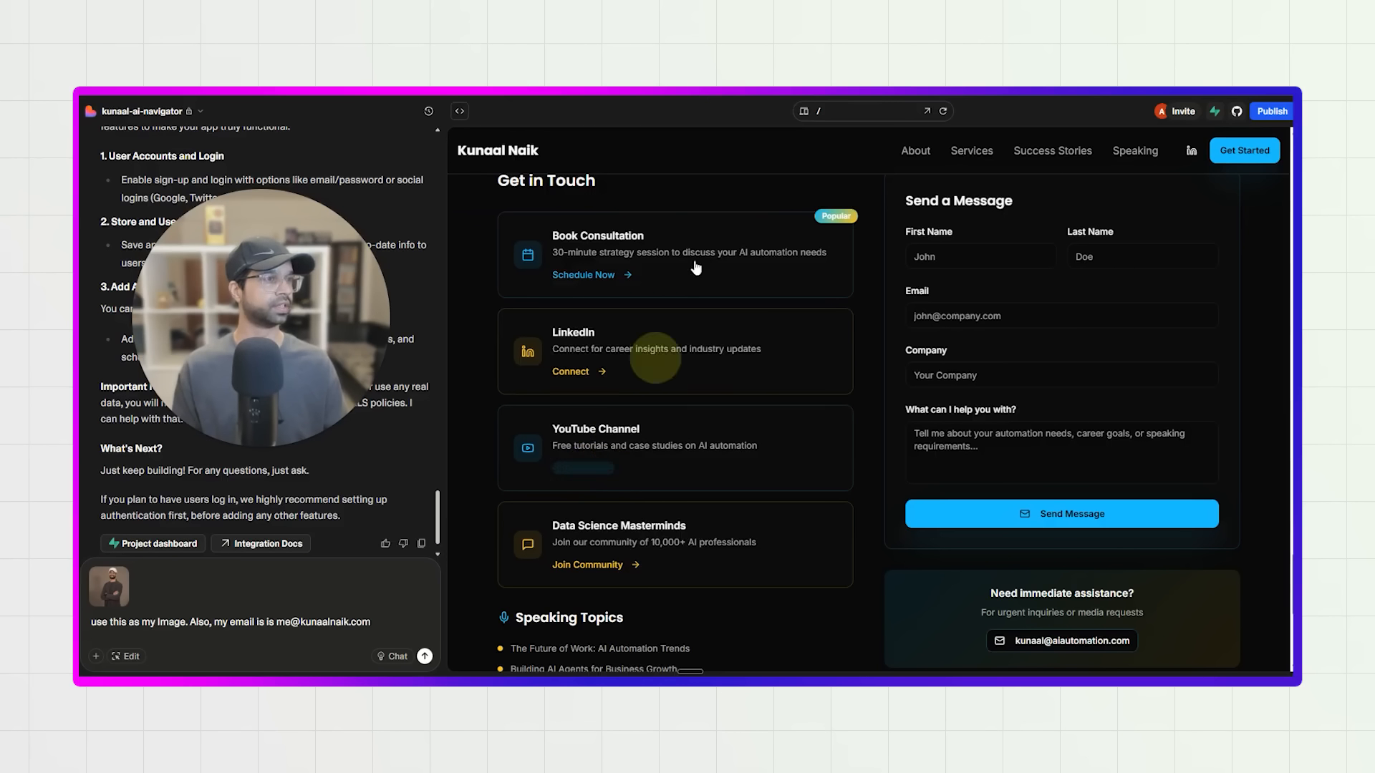
{"action": "key", "text": "ctrl+t"}
{"action": "type", "text": "you"}
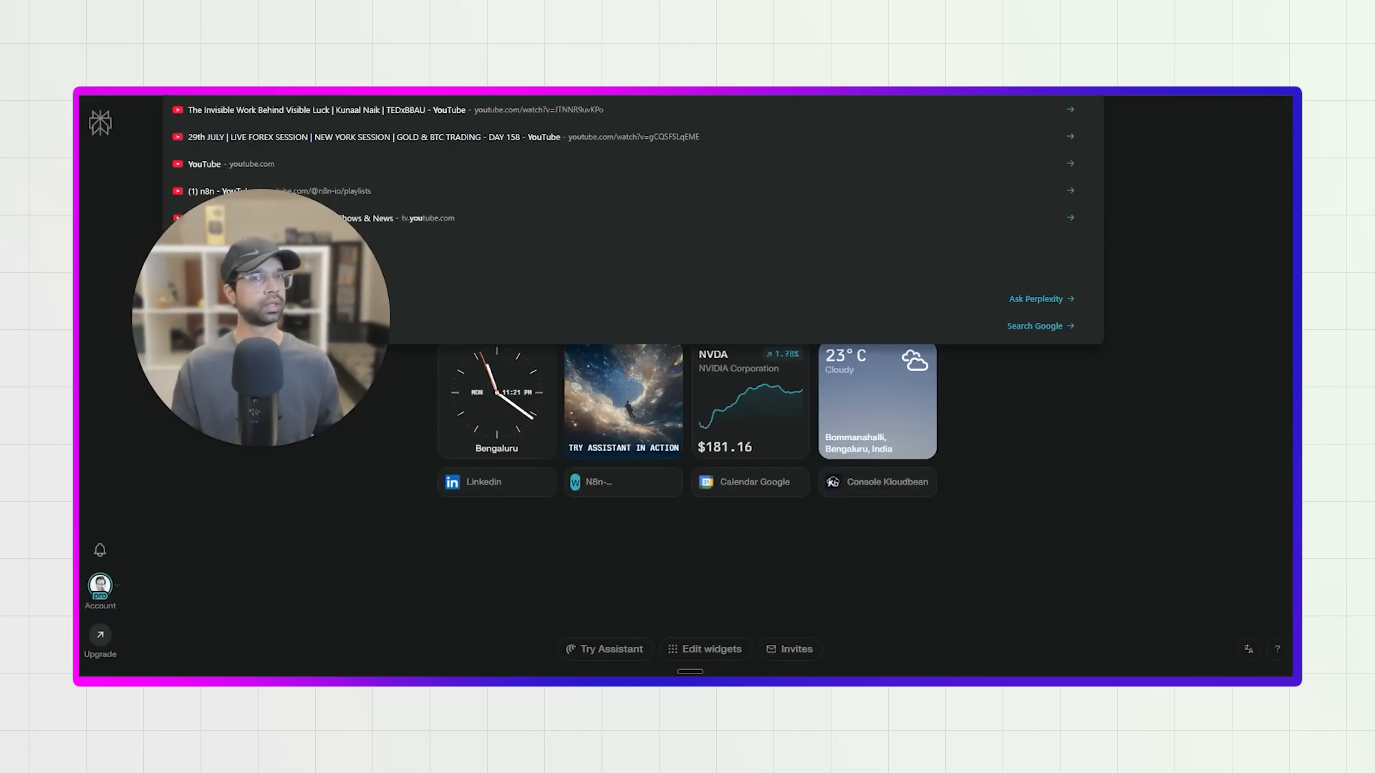
{"action": "type", "text": "tube.com/KunaalNaik"}
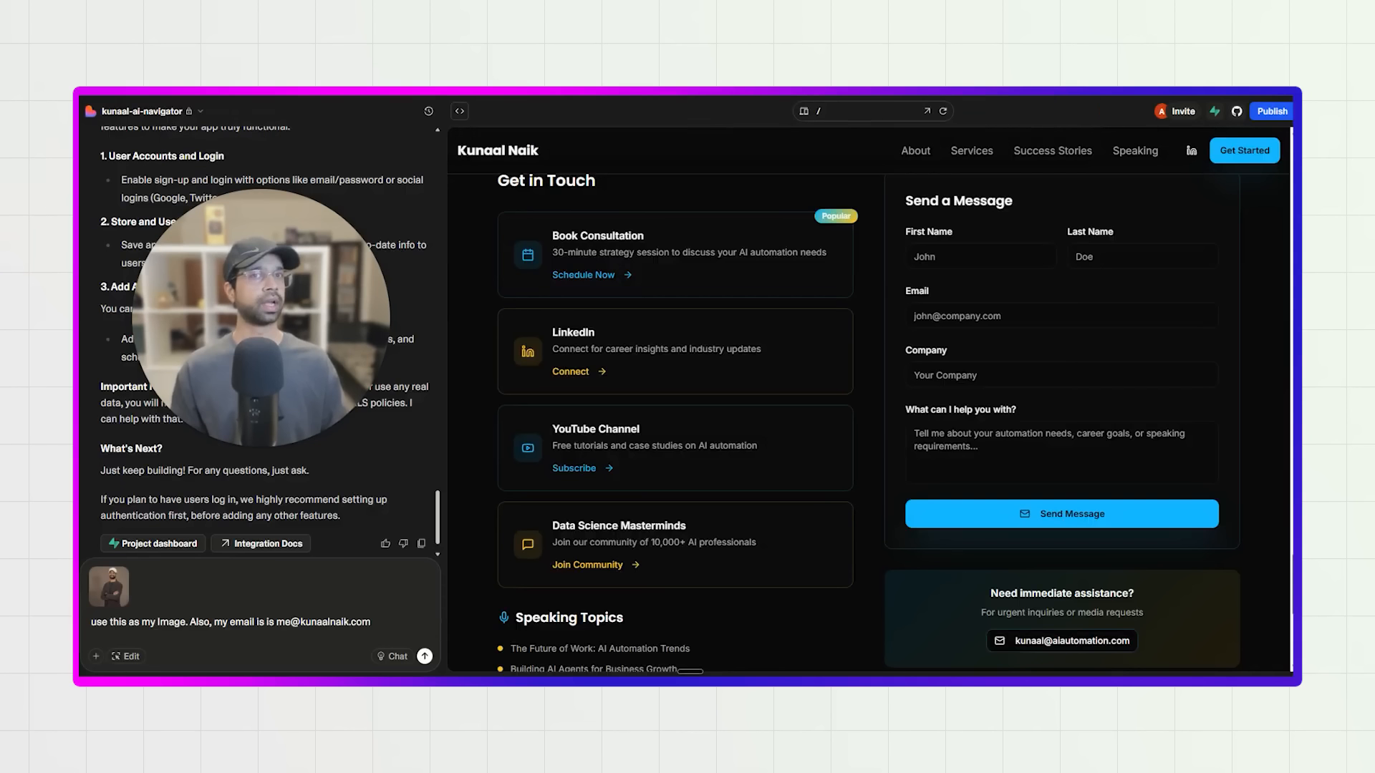
{"action": "left_click", "coordinate": [386, 622]}
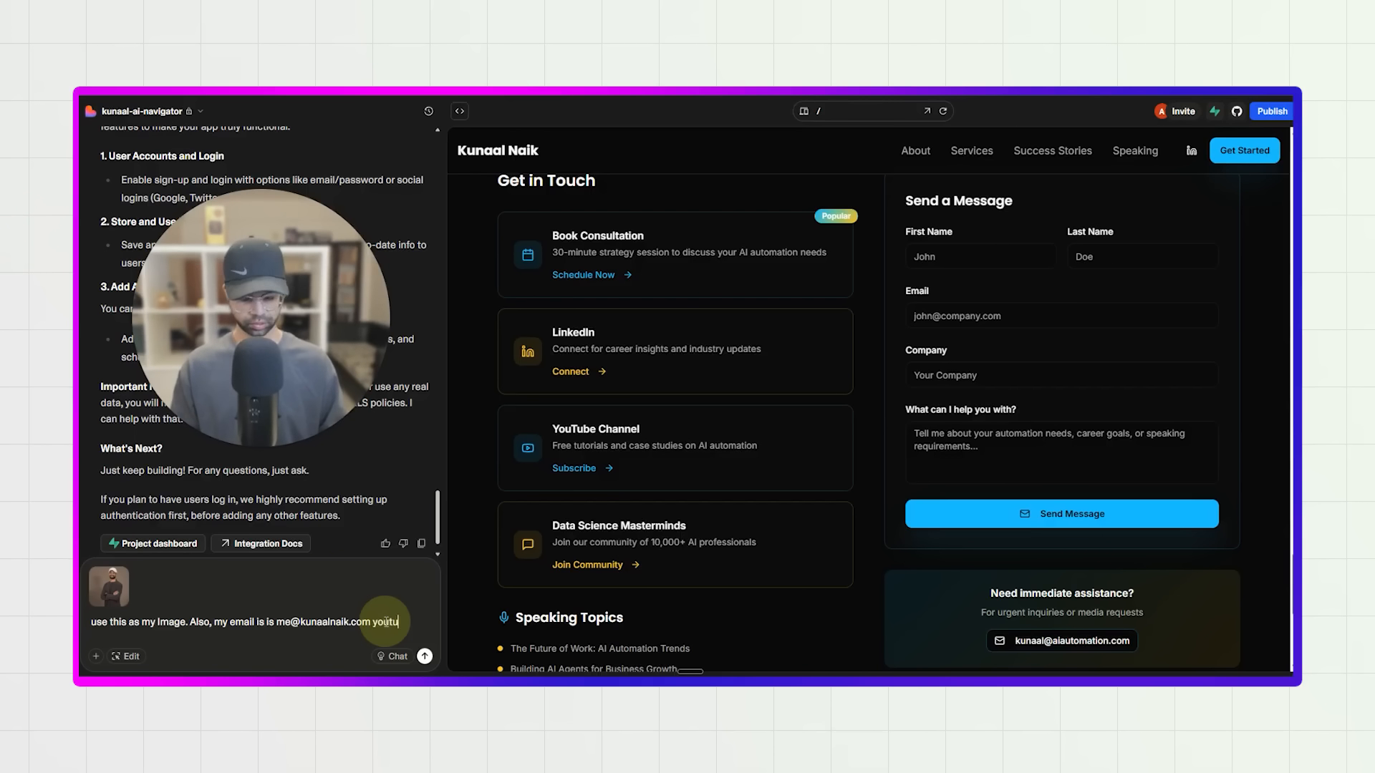
{"action": "type", "text": "tube linke"}
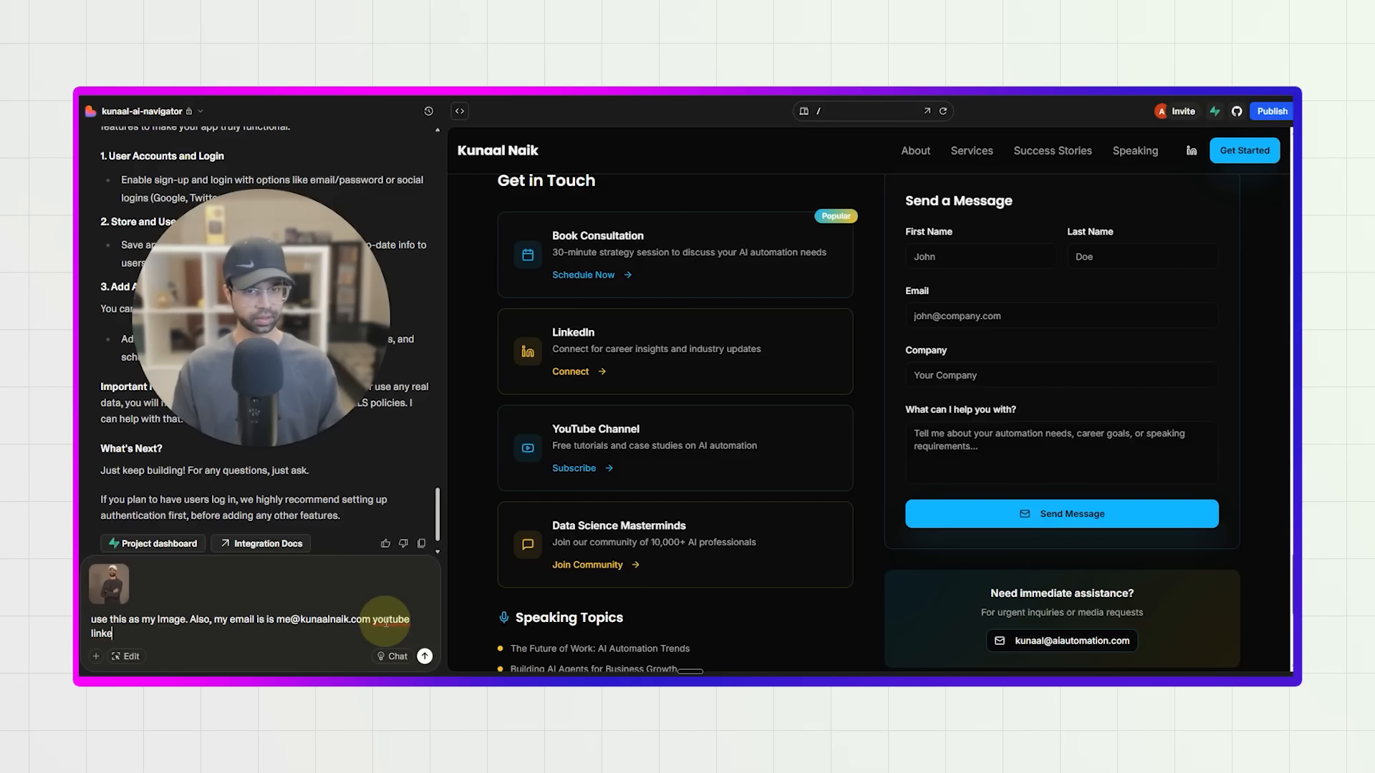
{"action": "key", "text": "BackSpace"}
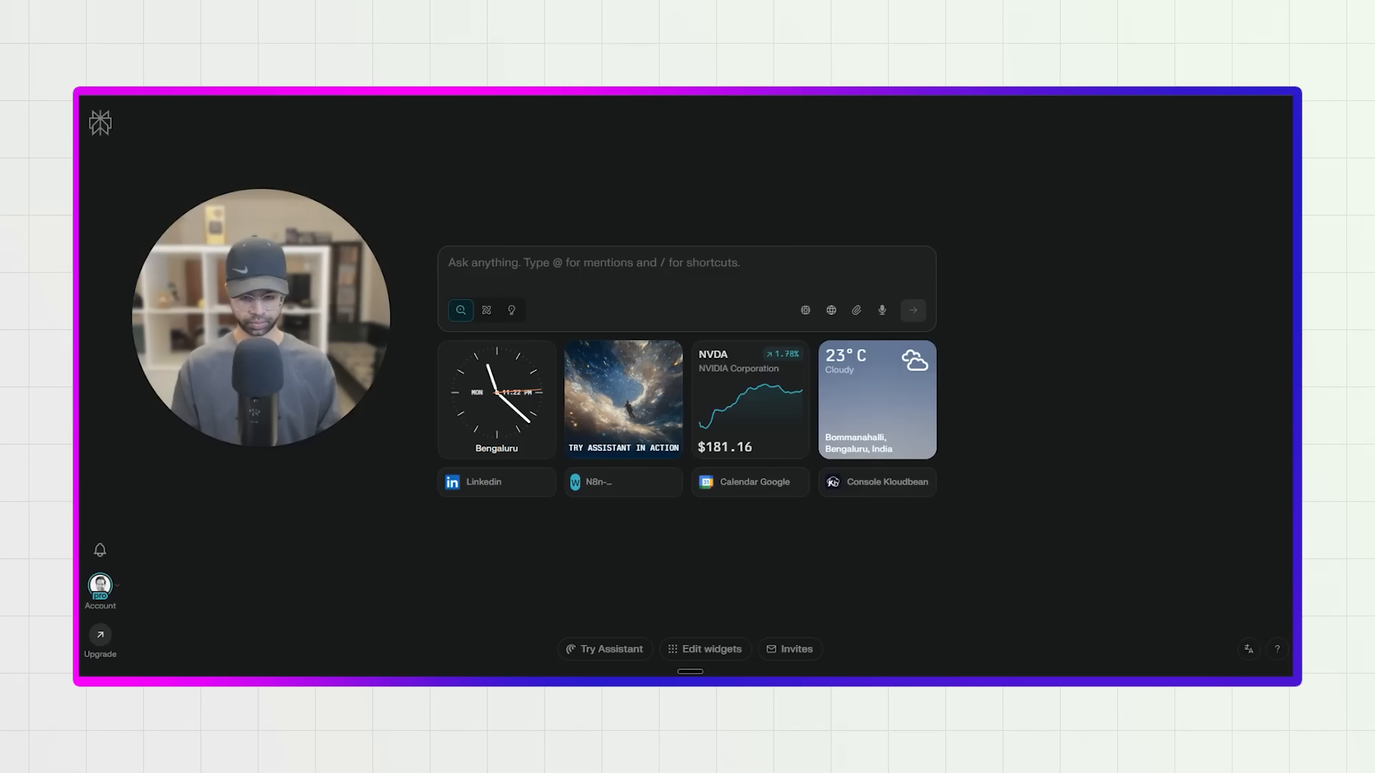
{"action": "type", "text": "data"}
{"action": "key", "text": "Right"}
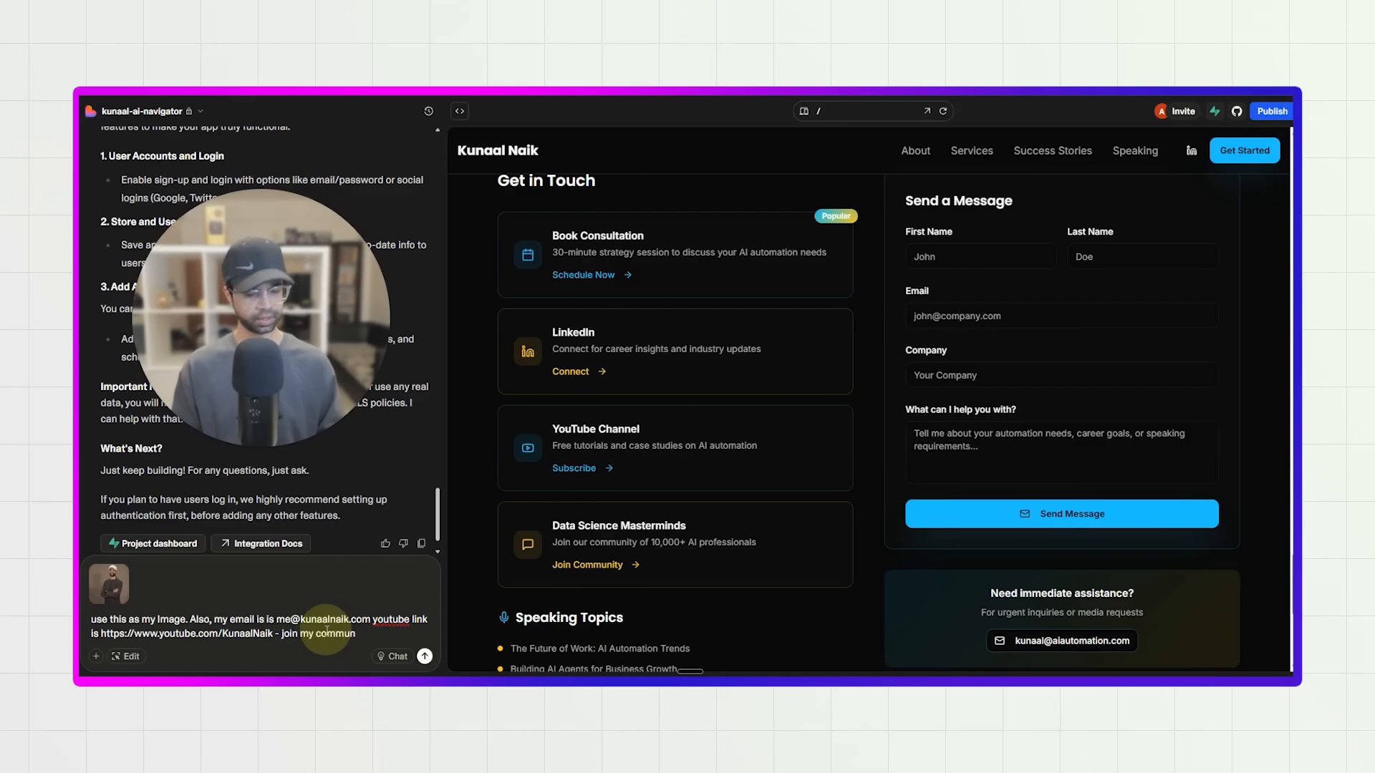
{"action": "type", "text": "https://datasciencemasterminds.com/"}
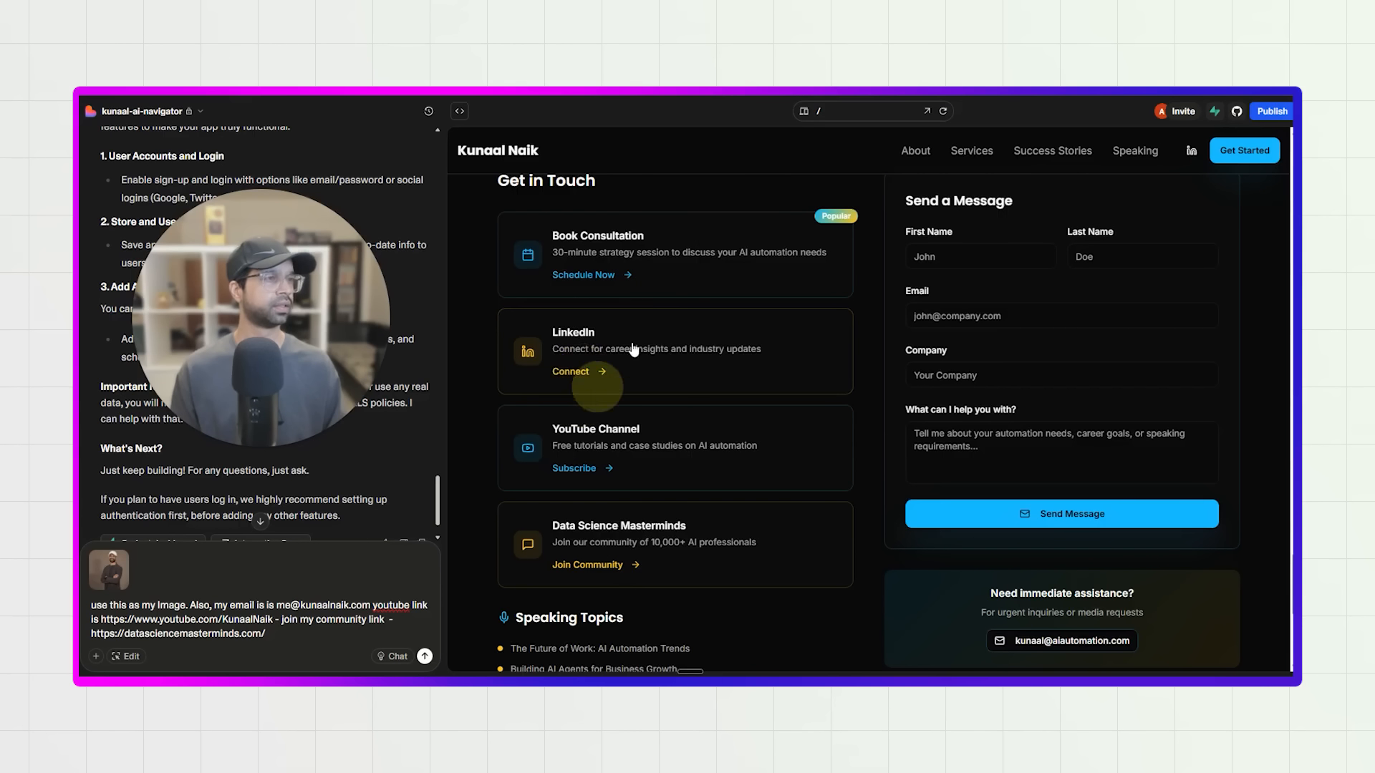
{"action": "left_click", "coordinate": [582, 374]}
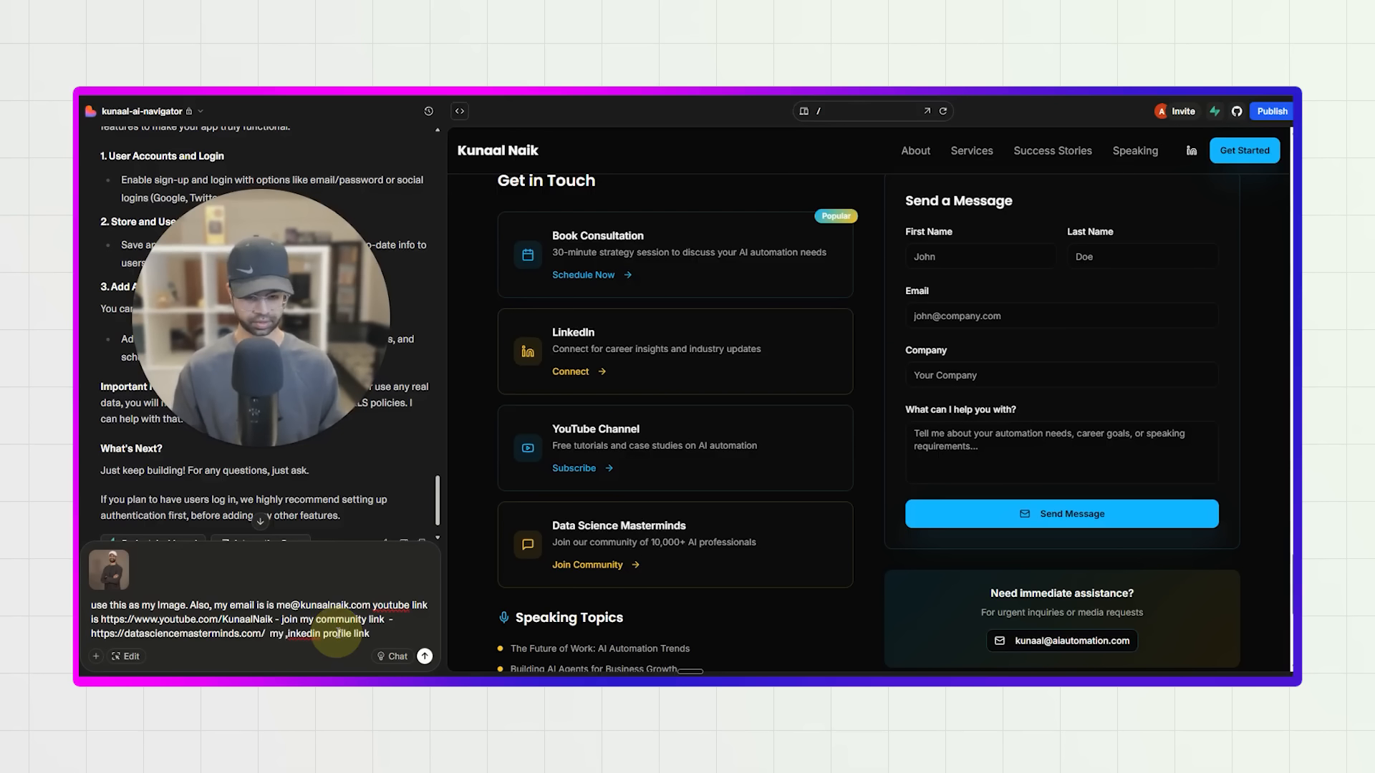
{"action": "type", "text": "https://www.linkedin.com/in/kunaal-naik/"}
Look over the page preview from the footer up to the hero section and submit the request with the photo, email and links.
{"action": "scroll", "coordinate": [620, 331], "scroll_direction": "up", "scroll_amount": 2}
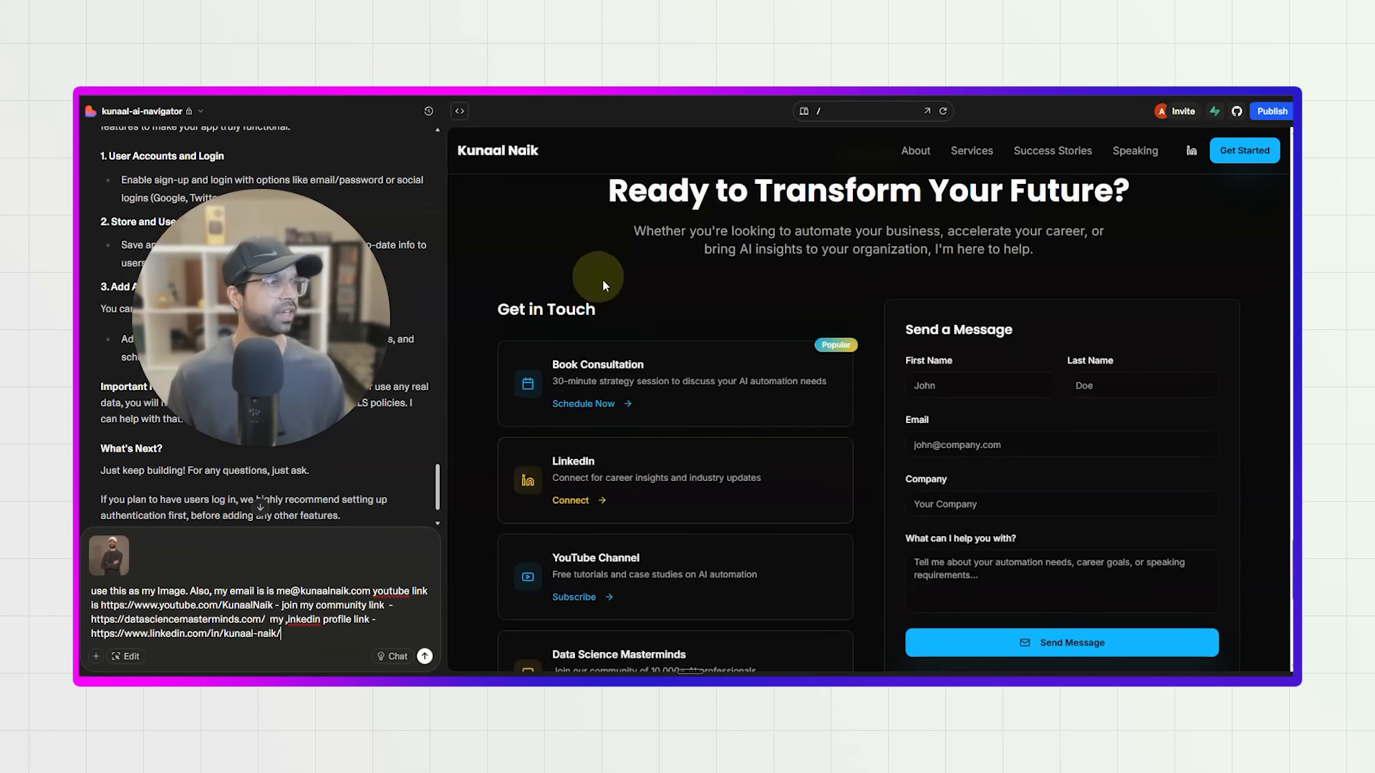
{"action": "scroll", "coordinate": [609, 411], "scroll_direction": "down", "scroll_amount": 2}
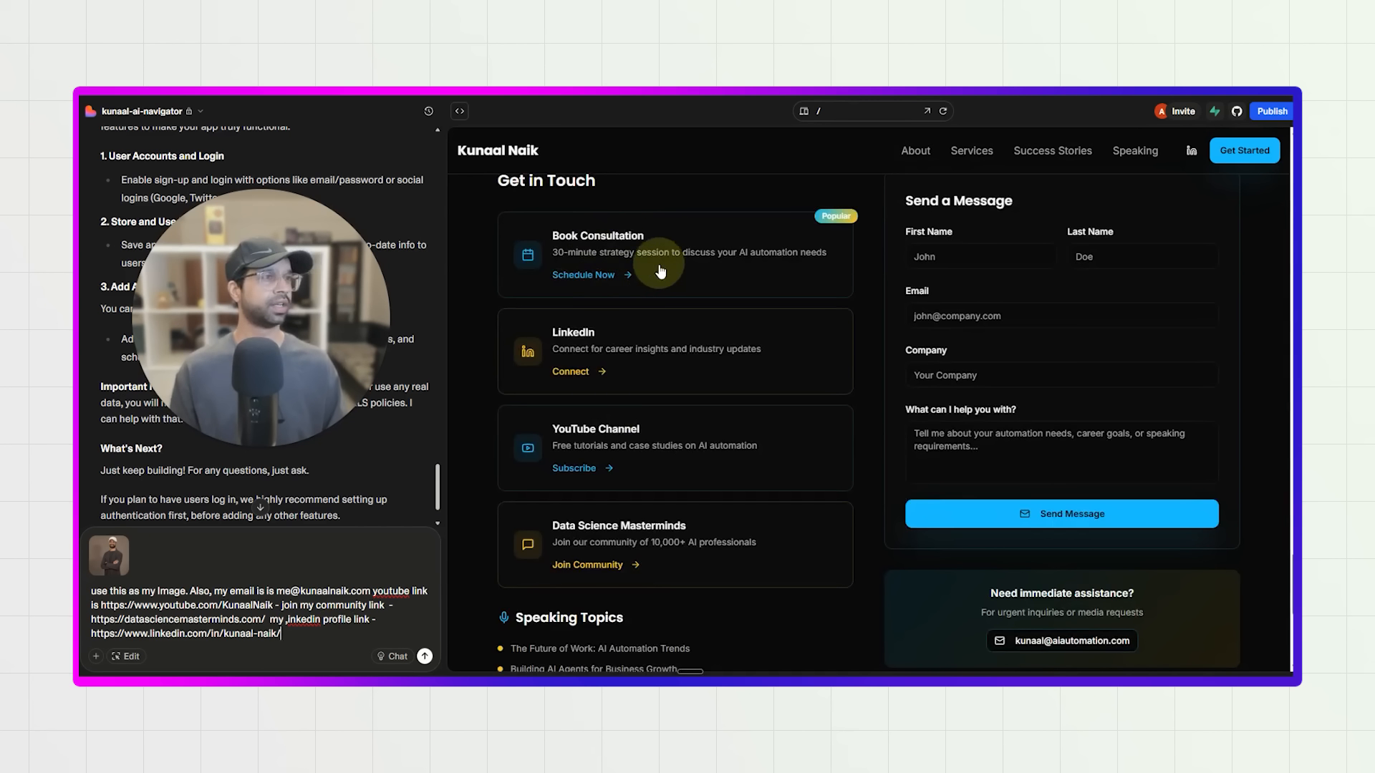
{"action": "scroll", "coordinate": [616, 473], "scroll_direction": "down", "scroll_amount": 5}
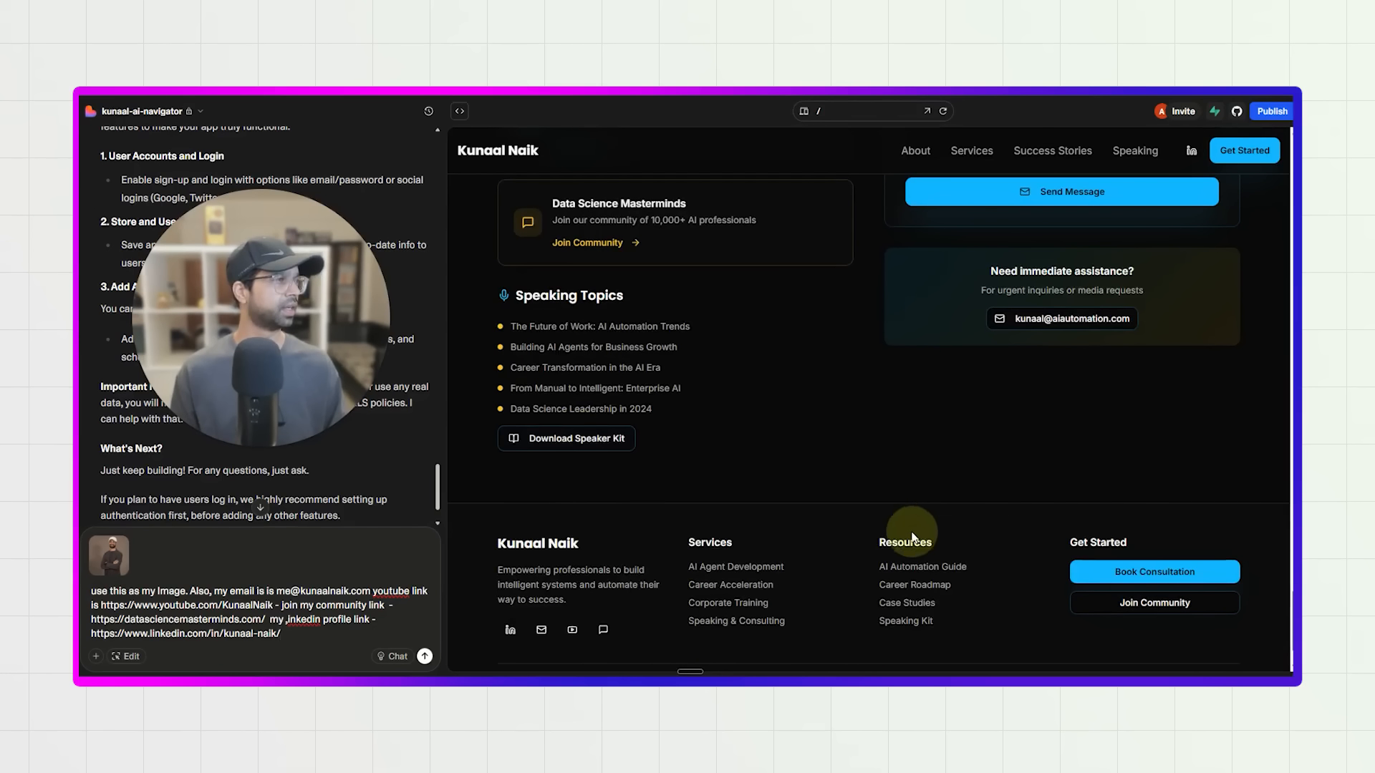
{"action": "scroll", "coordinate": [911, 526], "scroll_direction": "up", "scroll_amount": 8}
{"action": "scroll", "coordinate": [886, 570], "scroll_direction": "up", "scroll_amount": 10}
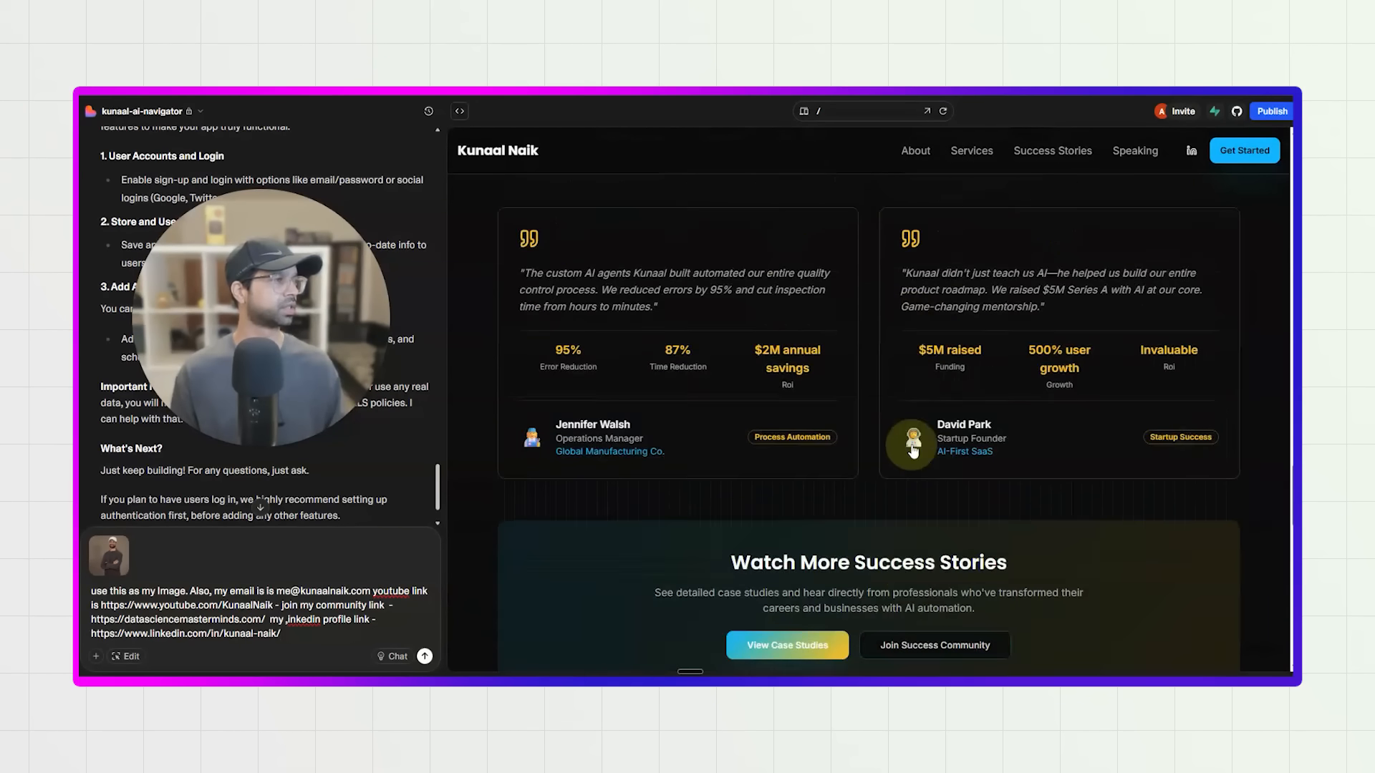
{"action": "scroll", "coordinate": [884, 445], "scroll_direction": "up", "scroll_amount": 15}
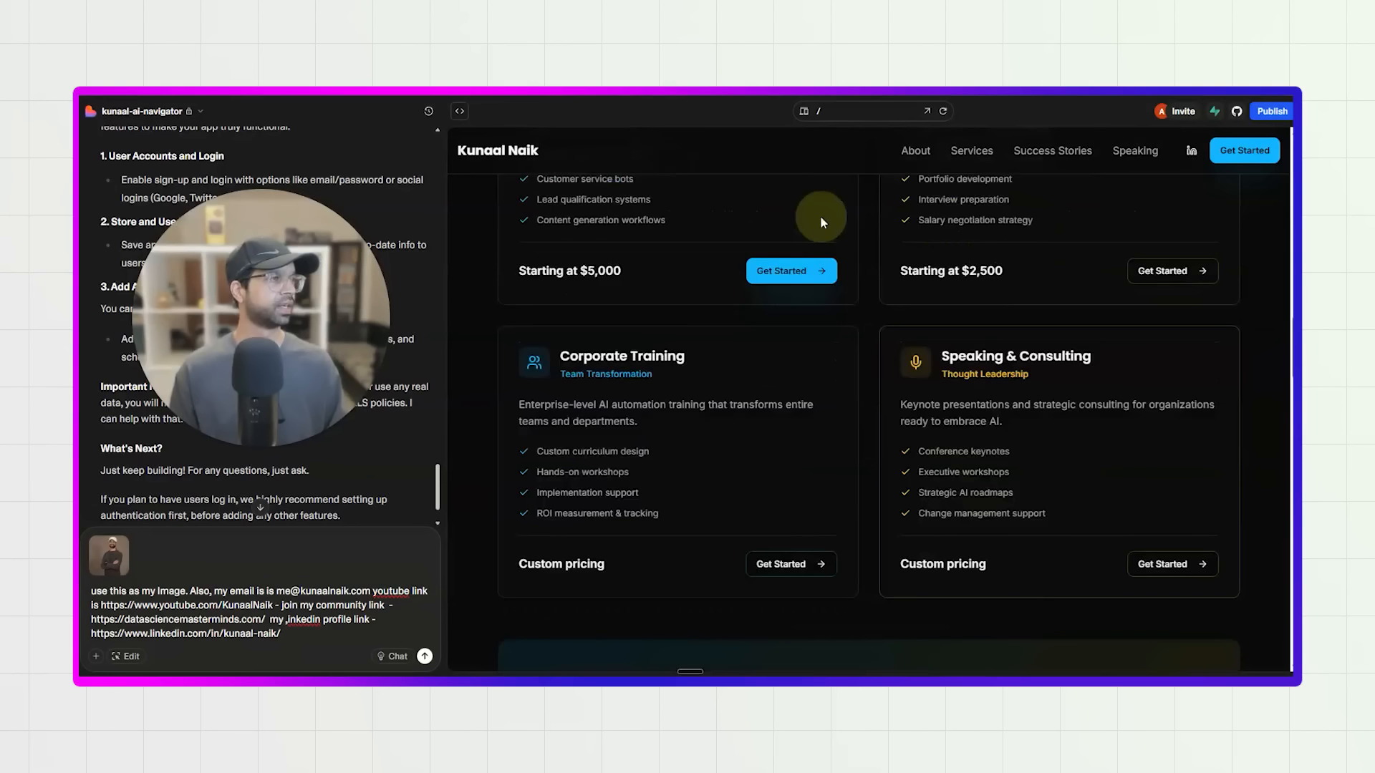
{"action": "scroll", "coordinate": [1024, 250], "scroll_direction": "up", "scroll_amount": 3}
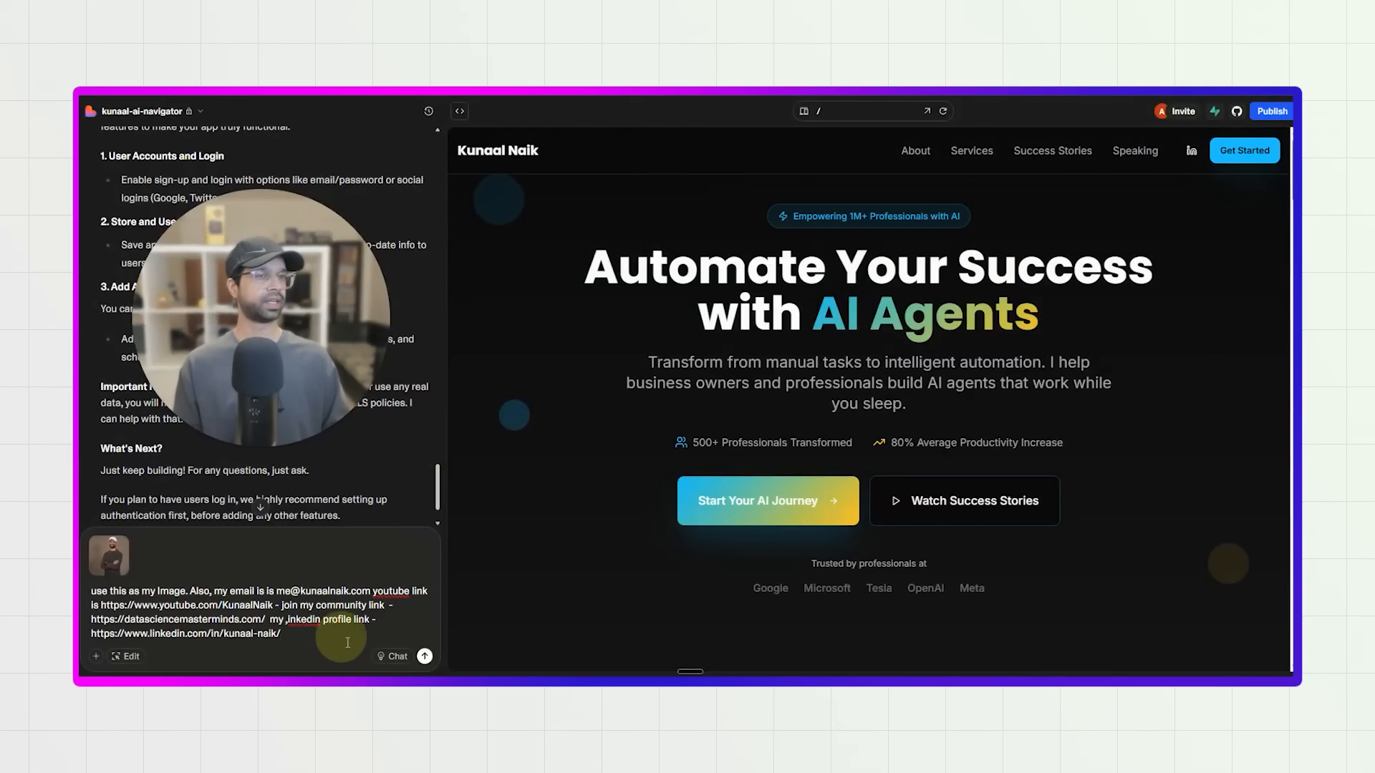
{"action": "left_click", "coordinate": [426, 654]}
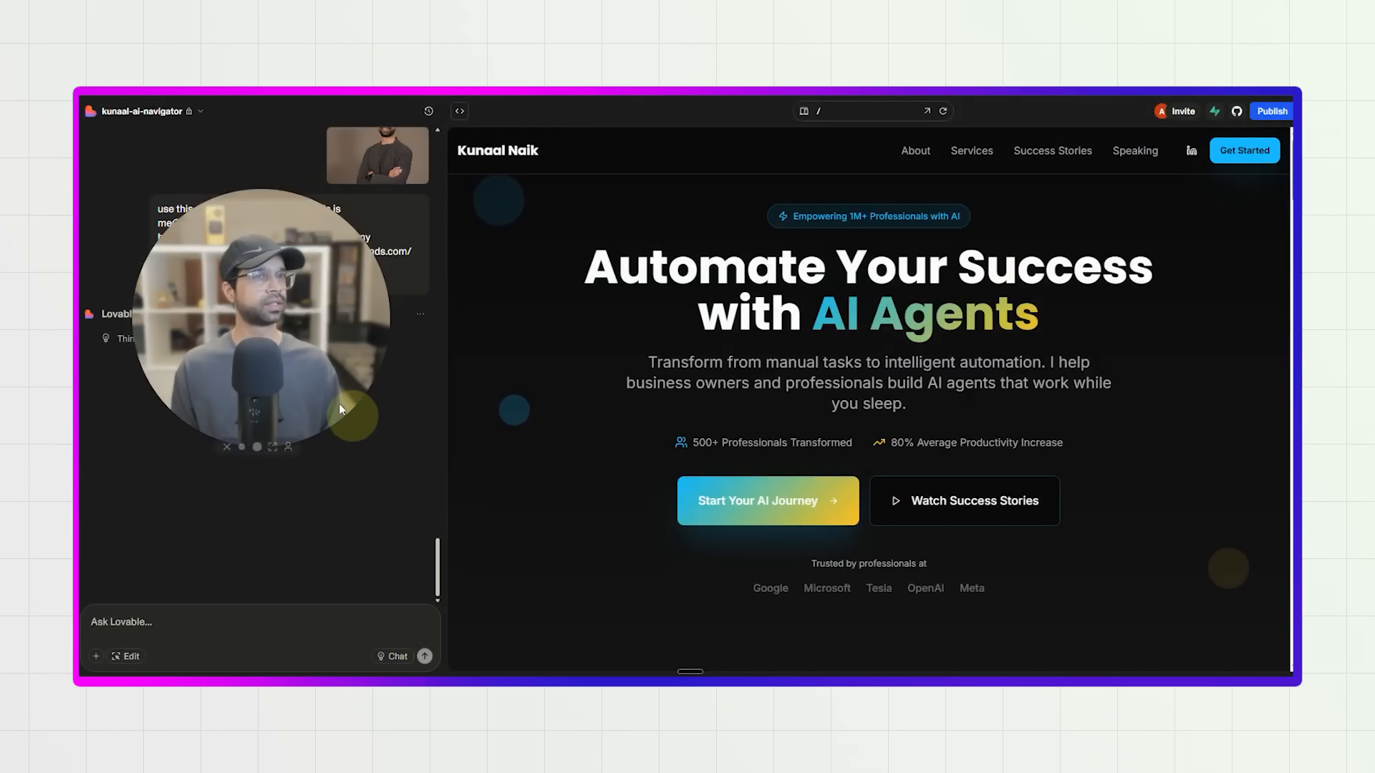
{"action": "left_click_drag", "start_coordinate": [338, 402], "coordinate": [469, 373]}
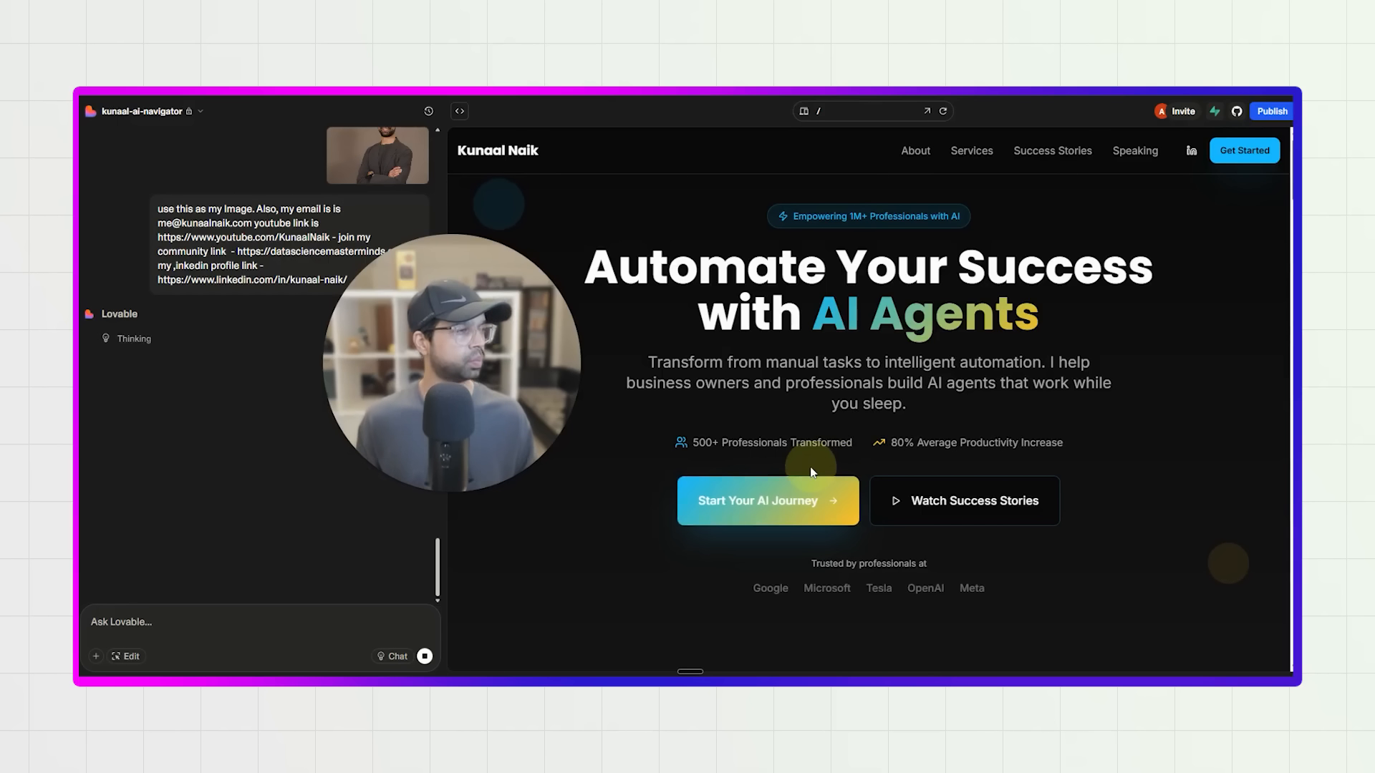
{"action": "scroll", "coordinate": [850, 368], "scroll_direction": "down", "scroll_amount": 10}
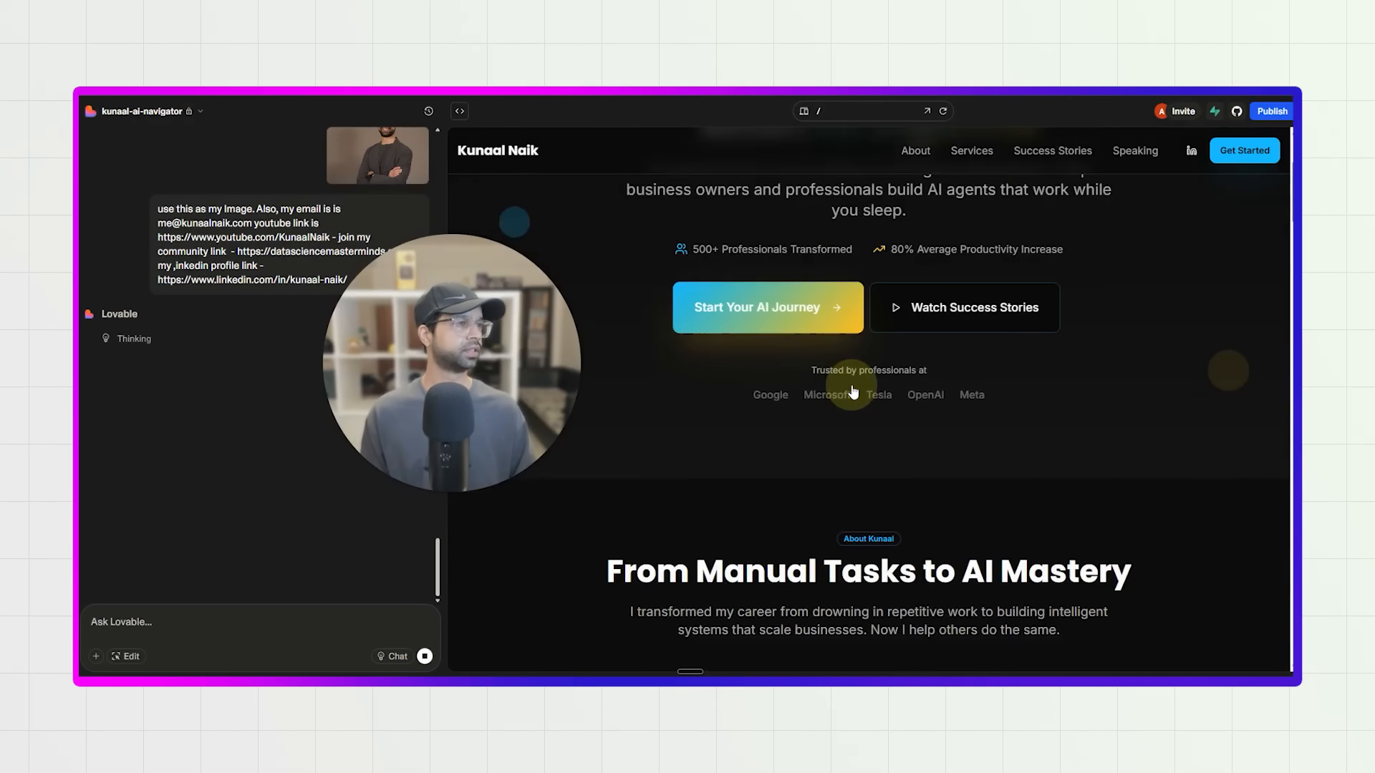
{"action": "scroll", "coordinate": [617, 398], "scroll_direction": "up", "scroll_amount": 3}
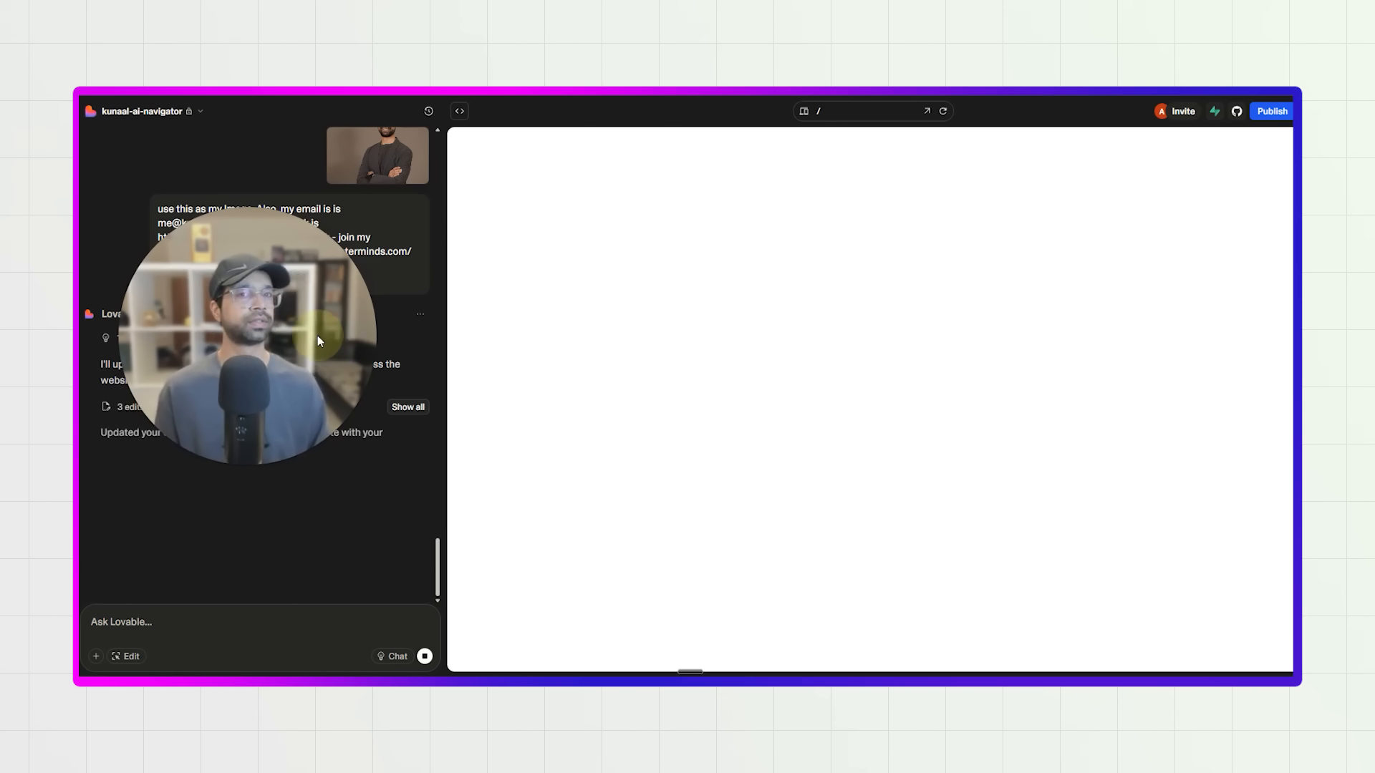
Review the updated preview, capture a screenshot of the Get in Touch contact cards and attach it to a new chat message.
{"action": "scroll", "coordinate": [850, 389], "scroll_direction": "down", "scroll_amount": 10}
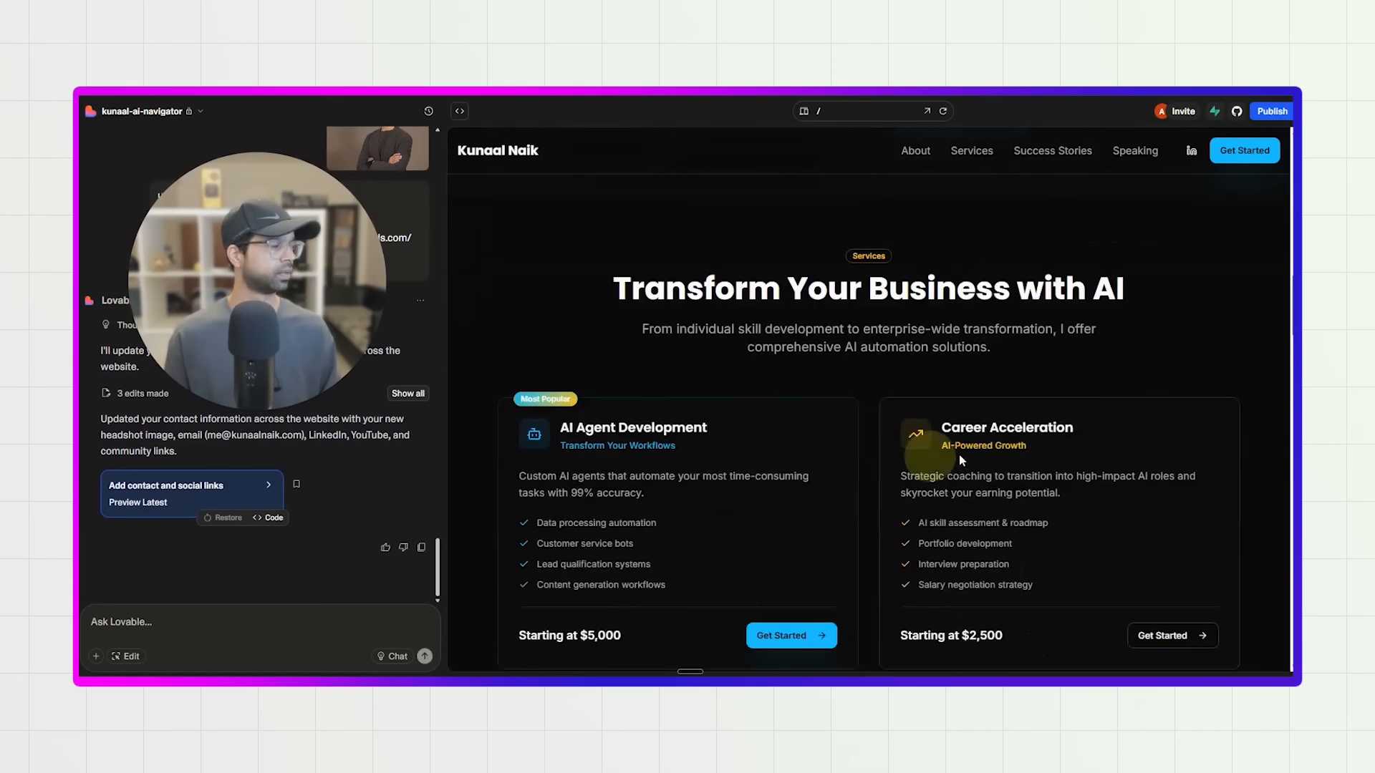
{"action": "scroll", "coordinate": [965, 529], "scroll_direction": "down", "scroll_amount": 15}
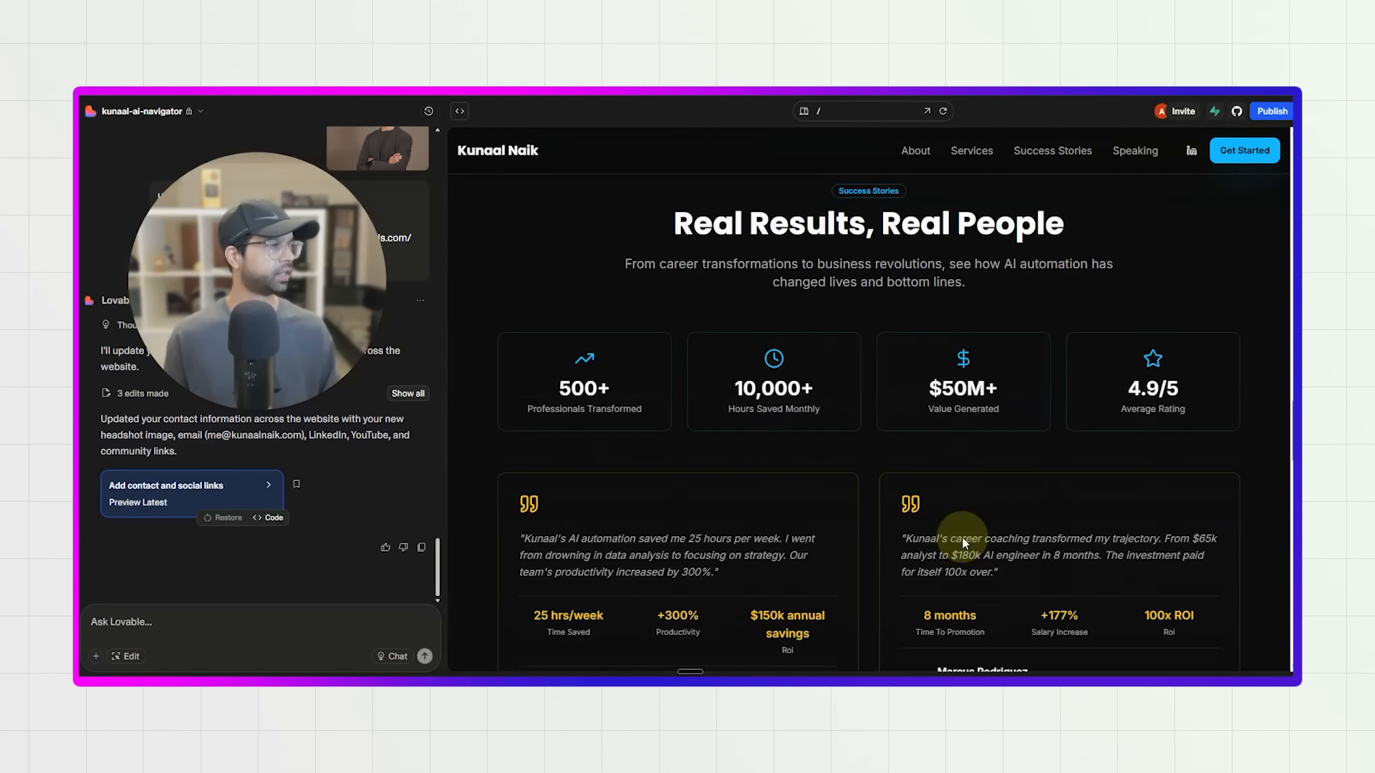
{"action": "scroll", "coordinate": [961, 539], "scroll_direction": "down", "scroll_amount": 7}
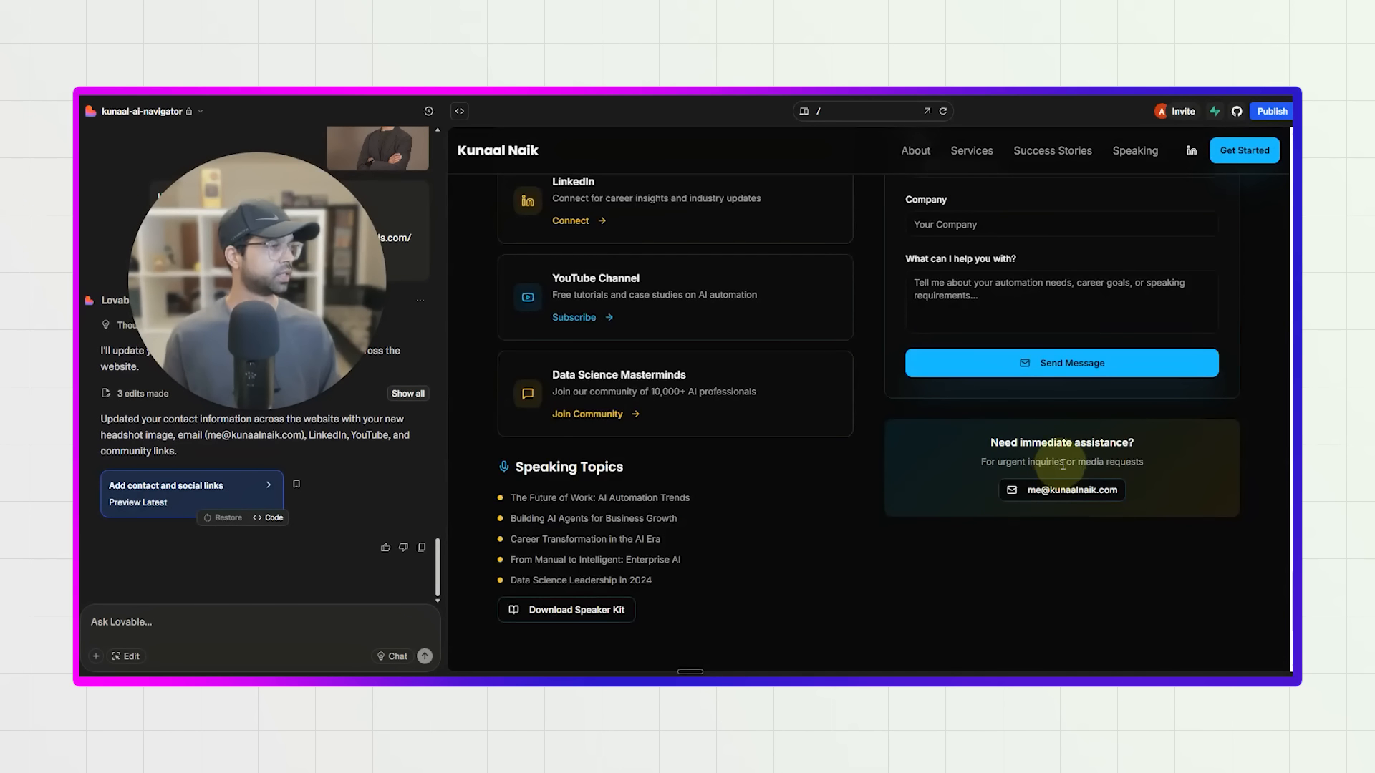
{"action": "scroll", "coordinate": [287, 501], "scroll_direction": "up", "scroll_amount": 1}
{"action": "scroll", "coordinate": [690, 513], "scroll_direction": "up", "scroll_amount": 3}
{"action": "key", "text": "super+shift+s"}
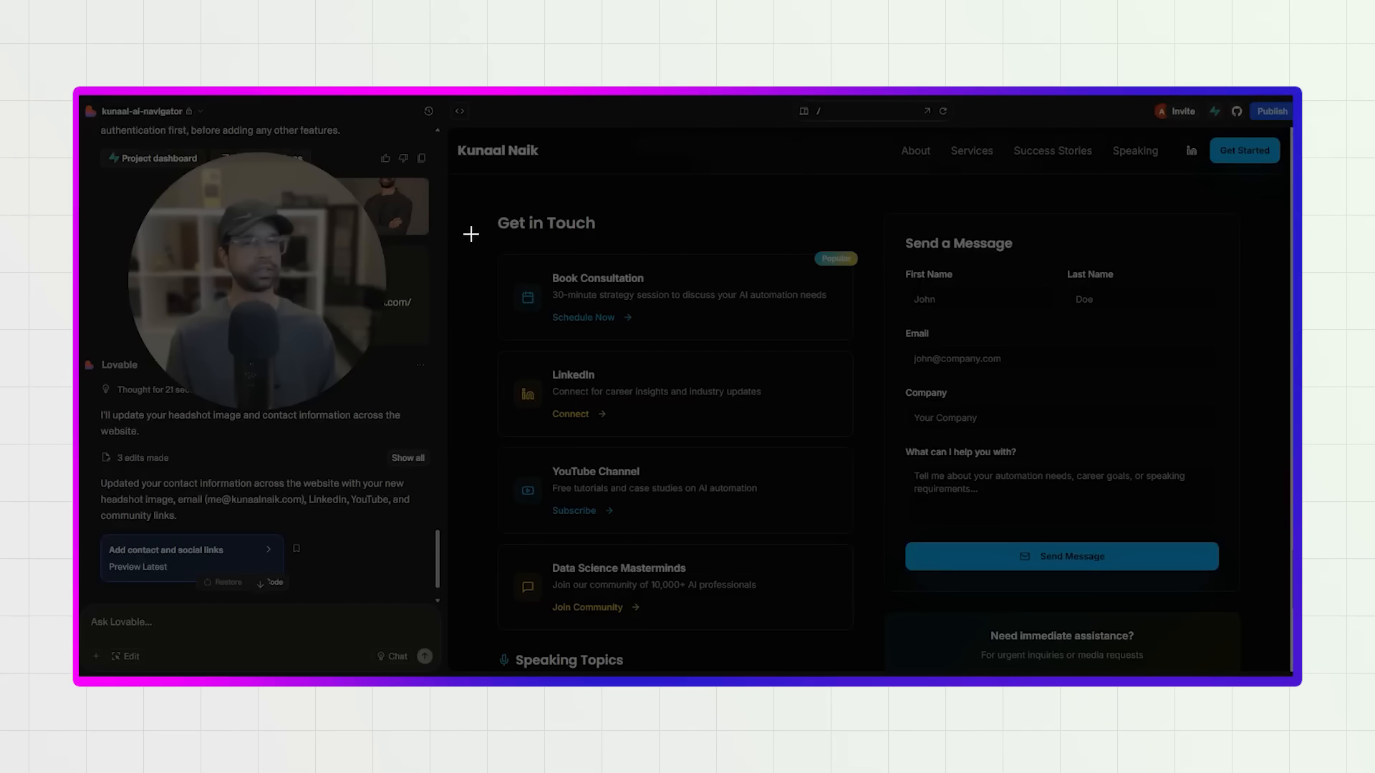
{"action": "left_click_drag", "start_coordinate": [471, 233], "coordinate": [874, 646]}
{"action": "left_click", "coordinate": [185, 631]}
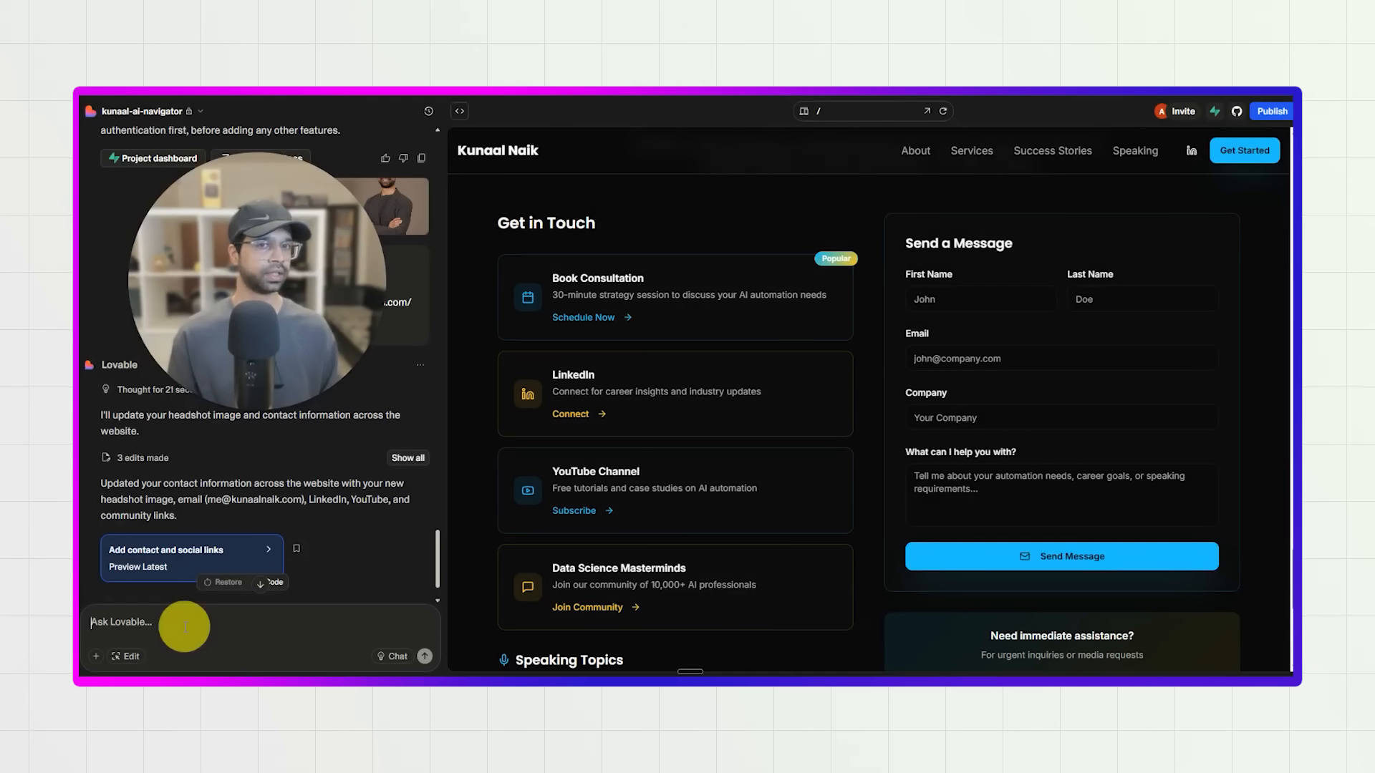
{"action": "key", "text": "ctrl+v"}
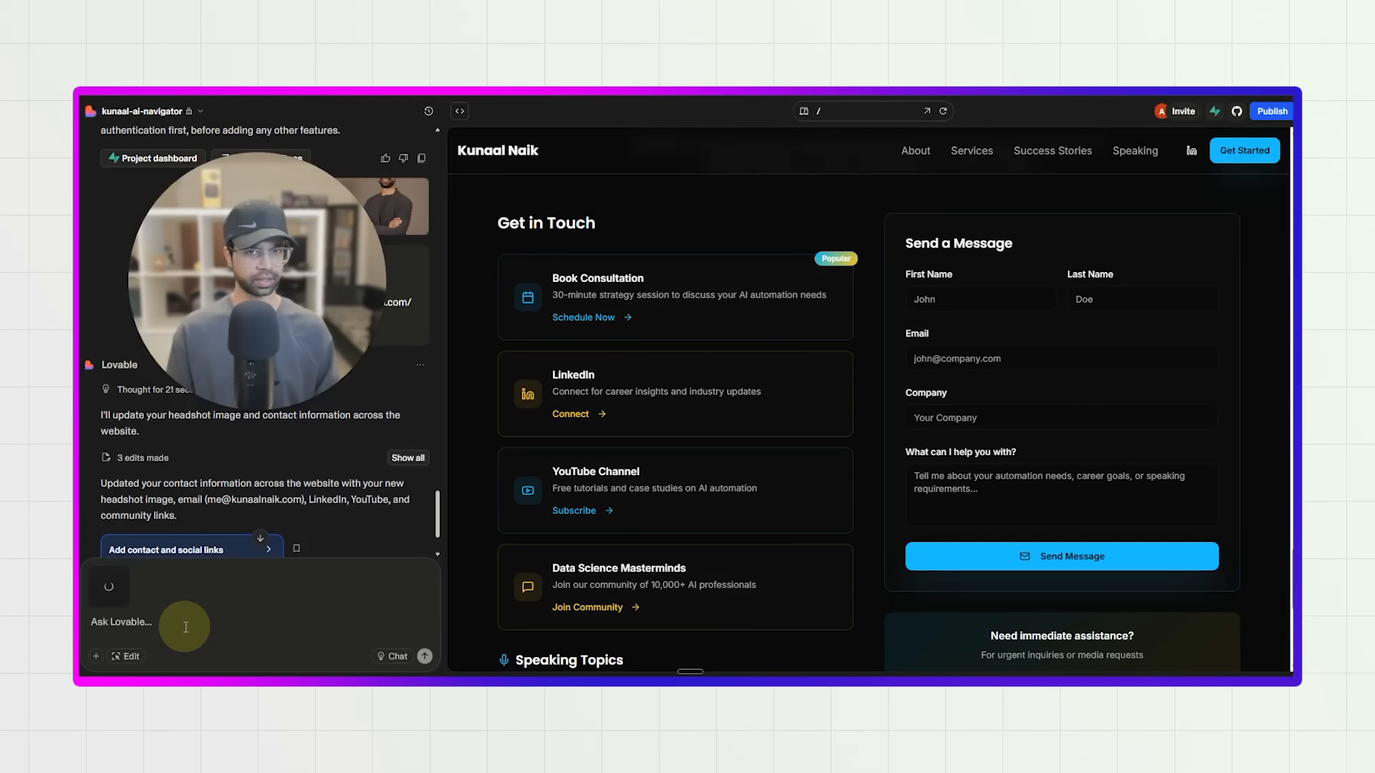
Send the message "the links are not update here" with the attached screenshot.
{"action": "type", "text": "the links a"}
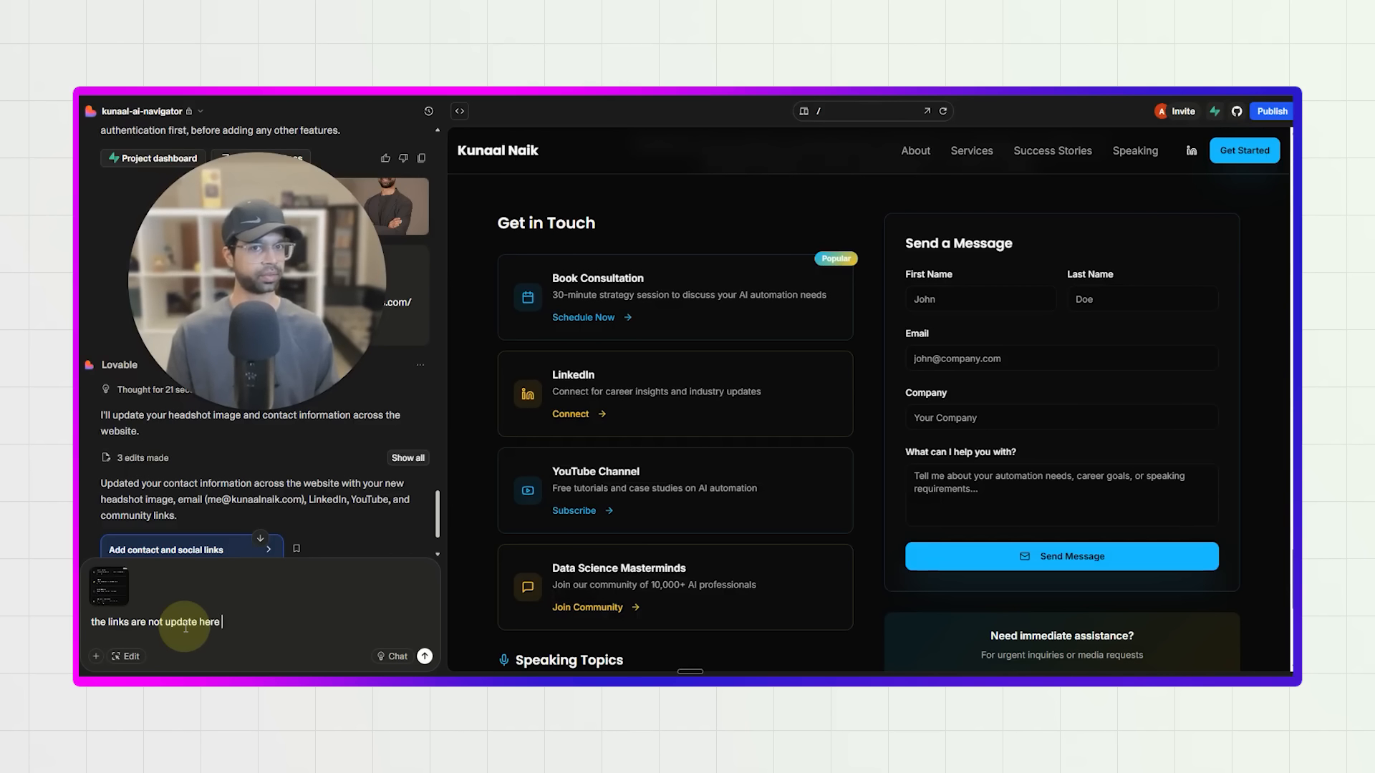
{"action": "type", "text": "re not update here"}
{"action": "key", "text": "Return"}
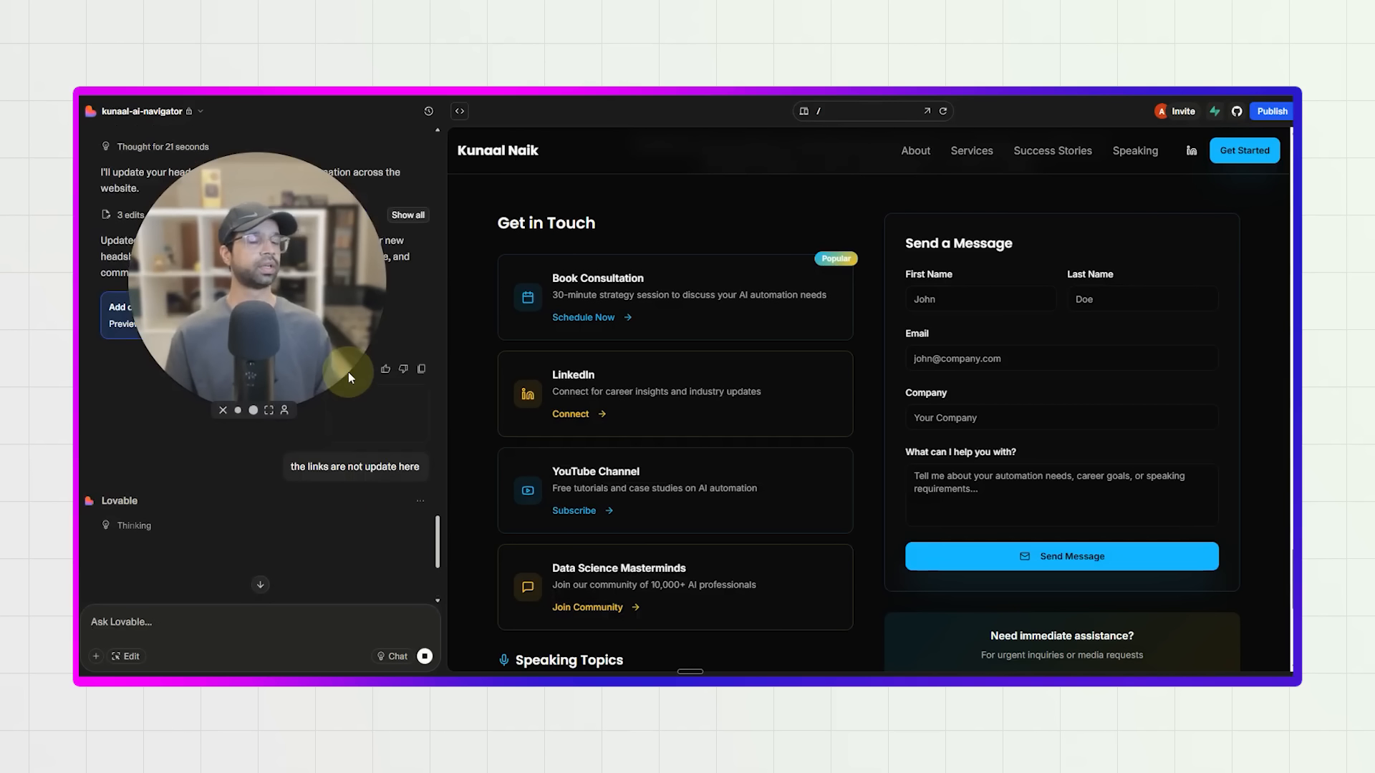
Examine the preview's contact section and footer, try the Speaking navigation link, and check the portrait in the About section.
{"action": "scroll", "coordinate": [579, 409], "scroll_direction": "up", "scroll_amount": 3}
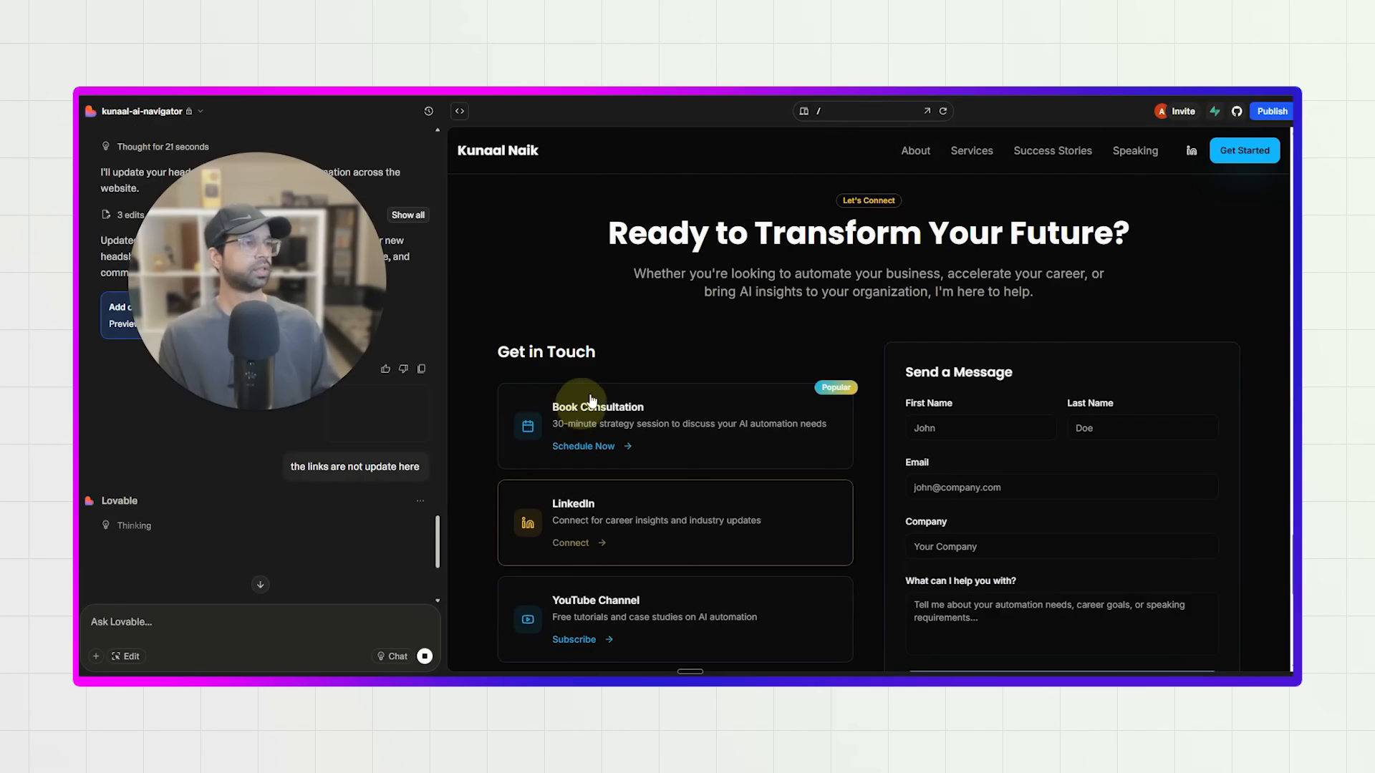
{"action": "scroll", "coordinate": [799, 444], "scroll_direction": "down", "scroll_amount": 6}
{"action": "scroll", "coordinate": [795, 448], "scroll_direction": "up", "scroll_amount": 1}
{"action": "scroll", "coordinate": [794, 449], "scroll_direction": "down", "scroll_amount": 3}
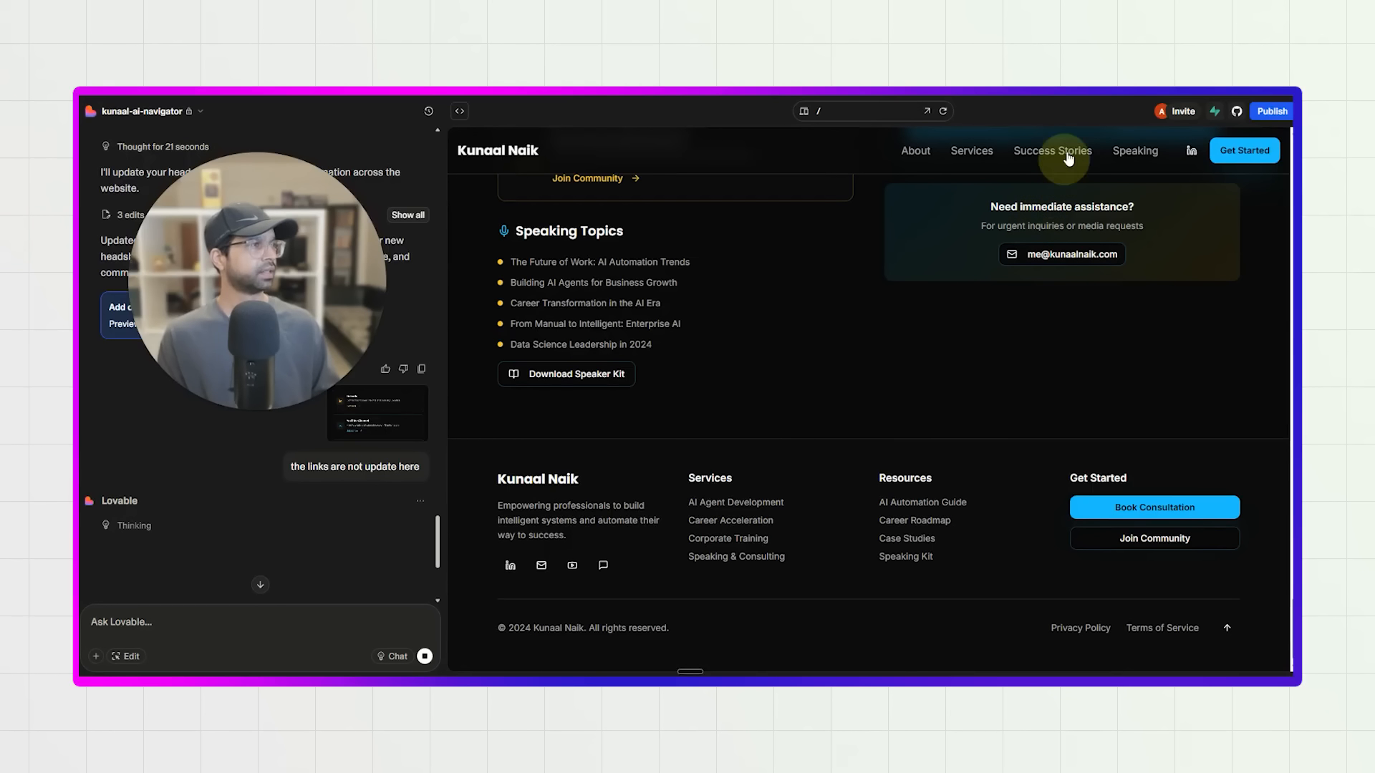
{"action": "left_click", "coordinate": [1137, 152]}
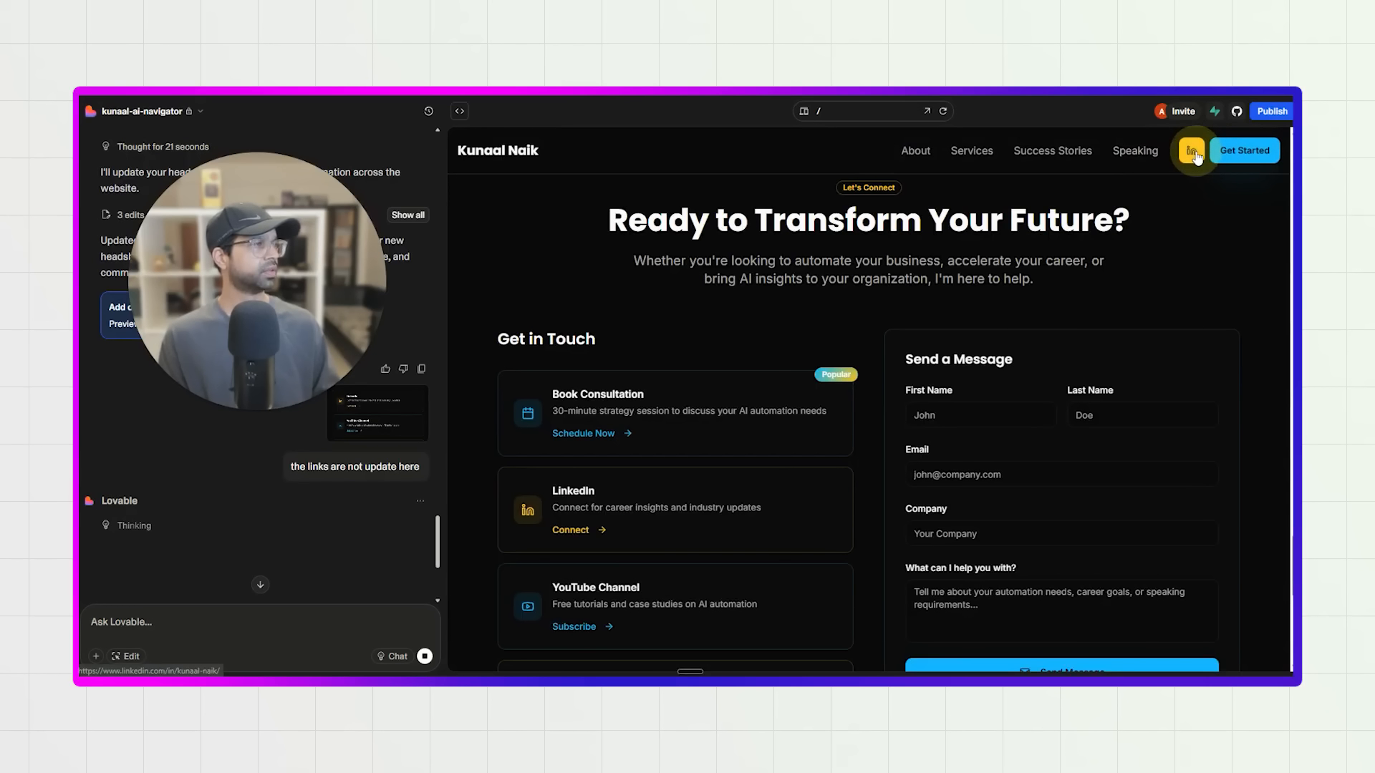
{"action": "scroll", "coordinate": [330, 523], "scroll_direction": "down", "scroll_amount": 4}
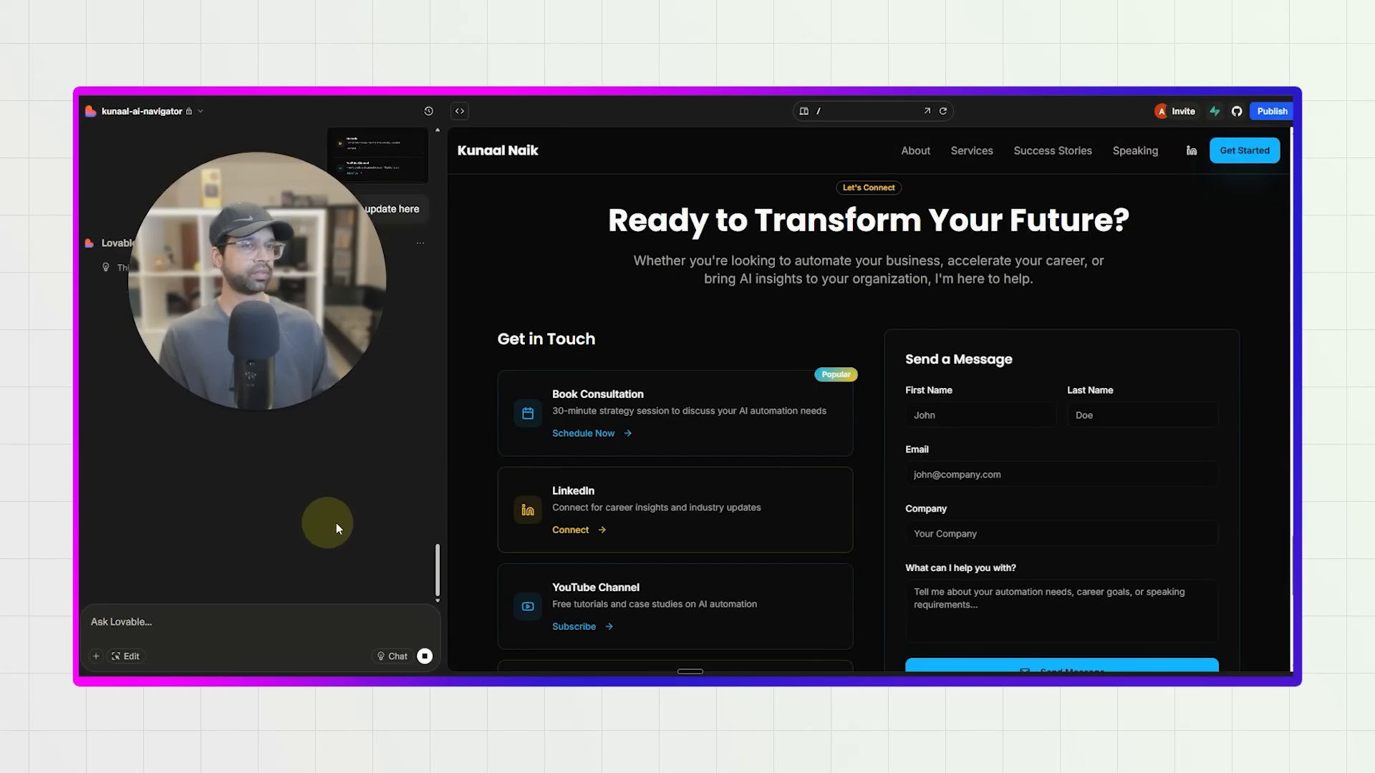
{"action": "scroll", "coordinate": [608, 522], "scroll_direction": "up", "scroll_amount": 10}
{"action": "scroll", "coordinate": [605, 458], "scroll_direction": "up", "scroll_amount": 15}
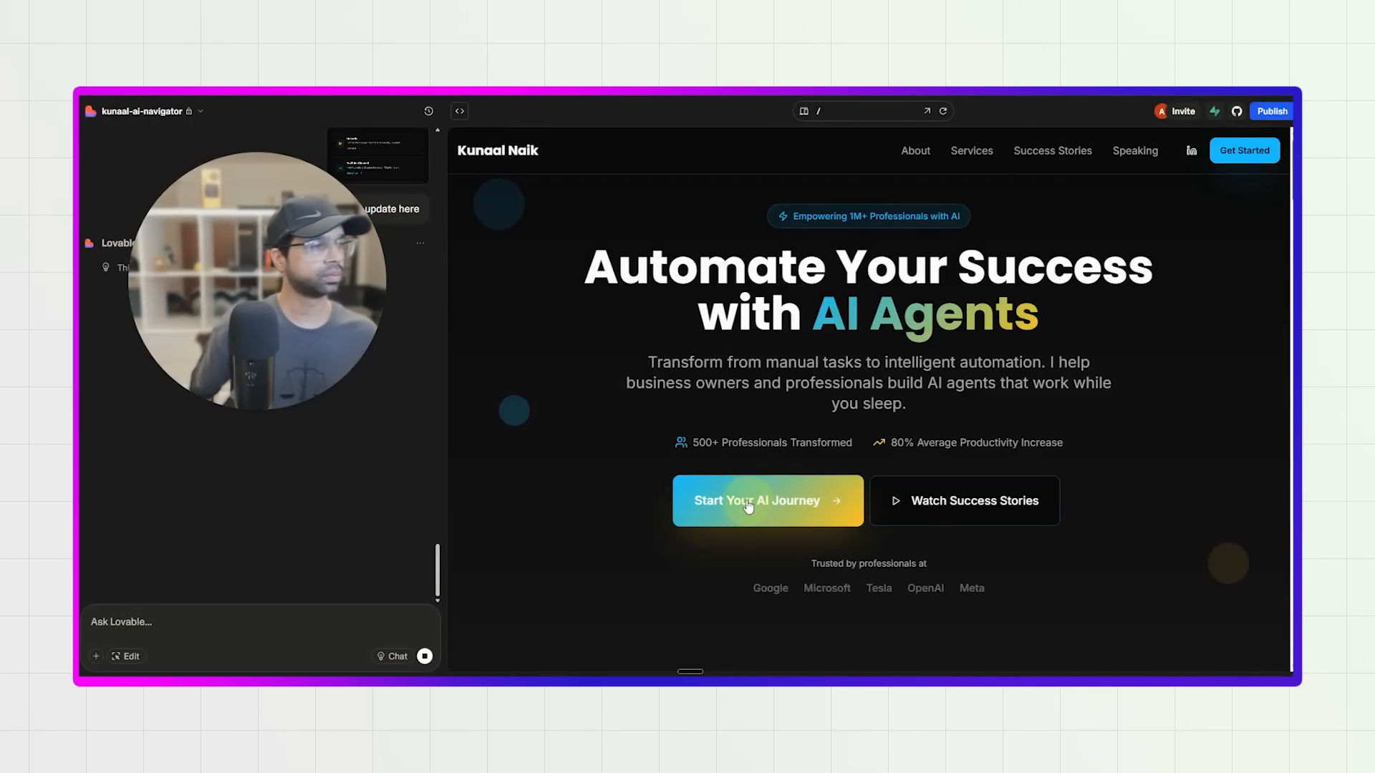
{"action": "scroll", "coordinate": [839, 487], "scroll_direction": "down", "scroll_amount": 2}
{"action": "scroll", "coordinate": [836, 482], "scroll_direction": "down", "scroll_amount": 1}
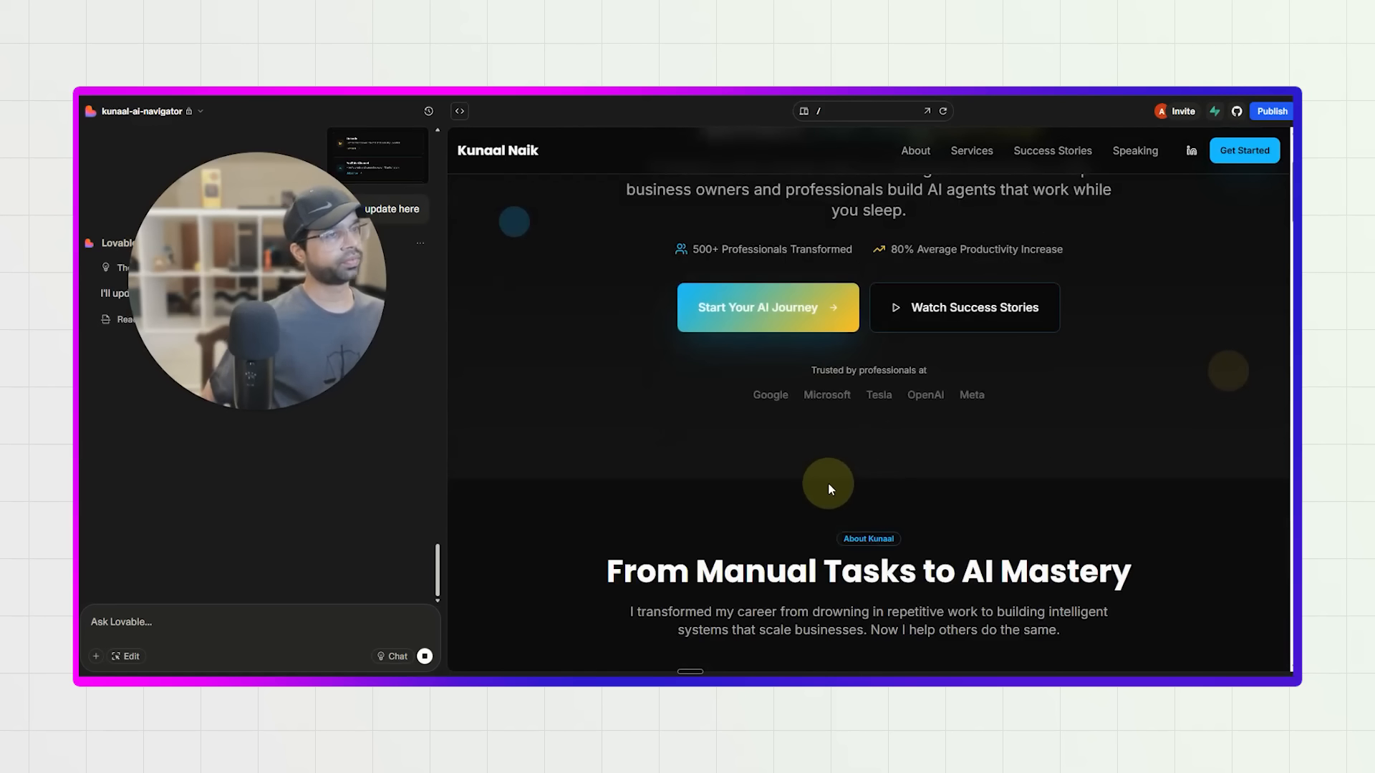
{"action": "scroll", "coordinate": [883, 436], "scroll_direction": "down", "scroll_amount": 5}
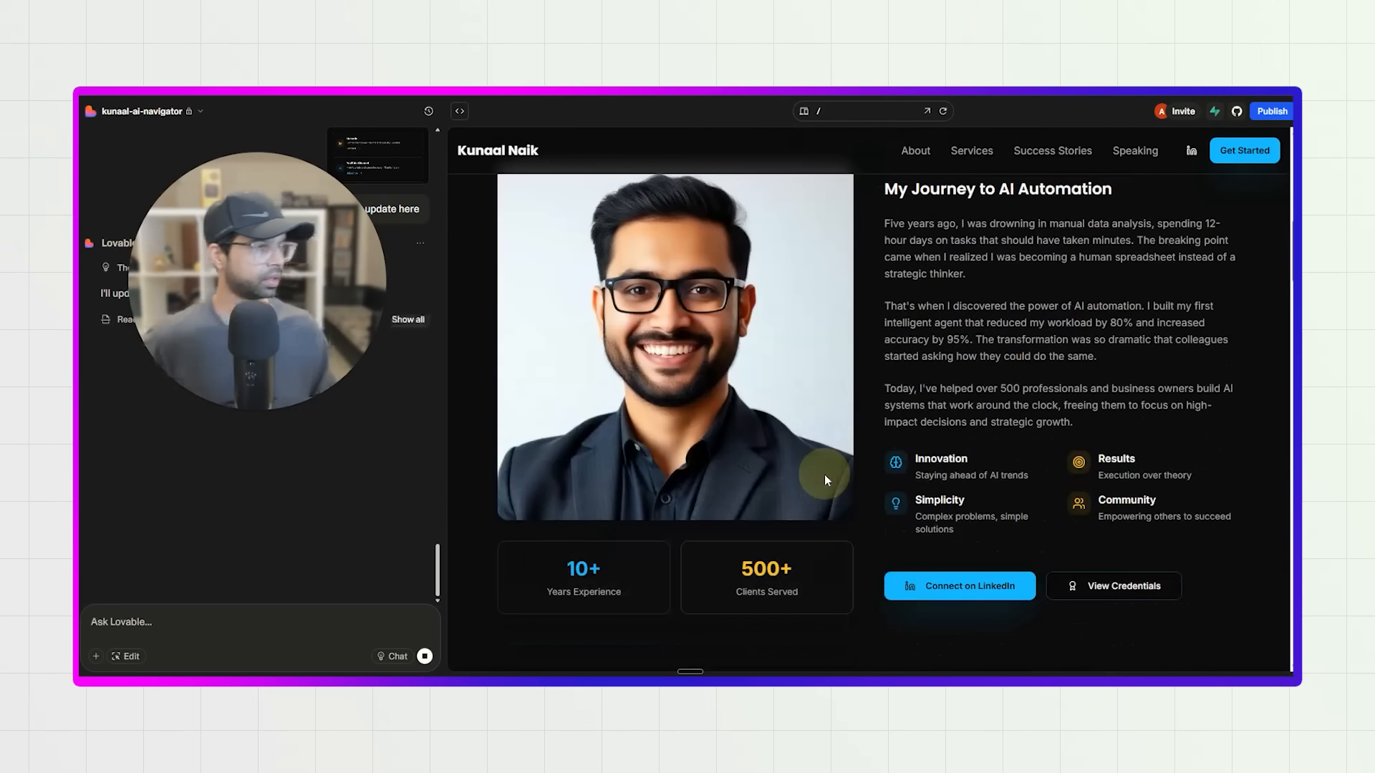
Write the follow-up request "also I provide my image, please replace with the dummy image" in the chat.
{"action": "scroll", "coordinate": [221, 560], "scroll_direction": "up", "scroll_amount": 4}
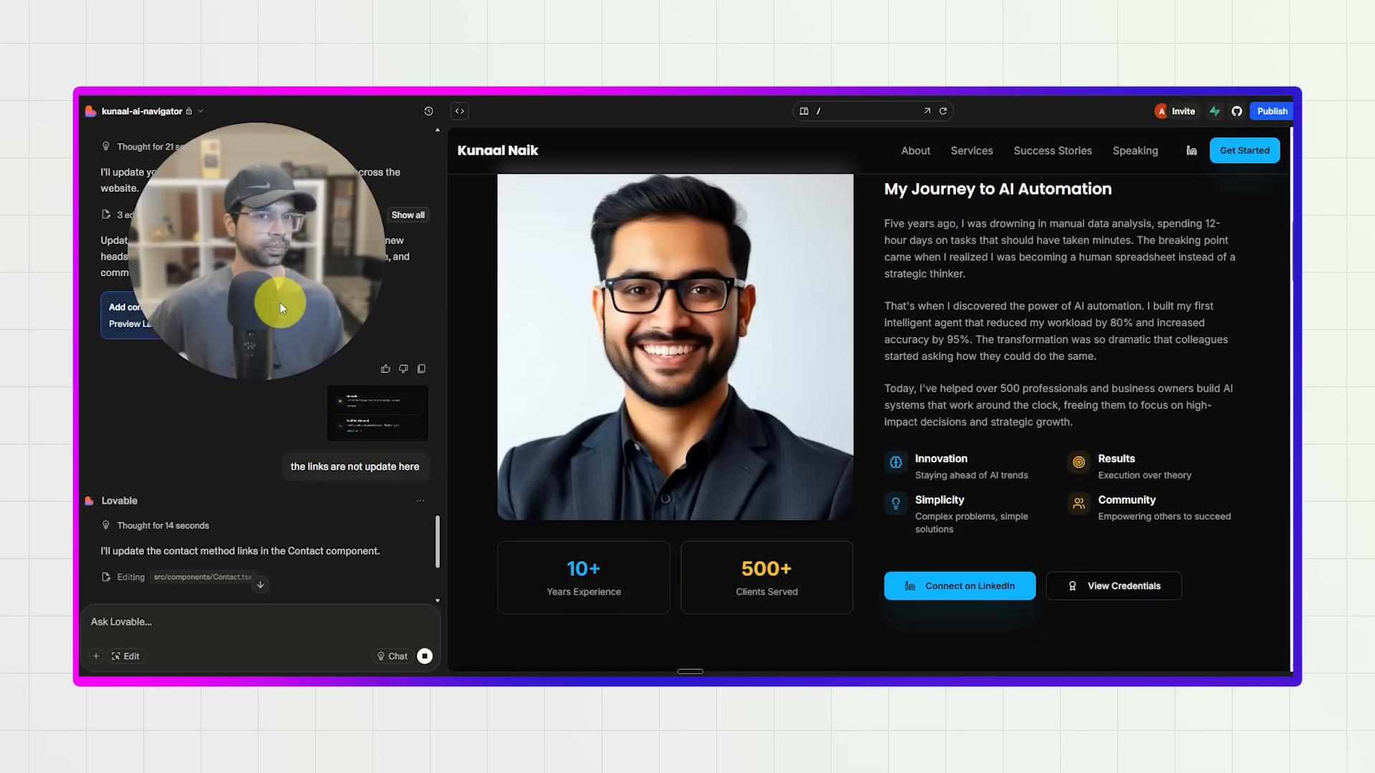
{"action": "scroll", "coordinate": [278, 401], "scroll_direction": "down", "scroll_amount": 4}
{"action": "left_click", "coordinate": [216, 624]}
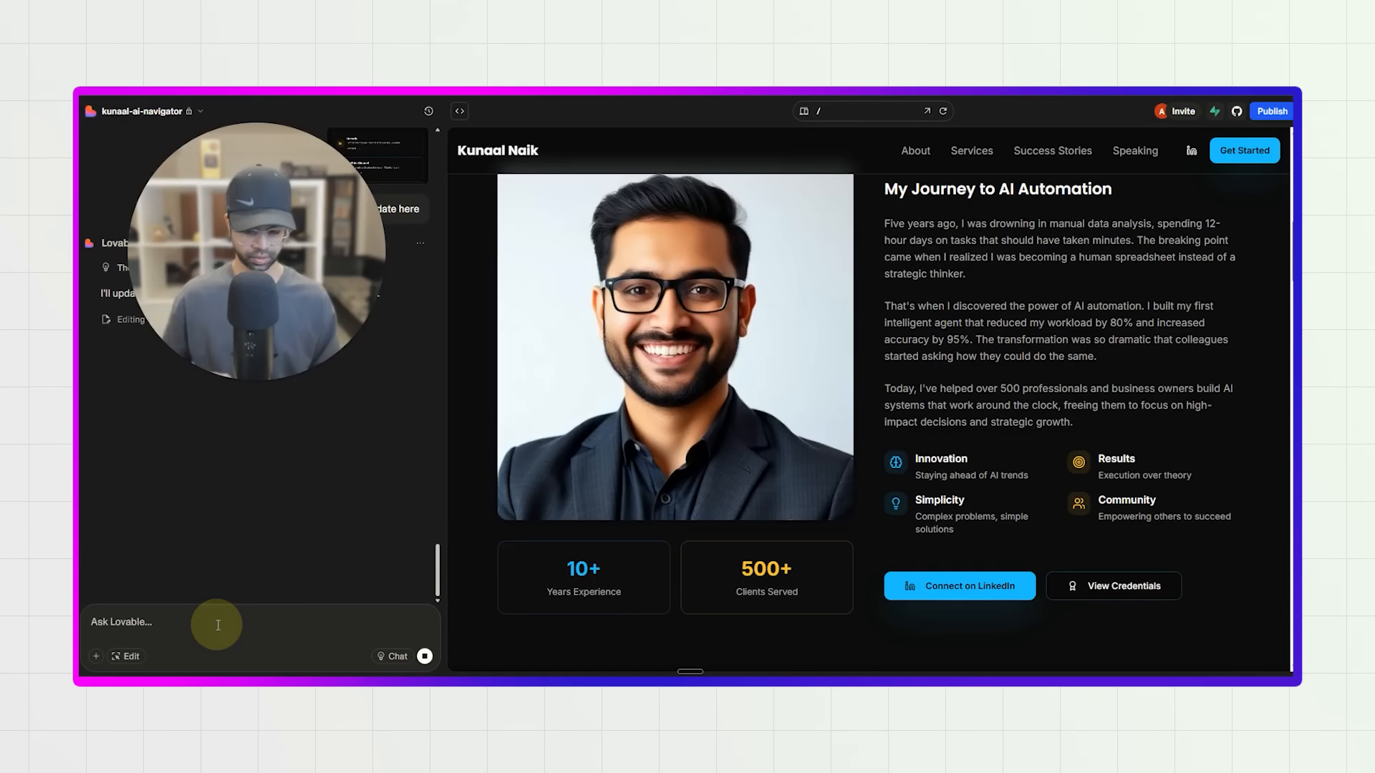
{"action": "type", "text": "also I provid"}
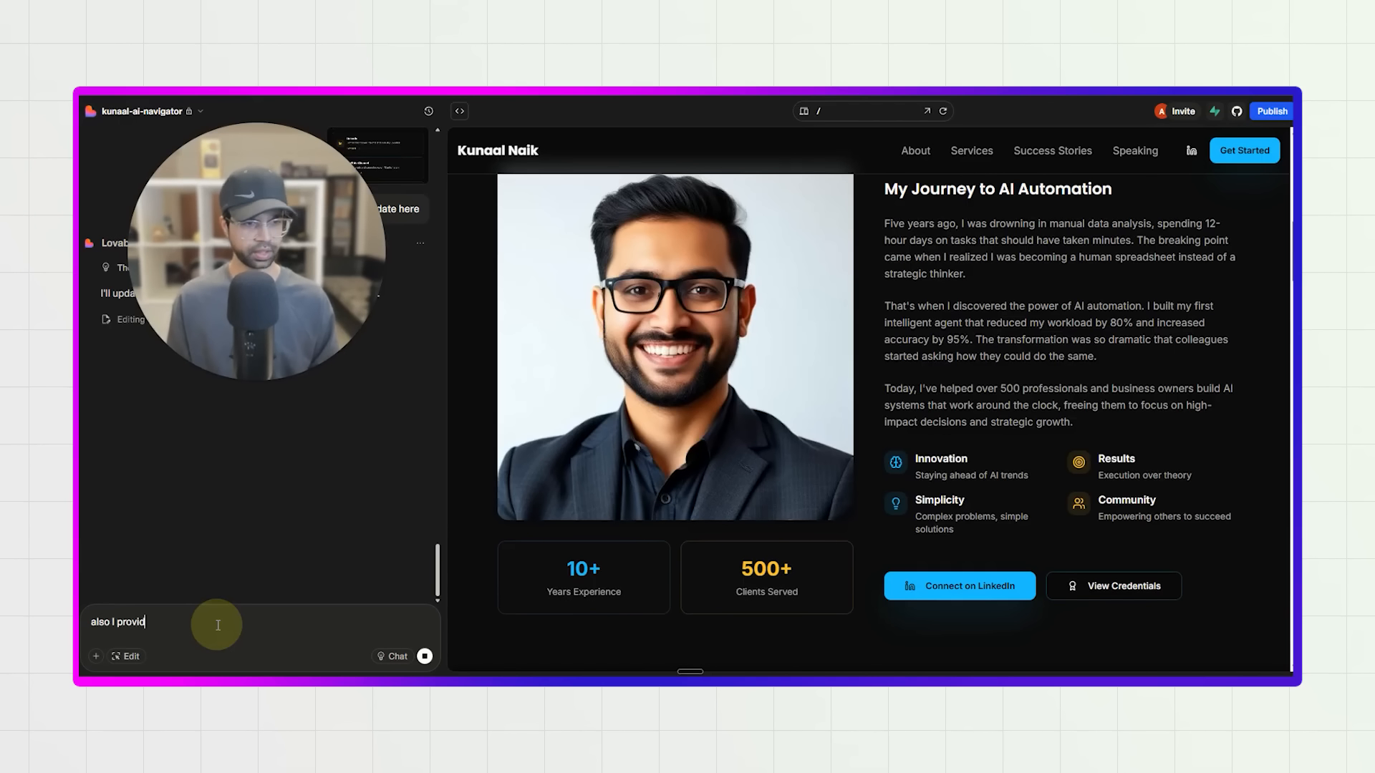
{"action": "type", "text": "e my "}
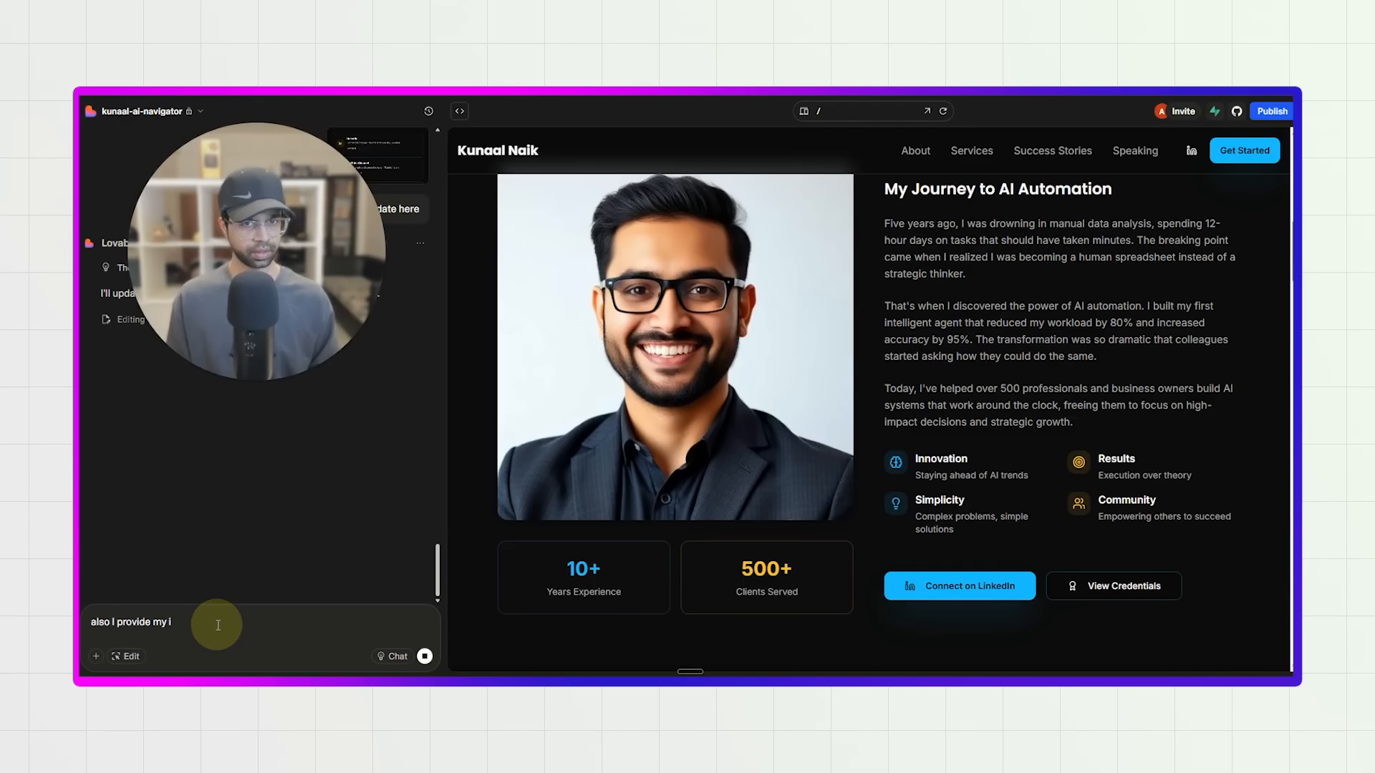
{"action": "type", "text": "image, pleas"}
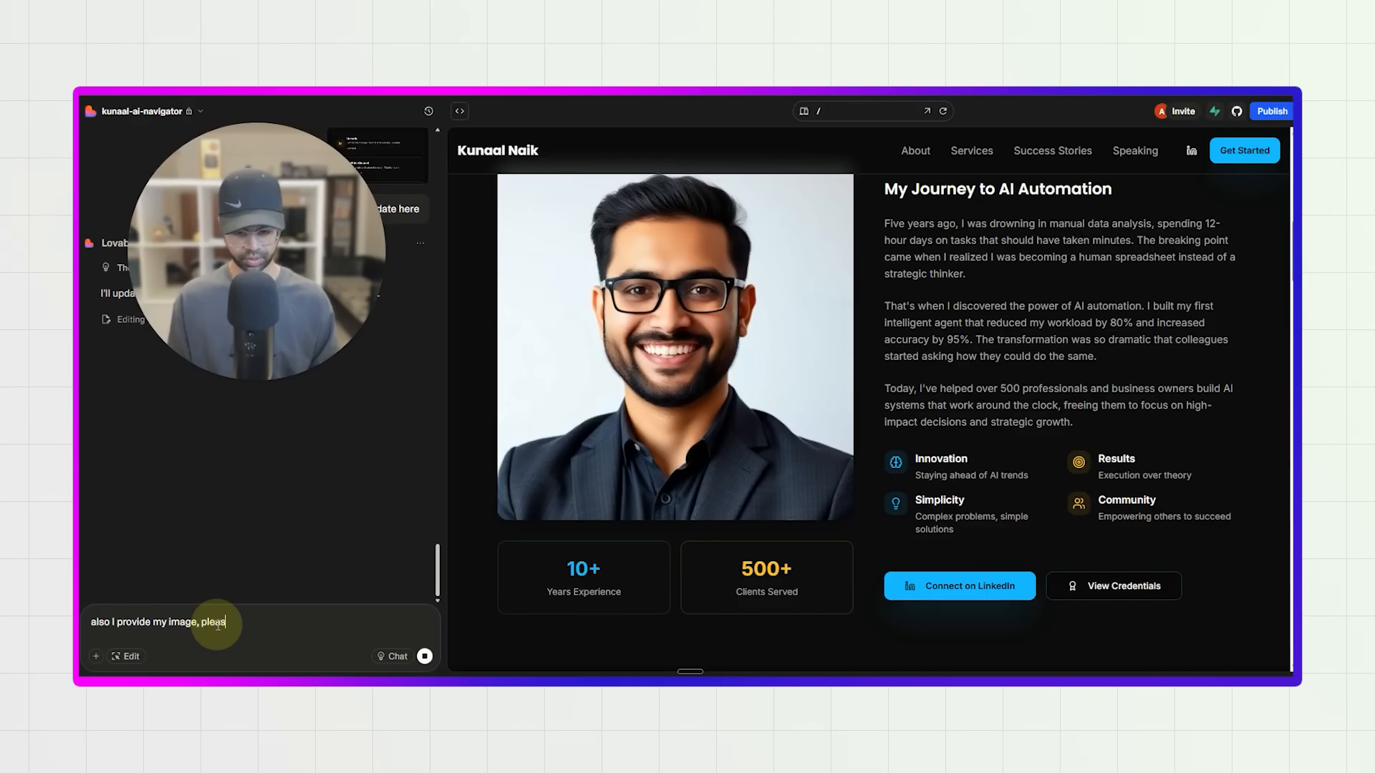
{"action": "type", "text": "e replace with the dummy "}
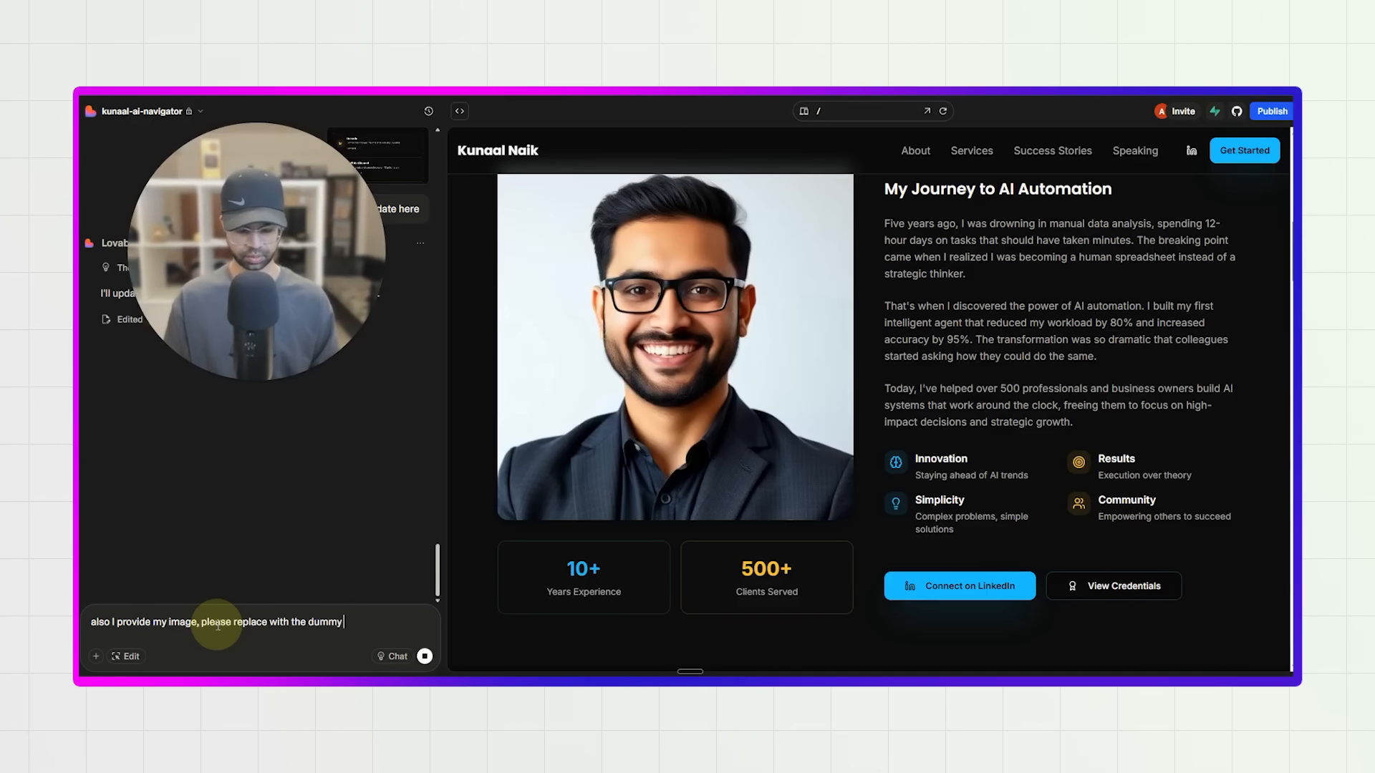
{"action": "type", "text": "image"}
Check the chat reply about the contact links and look through the refreshed page preview from the services section to the hero.
{"action": "scroll", "coordinate": [263, 510], "scroll_direction": "up", "scroll_amount": 4}
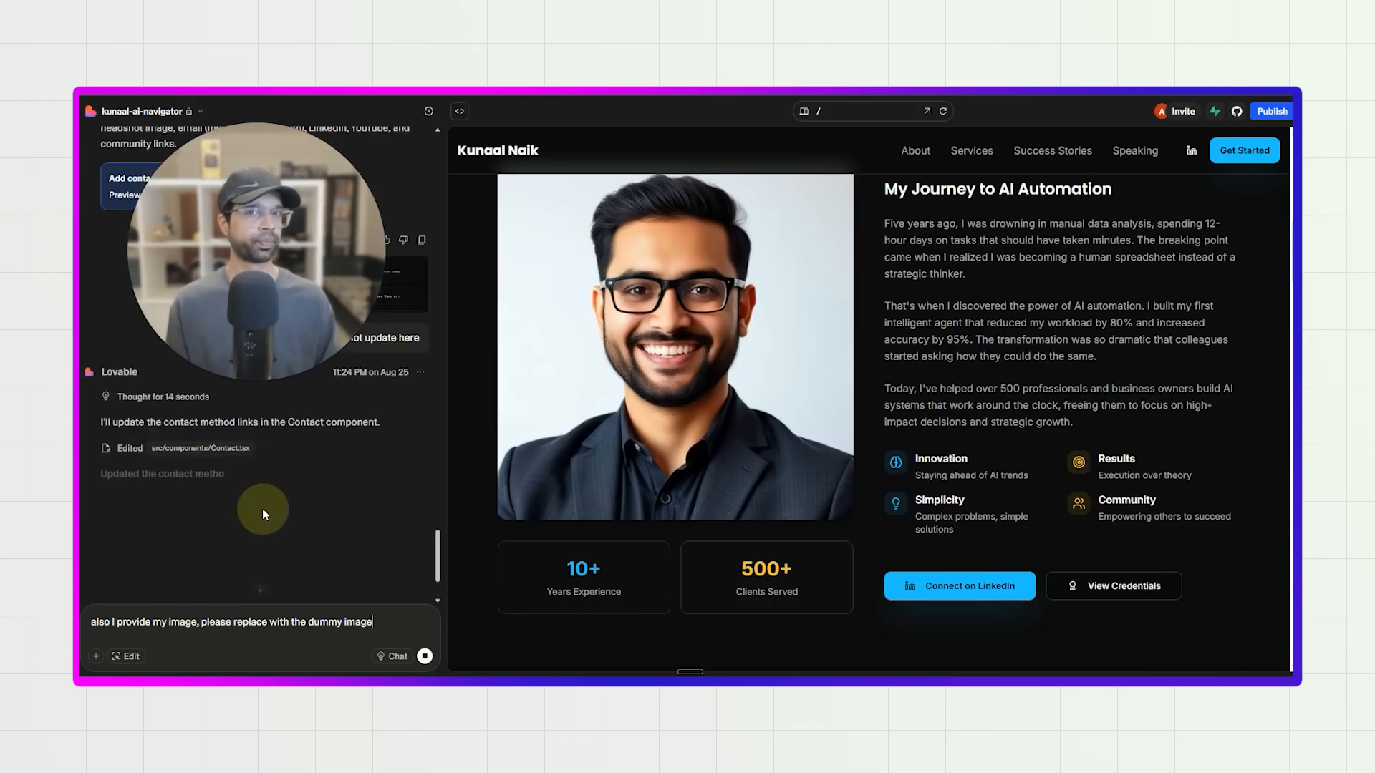
{"action": "scroll", "coordinate": [262, 510], "scroll_direction": "down", "scroll_amount": 2}
{"action": "scroll", "coordinate": [629, 491], "scroll_direction": "down", "scroll_amount": 10}
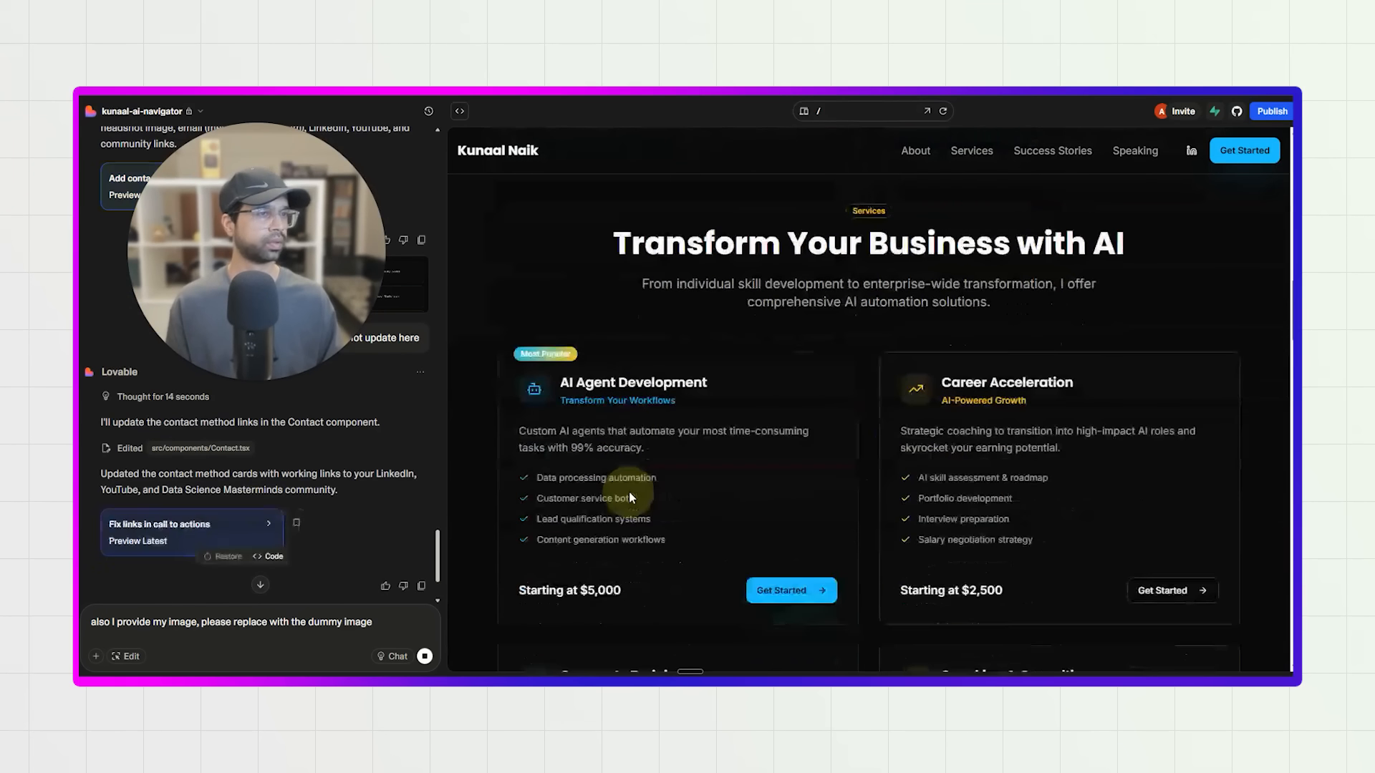
{"action": "scroll", "coordinate": [710, 453], "scroll_direction": "up", "scroll_amount": 1}
{"action": "scroll", "coordinate": [681, 400], "scroll_direction": "down", "scroll_amount": 4}
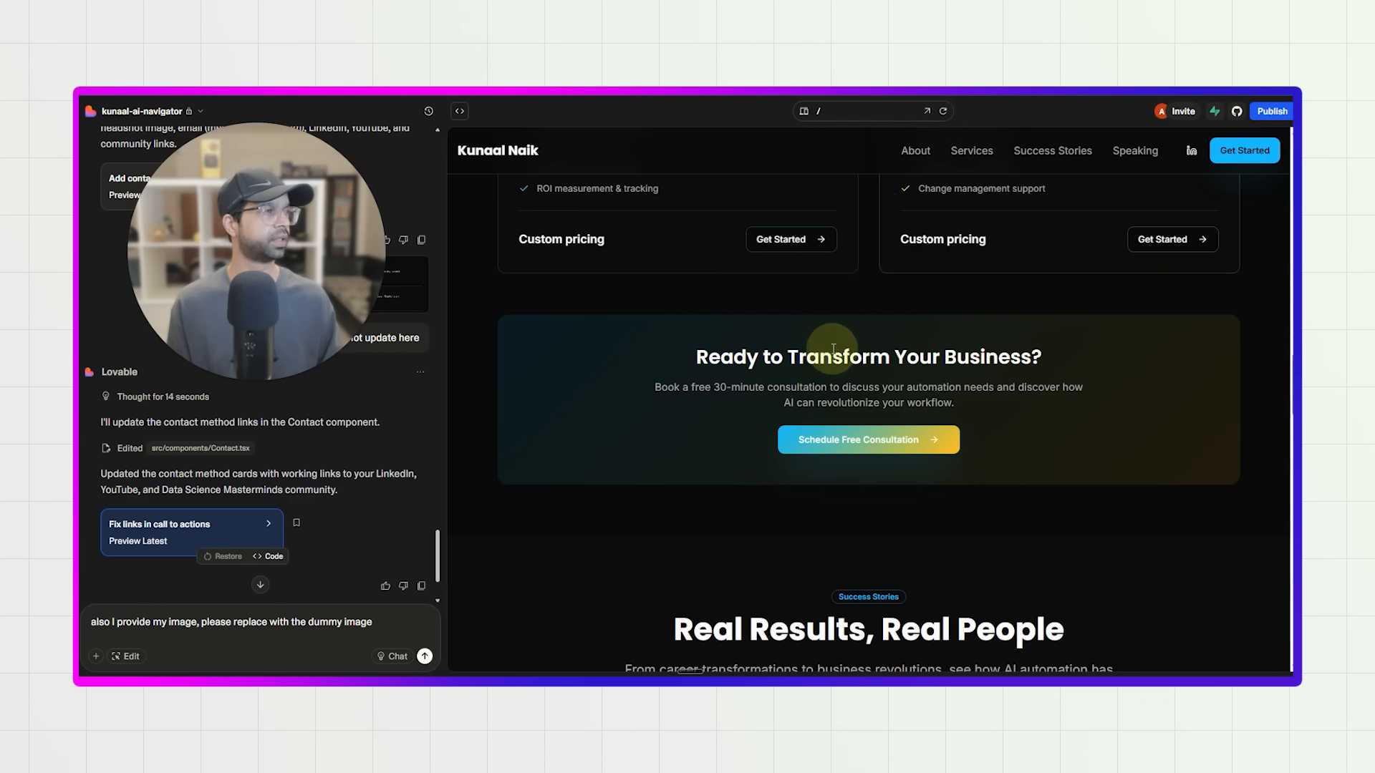
{"action": "scroll", "coordinate": [788, 401], "scroll_direction": "up", "scroll_amount": 15}
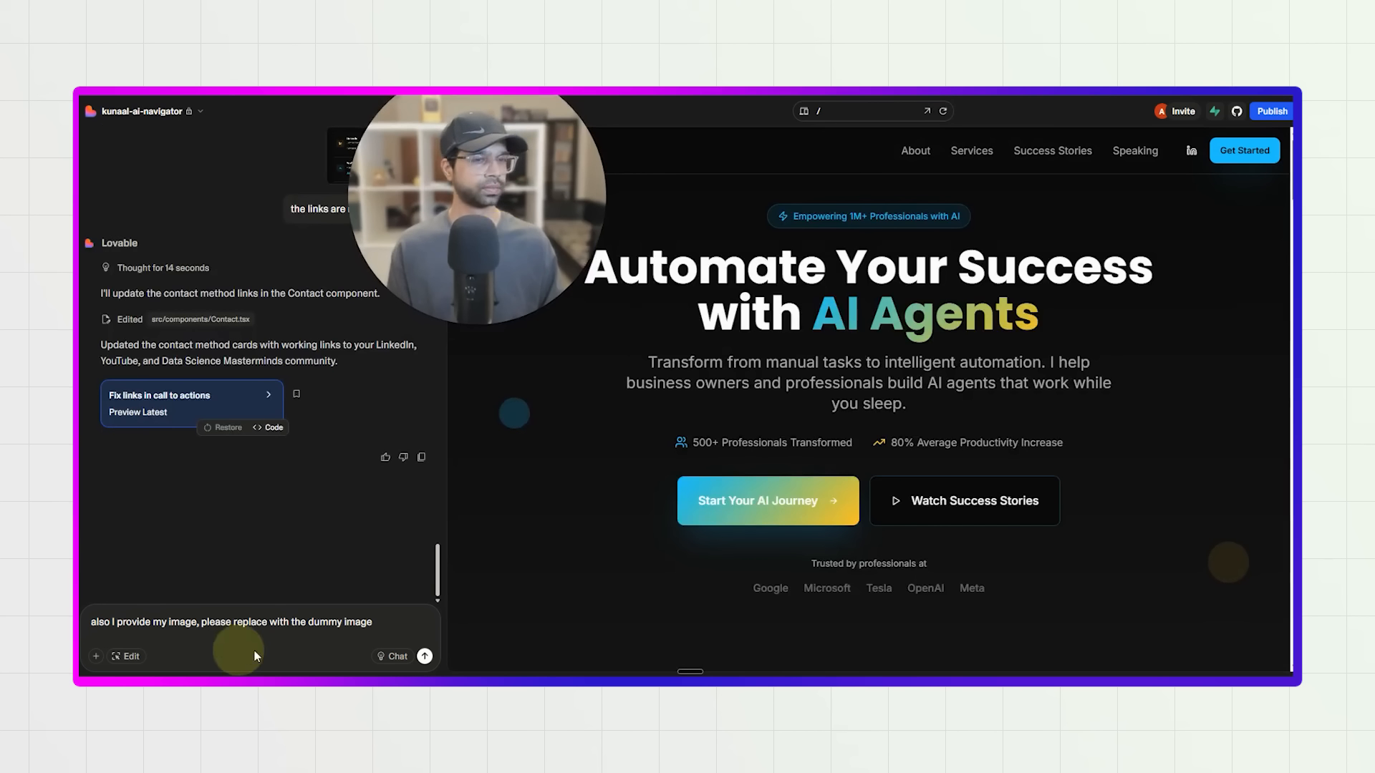
Test the hero's Start Your AI Journey button and the LinkedIn and YouTube contact links, and end the drafted image request with a period.
{"action": "scroll", "coordinate": [822, 505], "scroll_direction": "down", "scroll_amount": 1}
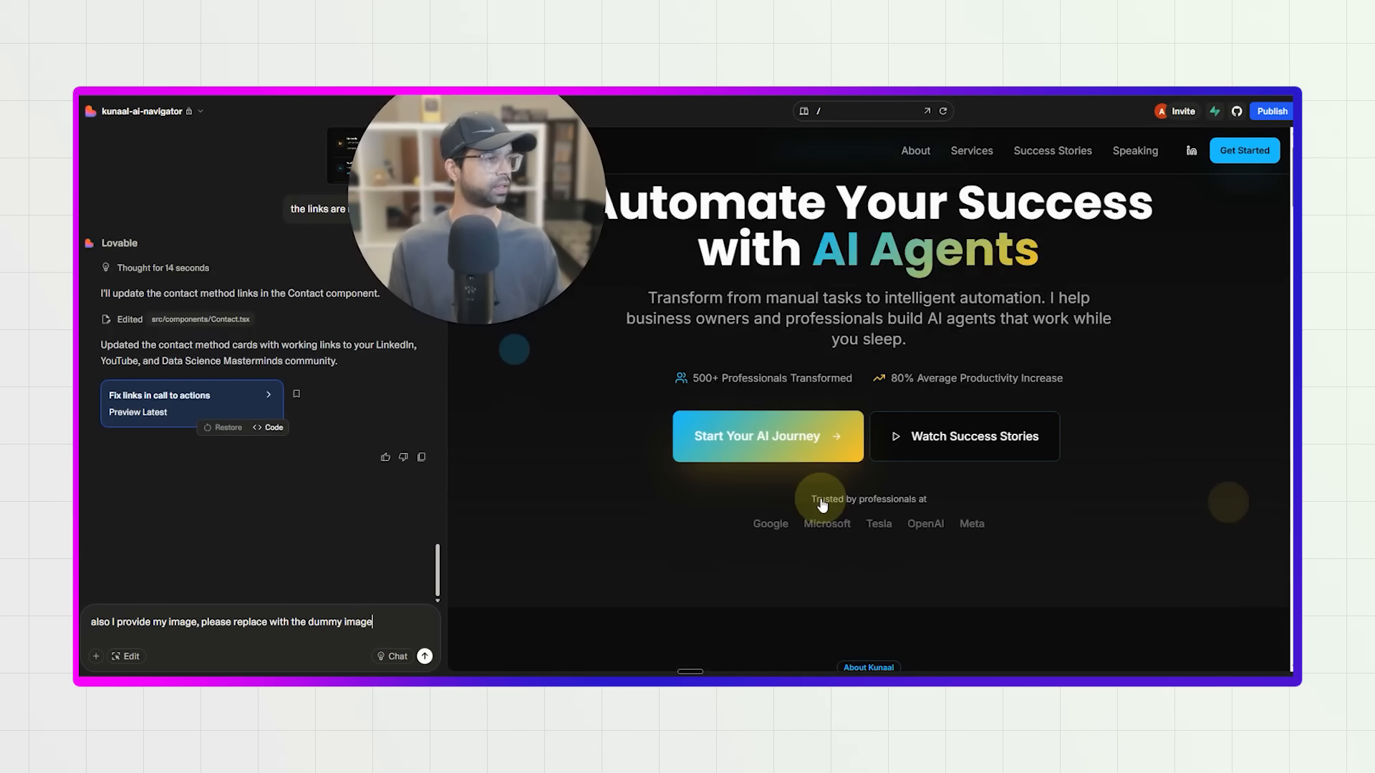
{"action": "left_click", "coordinate": [821, 428]}
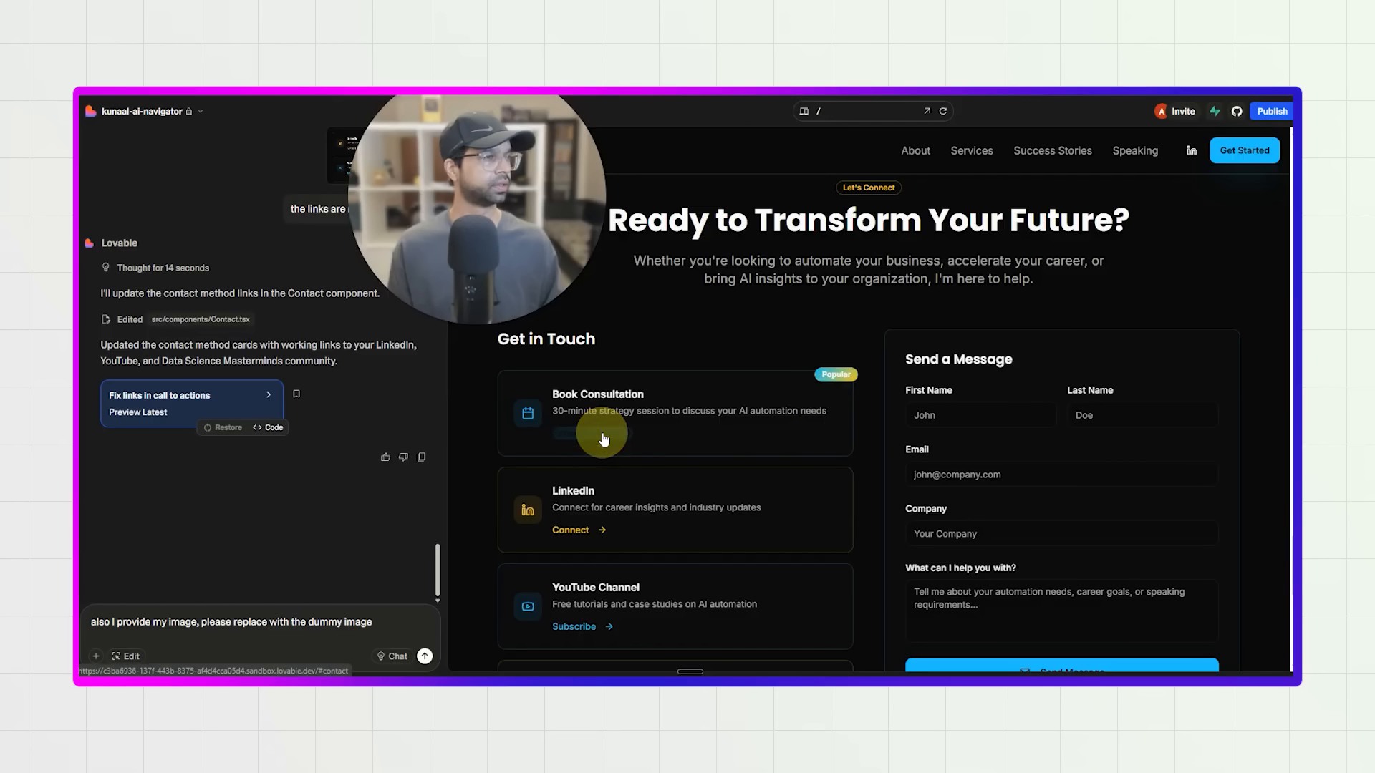
{"action": "left_click", "coordinate": [581, 533]}
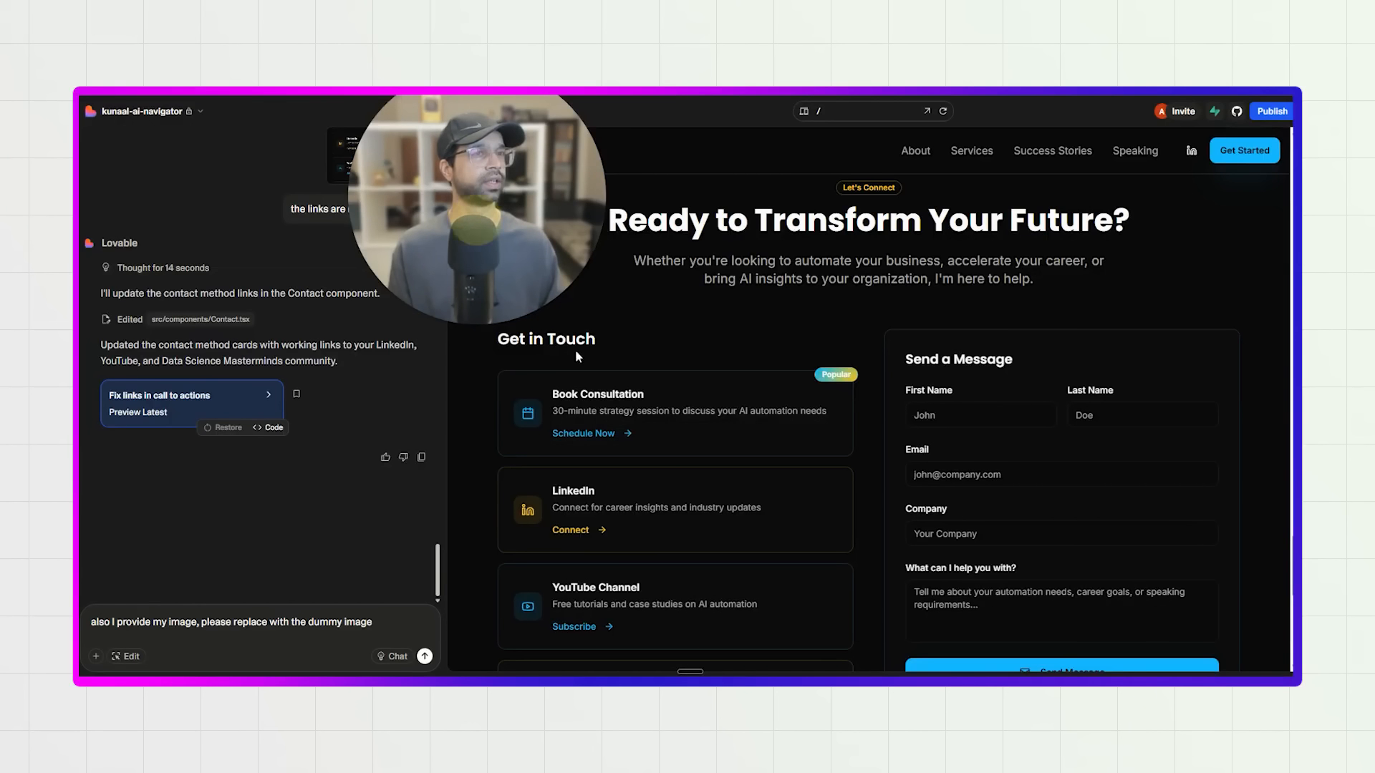
{"action": "left_click", "coordinate": [593, 628]}
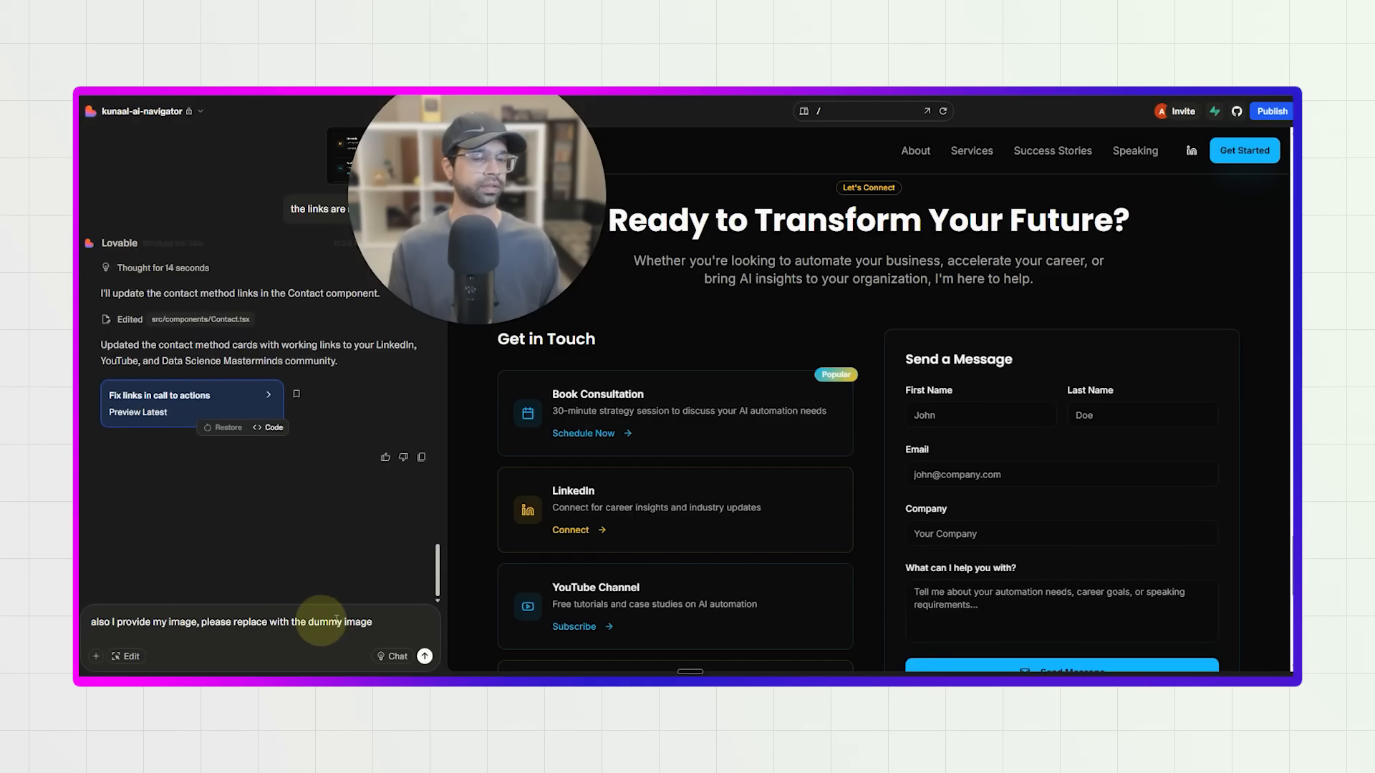
{"action": "type", "text": "."}
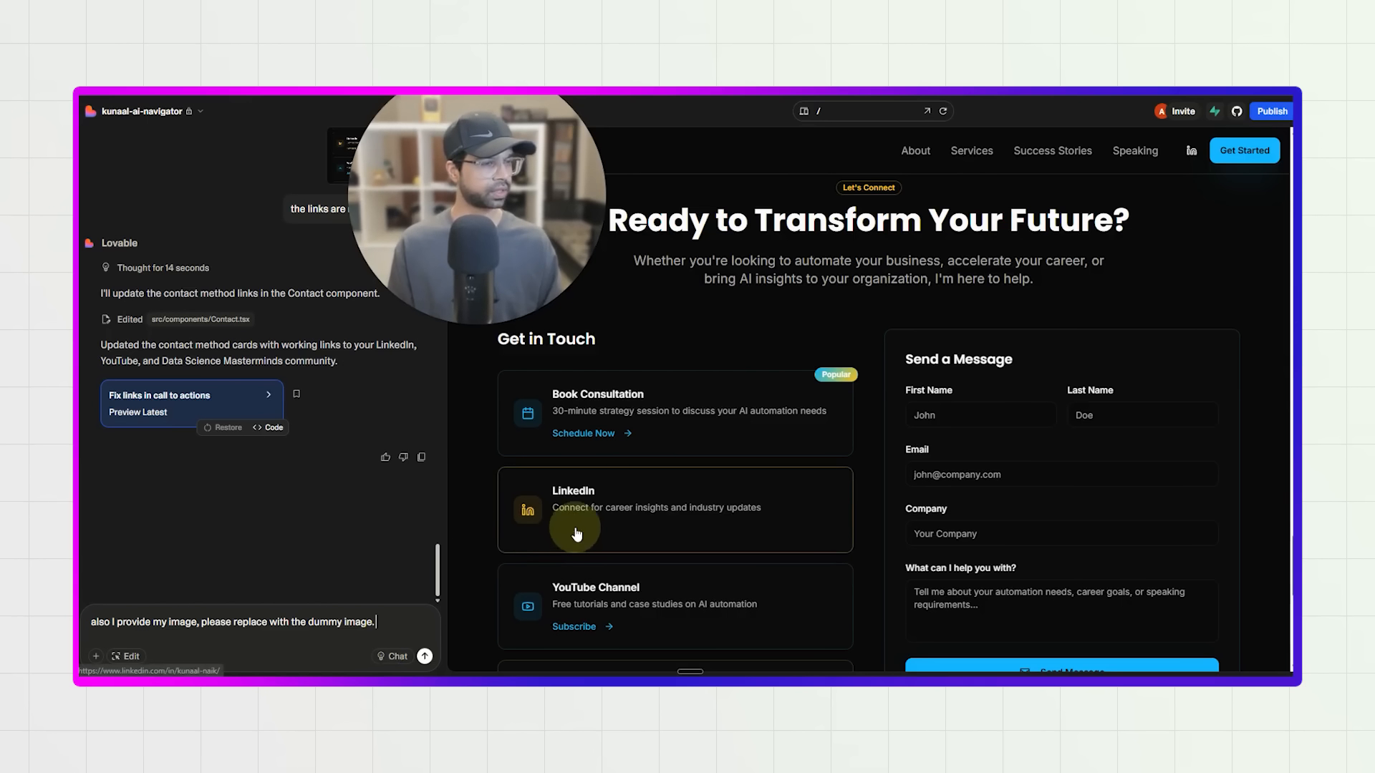
Test the YouTube Channel card's Subscribe link and the Data Science Masterminds card's Join Community link in the contact section.
{"action": "scroll", "coordinate": [588, 573], "scroll_direction": "down", "scroll_amount": 1}
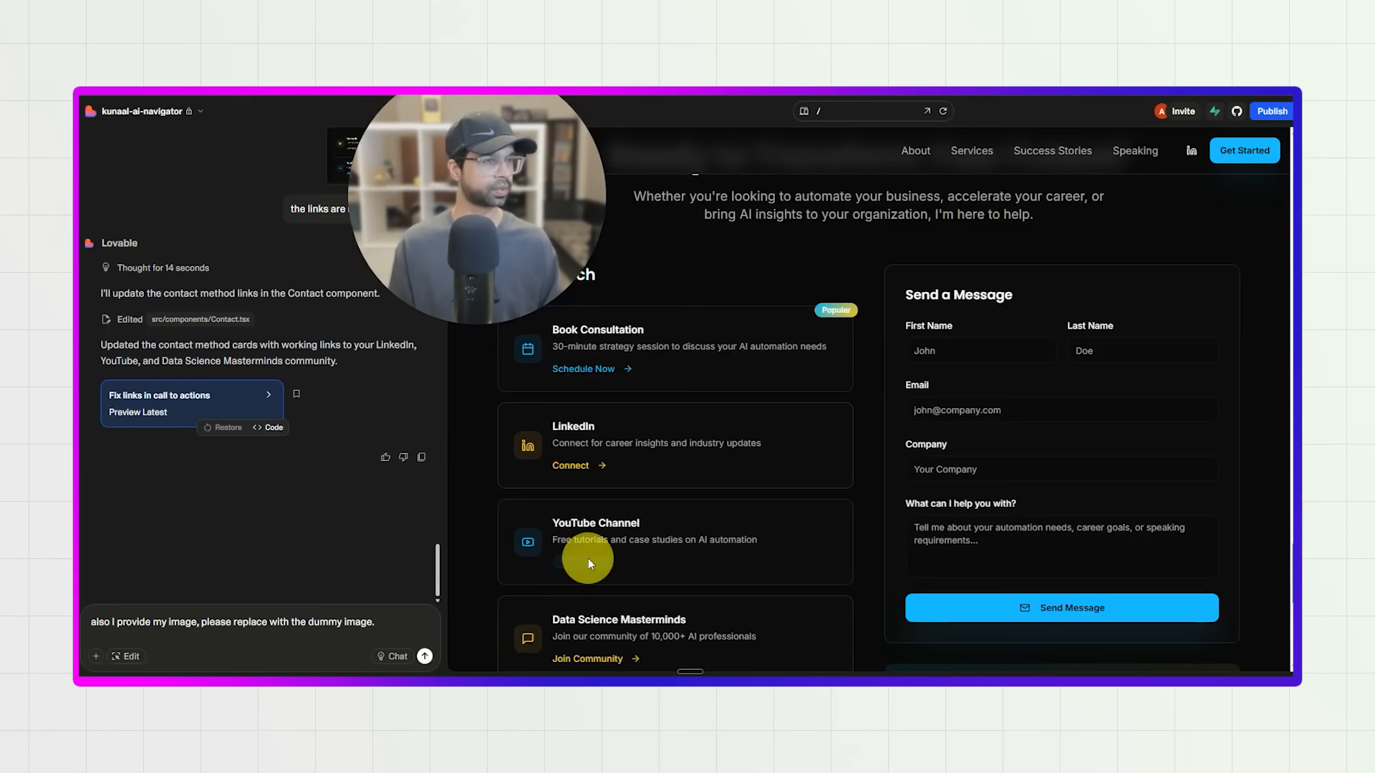
{"action": "left_click", "coordinate": [589, 562]}
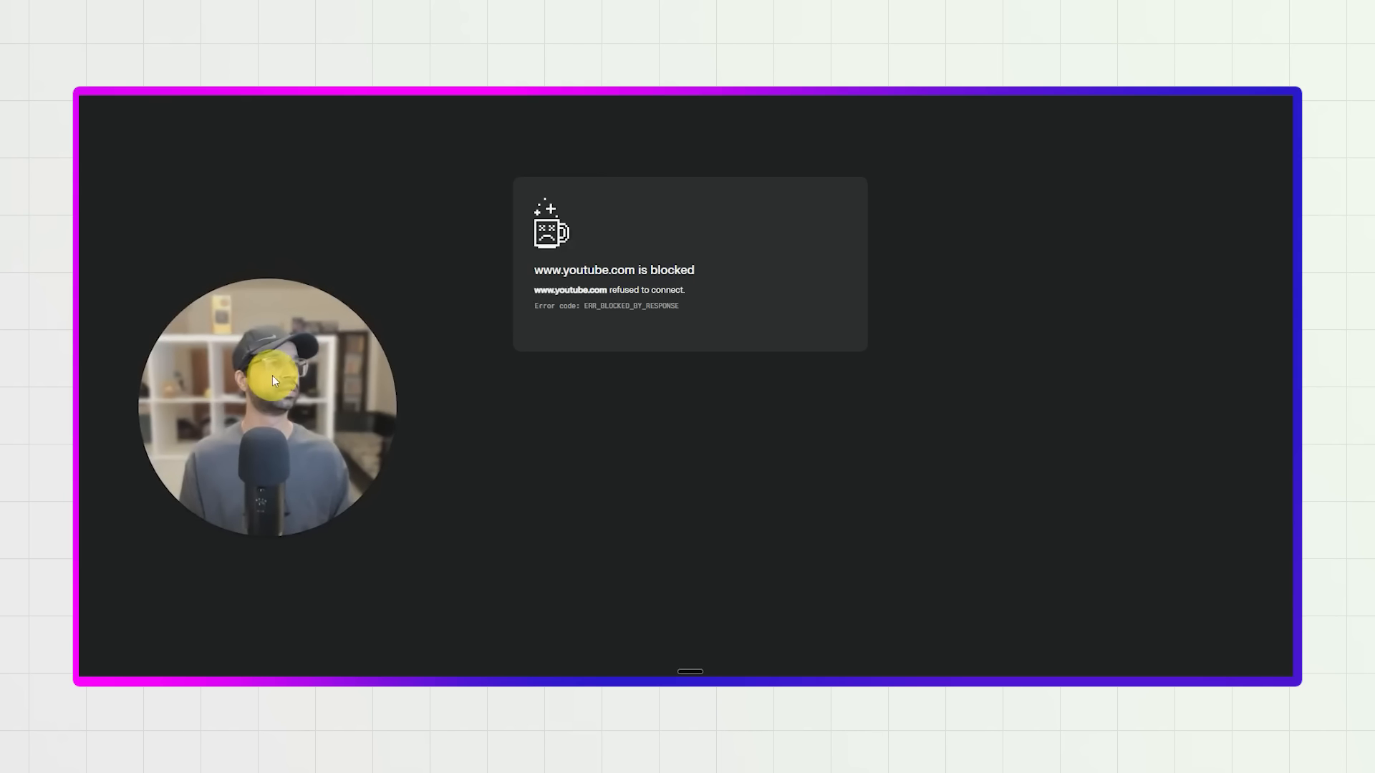
{"action": "left_click_drag", "start_coordinate": [274, 376], "coordinate": [400, 299]}
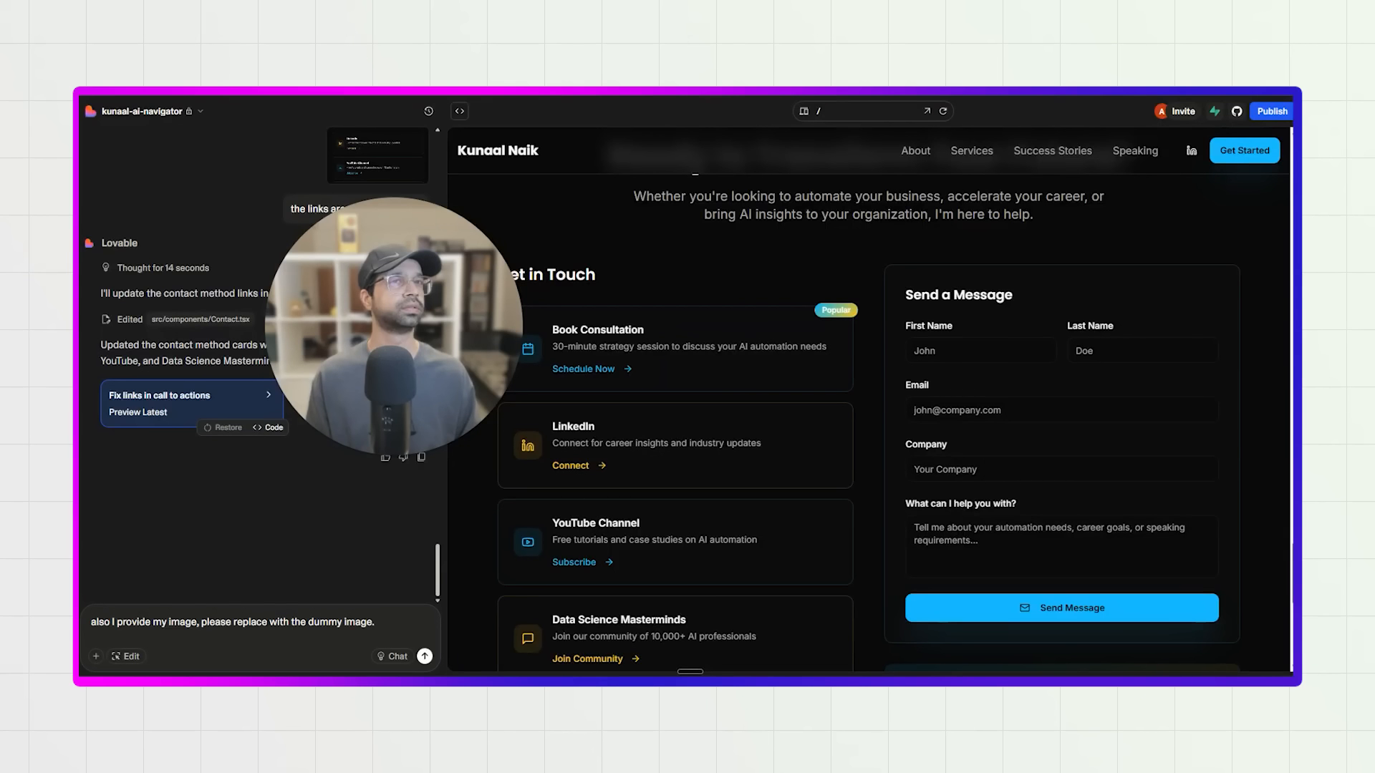
{"action": "left_click_drag", "start_coordinate": [420, 334], "coordinate": [417, 217]}
{"action": "scroll", "coordinate": [606, 528], "scroll_direction": "down", "scroll_amount": 2}
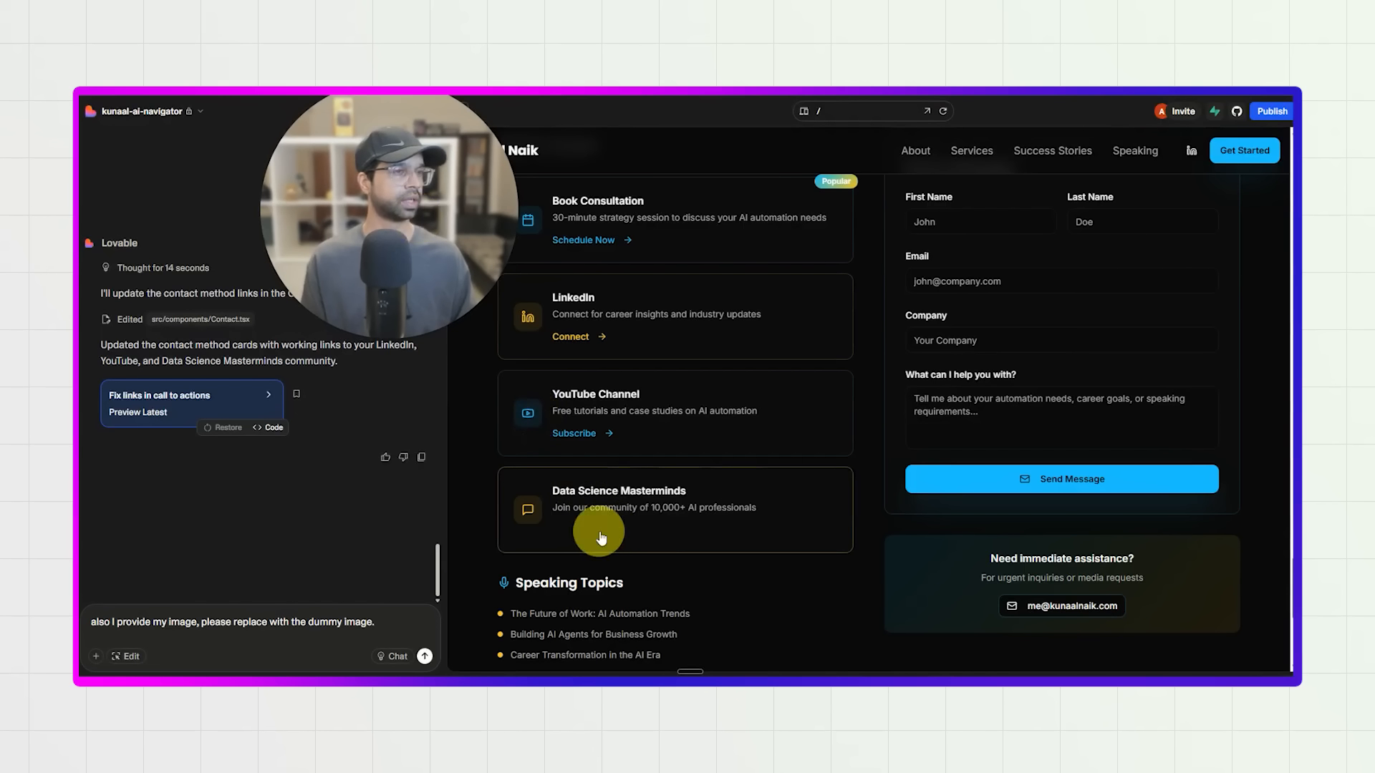
{"action": "left_click", "coordinate": [600, 531]}
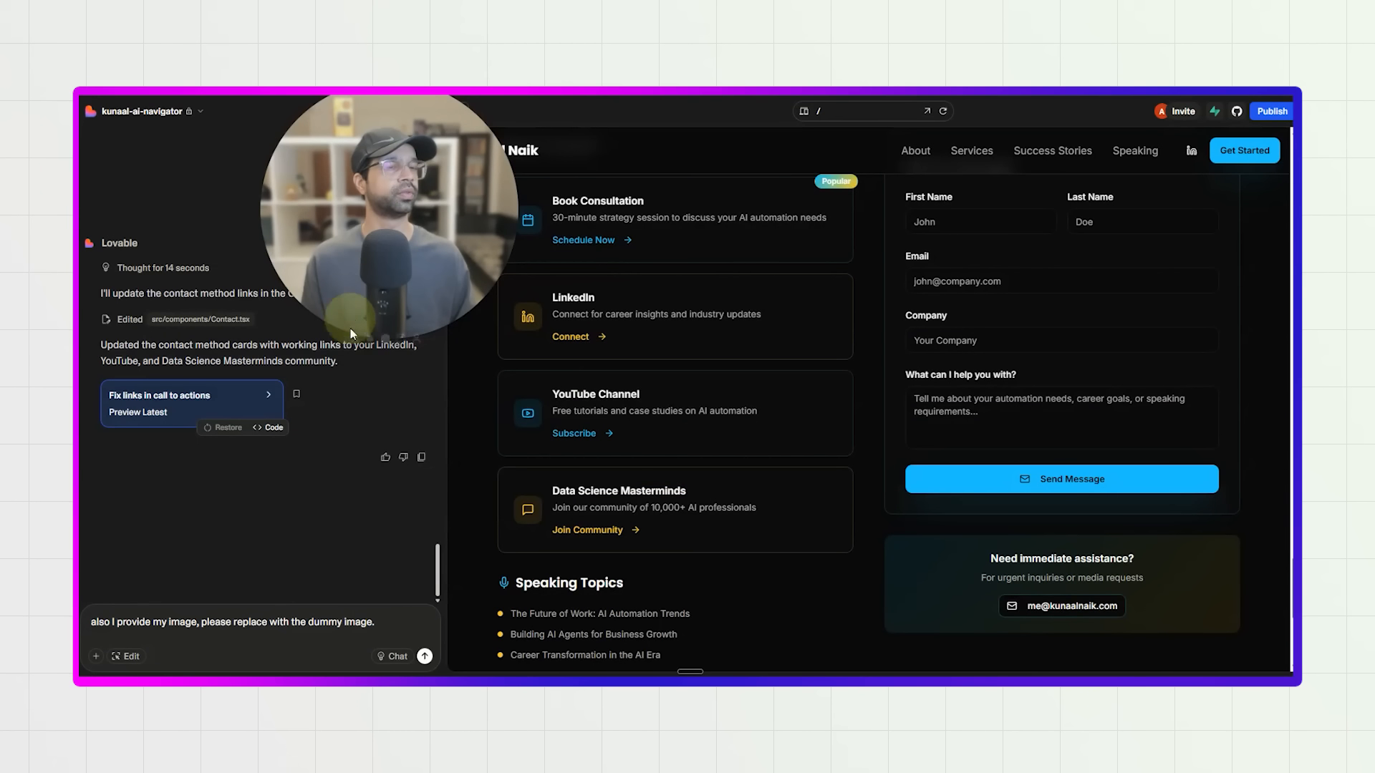
{"action": "left_click_drag", "start_coordinate": [351, 328], "coordinate": [246, 345]}
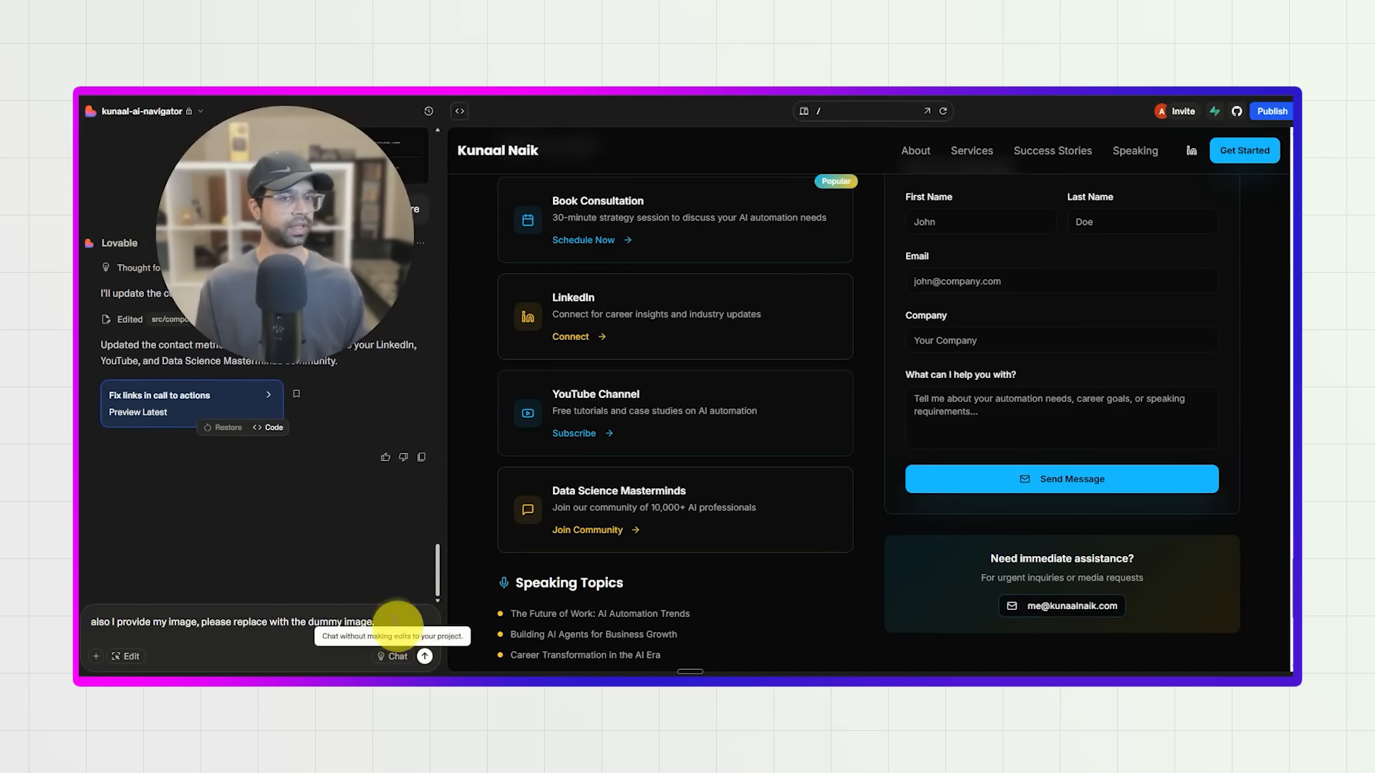
Send the drafted request to replace the dummy image and bring the preview back to the About section's portrait.
{"action": "key", "text": "Return"}
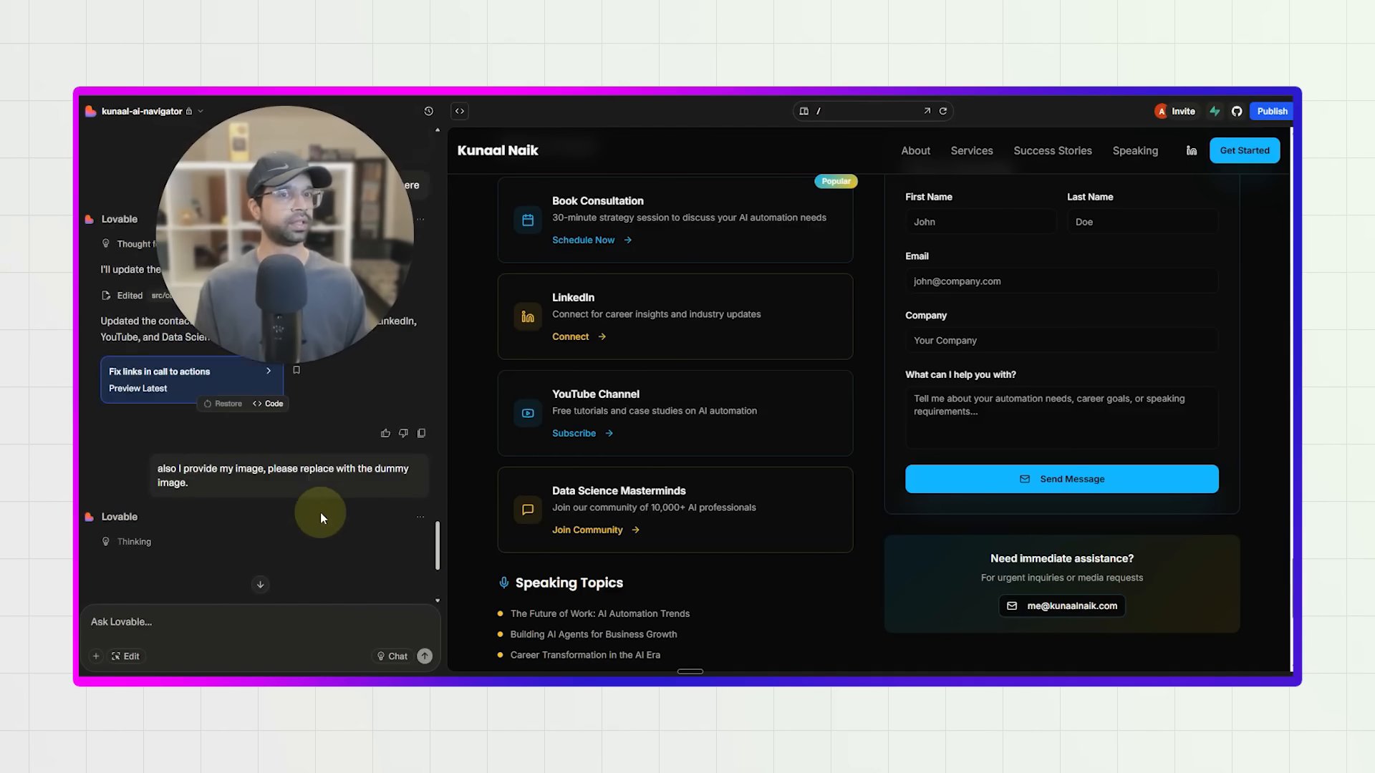
{"action": "scroll", "coordinate": [598, 409], "scroll_direction": "up", "scroll_amount": 3}
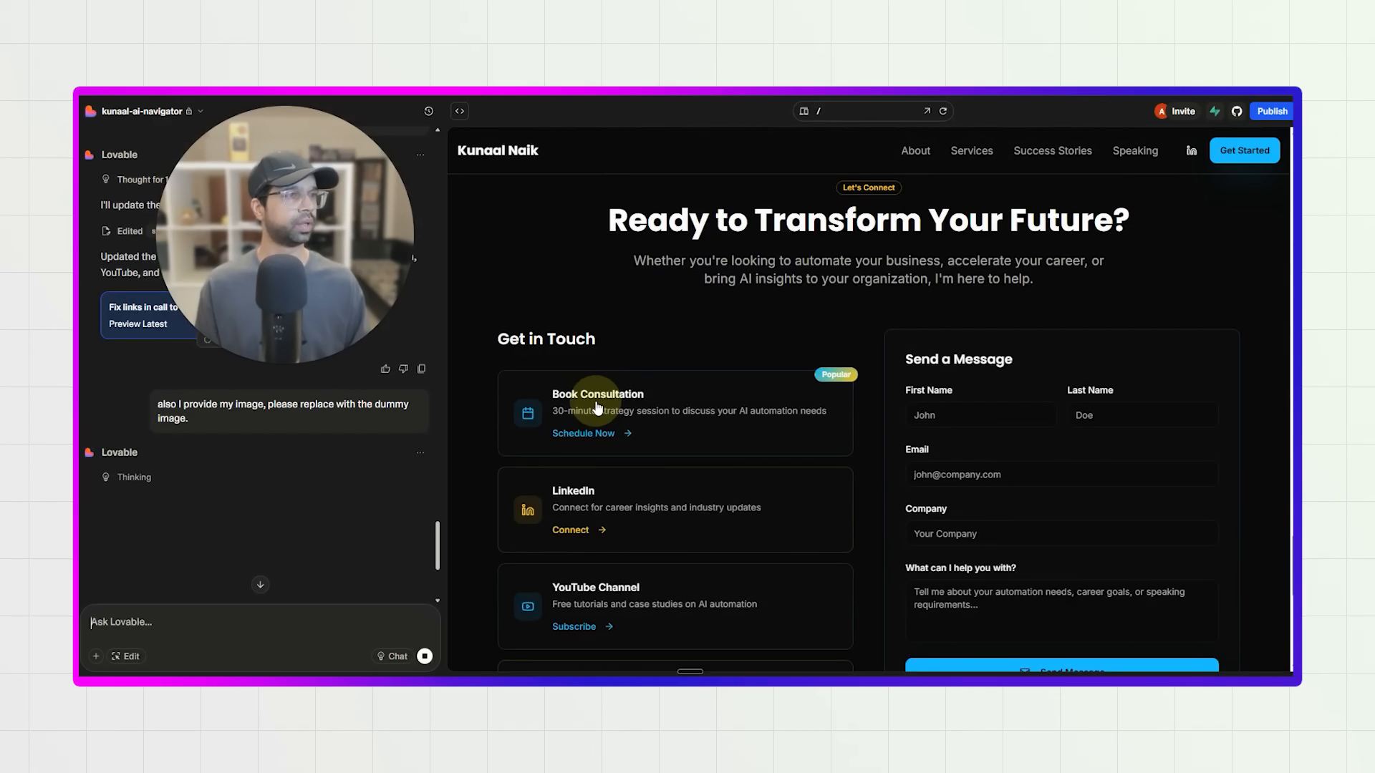
{"action": "scroll", "coordinate": [598, 408], "scroll_direction": "up", "scroll_amount": 10}
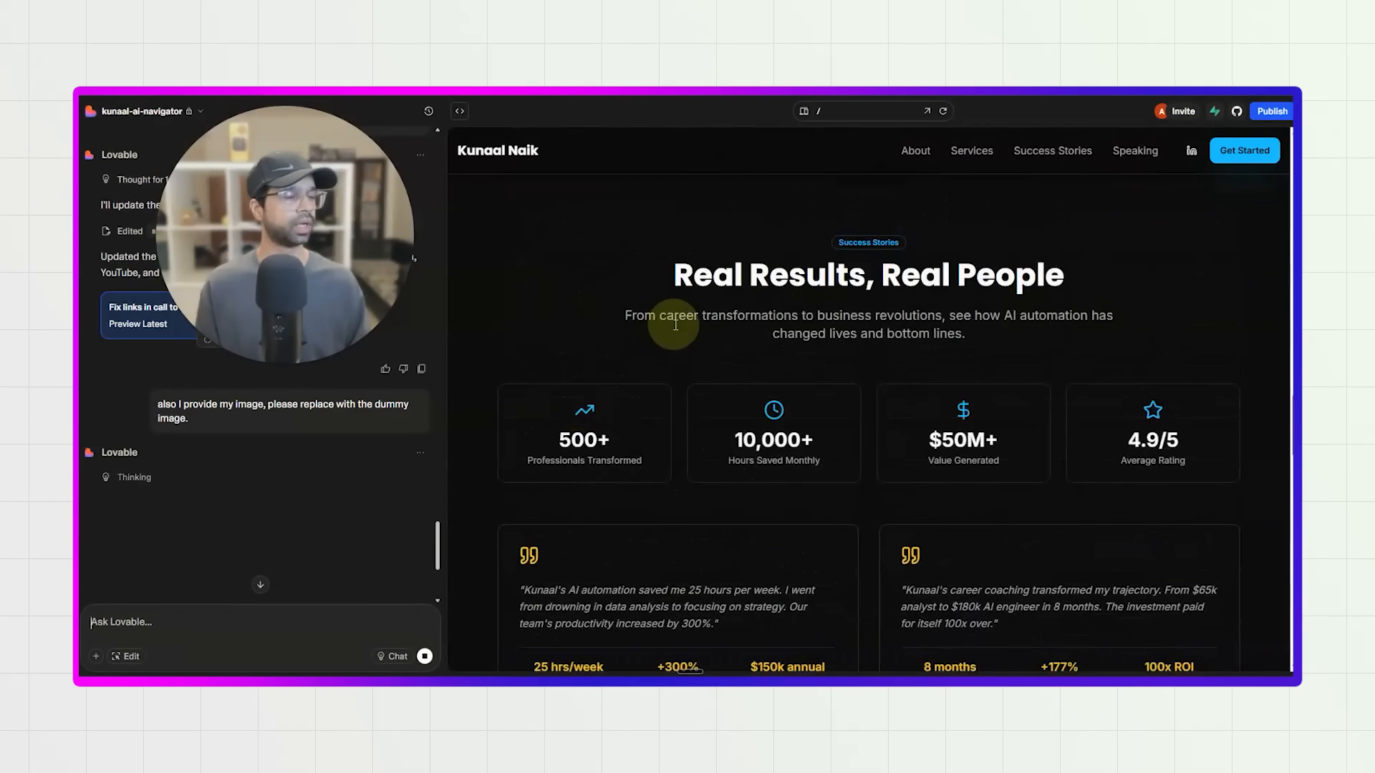
{"action": "scroll", "coordinate": [675, 325], "scroll_direction": "up", "scroll_amount": 10}
{"action": "scroll", "coordinate": [676, 328], "scroll_direction": "up", "scroll_amount": 2}
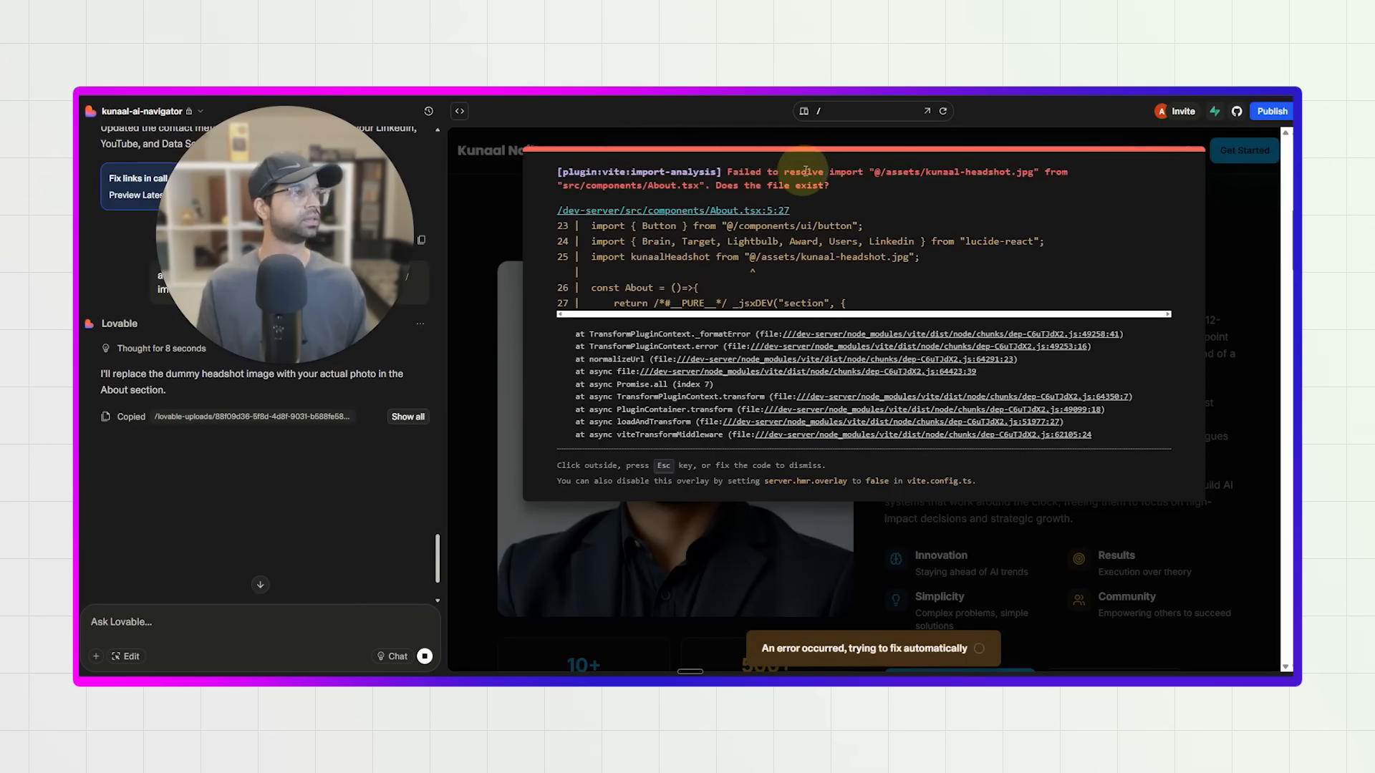
Examine the import error reported for the headshot file in the About component and check the chat's attachment options.
{"action": "left_click_drag", "start_coordinate": [812, 173], "coordinate": [948, 204]}
{"action": "left_click", "coordinate": [947, 205]}
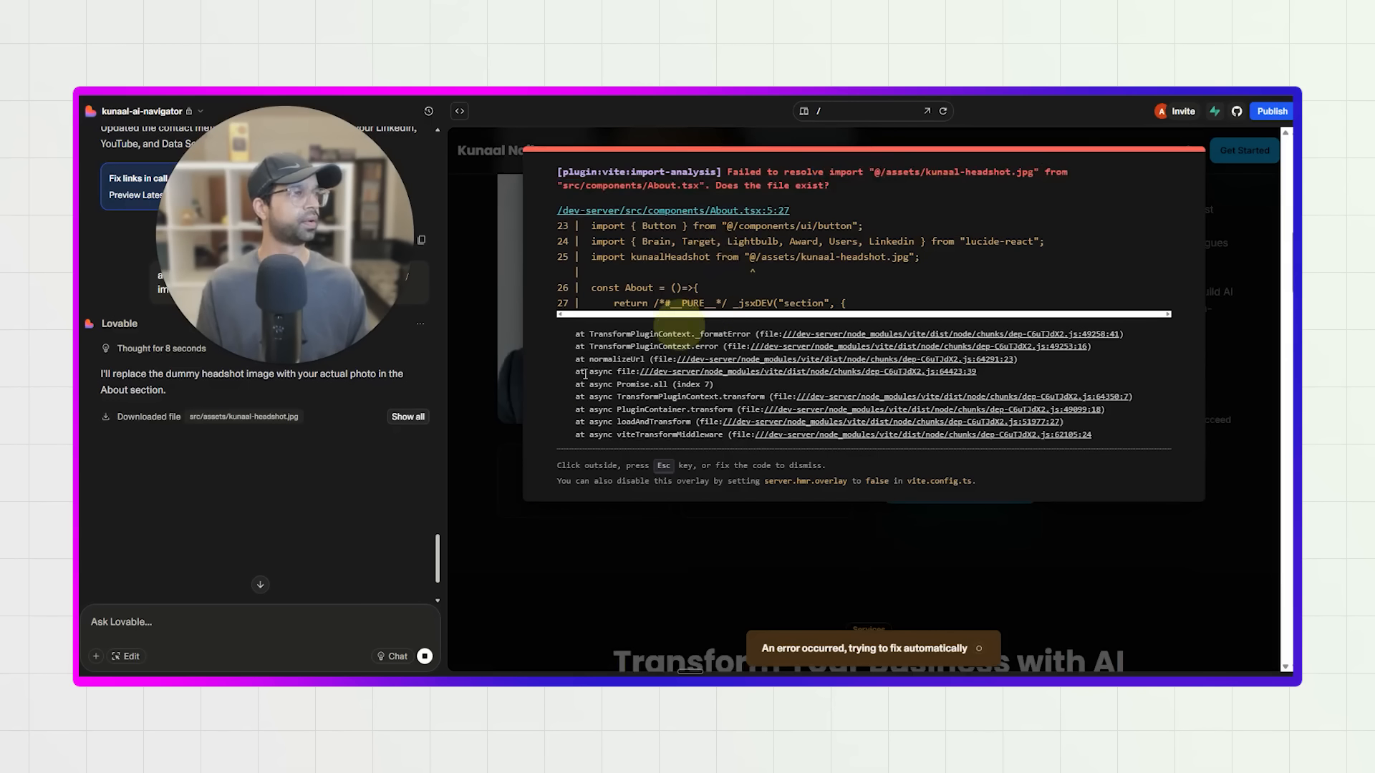
{"action": "left_click", "coordinate": [96, 656]}
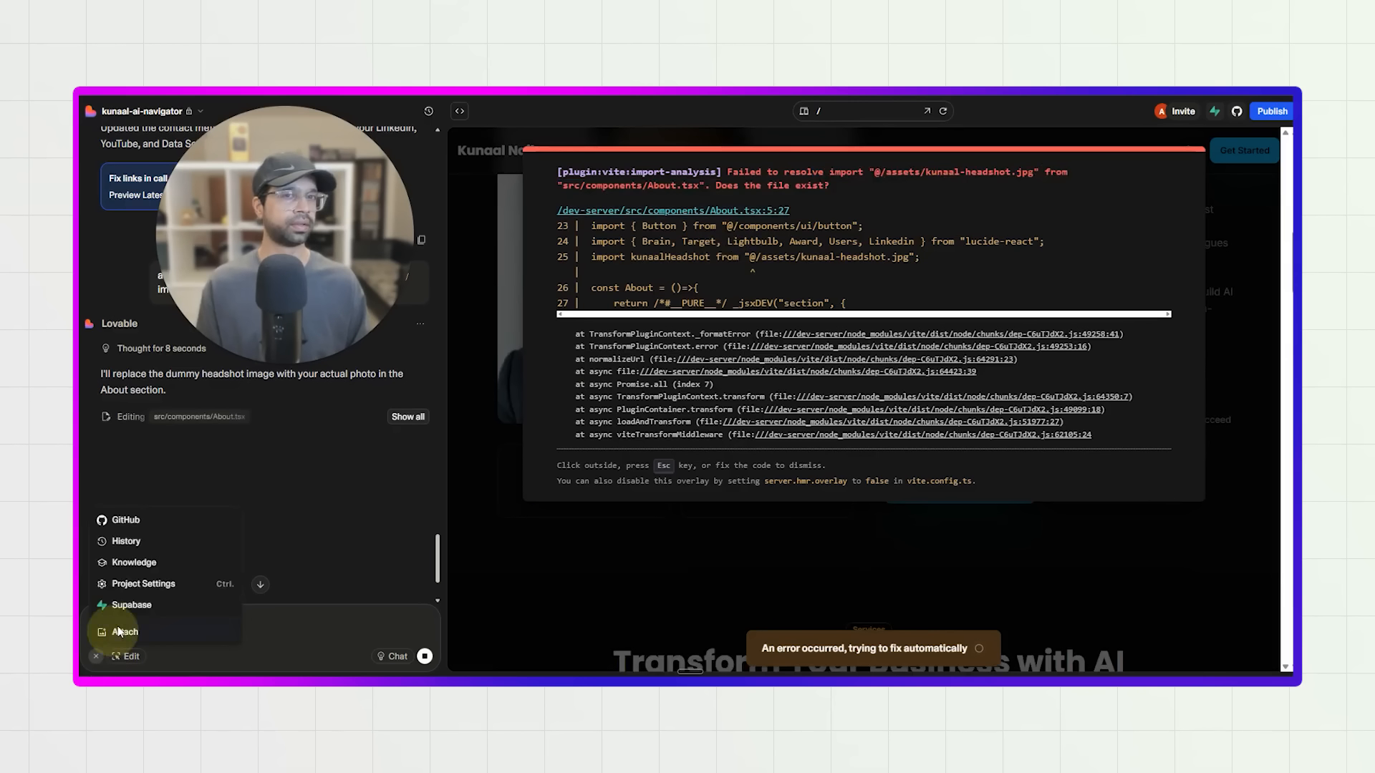
{"action": "left_click", "coordinate": [367, 490]}
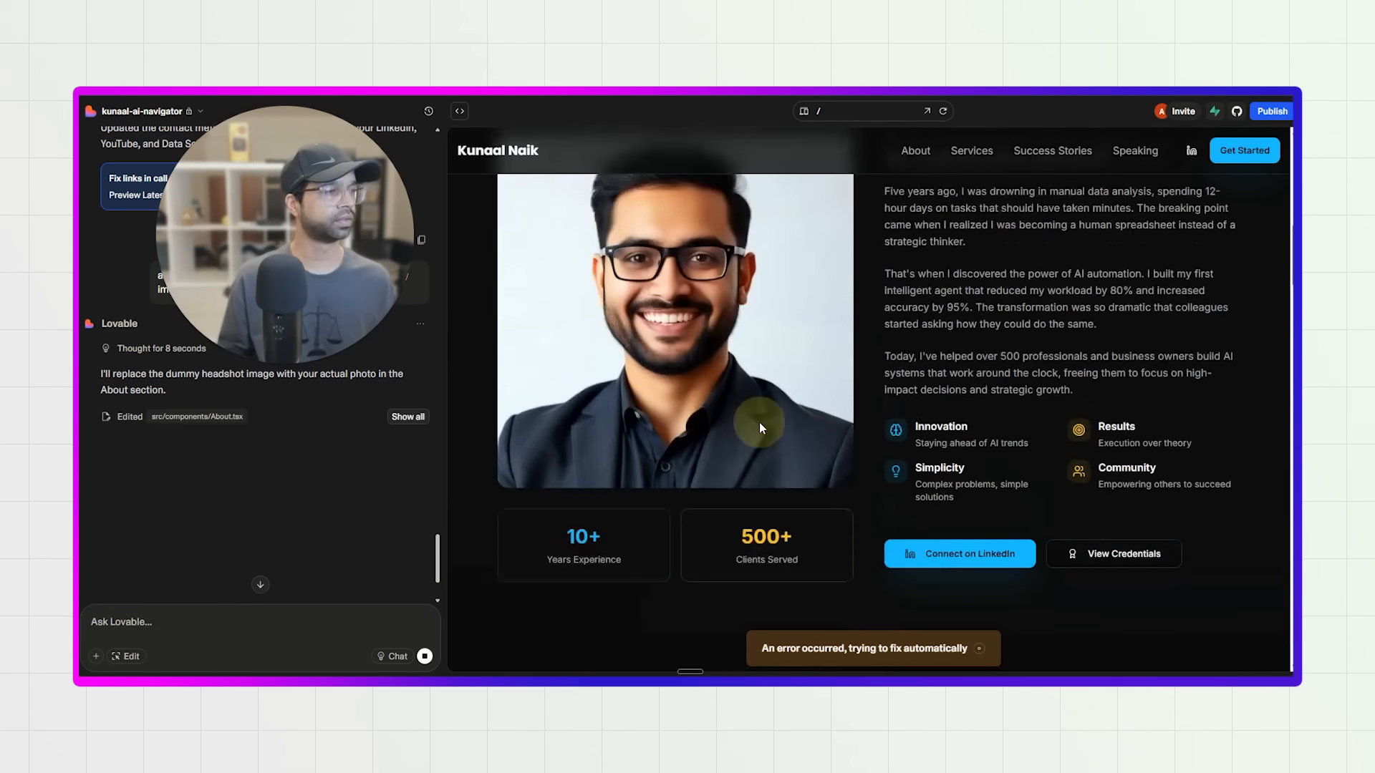
Check the portrait in the About section and look through the preview from the hero to the success stories.
{"action": "scroll", "coordinate": [760, 422], "scroll_direction": "up", "scroll_amount": 3}
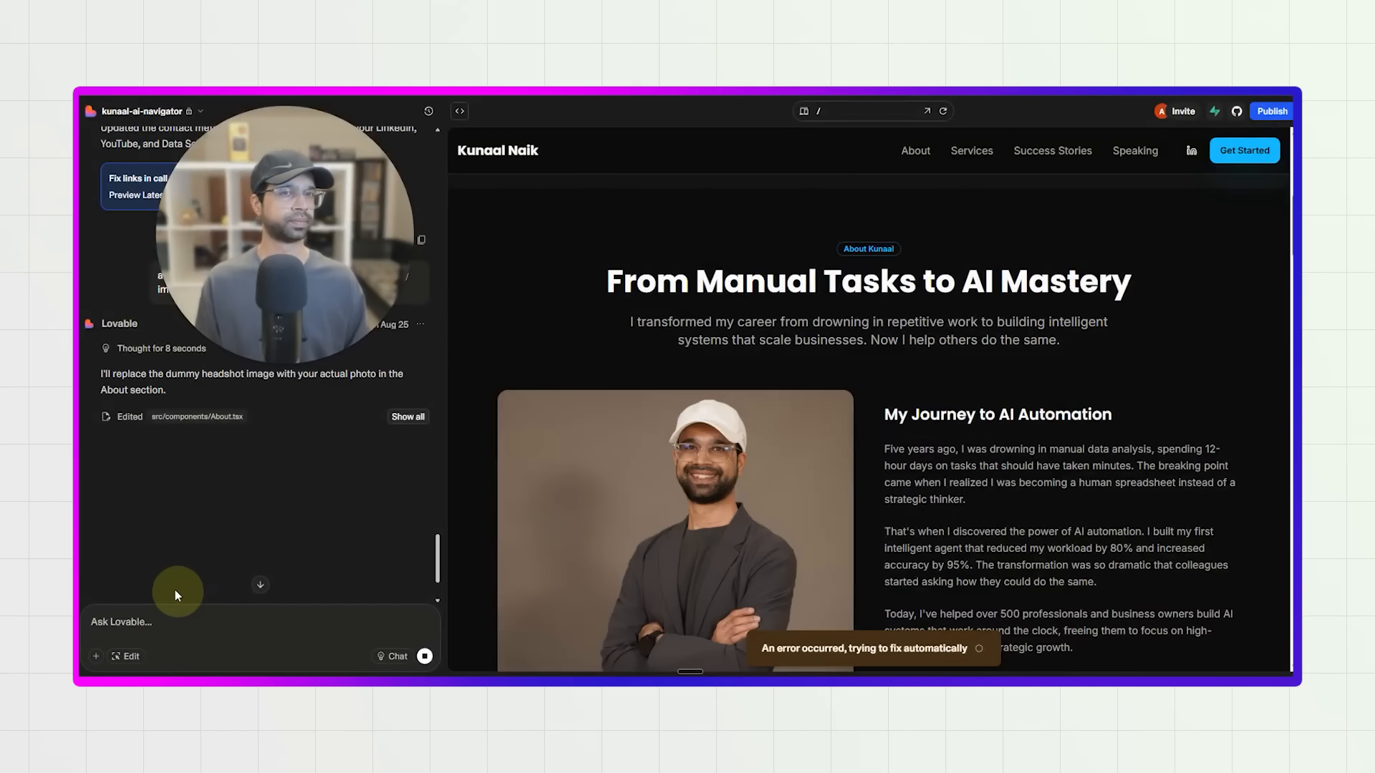
{"action": "scroll", "coordinate": [660, 480], "scroll_direction": "down", "scroll_amount": 3}
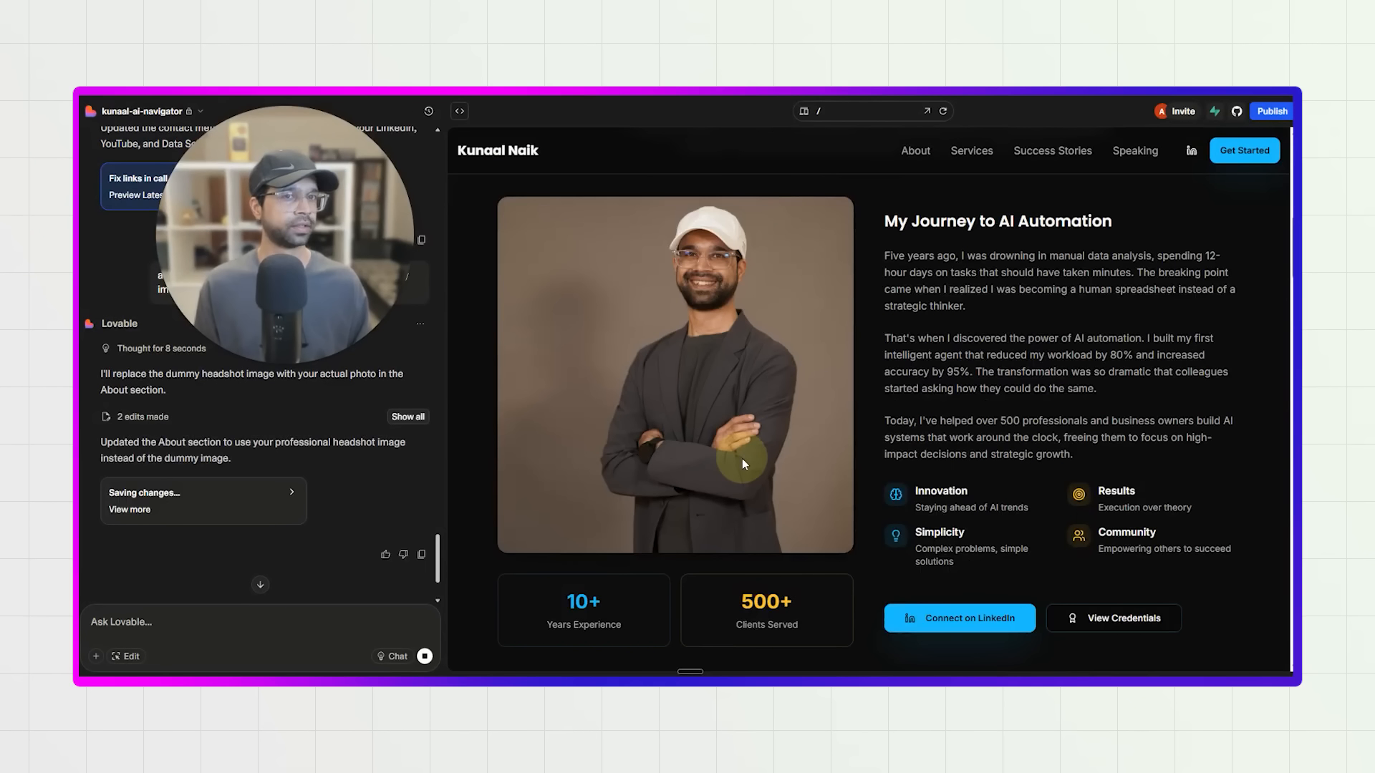
{"action": "scroll", "coordinate": [741, 462], "scroll_direction": "down", "scroll_amount": 2}
{"action": "scroll", "coordinate": [824, 564], "scroll_direction": "up", "scroll_amount": 10}
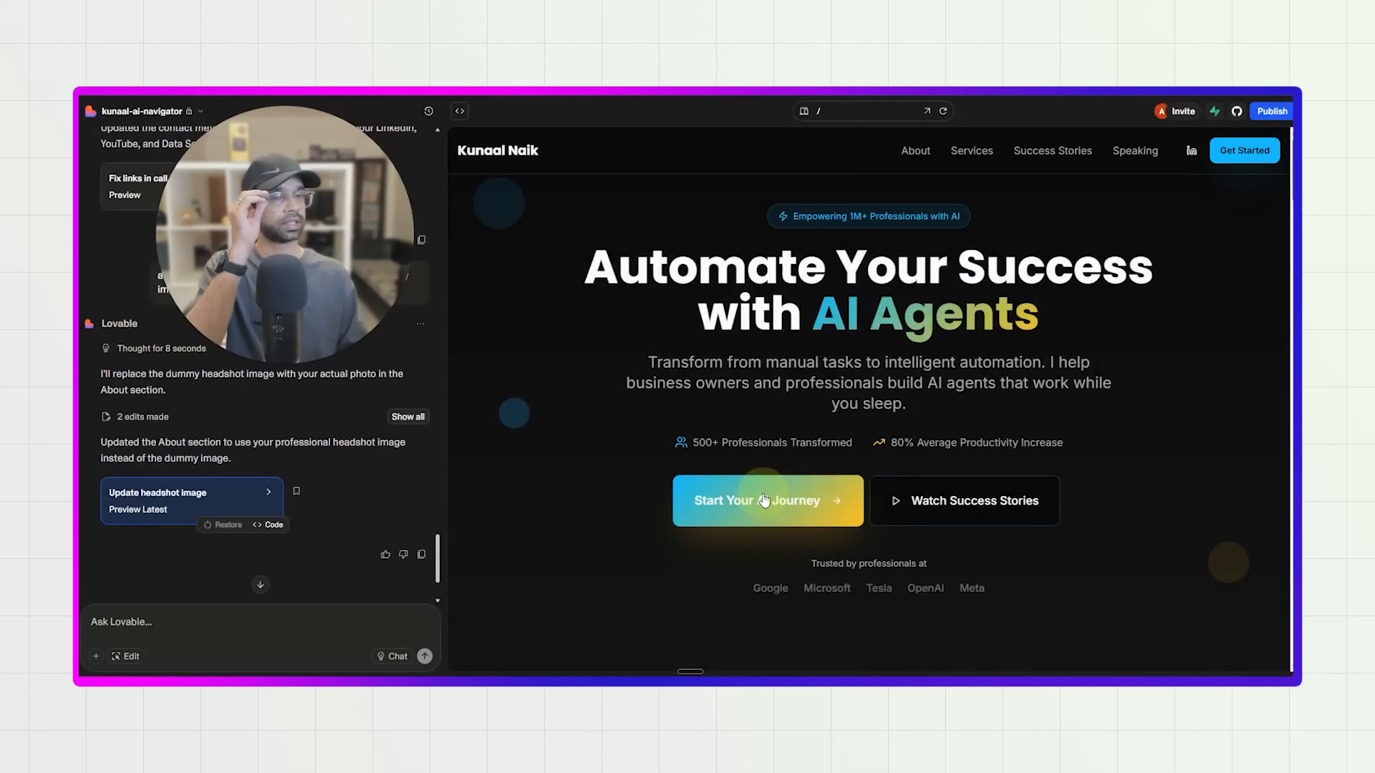
{"action": "scroll", "coordinate": [799, 350], "scroll_direction": "down", "scroll_amount": 15}
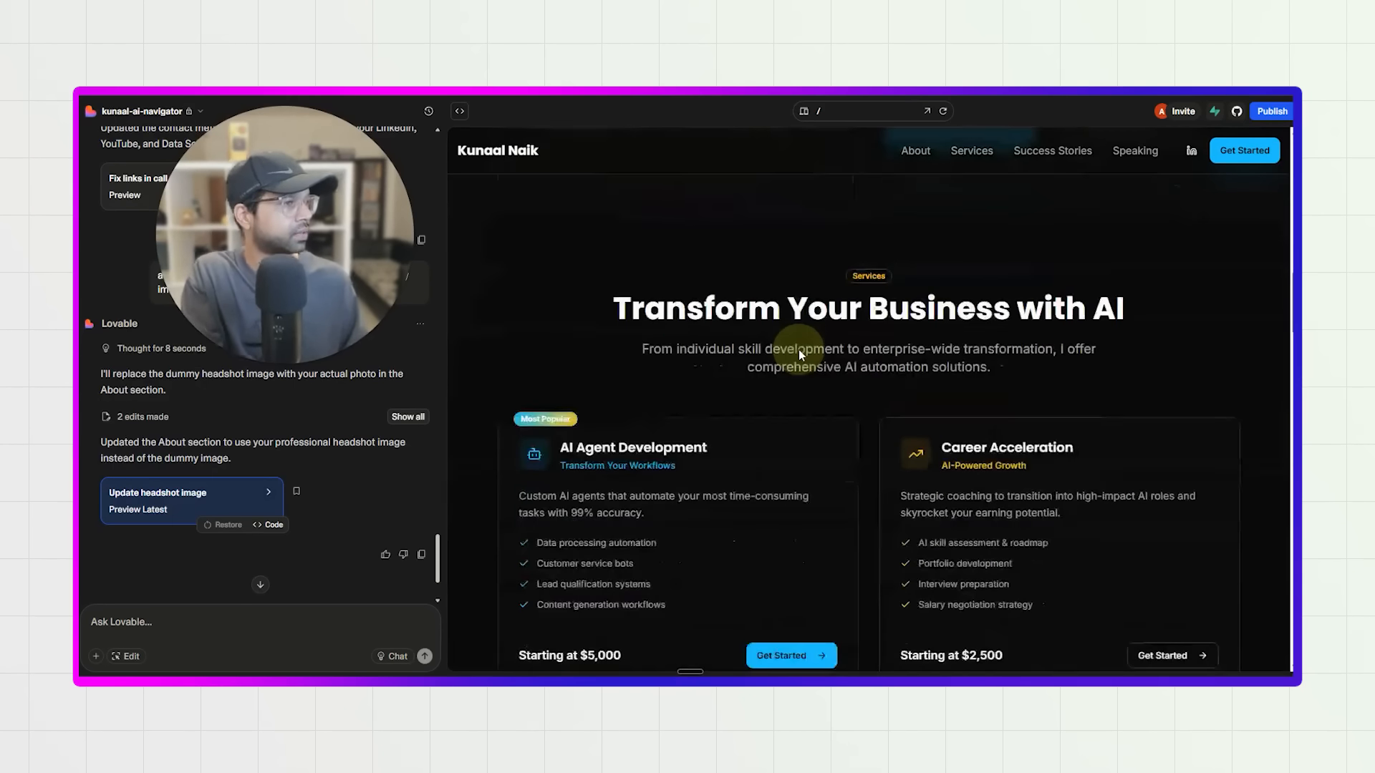
{"action": "scroll", "coordinate": [799, 352], "scroll_direction": "down", "scroll_amount": 5}
{"action": "scroll", "coordinate": [122, 513], "scroll_direction": "down", "scroll_amount": 2}
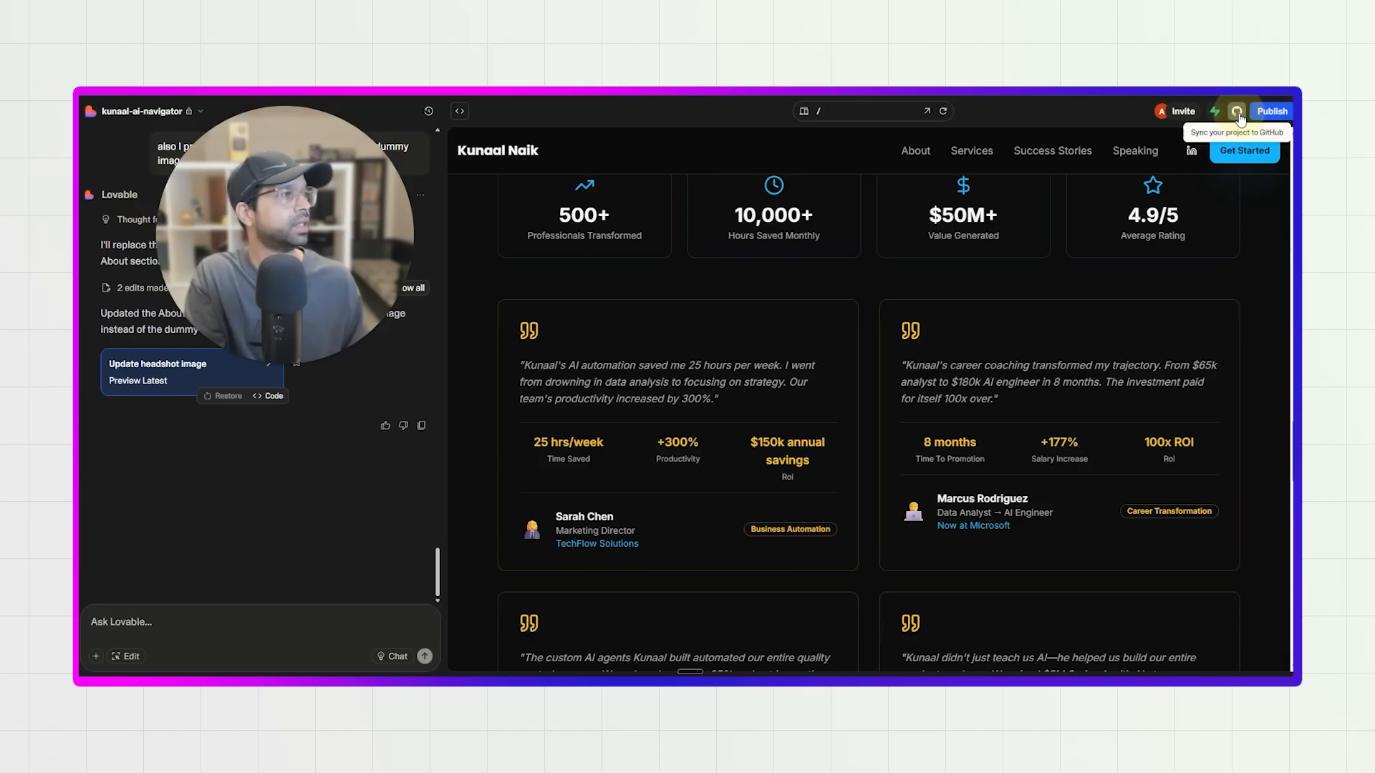
Publish the project at its default lovable.app address and copy the published site's link.
{"action": "left_click", "coordinate": [1264, 112]}
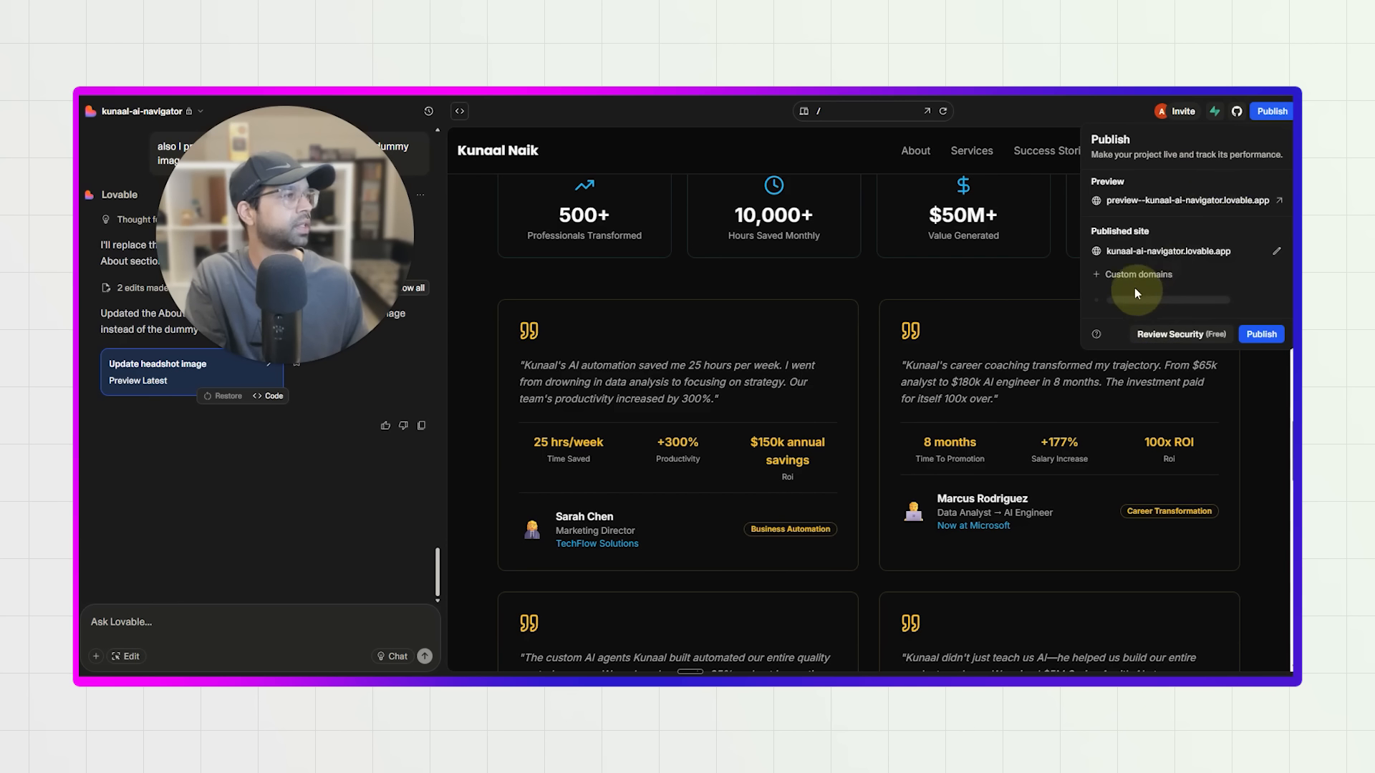
{"action": "left_click", "coordinate": [1266, 337]}
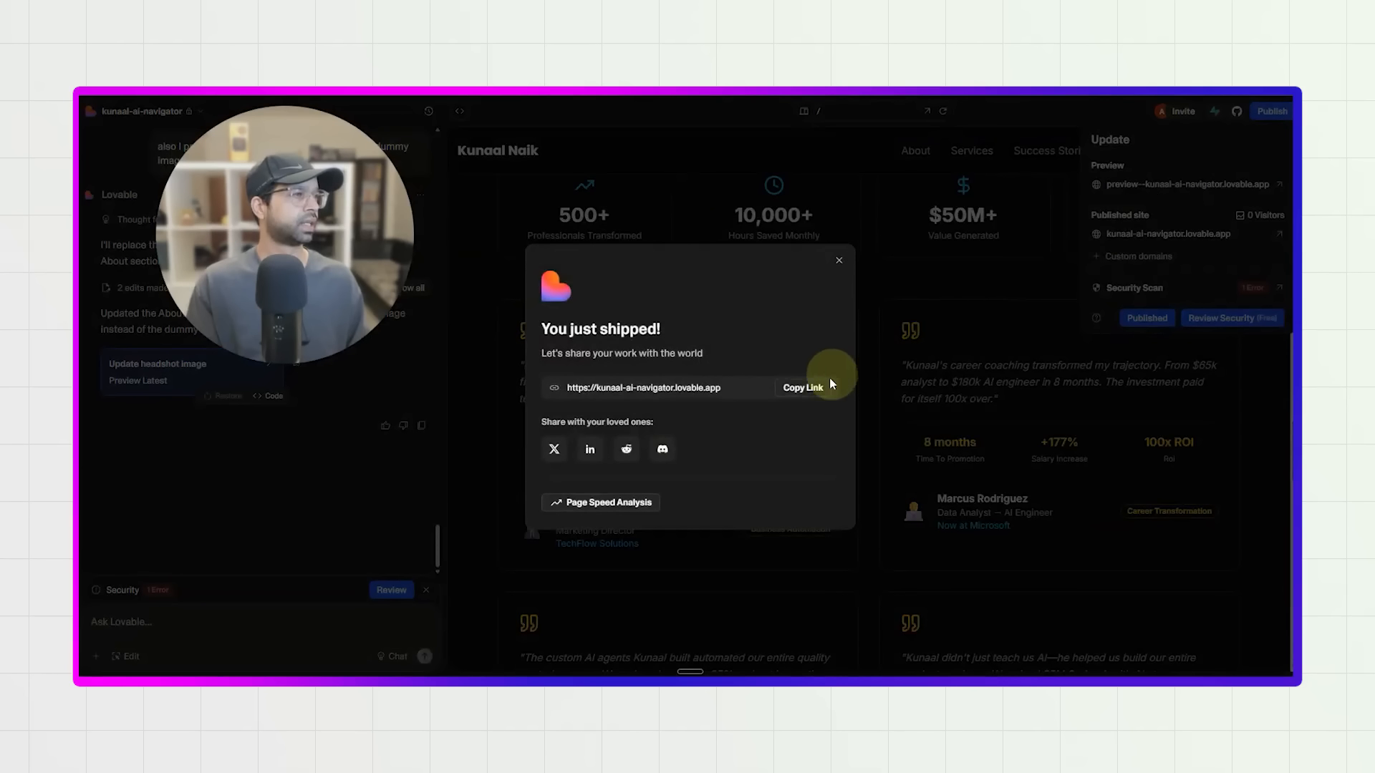
{"action": "left_click", "coordinate": [808, 389]}
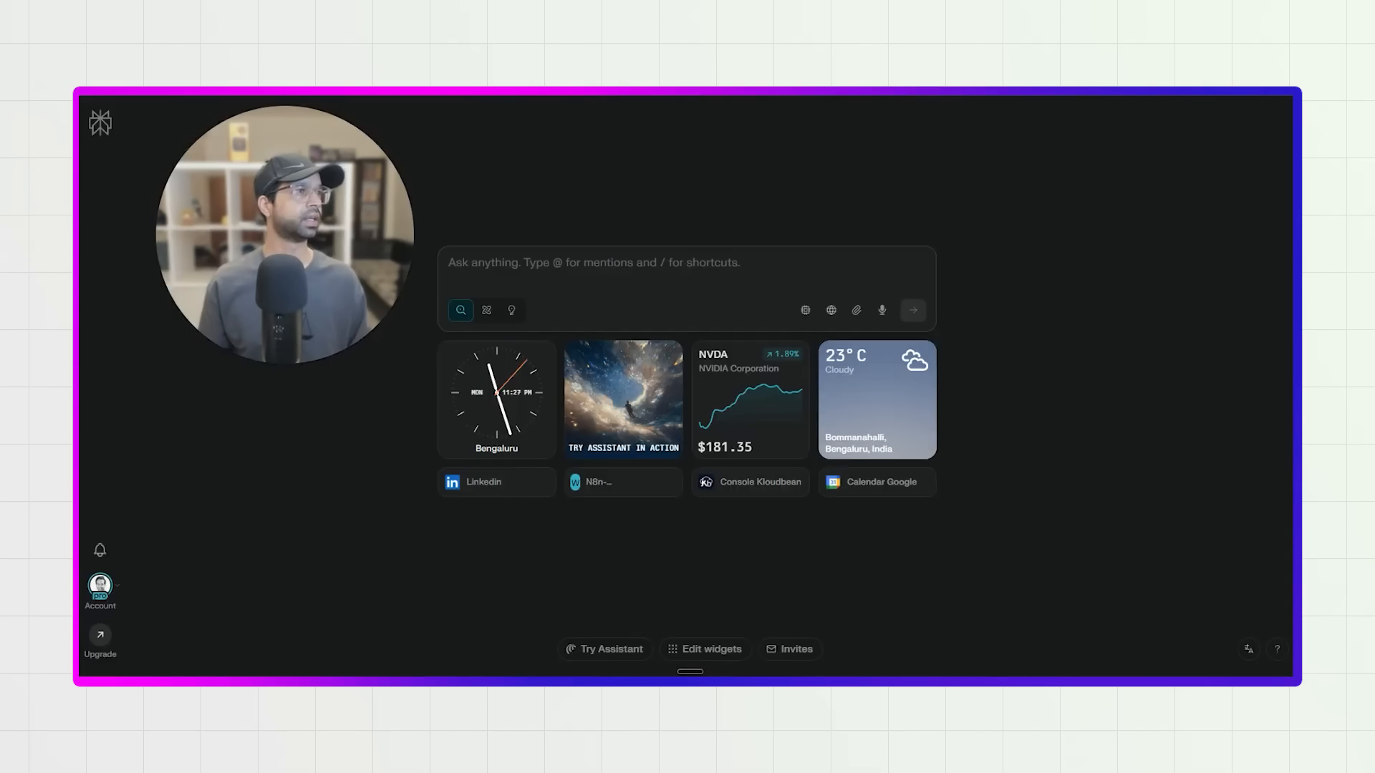
Open the copied link of the published site in a new browser tab.
{"action": "key", "text": "ctrl+v"}
{"action": "key", "text": "ctrl+a"}
{"action": "key", "text": "ctrl+v"}
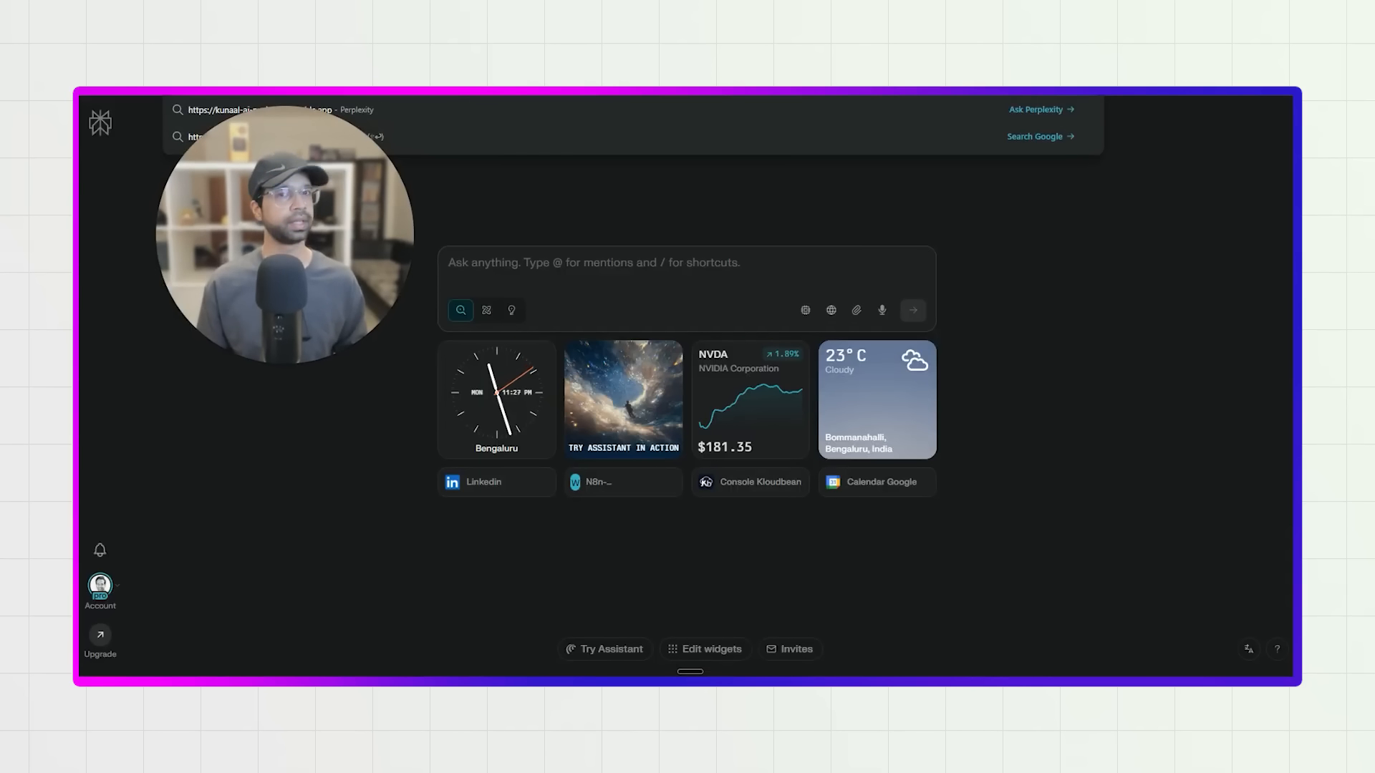
{"action": "key", "text": "Return"}
{"action": "left_click_drag", "start_coordinate": [312, 227], "coordinate": [1119, 362]}
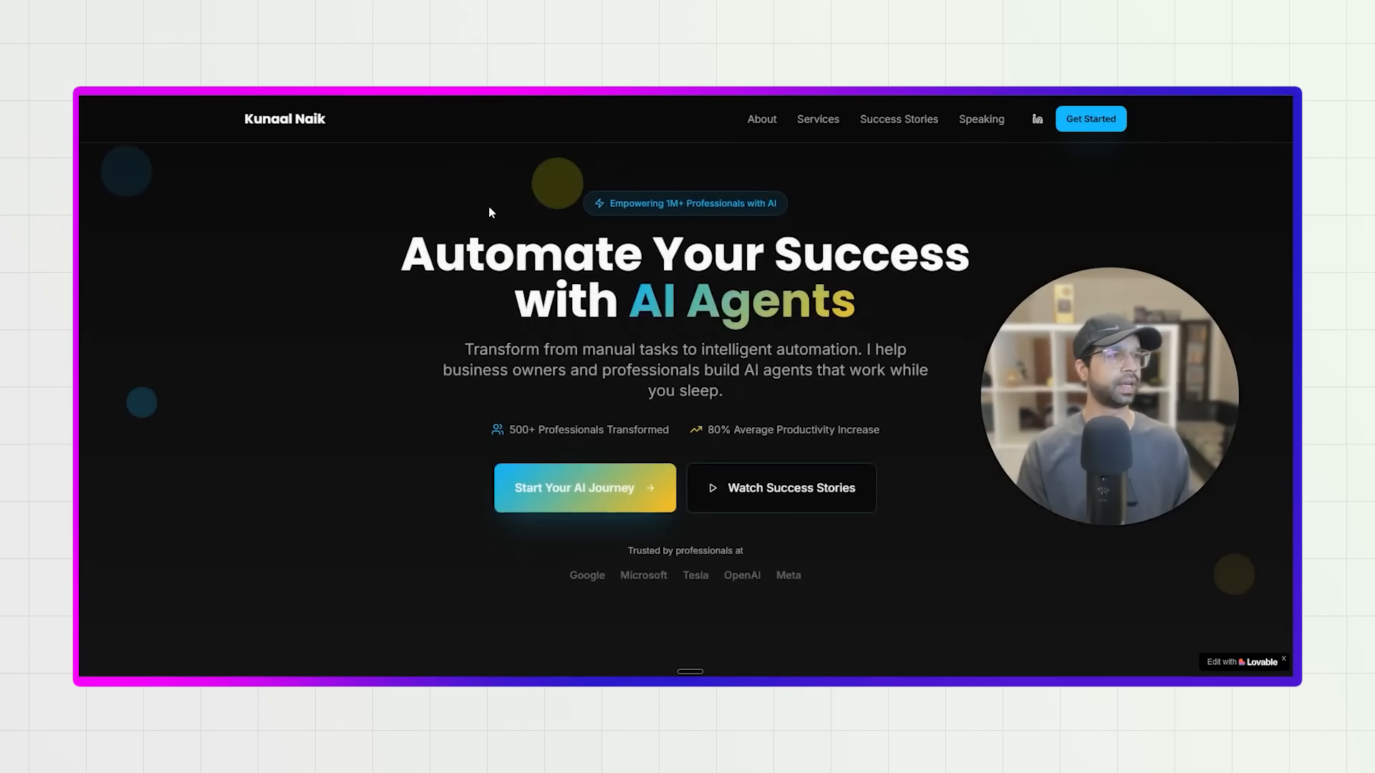
Look through the published site from the hero to the success stories and back up.
{"action": "scroll", "coordinate": [439, 361], "scroll_direction": "down", "scroll_amount": 15}
{"action": "scroll", "coordinate": [464, 375], "scroll_direction": "down", "scroll_amount": 20}
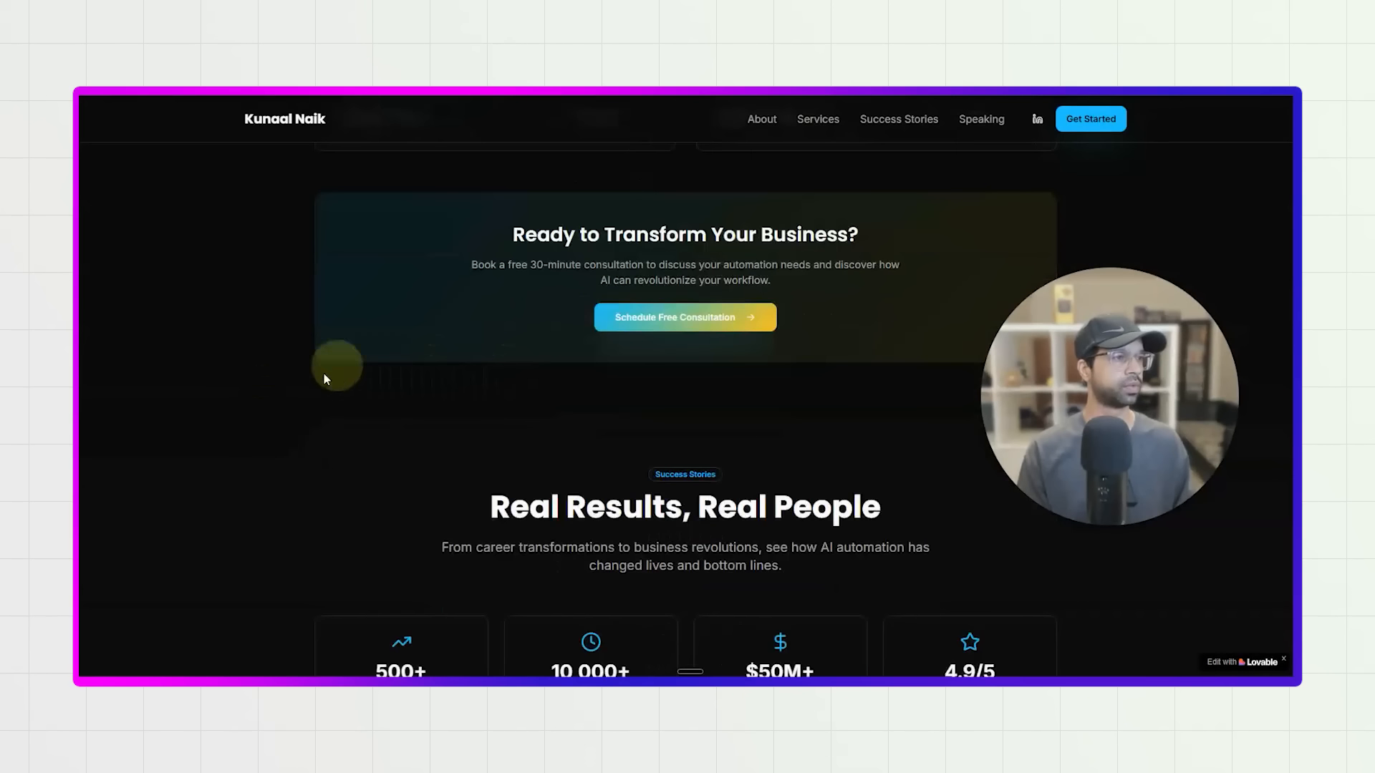
{"action": "scroll", "coordinate": [360, 401], "scroll_direction": "up", "scroll_amount": 20}
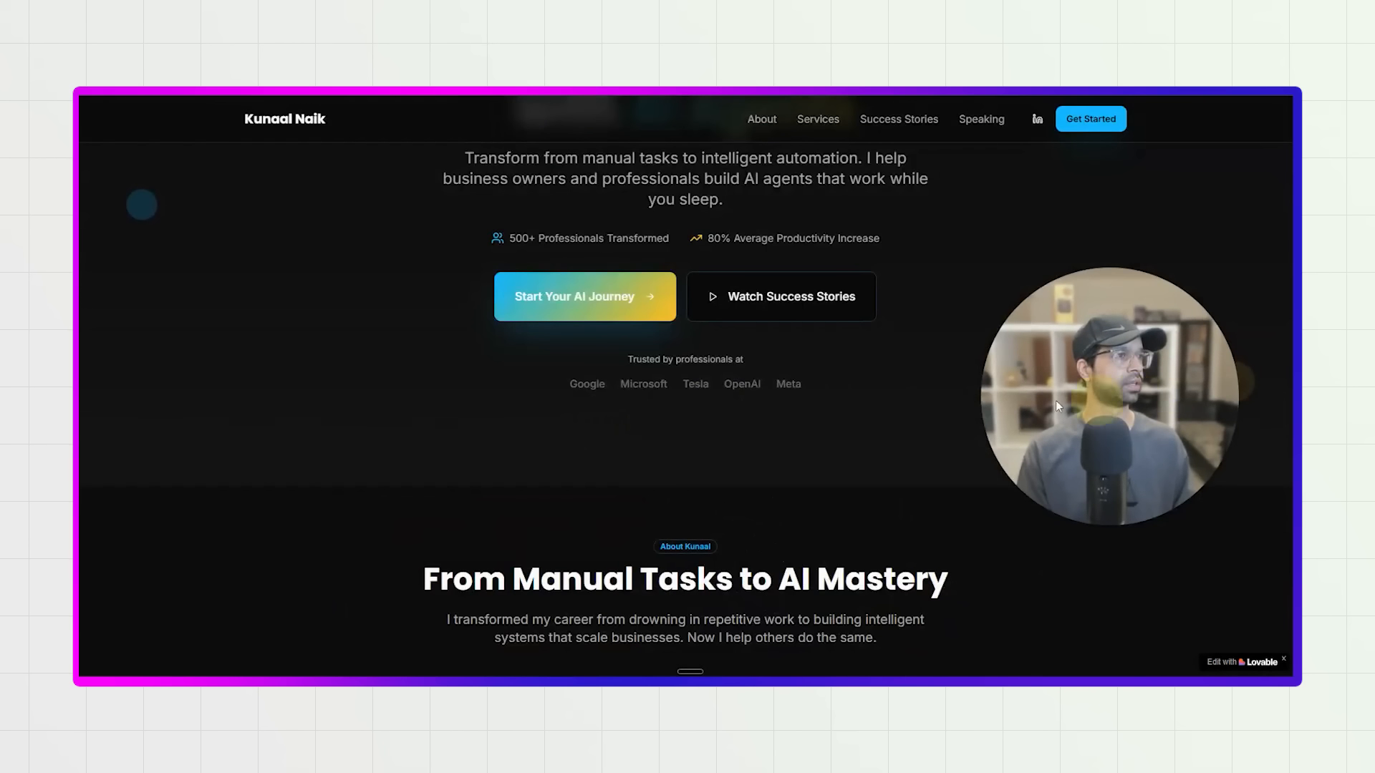
{"action": "scroll", "coordinate": [1107, 406], "scroll_direction": "up", "scroll_amount": 3}
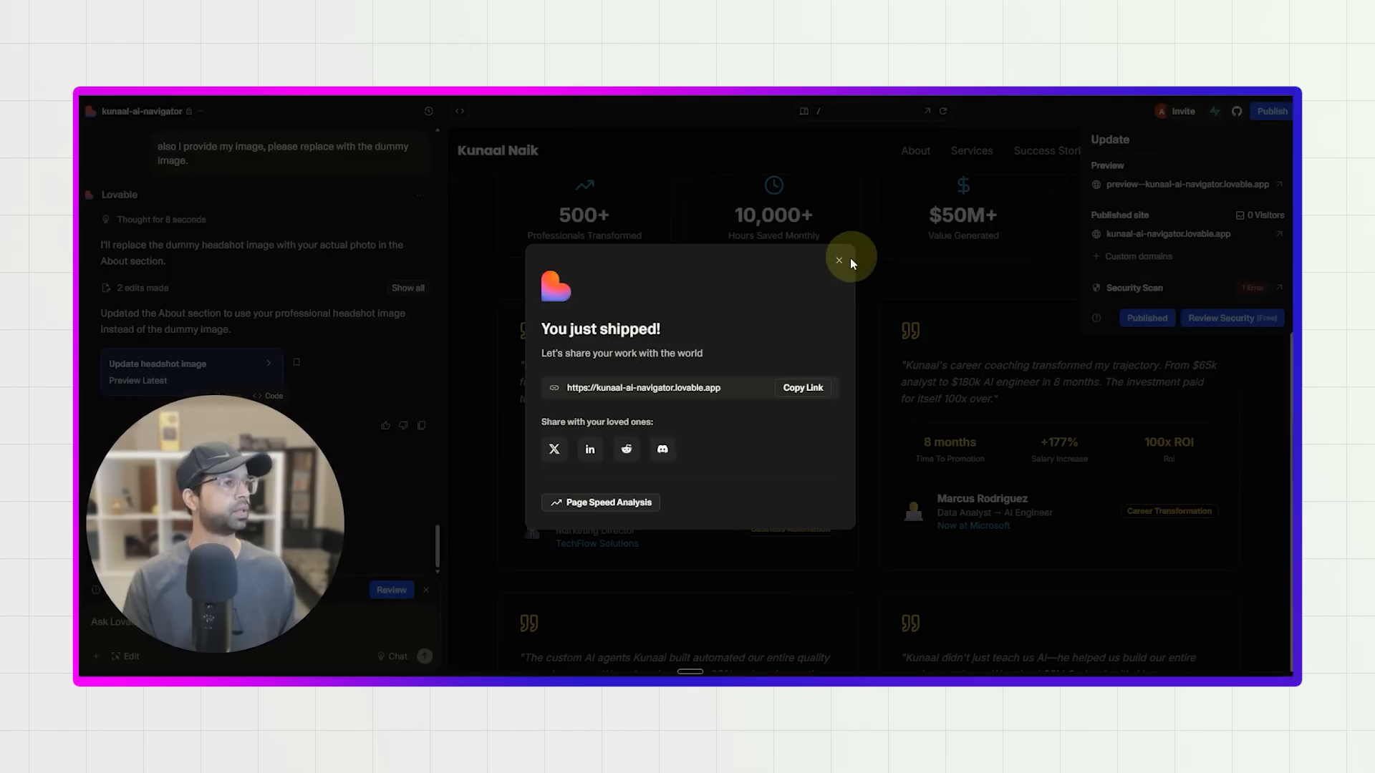
Return to Lovable, close the share dialog, and open the project's GitHub connection settings.
{"action": "left_click", "coordinate": [840, 259]}
{"action": "left_click", "coordinate": [1212, 113]}
{"action": "left_click", "coordinate": [1236, 113]}
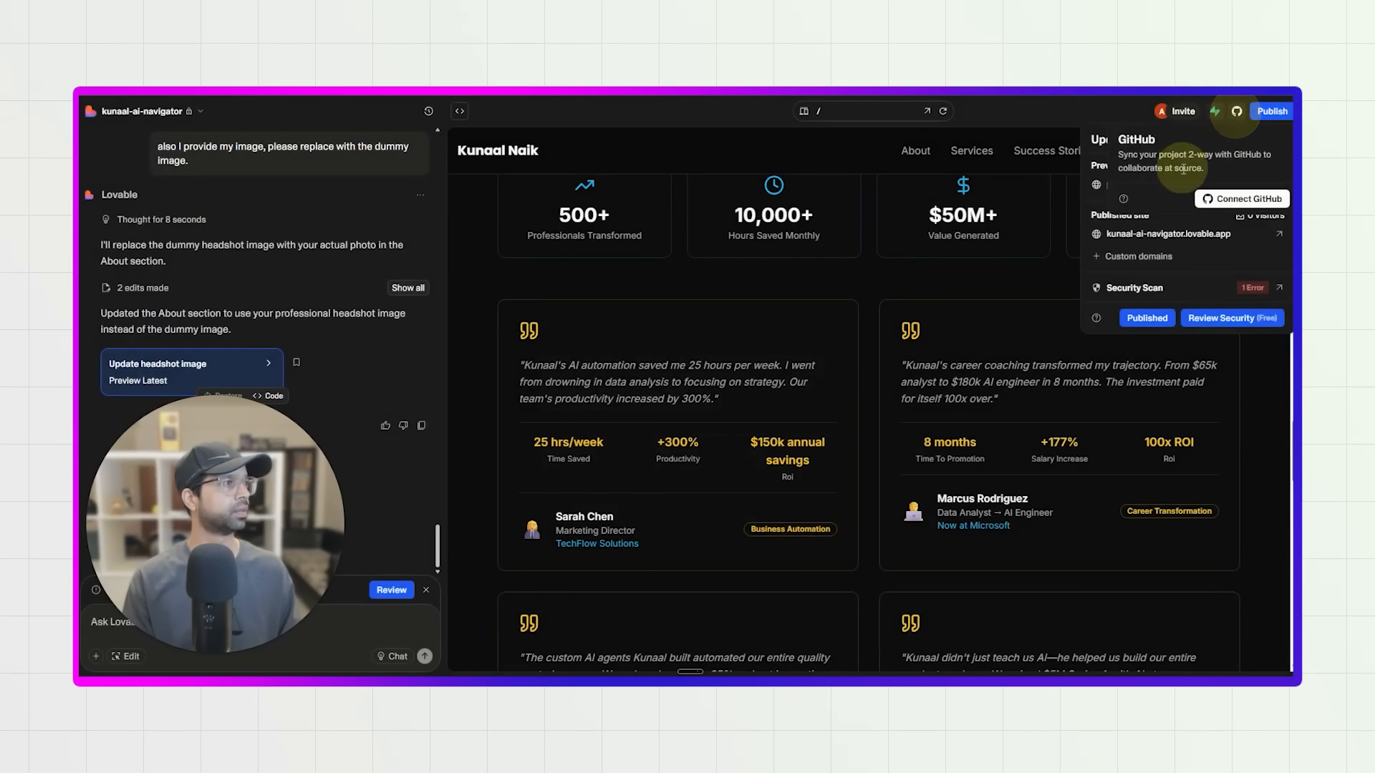
{"action": "left_click", "coordinate": [1243, 198]}
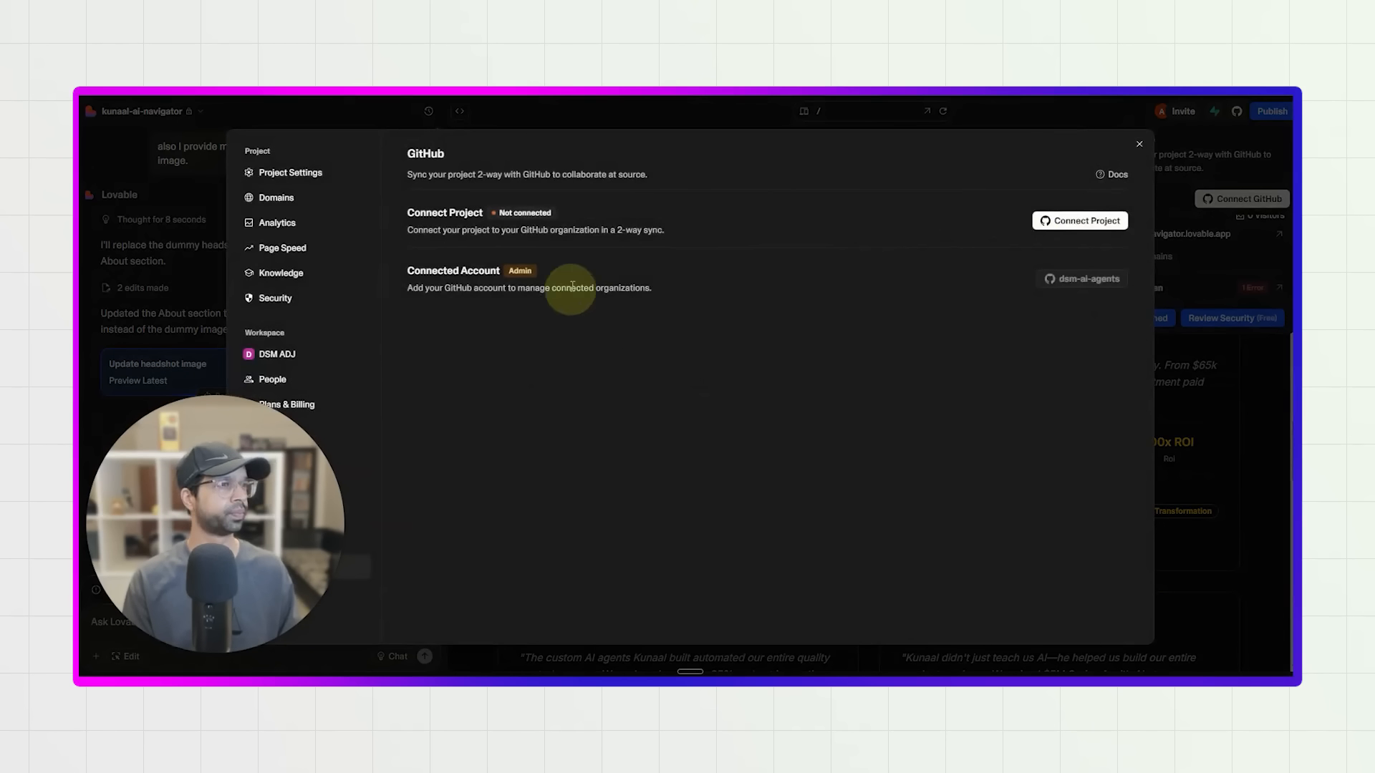
Link the workspace to the dsm-ai-agents GitHub organization and connect the project to it, approving the repository transfer.
{"action": "left_click", "coordinate": [1075, 224]}
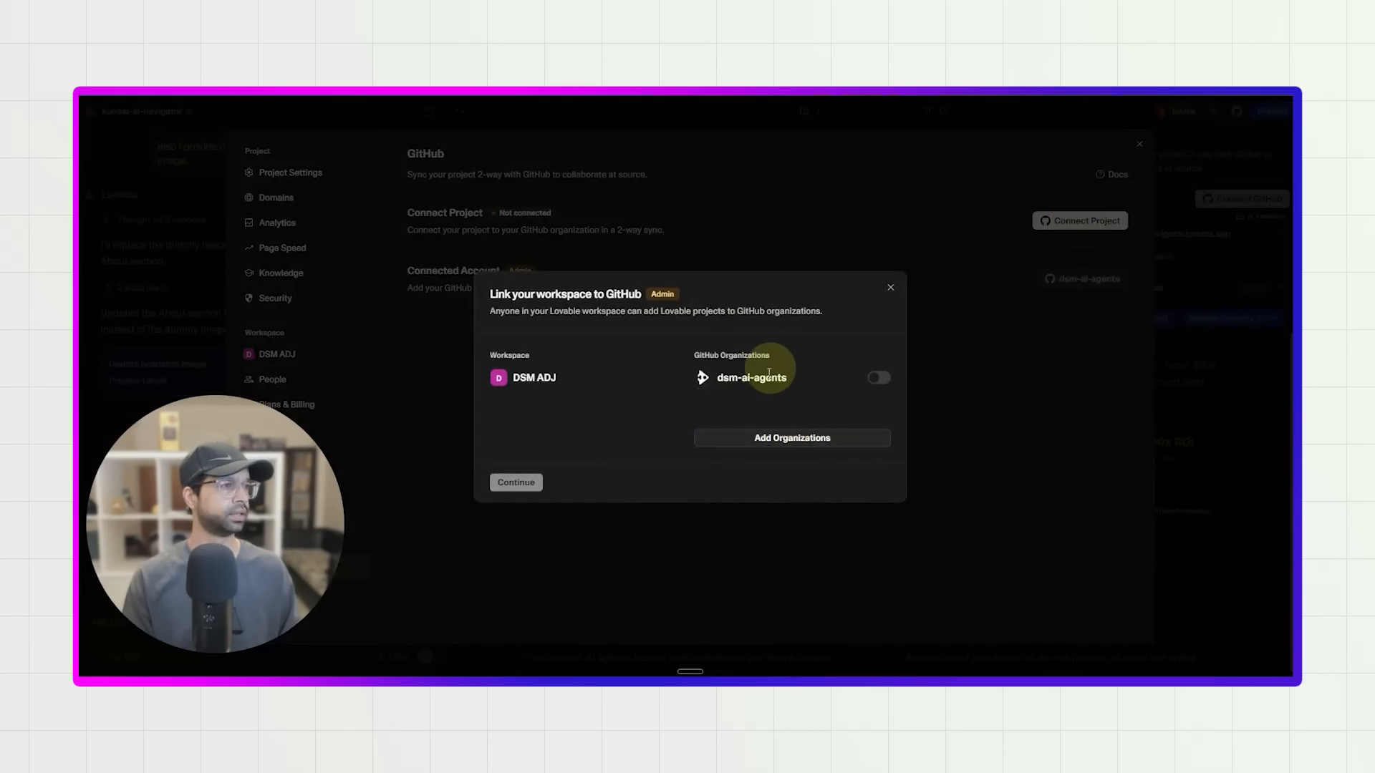
{"action": "left_click", "coordinate": [876, 376]}
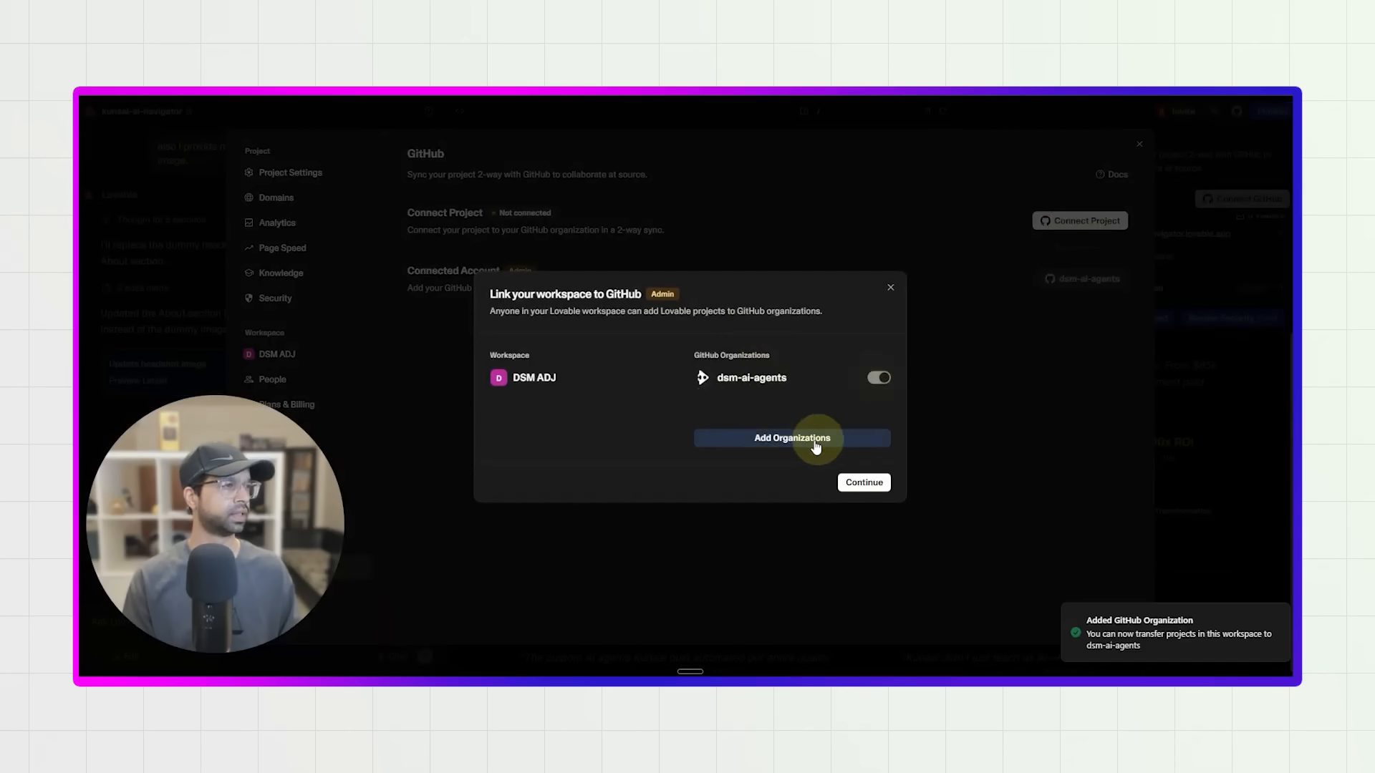
{"action": "left_click", "coordinate": [876, 377]}
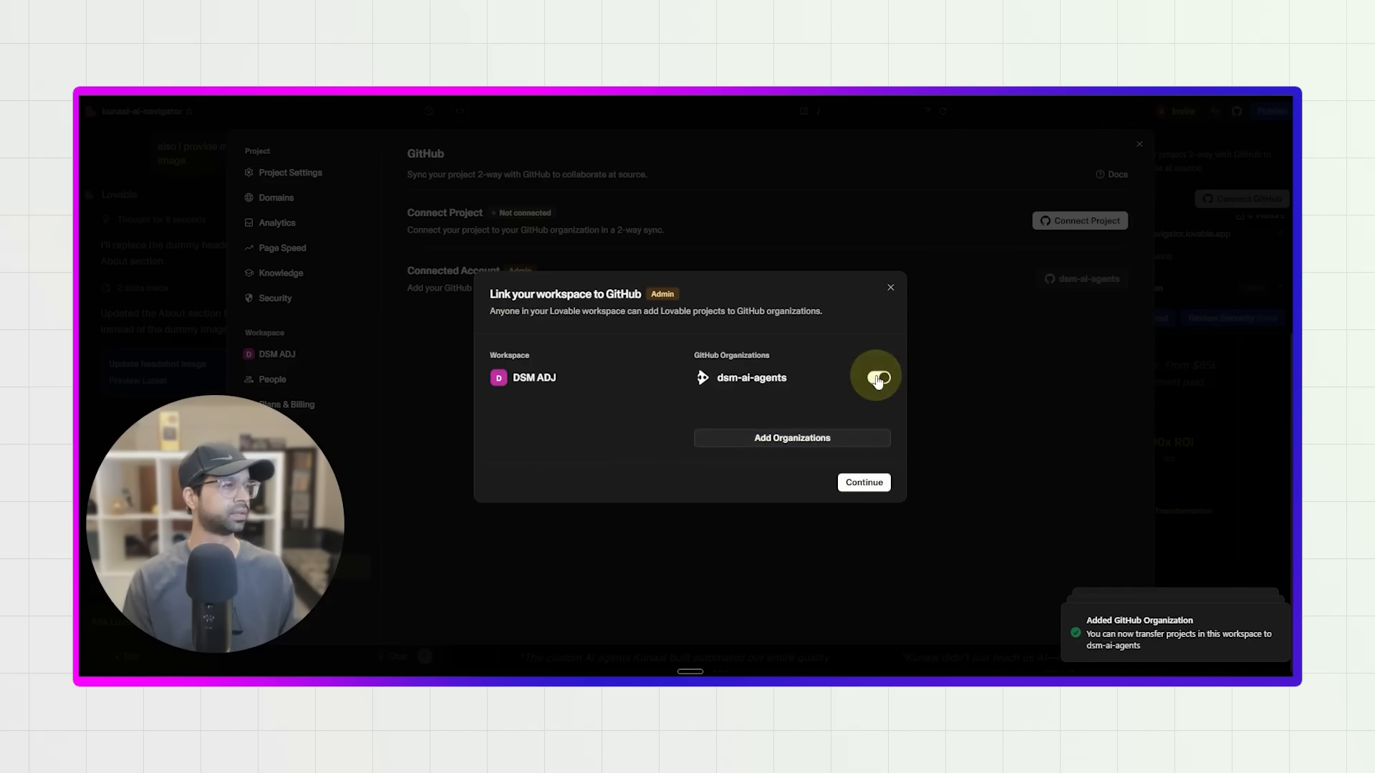
{"action": "left_click", "coordinate": [867, 484]}
{"action": "left_click", "coordinate": [867, 410]}
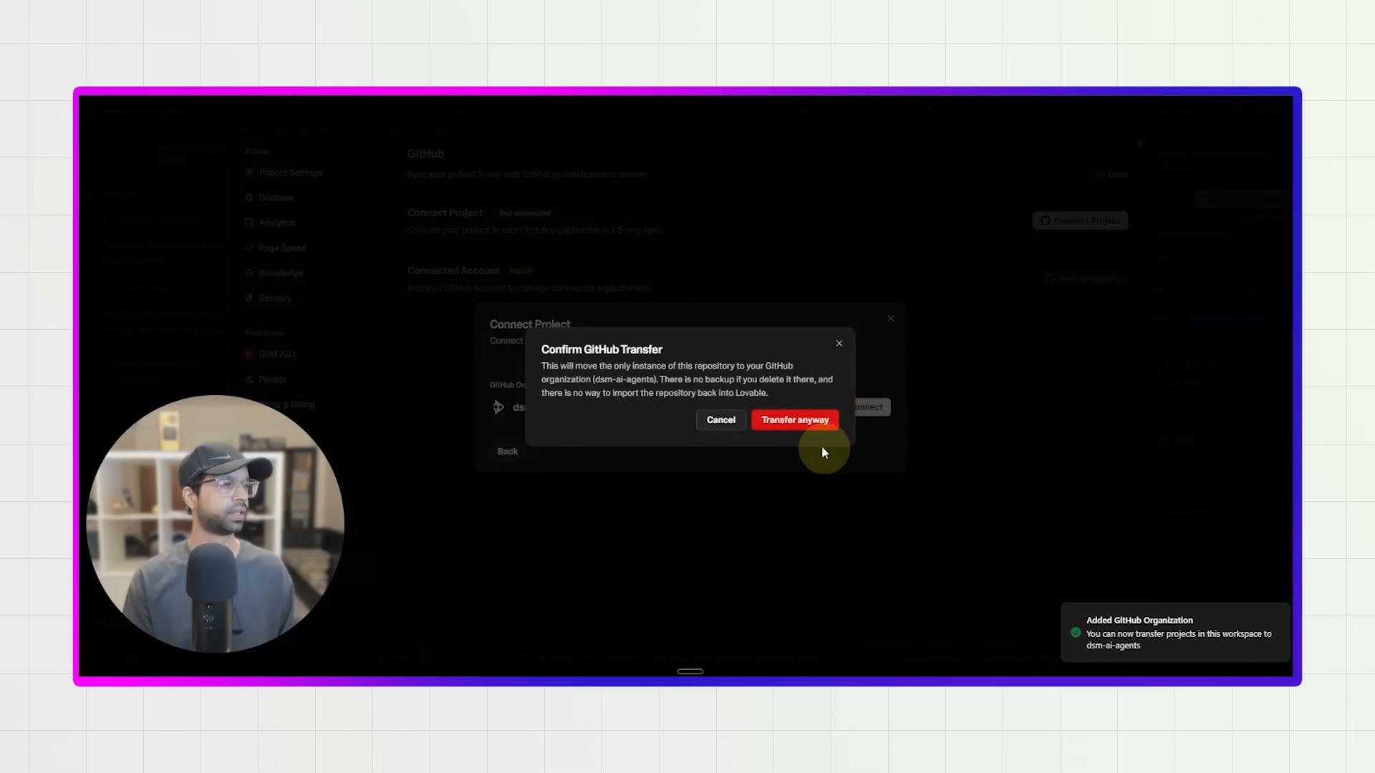
{"action": "left_click", "coordinate": [779, 430]}
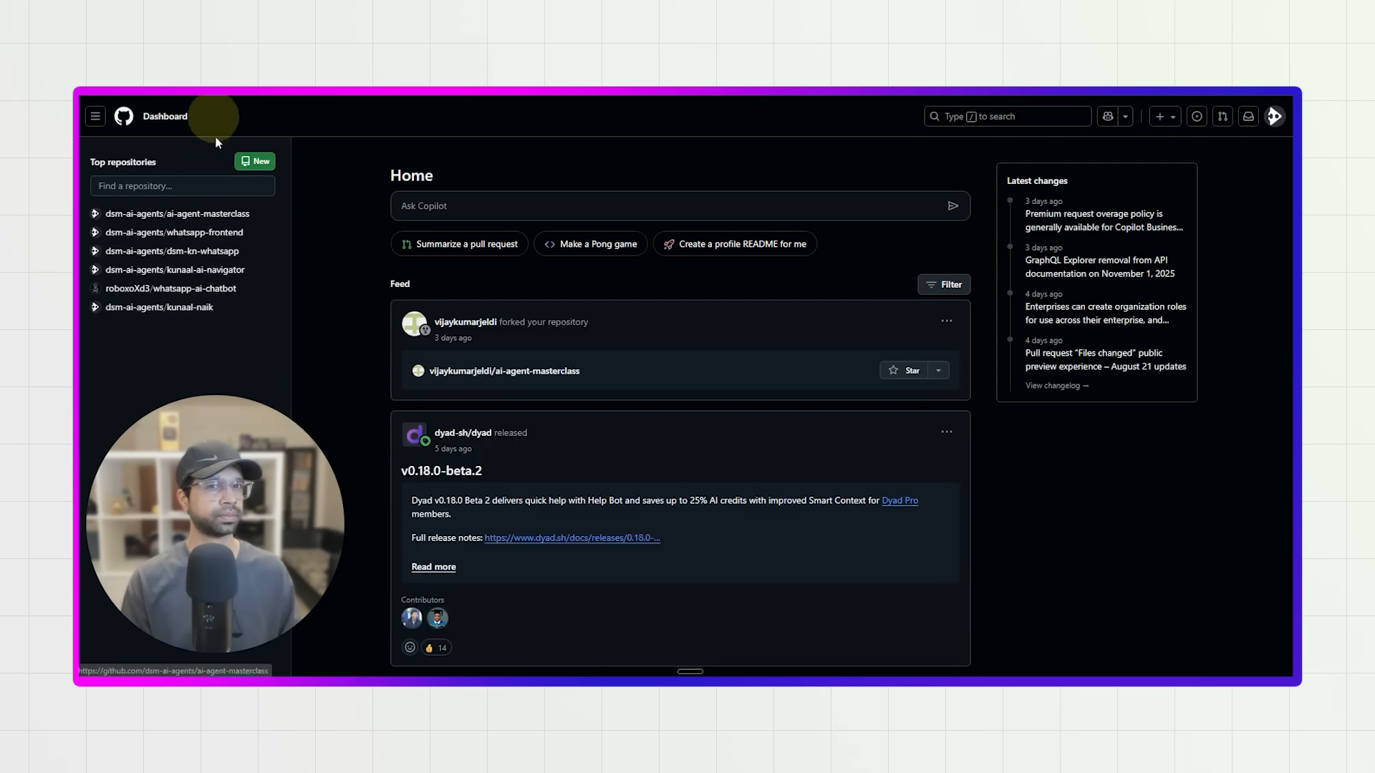
{"action": "type", "text": "+"}
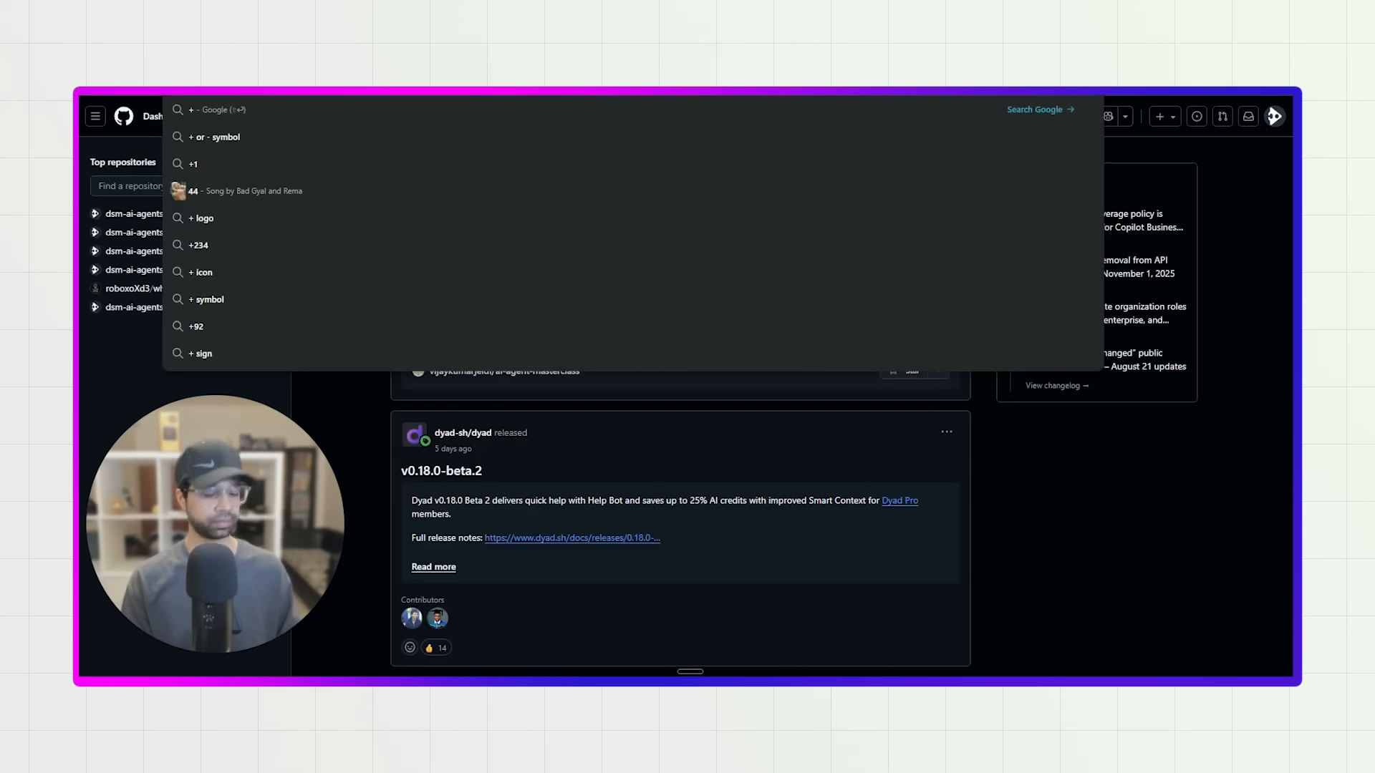
{"action": "key", "text": "Escape"}
{"action": "key", "text": "Escape"}
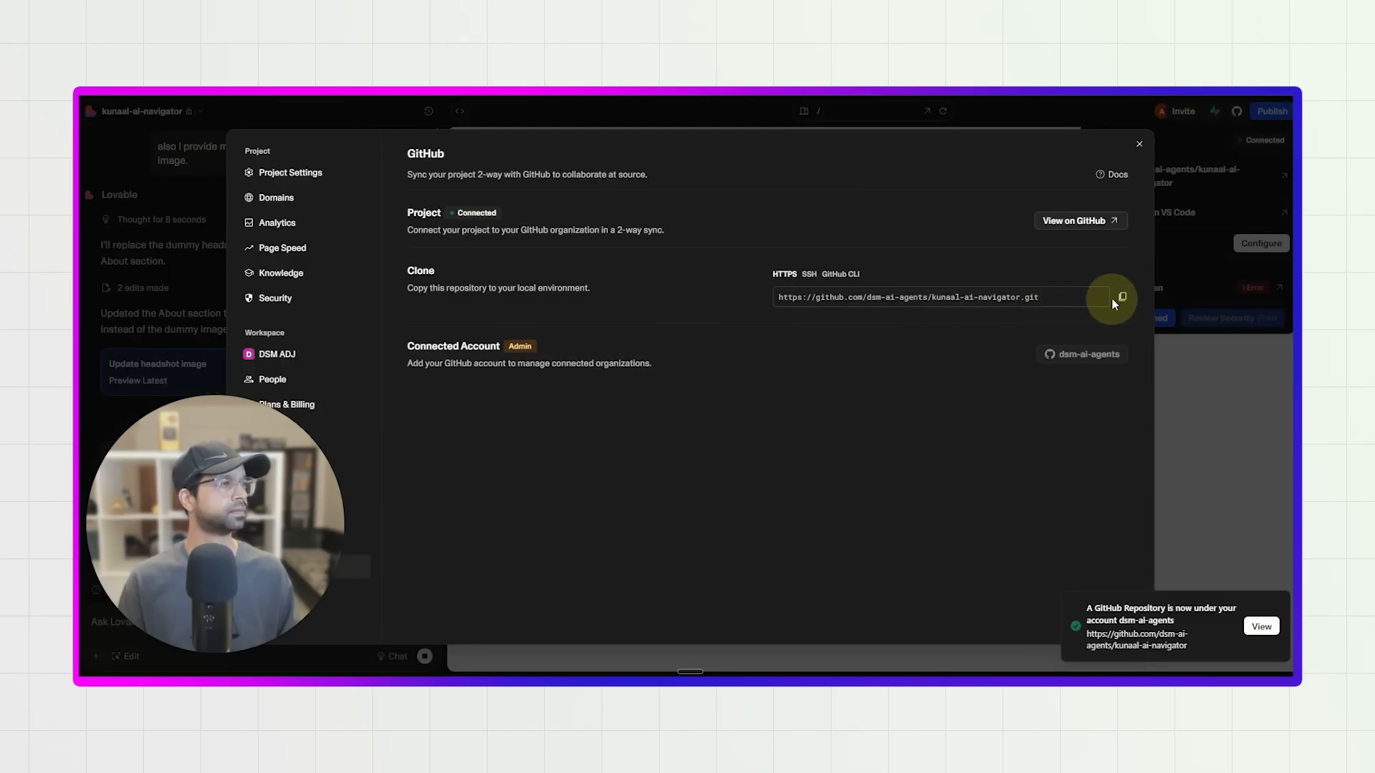
Copy the repository's HTTPS clone address and open the repository in a new browser tab.
{"action": "left_click", "coordinate": [1121, 299]}
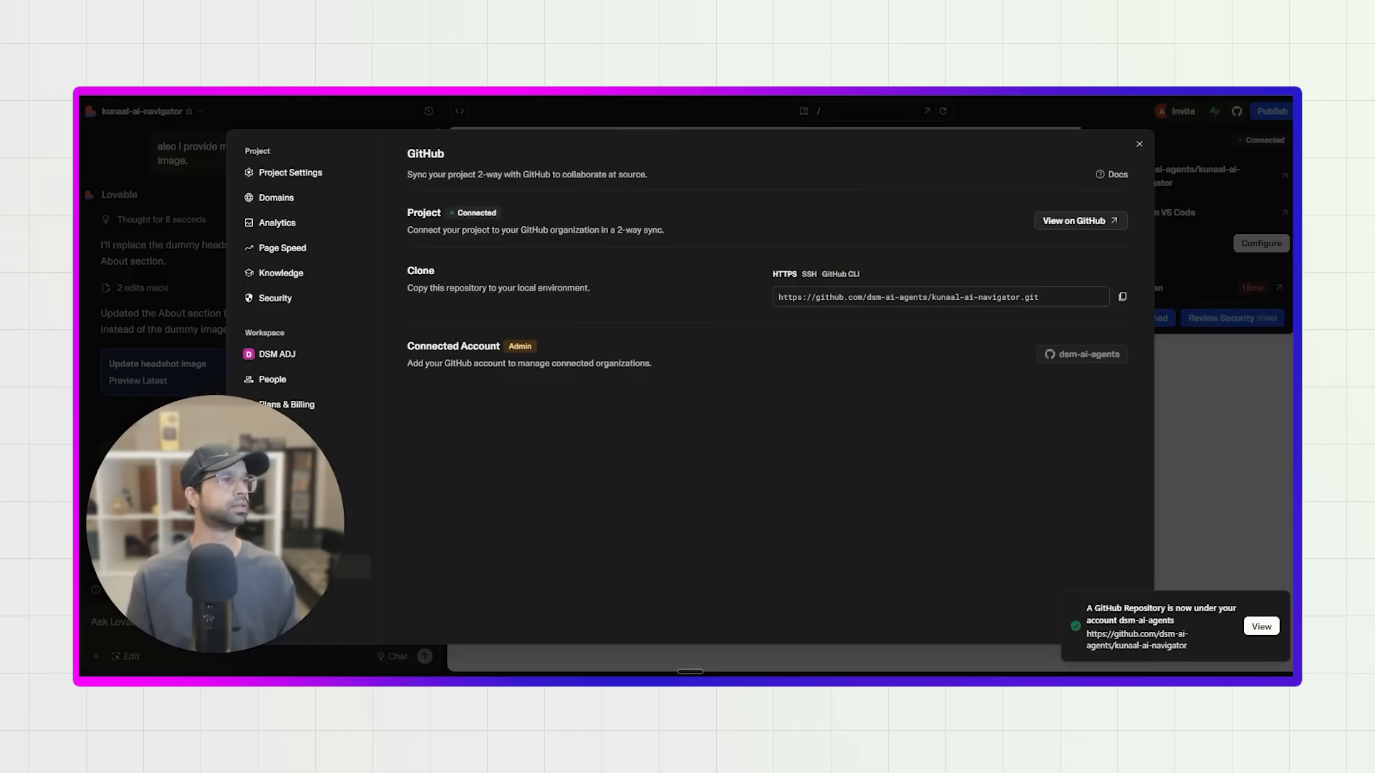
{"action": "key", "text": "ctrl+t"}
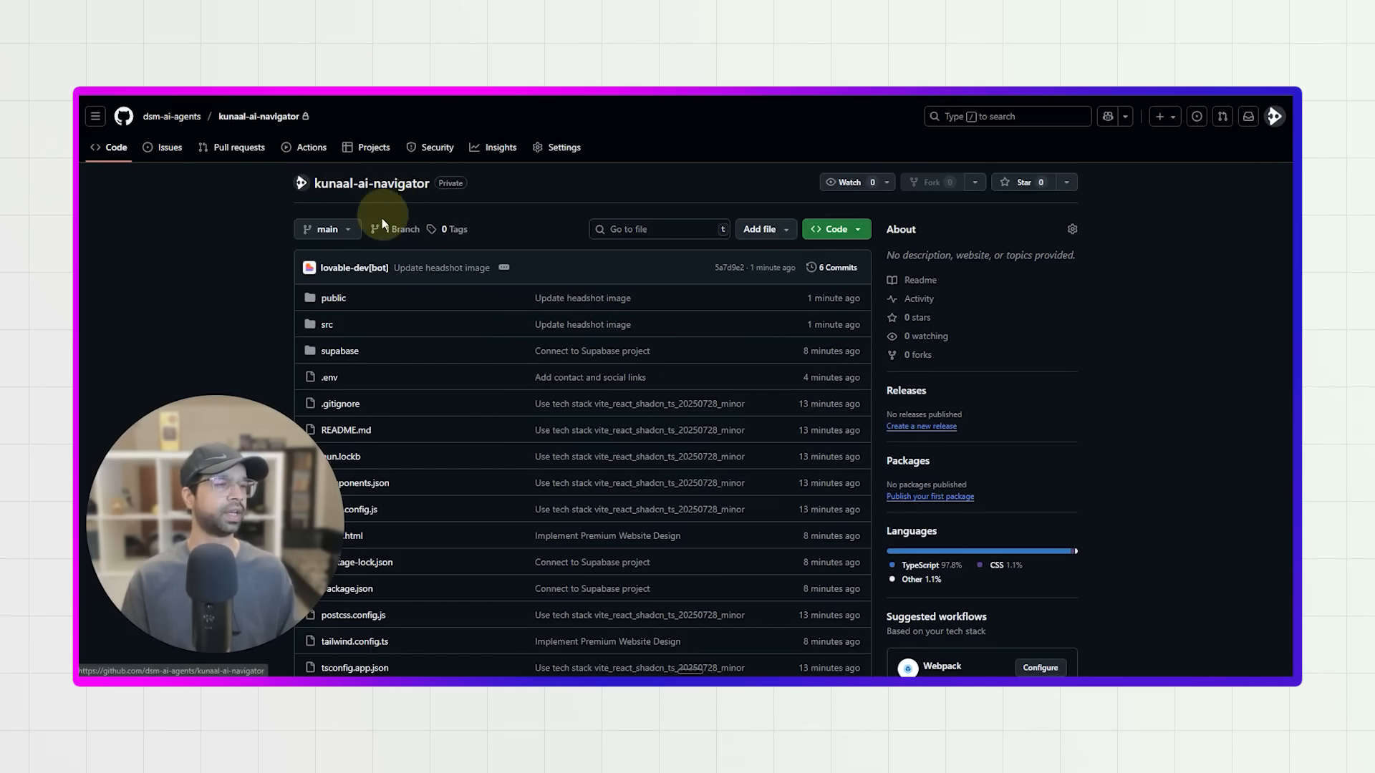
Look through the kunaal-ai-navigator repository's file list and its README on GitHub.
{"action": "scroll", "coordinate": [408, 454], "scroll_direction": "down", "scroll_amount": 10}
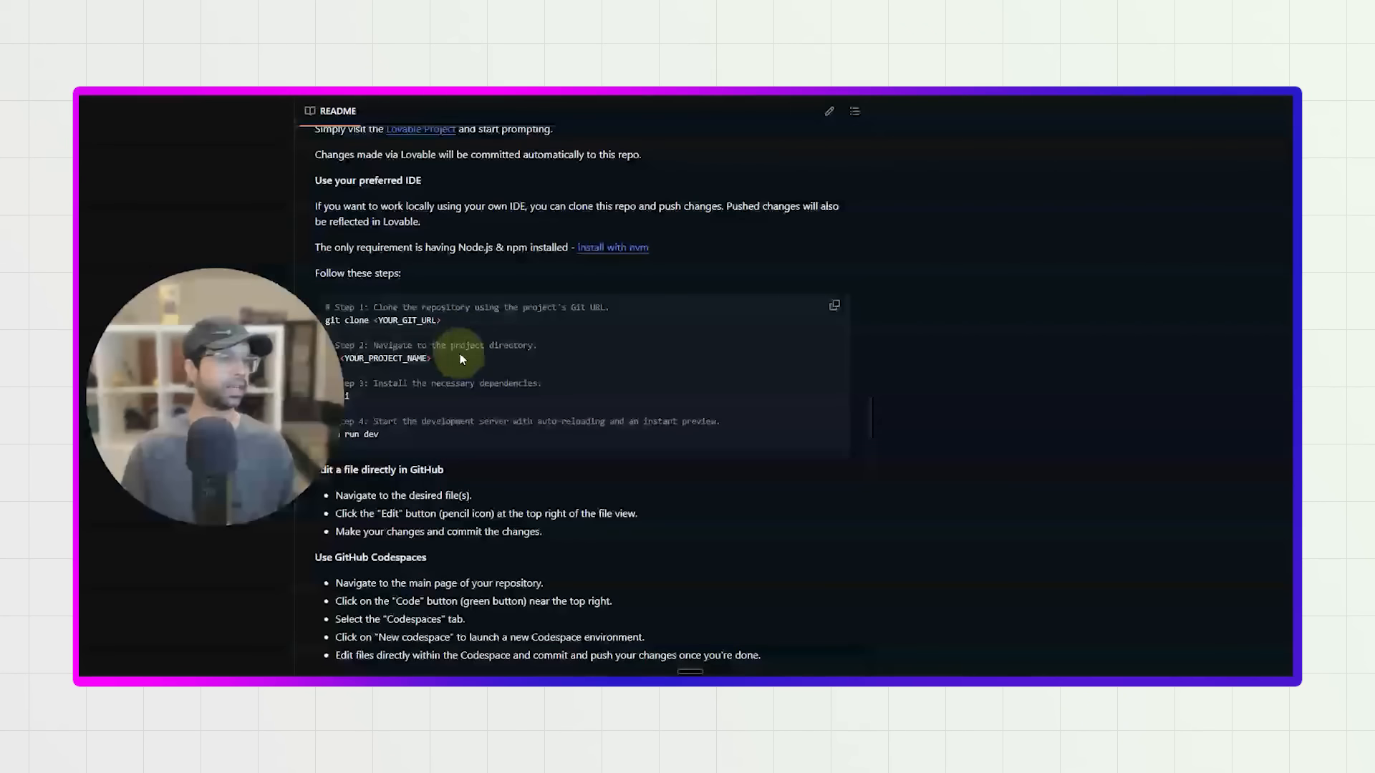
{"action": "scroll", "coordinate": [472, 361], "scroll_direction": "down", "scroll_amount": 7}
{"action": "scroll", "coordinate": [527, 484], "scroll_direction": "up", "scroll_amount": 7}
{"action": "scroll", "coordinate": [539, 347], "scroll_direction": "up", "scroll_amount": 1}
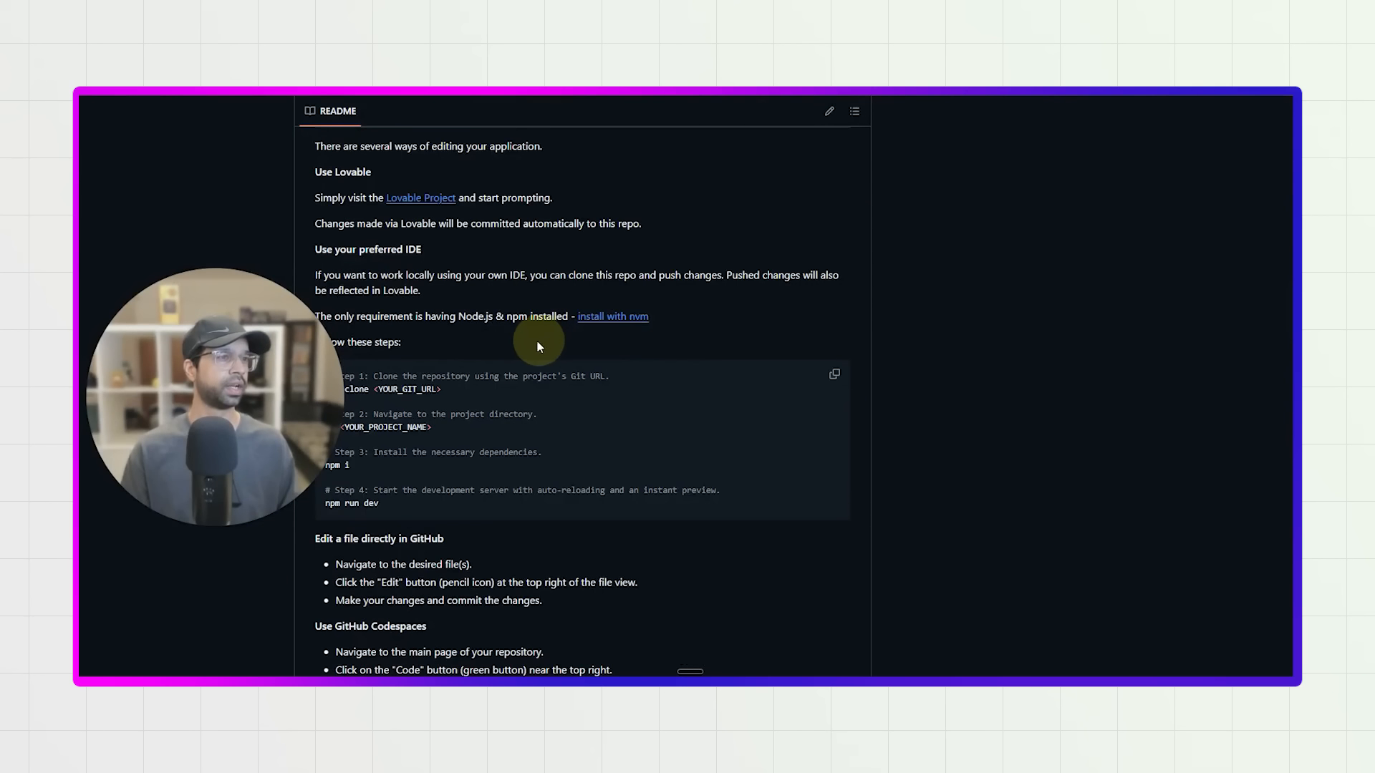
{"action": "scroll", "coordinate": [539, 347], "scroll_direction": "up", "scroll_amount": 2}
{"action": "scroll", "coordinate": [473, 430], "scroll_direction": "up", "scroll_amount": 7}
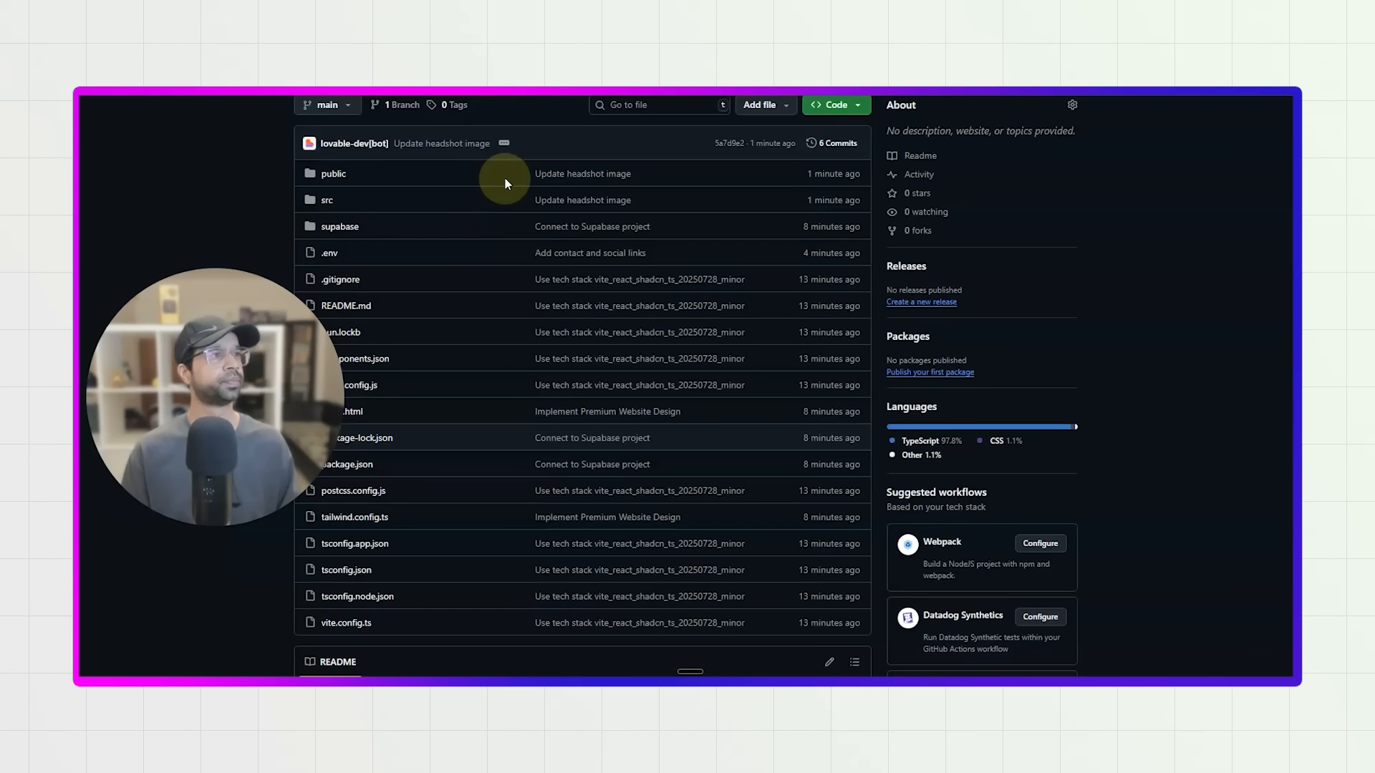
{"action": "scroll", "coordinate": [451, 147], "scroll_direction": "up", "scroll_amount": 3}
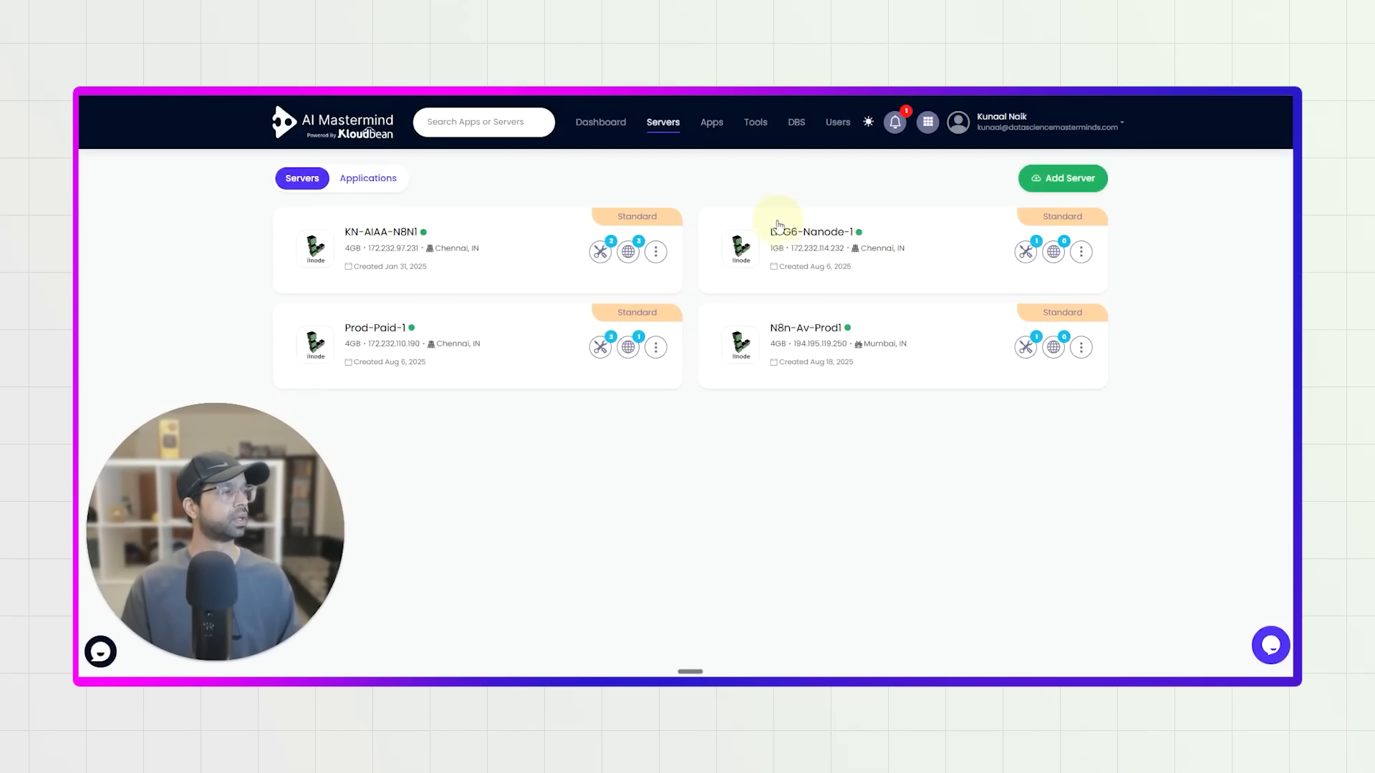
Switch to Kloudbean, start adding a Linode server and compare the standard sizes, selecting the one with 1 GB of memory.
{"action": "left_click", "coordinate": [1043, 178]}
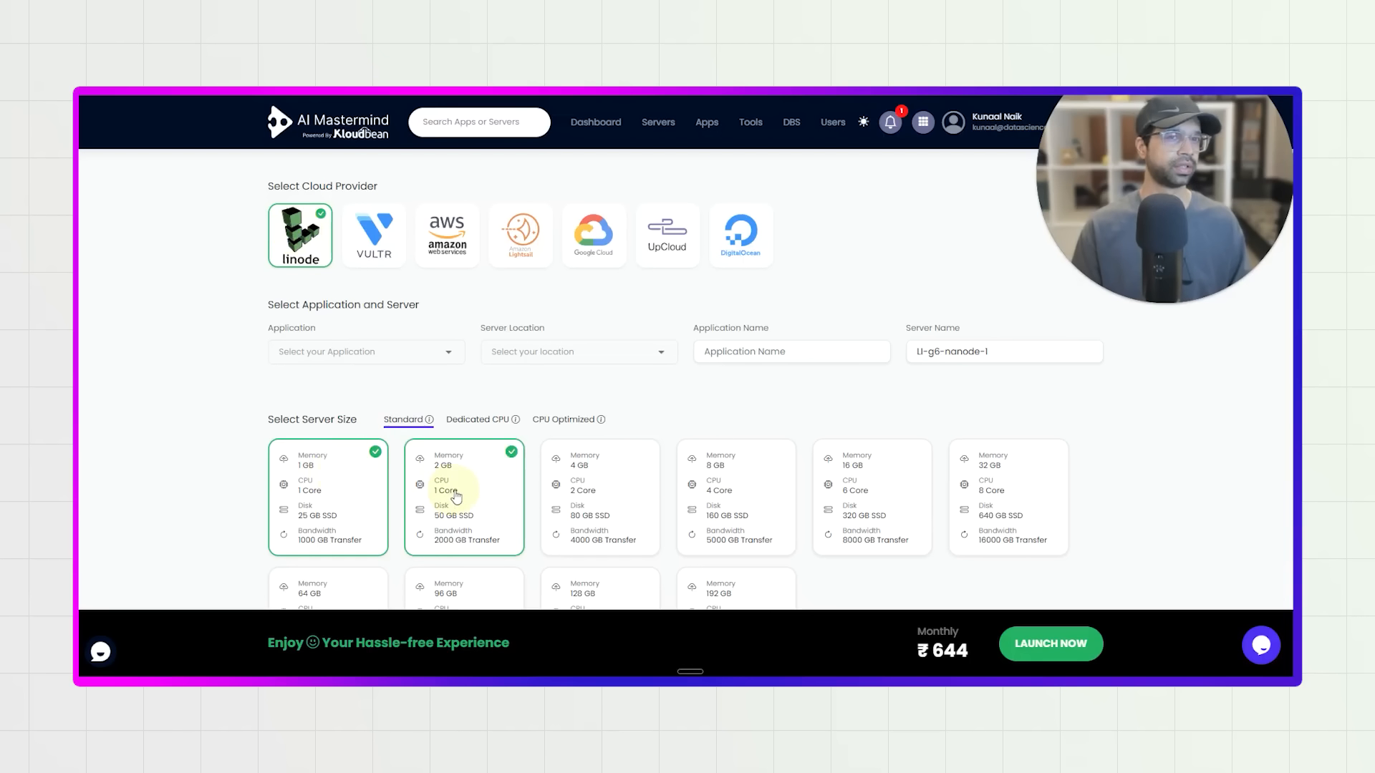
{"action": "left_click", "coordinate": [329, 483]}
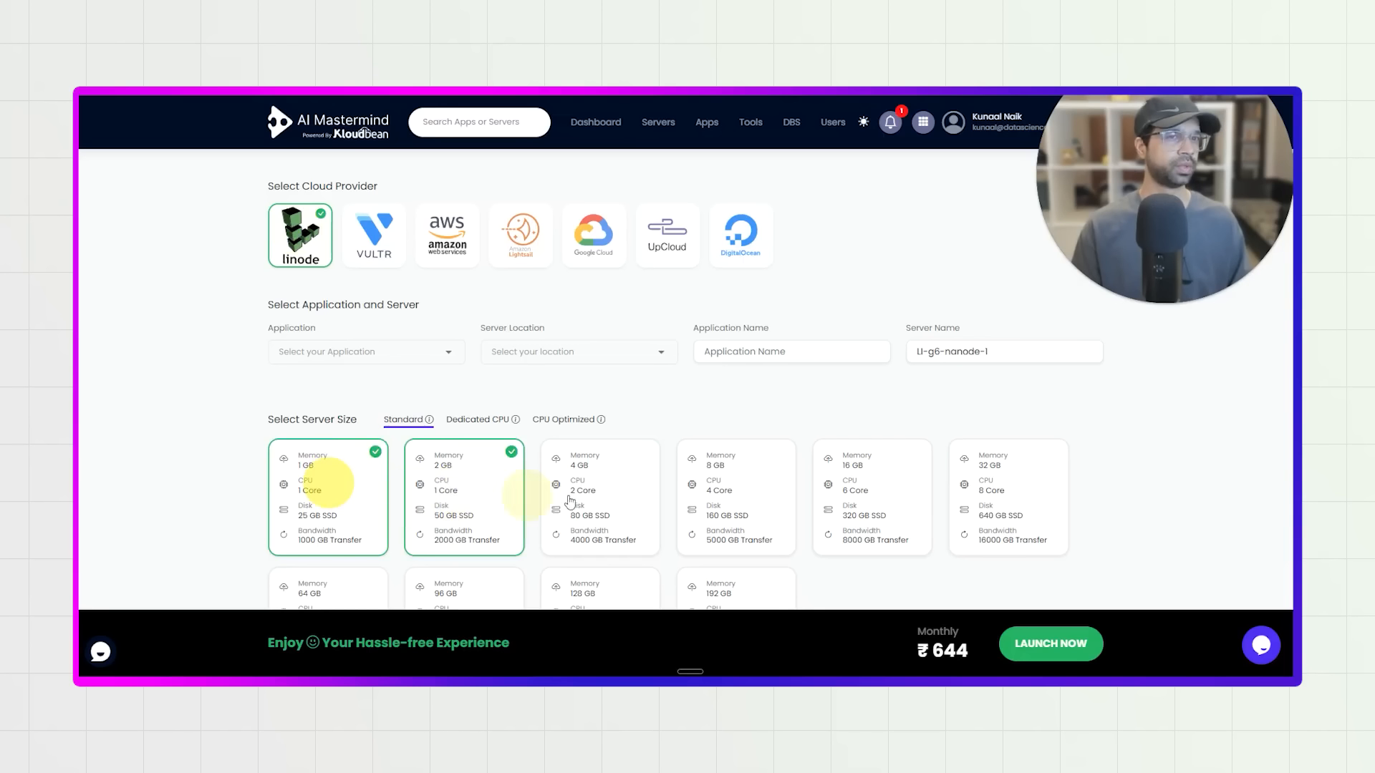
{"action": "left_click", "coordinate": [623, 493]}
{"action": "left_click", "coordinate": [356, 506]}
{"action": "left_click", "coordinate": [476, 482]}
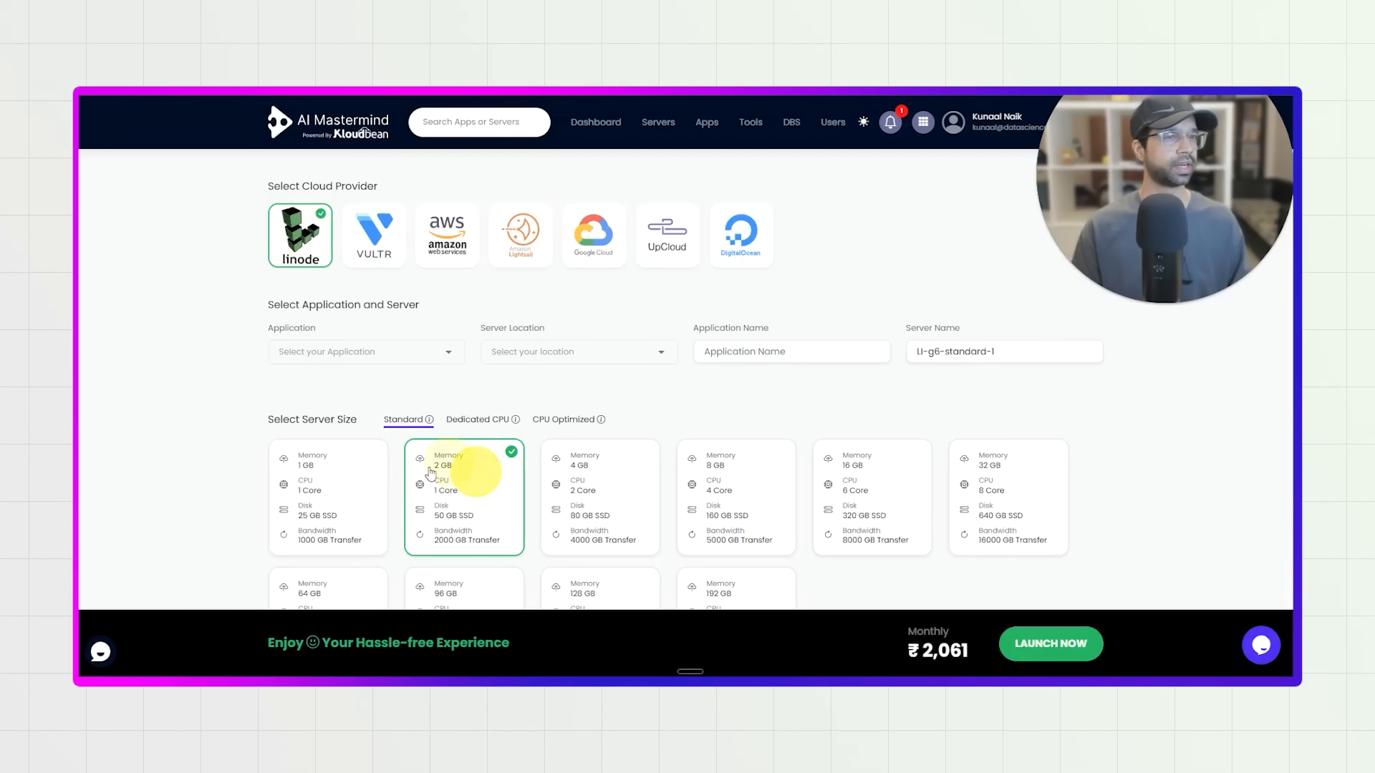
{"action": "left_click", "coordinate": [424, 363]}
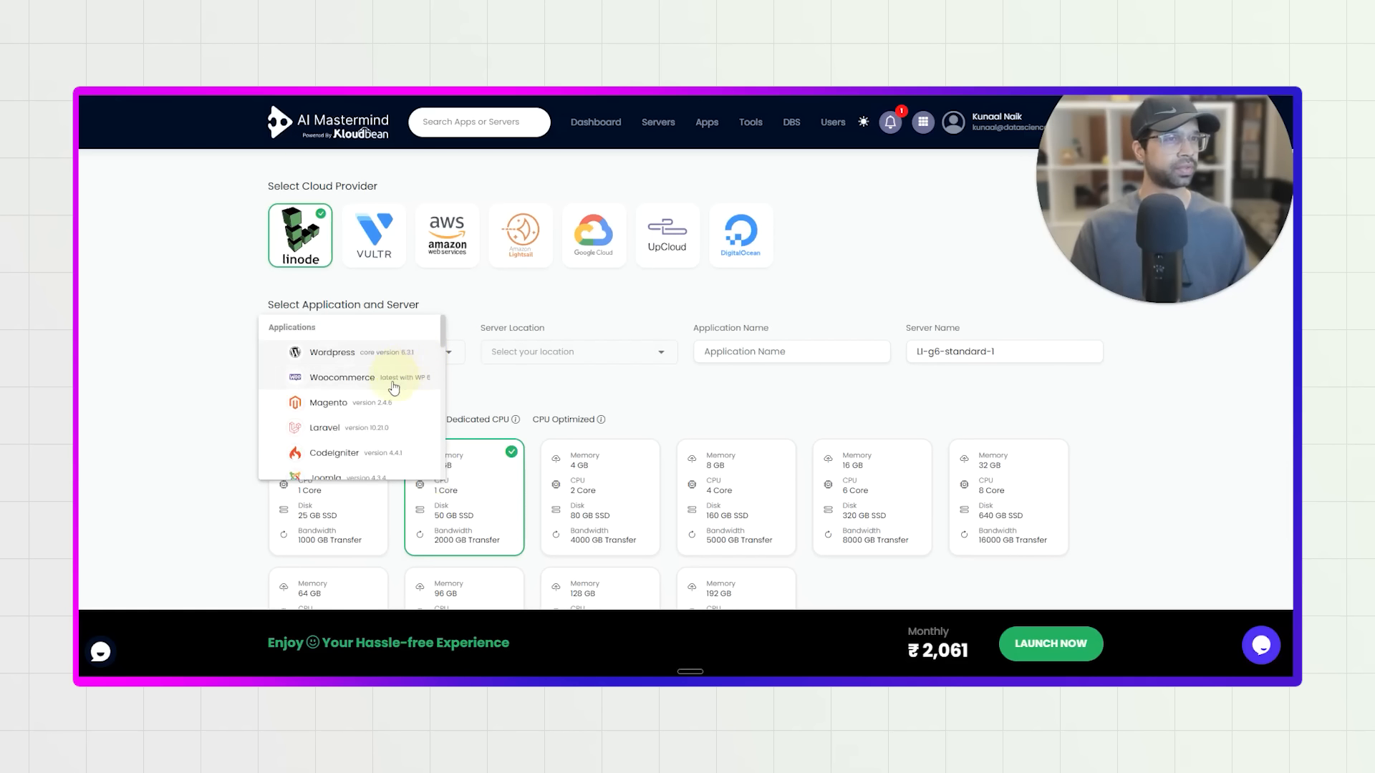
{"action": "scroll", "coordinate": [392, 390], "scroll_direction": "down", "scroll_amount": 3}
{"action": "left_click", "coordinate": [251, 501]}
{"action": "left_click", "coordinate": [310, 513]}
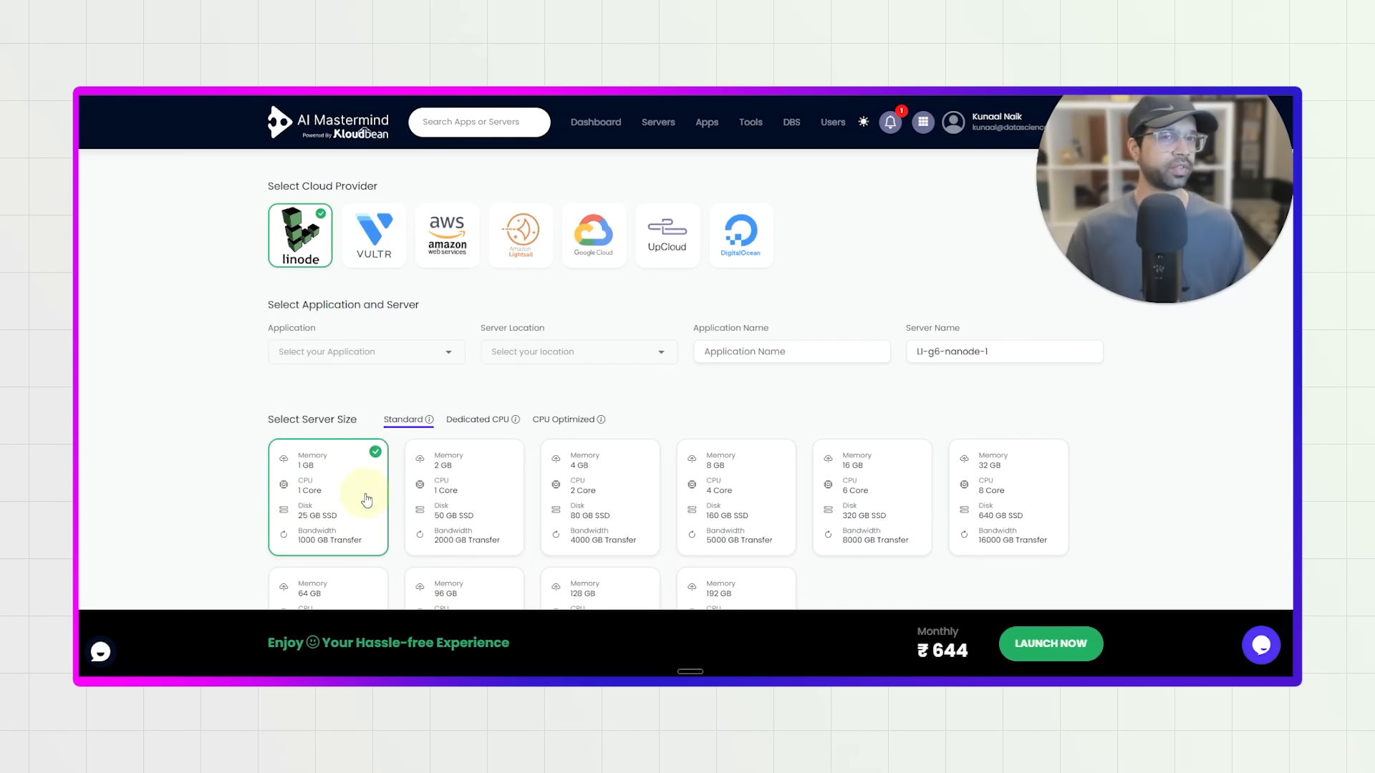
Set the new server's application to Lovable Site react with auto build and its location to Chennai, IN.
{"action": "left_click", "coordinate": [357, 364]}
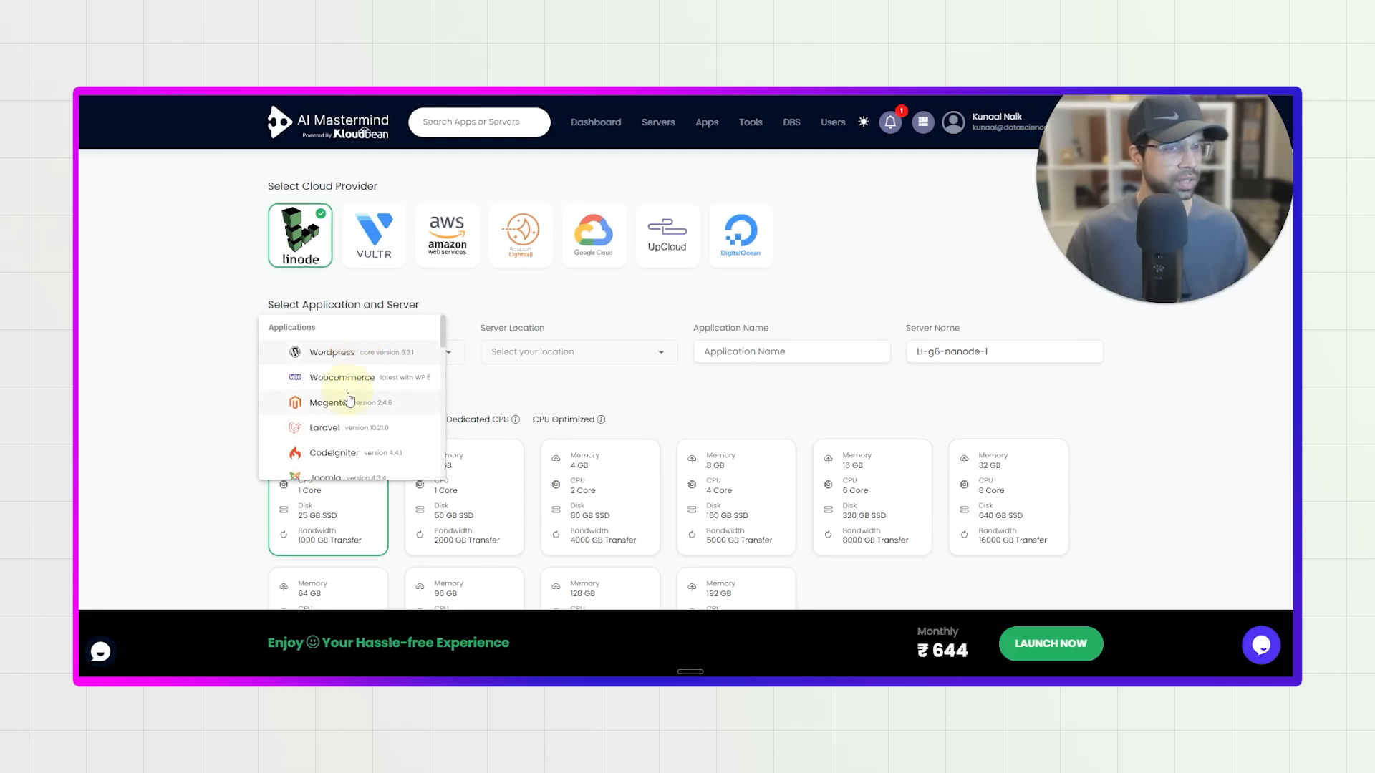
{"action": "scroll", "coordinate": [347, 401], "scroll_direction": "down", "scroll_amount": 3}
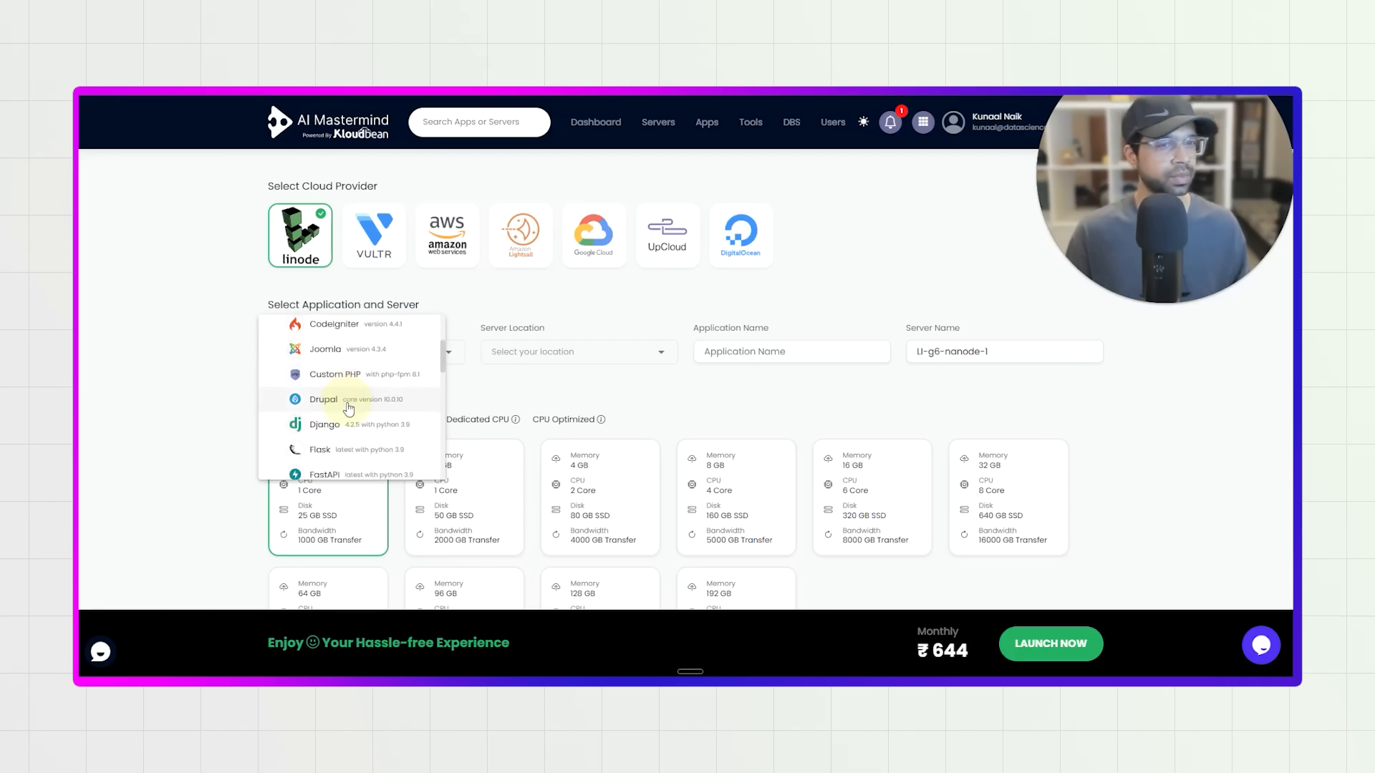
{"action": "scroll", "coordinate": [349, 408], "scroll_direction": "down", "scroll_amount": 5}
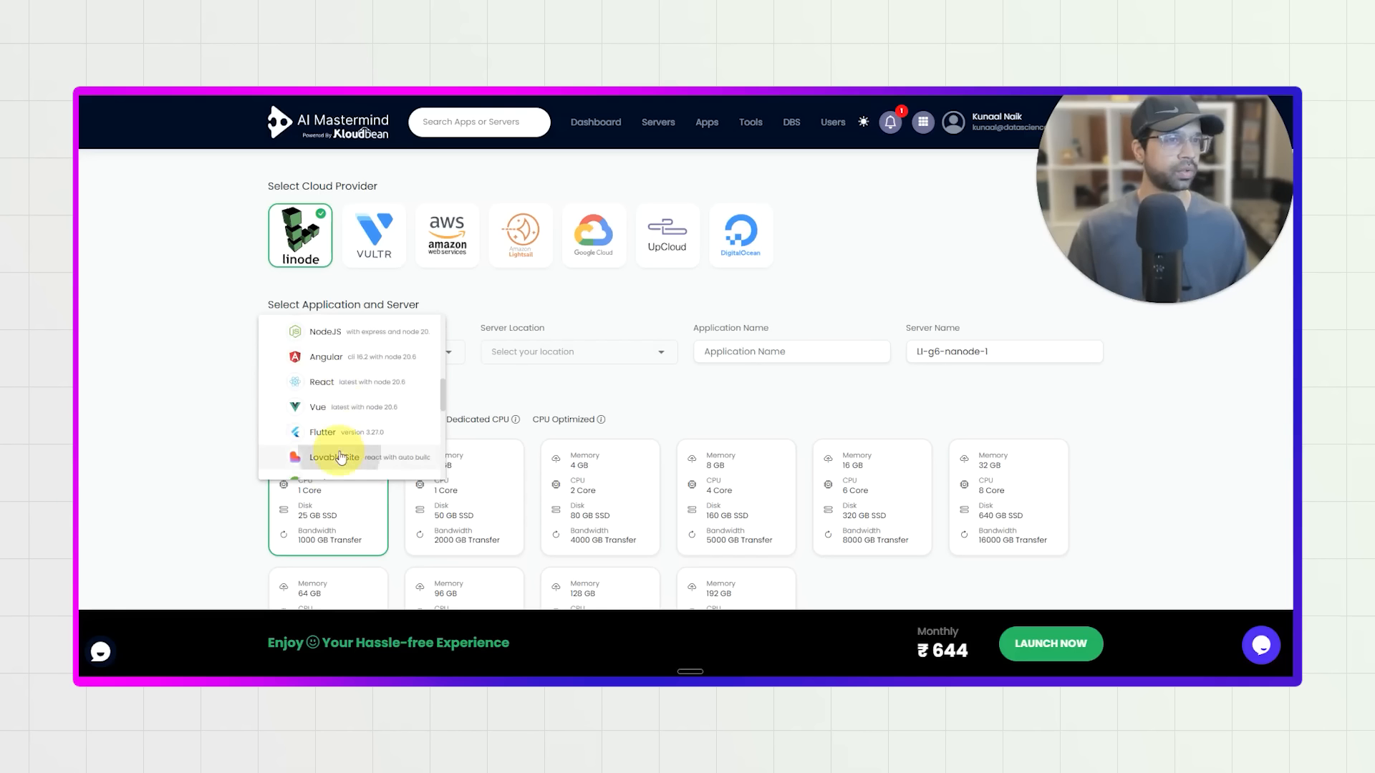
{"action": "left_click", "coordinate": [341, 457]}
{"action": "left_click", "coordinate": [557, 360]}
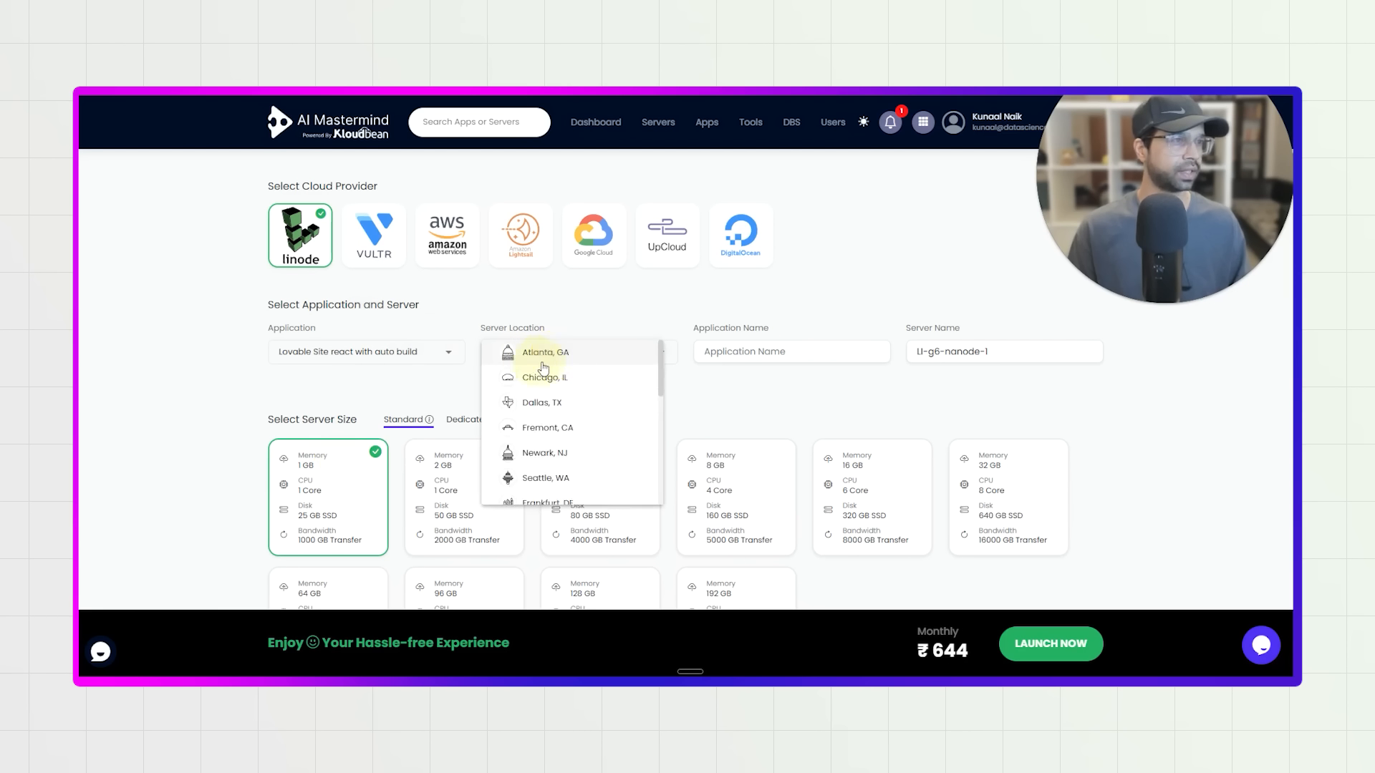
{"action": "scroll", "coordinate": [559, 430], "scroll_direction": "down", "scroll_amount": 4}
{"action": "left_click", "coordinate": [549, 436]}
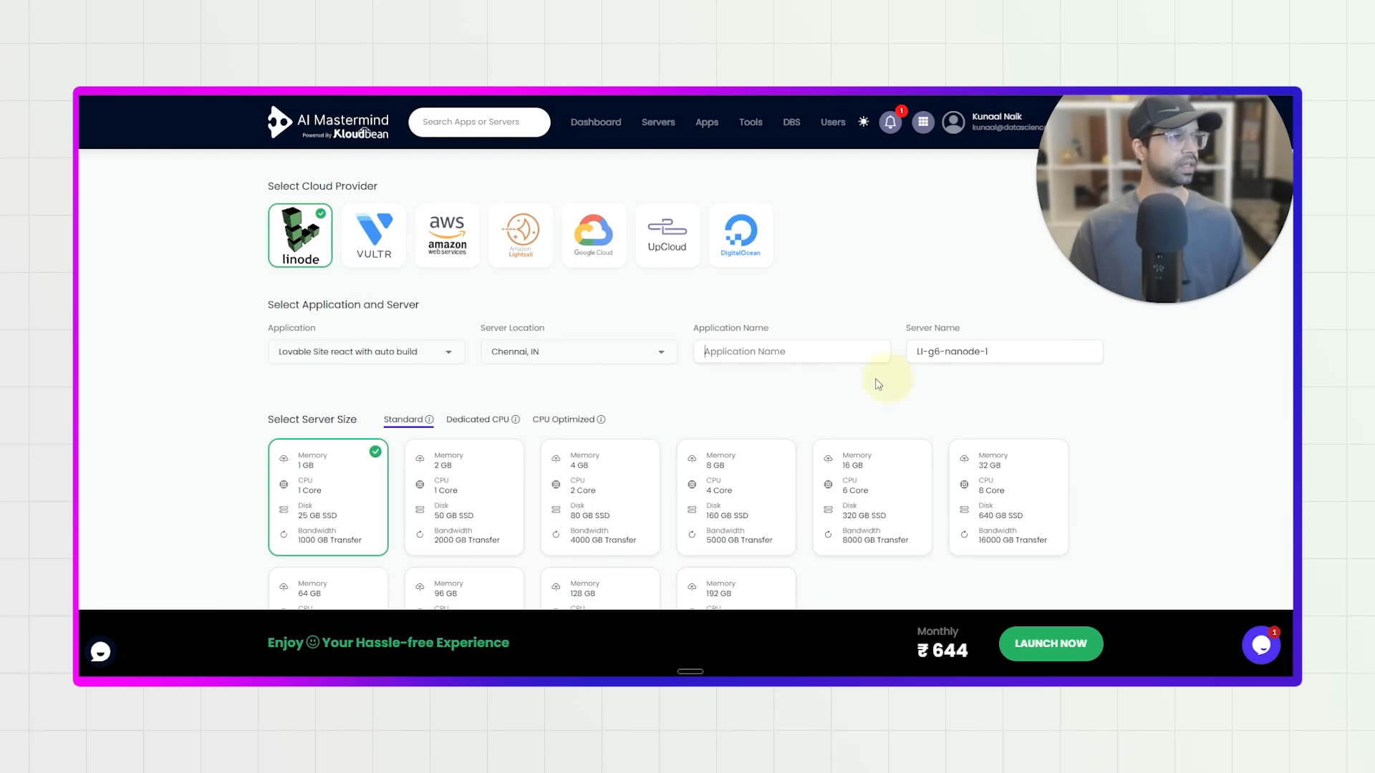
Go back to the existing servers and view the admin access details of the LI-G6-Nanode-1 server.
{"action": "left_click", "coordinate": [658, 122]}
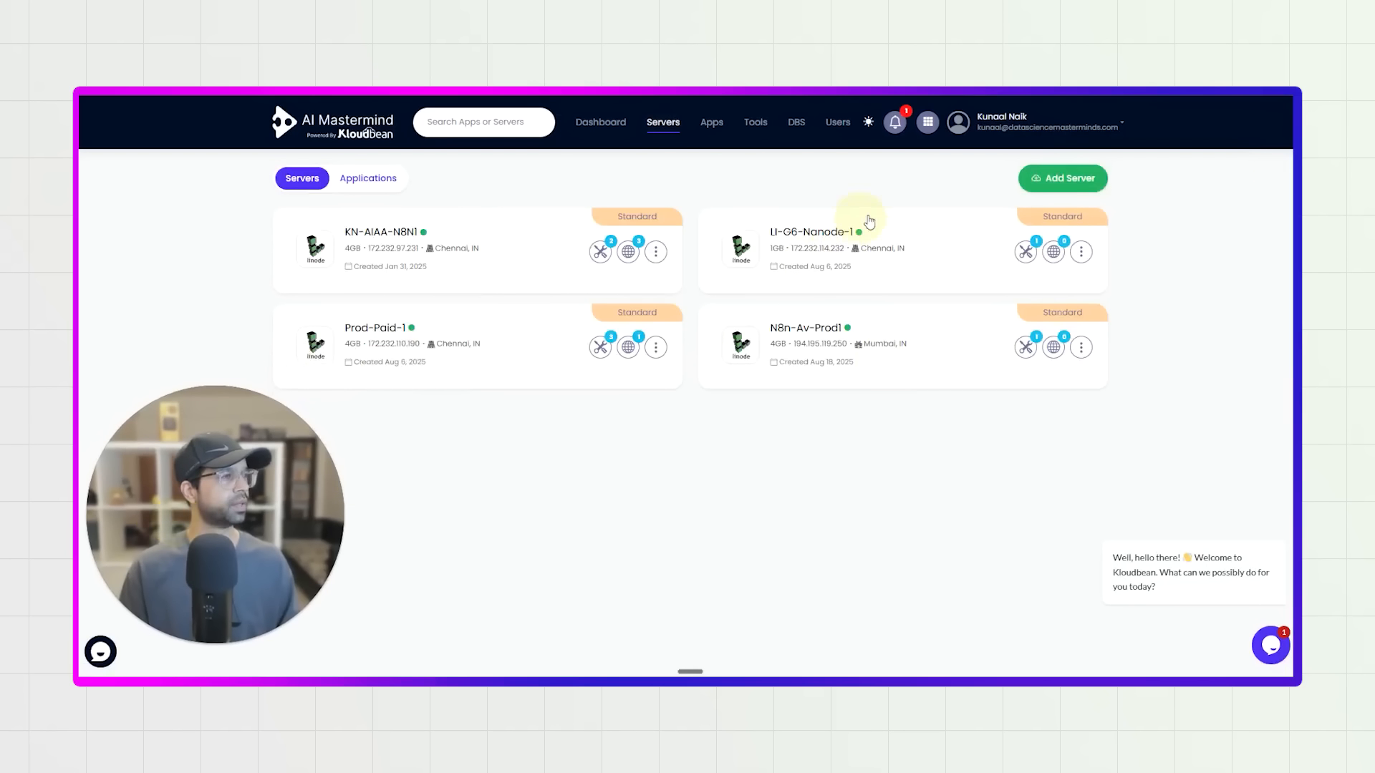
{"action": "left_click", "coordinate": [827, 232]}
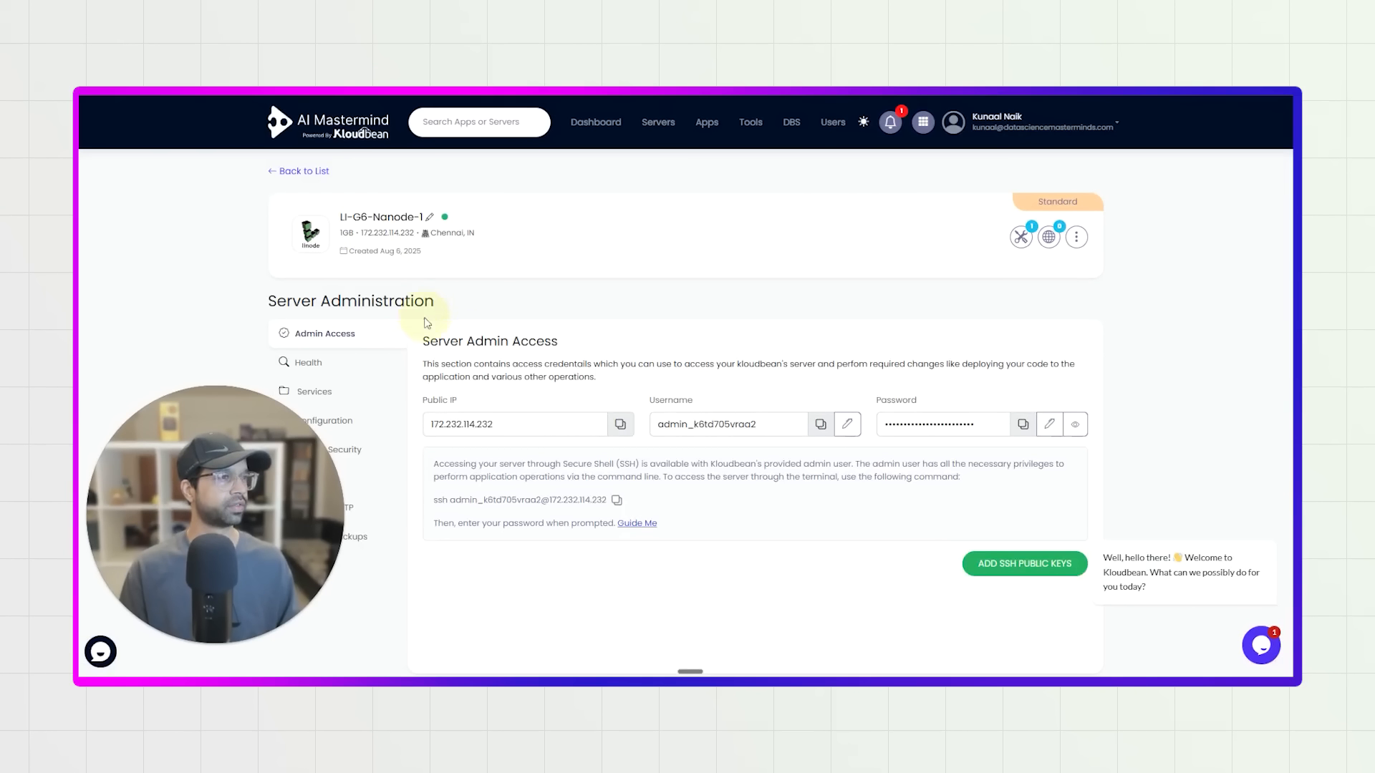
{"action": "left_click", "coordinate": [311, 173]}
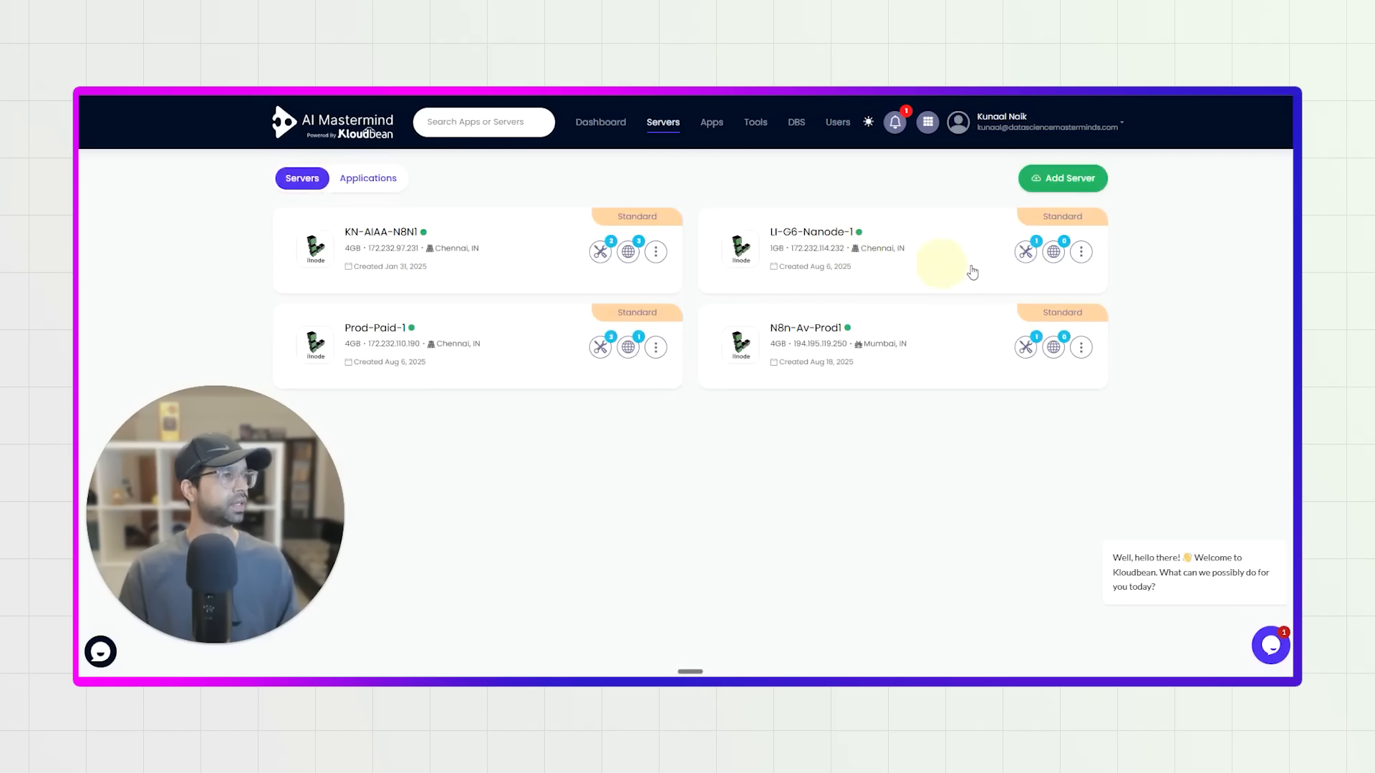
Add a Lovable Site react with auto build application named kn-personal-brand to the LI-G6-Nanode-1 server.
{"action": "left_click", "coordinate": [1045, 258]}
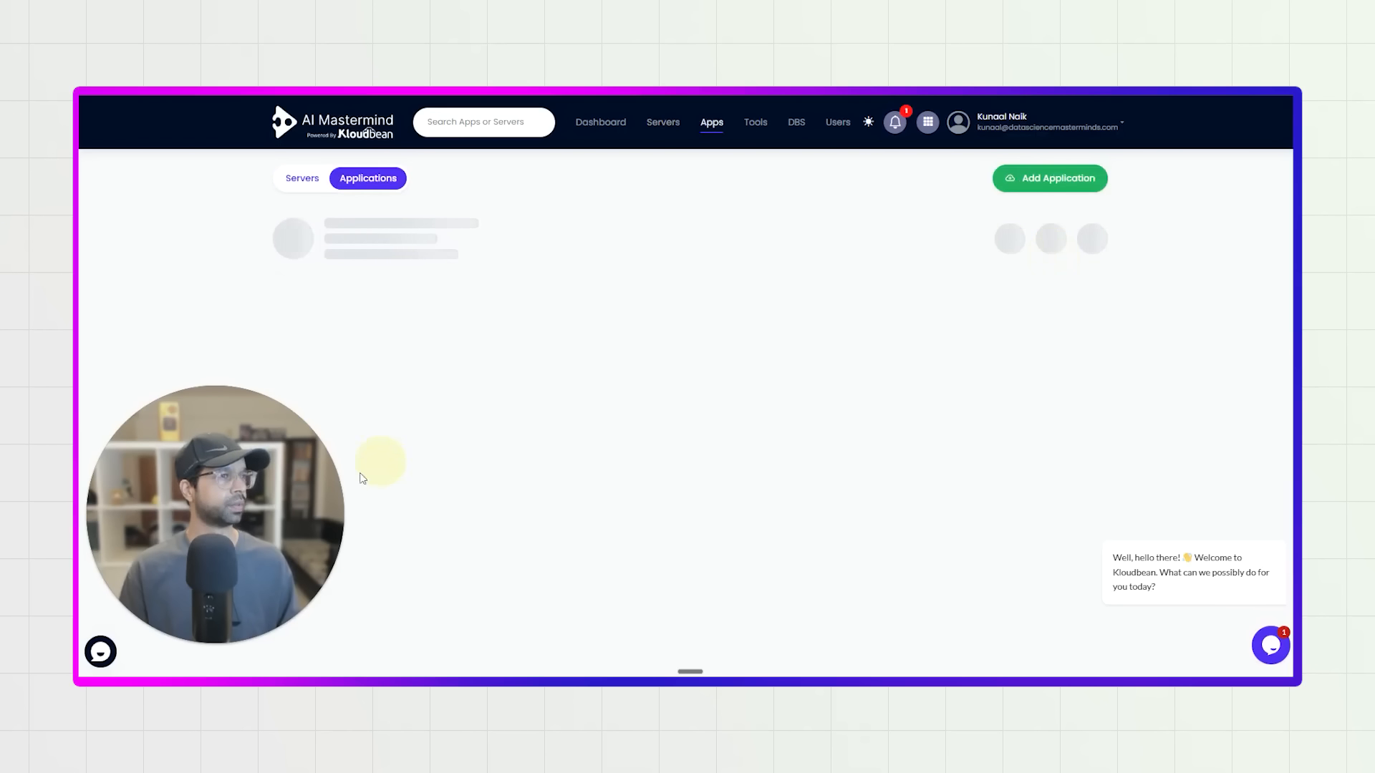
{"action": "left_click", "coordinate": [700, 462]}
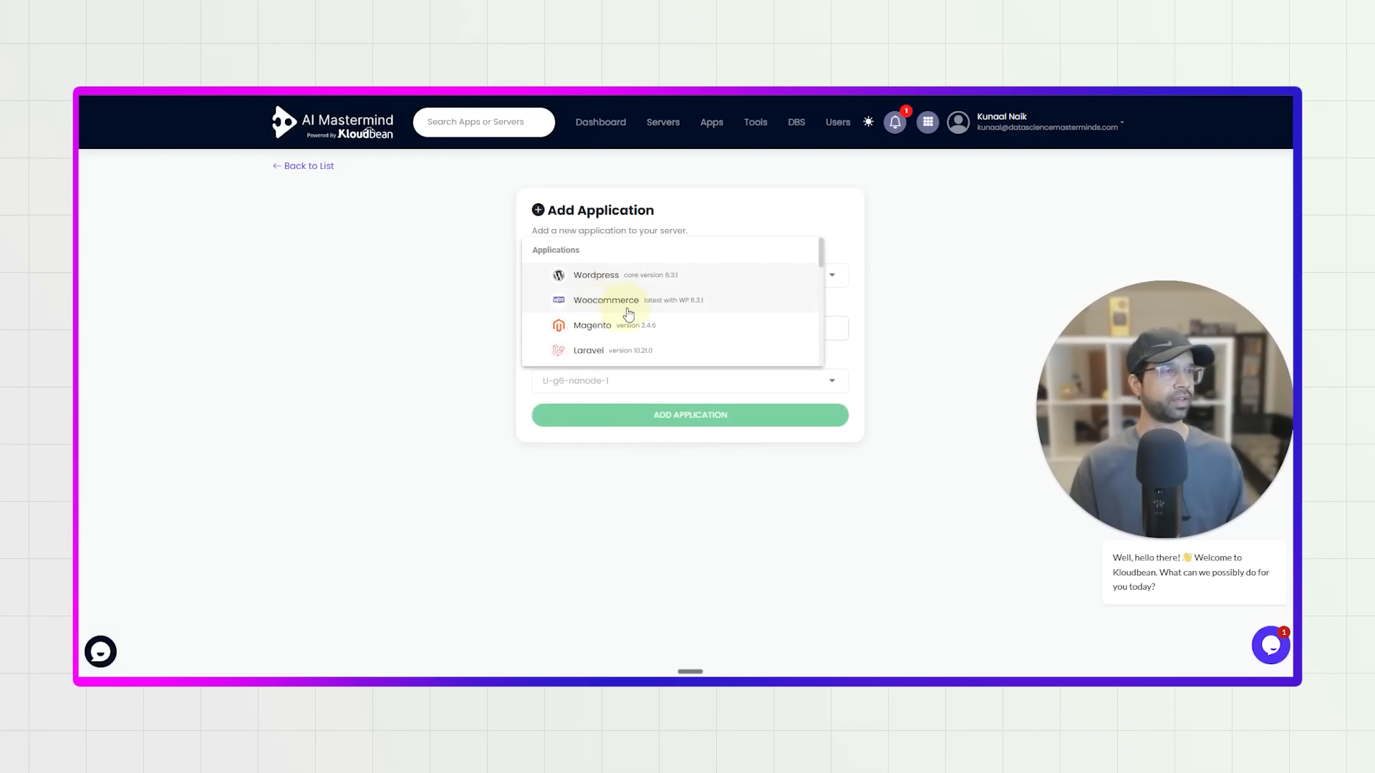
{"action": "scroll", "coordinate": [620, 309], "scroll_direction": "down", "scroll_amount": 5}
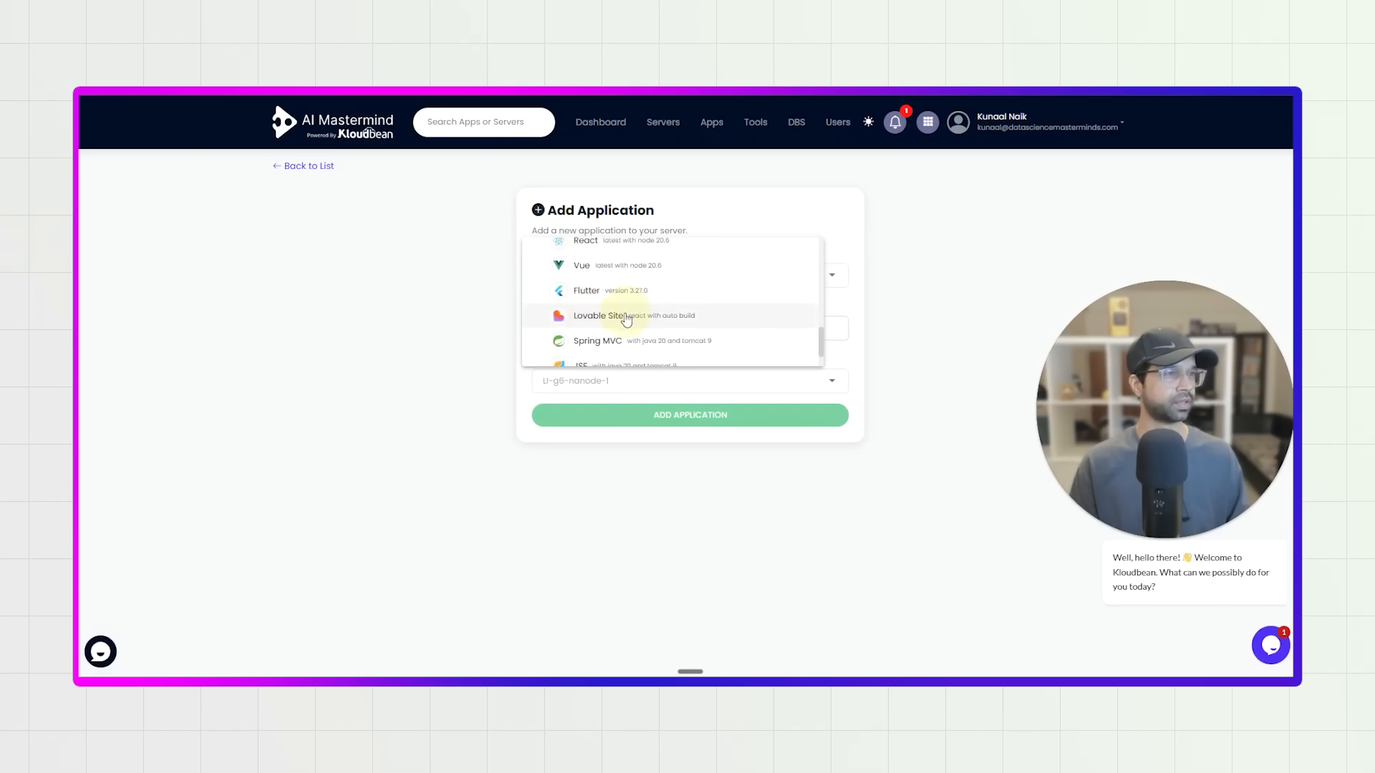
{"action": "left_click", "coordinate": [626, 317]}
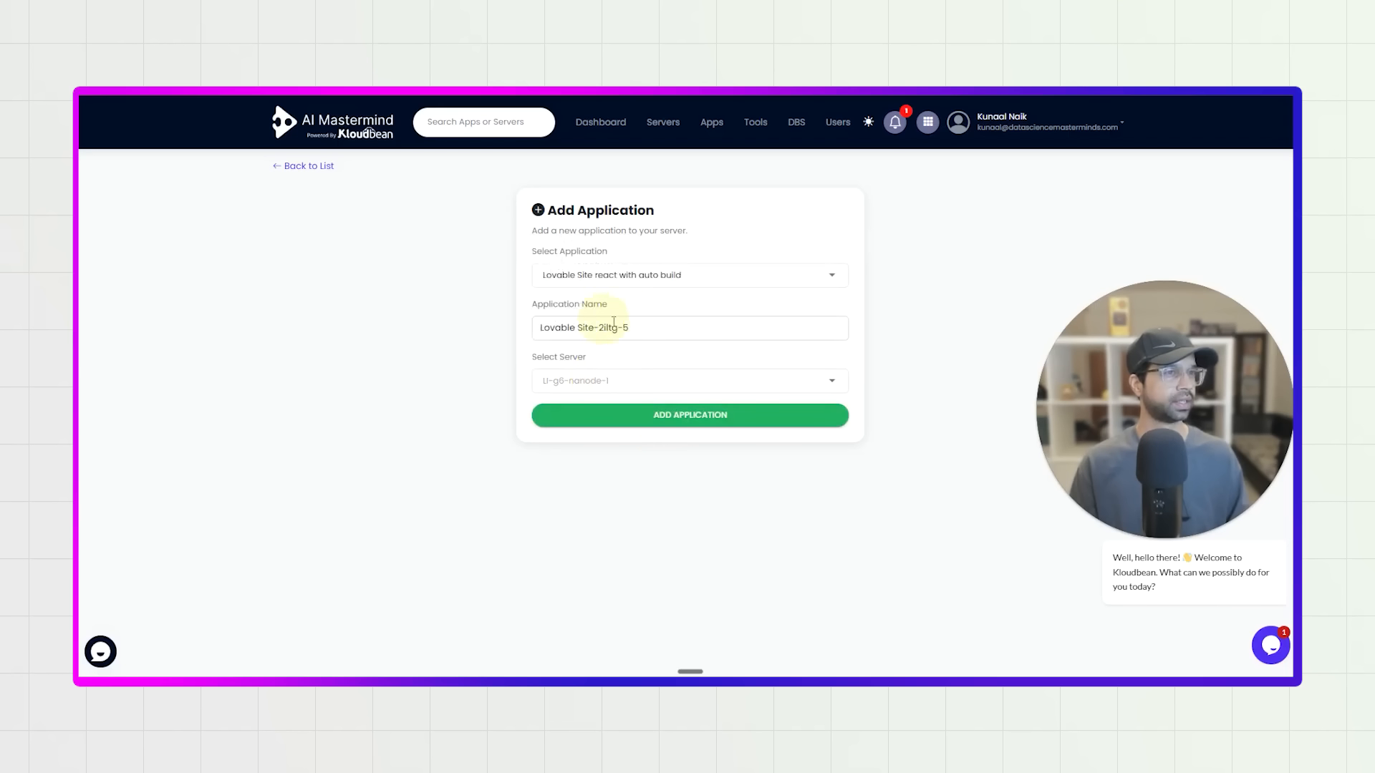
{"action": "left_click_drag", "start_coordinate": [577, 328], "coordinate": [476, 335]}
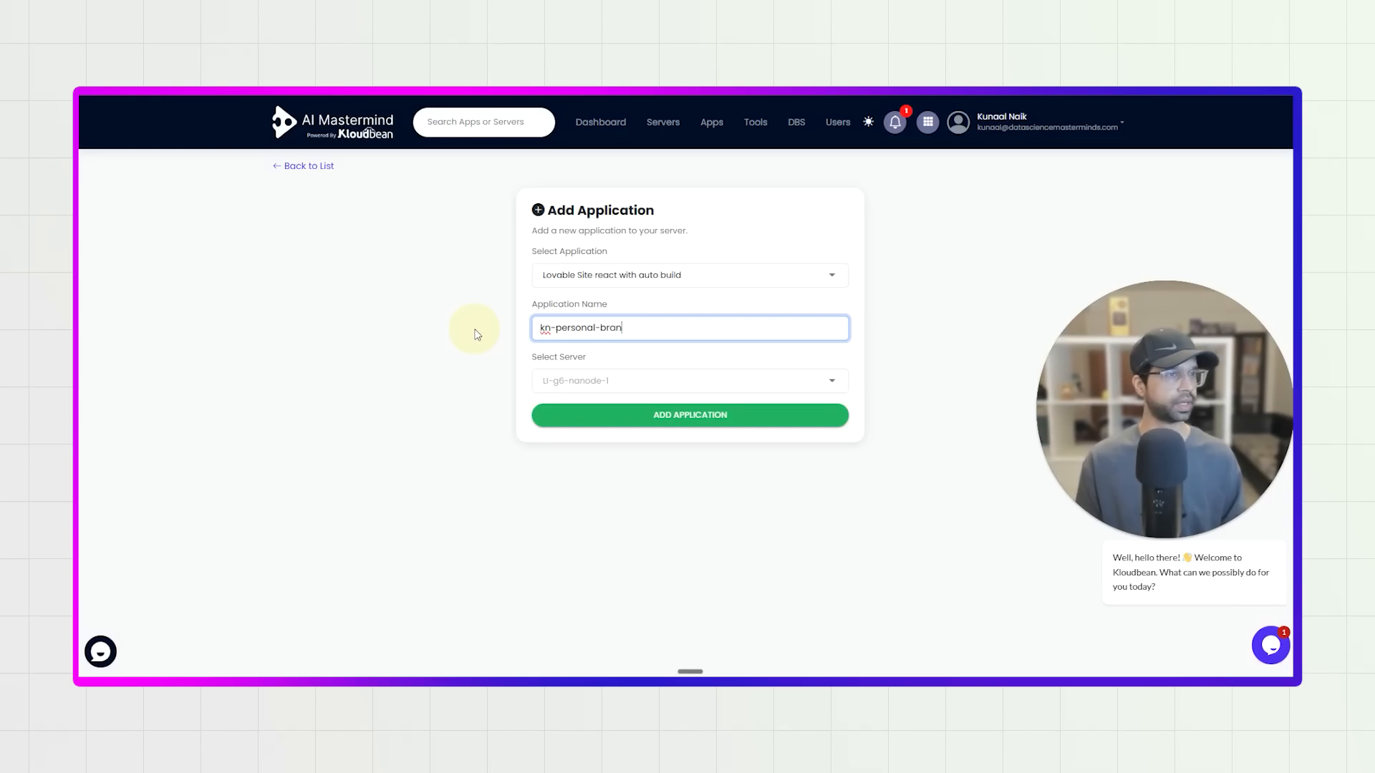
{"action": "left_click", "coordinate": [605, 415]}
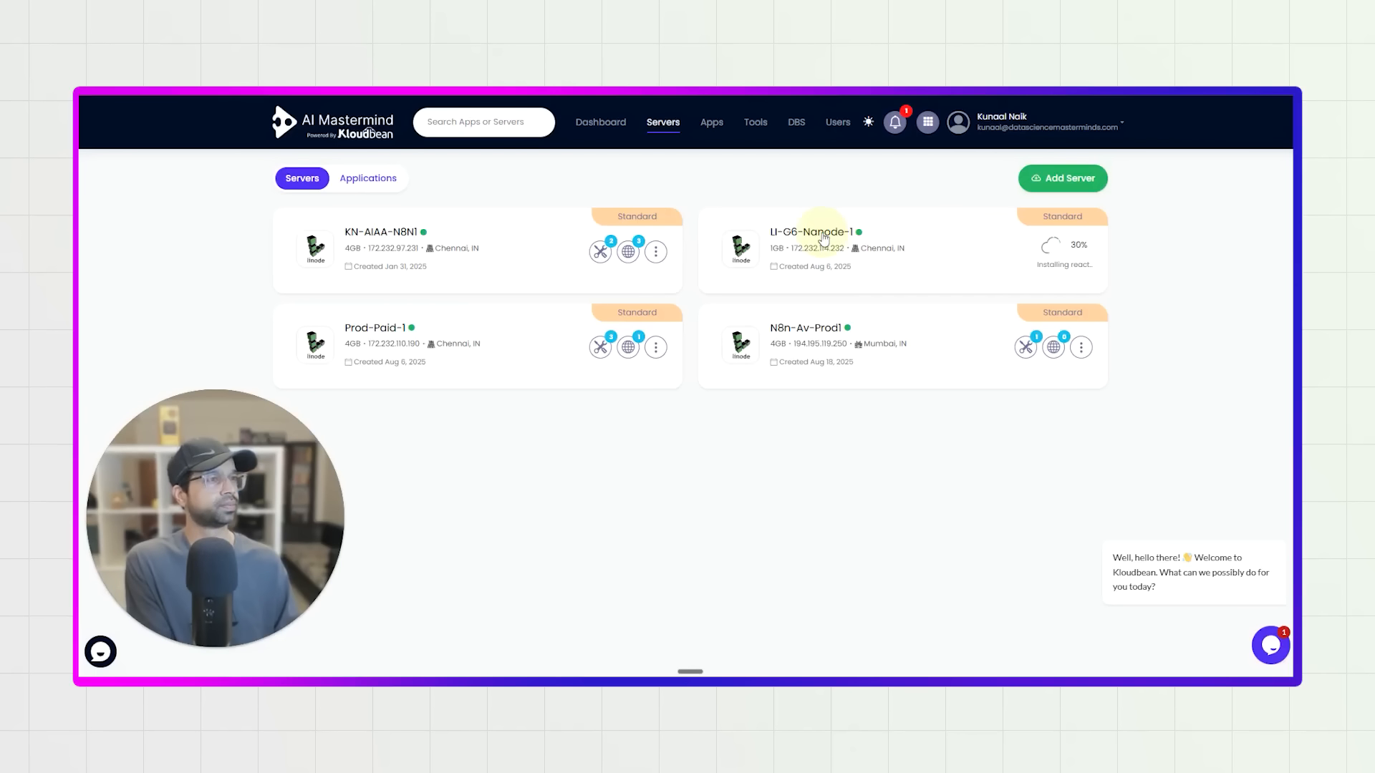
Open the Kn-Personal-Brand application's administration page and visit its application URL.
{"action": "left_click", "coordinate": [1054, 253]}
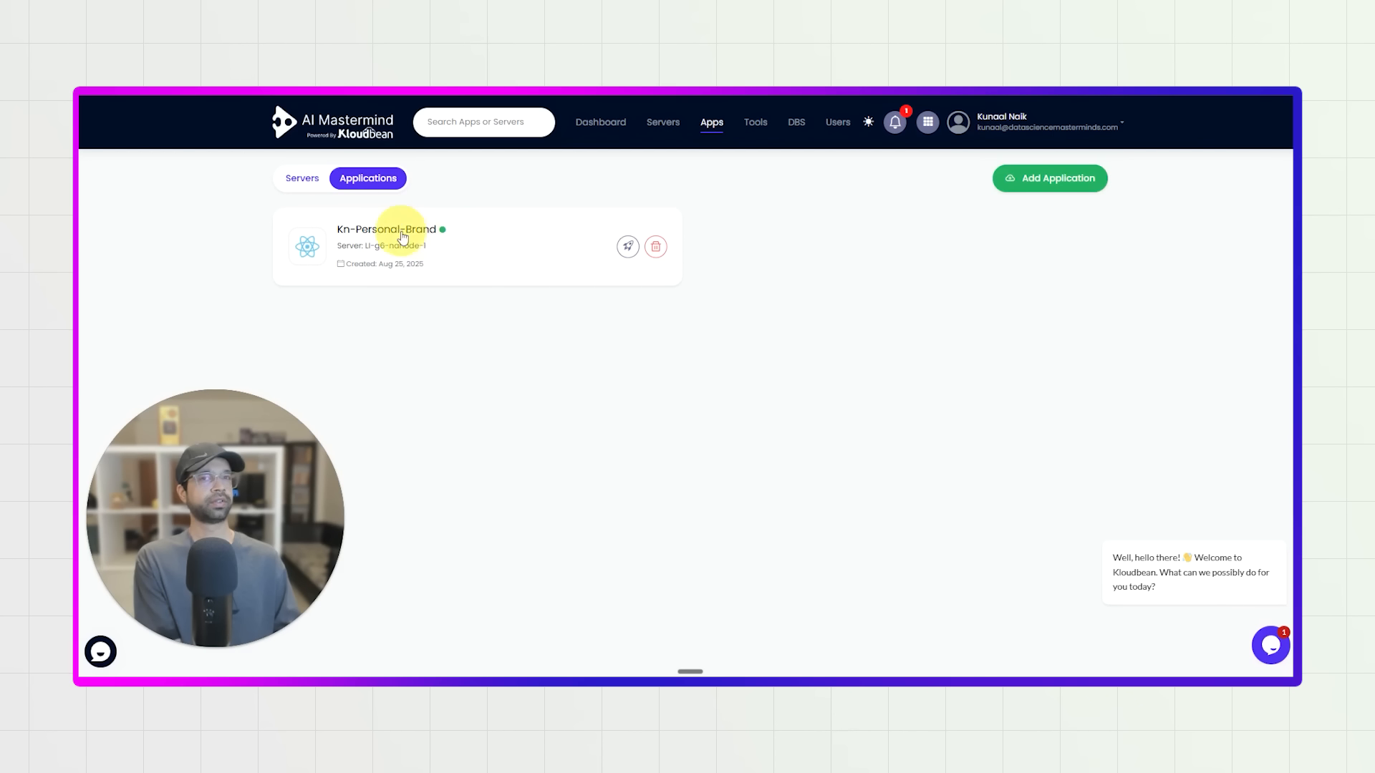
{"action": "left_click", "coordinate": [403, 237]}
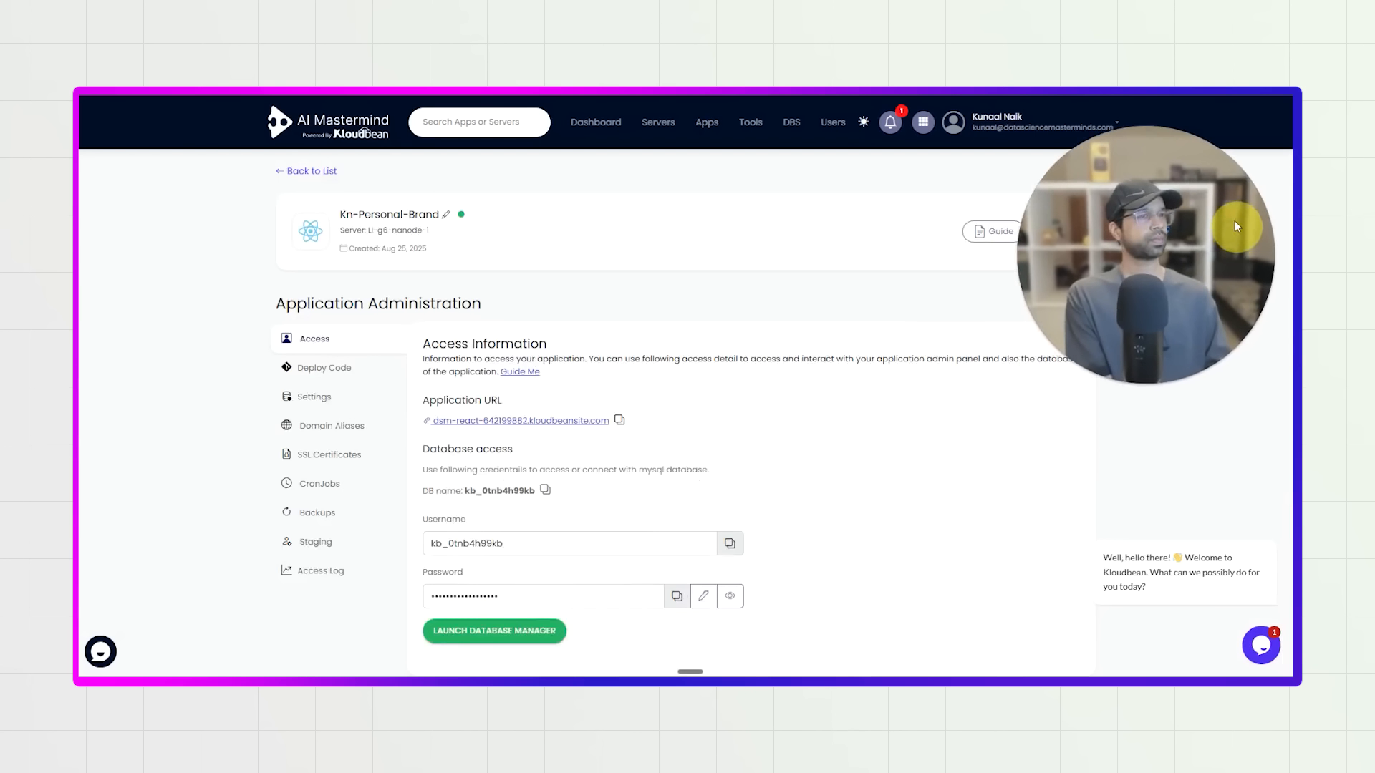
{"action": "left_click", "coordinate": [609, 421]}
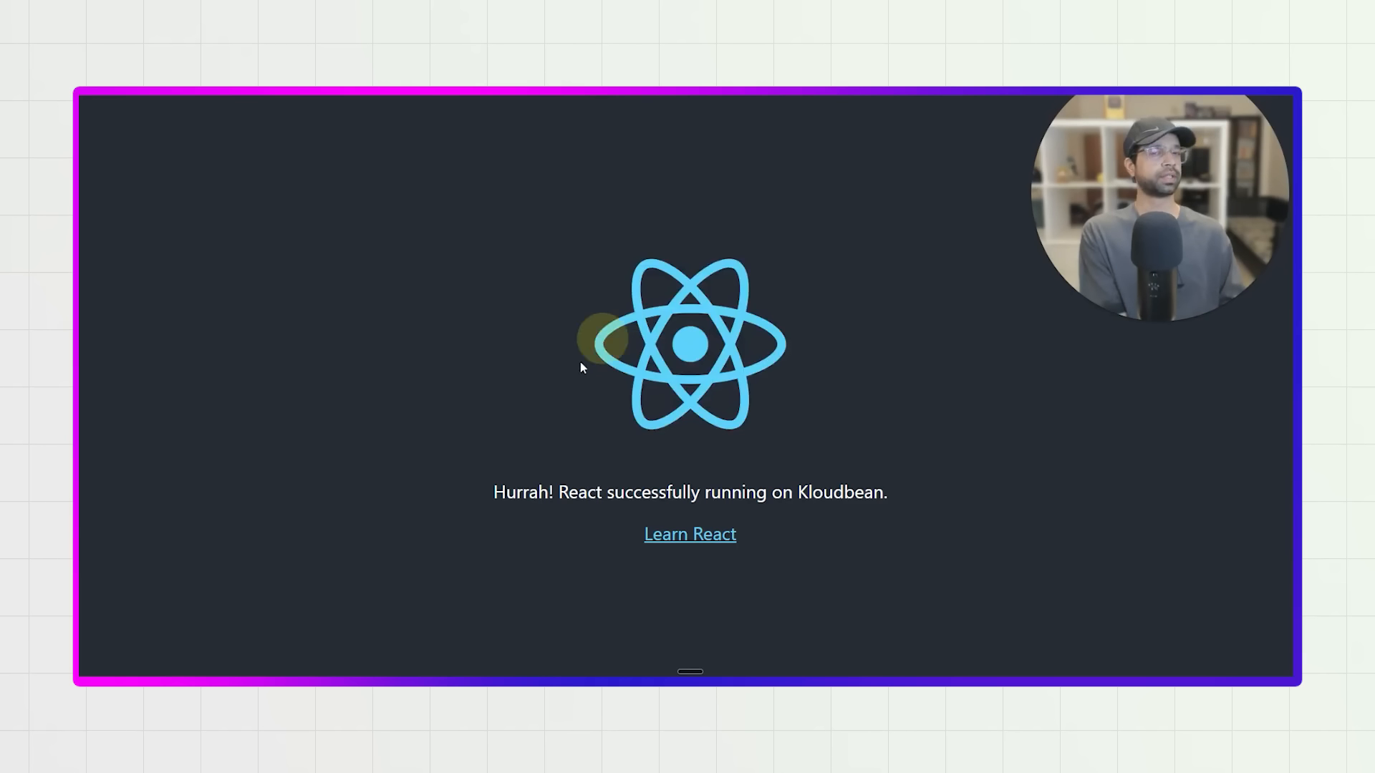
Open the Kn-Personal-Brand application's code deployment settings and copy the website repository's HTTPS clone URL from GitHub.
{"action": "left_click", "coordinate": [188, 75]}
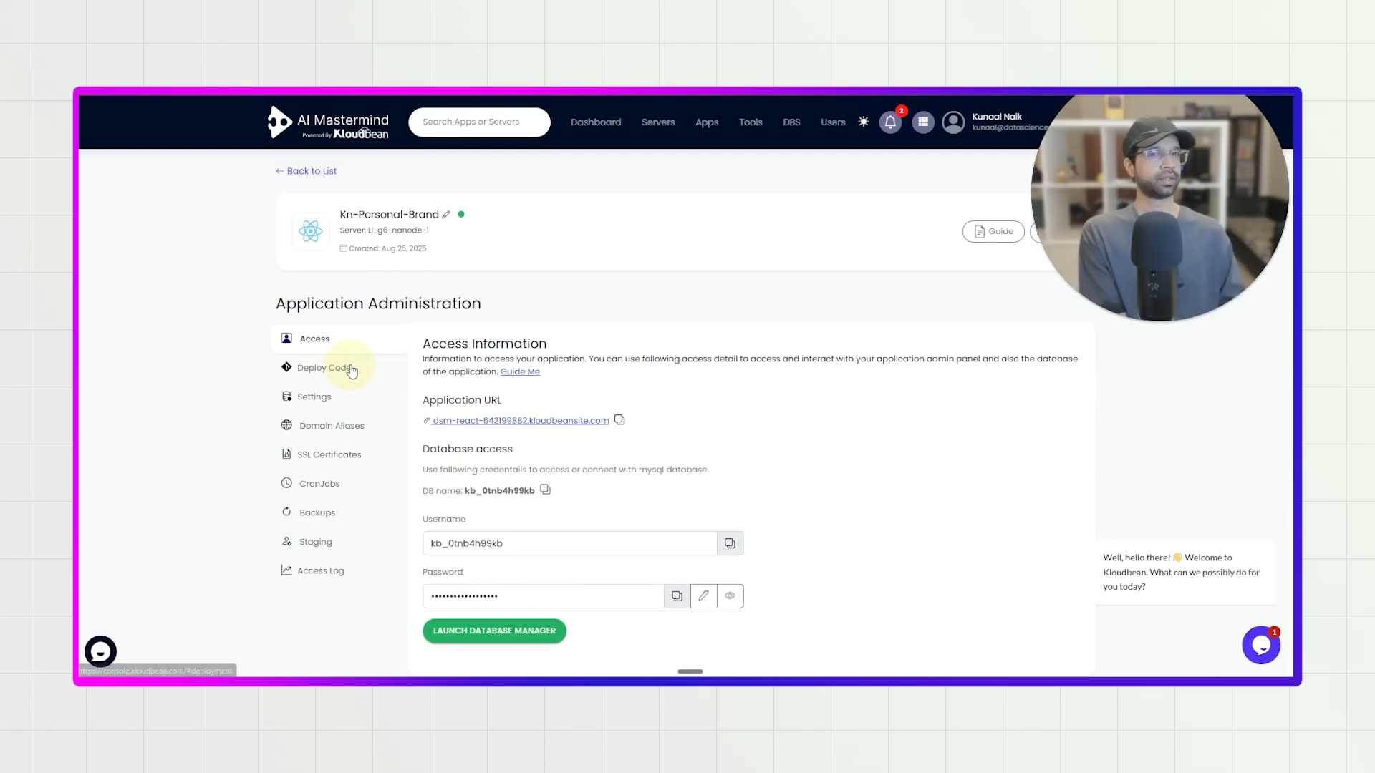
{"action": "left_click", "coordinate": [324, 367]}
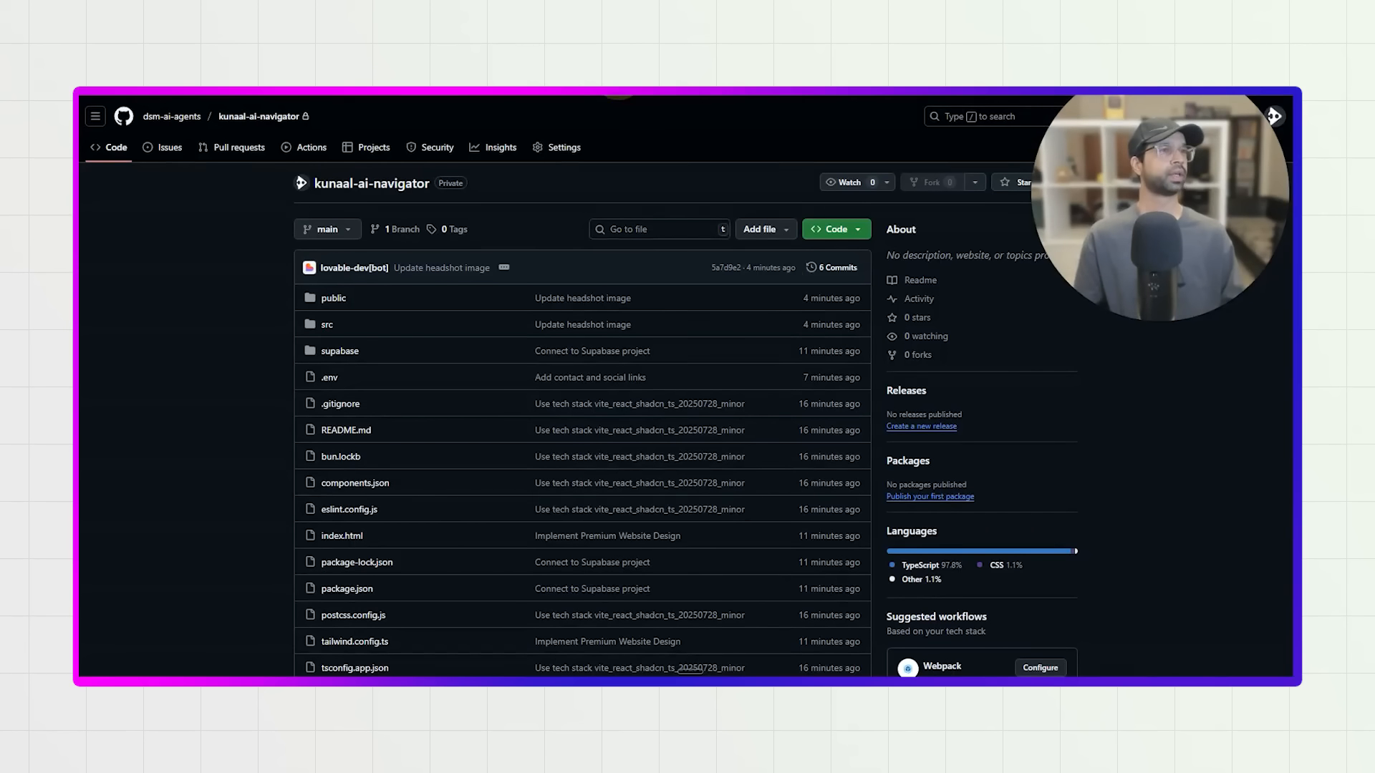
{"action": "left_click", "coordinate": [859, 238]}
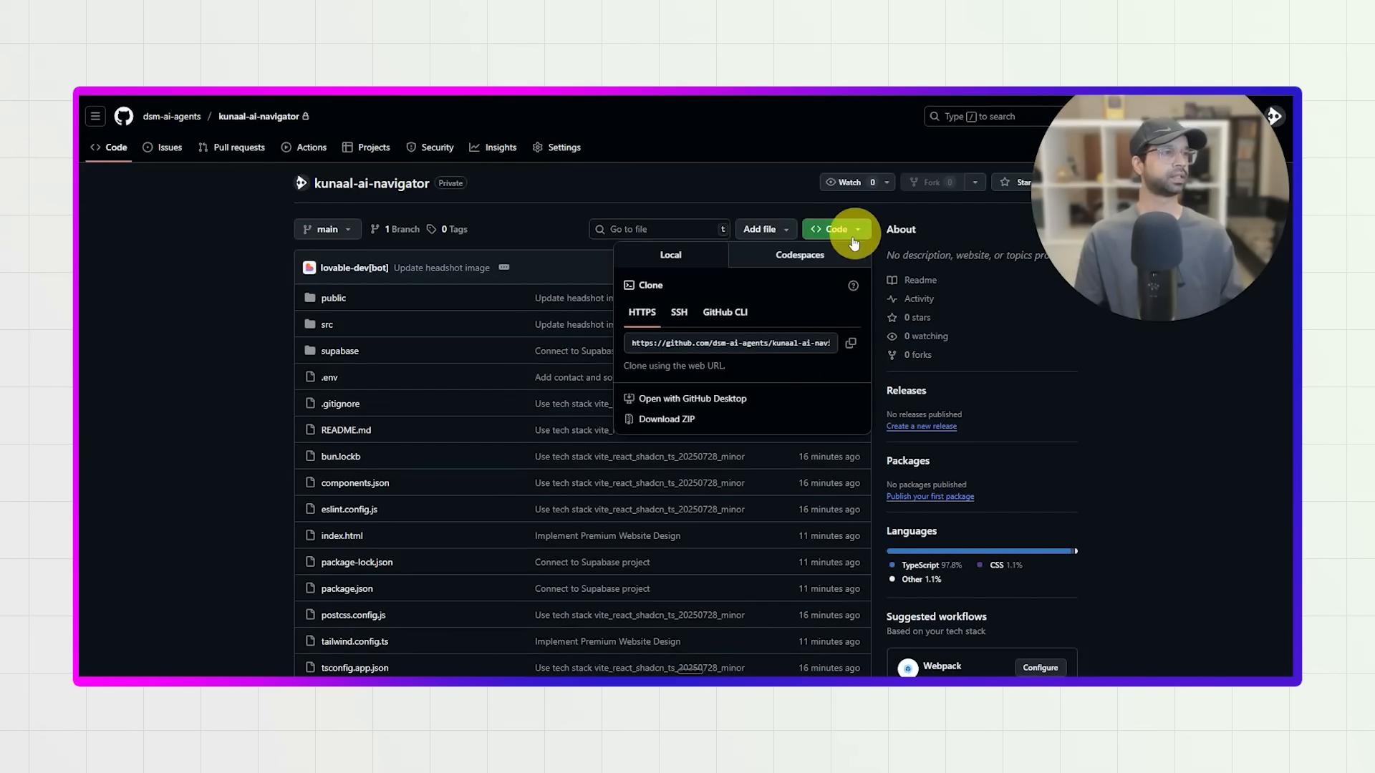
{"action": "left_click", "coordinate": [851, 343]}
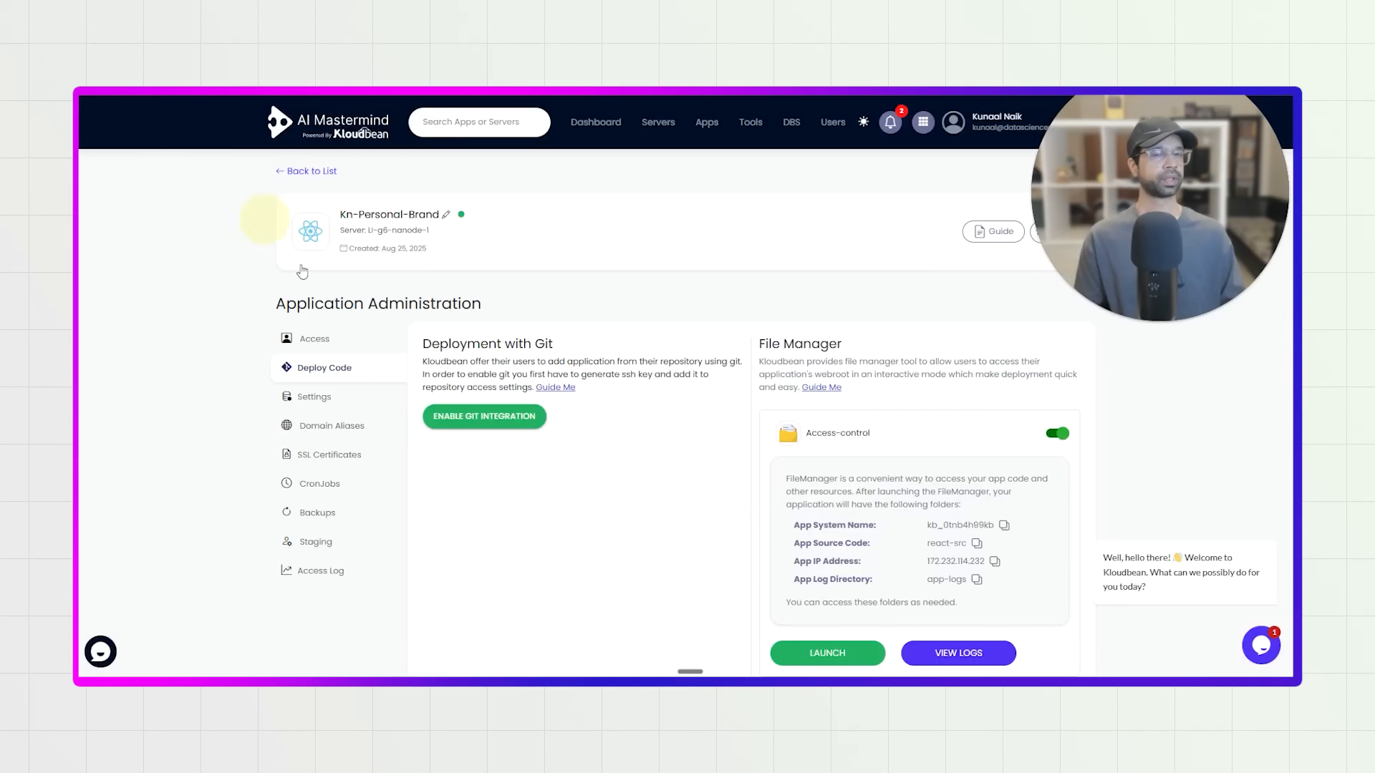
Enter the copied repository URL as the Git branch address in Kloudbean's deployment settings and try to fetch its branches.
{"action": "left_click", "coordinate": [513, 423]}
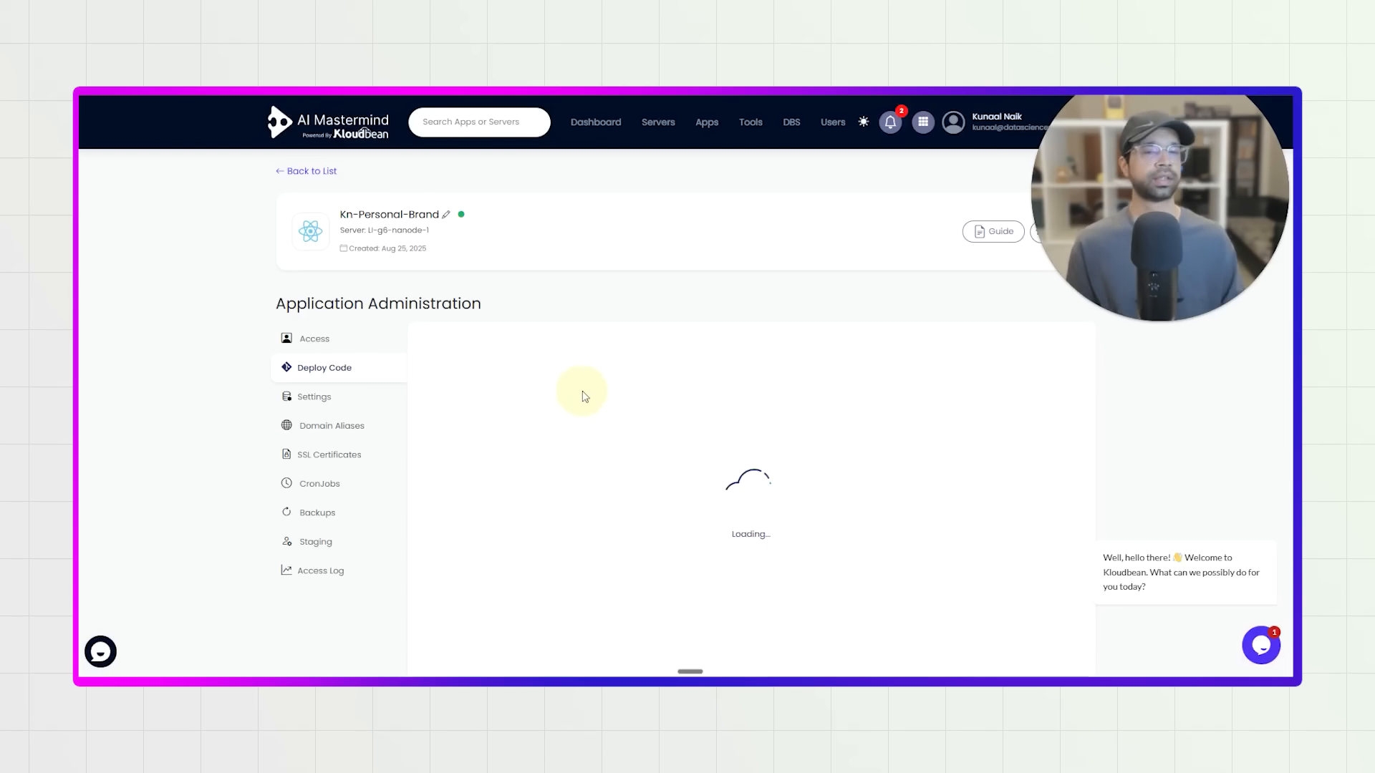
{"action": "left_click", "coordinate": [523, 491]}
{"action": "left_click", "coordinate": [566, 525]}
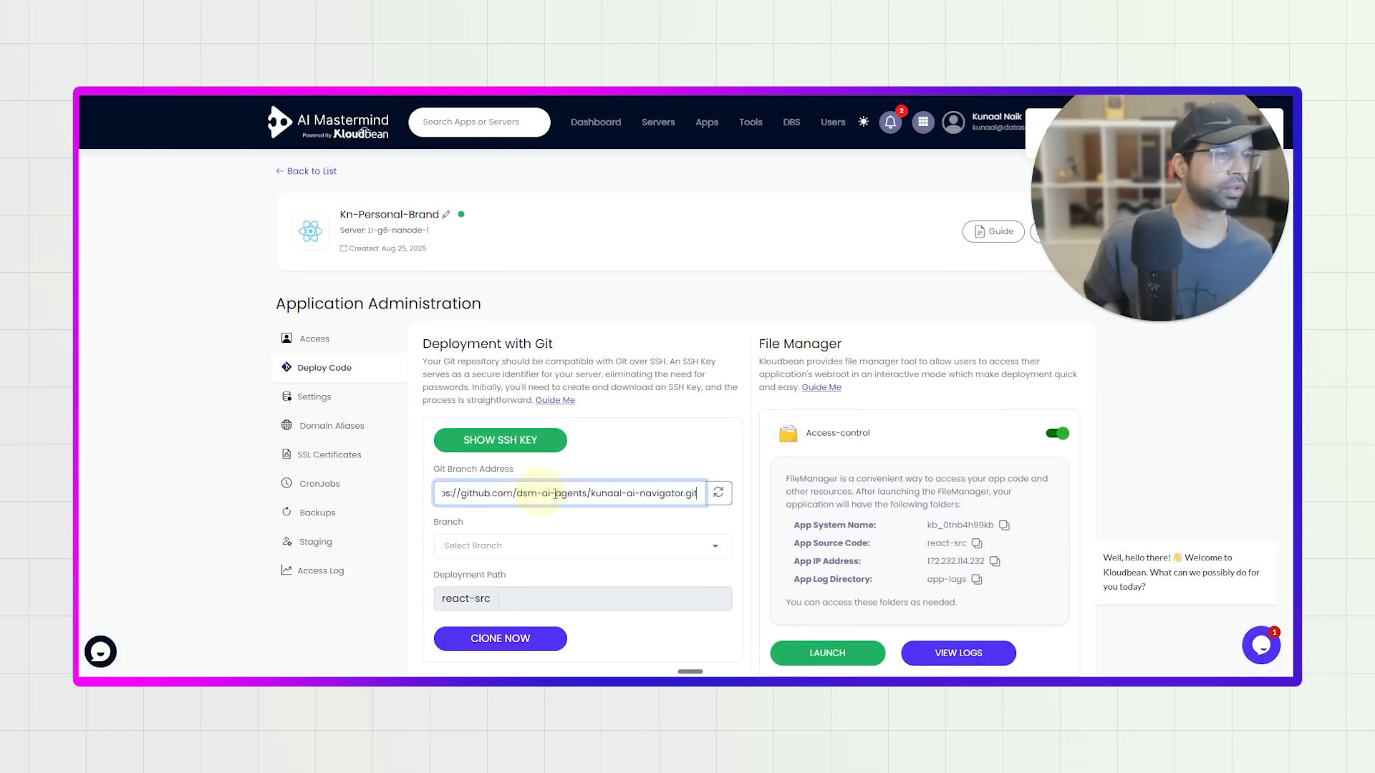
{"action": "left_click", "coordinate": [718, 493]}
{"action": "scroll", "coordinate": [718, 507], "scroll_direction": "down", "scroll_amount": 2}
{"action": "scroll", "coordinate": [713, 510], "scroll_direction": "up", "scroll_amount": 2}
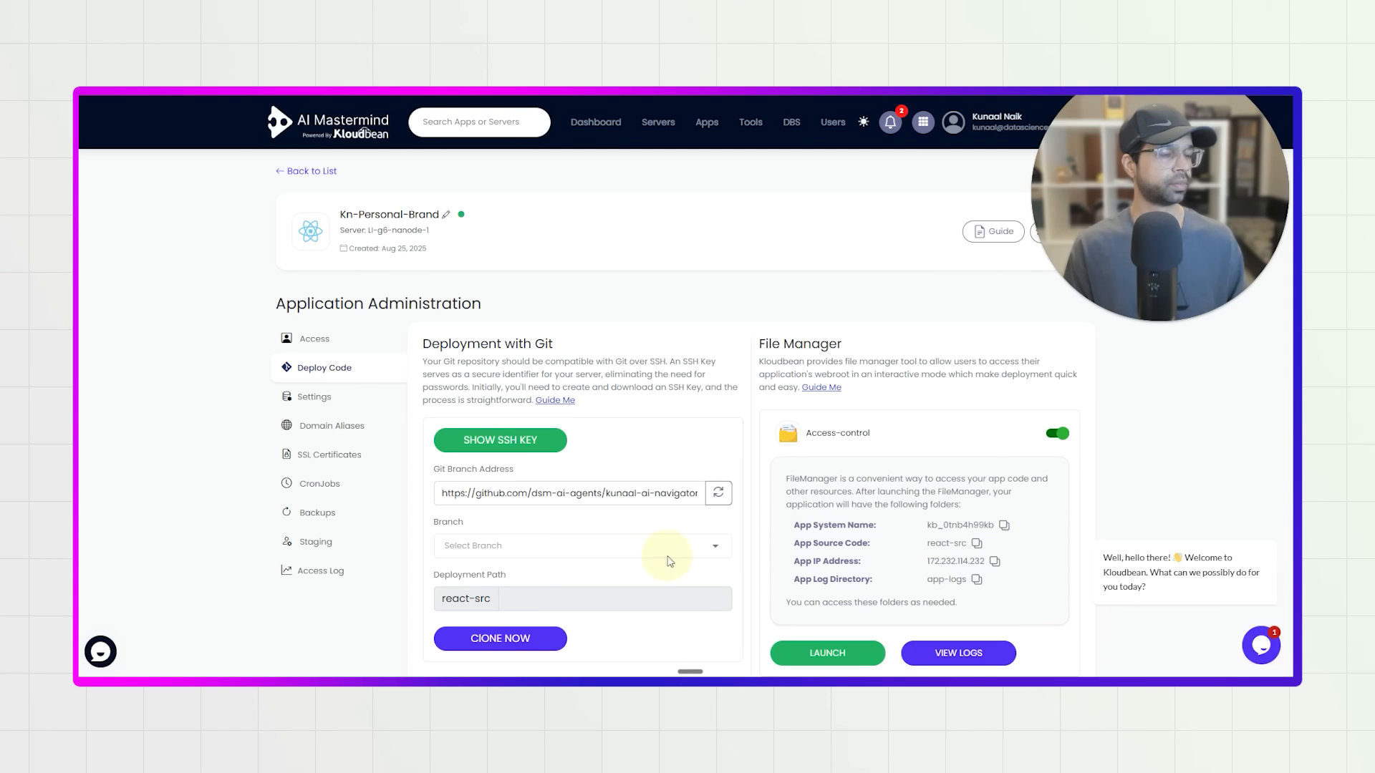
{"action": "left_click", "coordinate": [714, 550]}
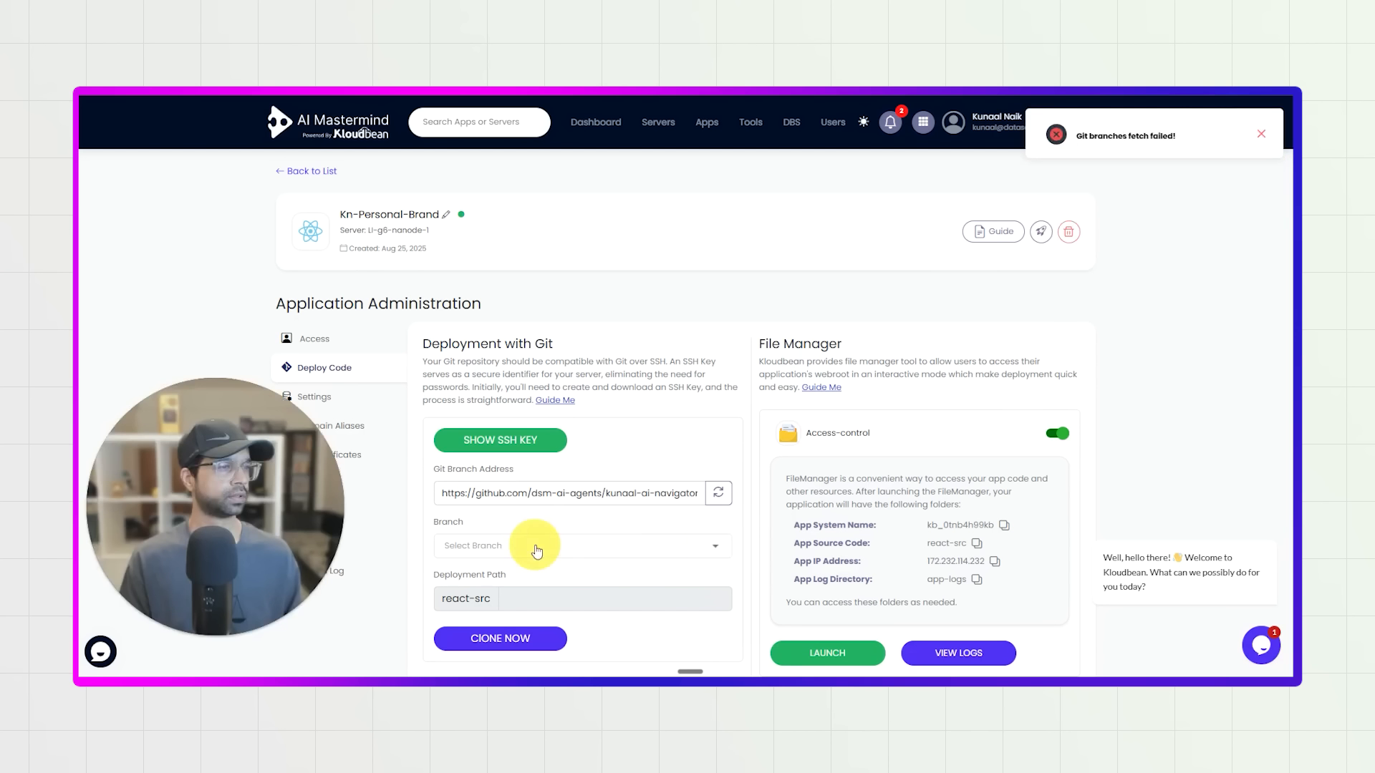
Switch to GitHub and change the website repository's visibility to public in its general settings.
{"action": "left_click", "coordinate": [548, 90]}
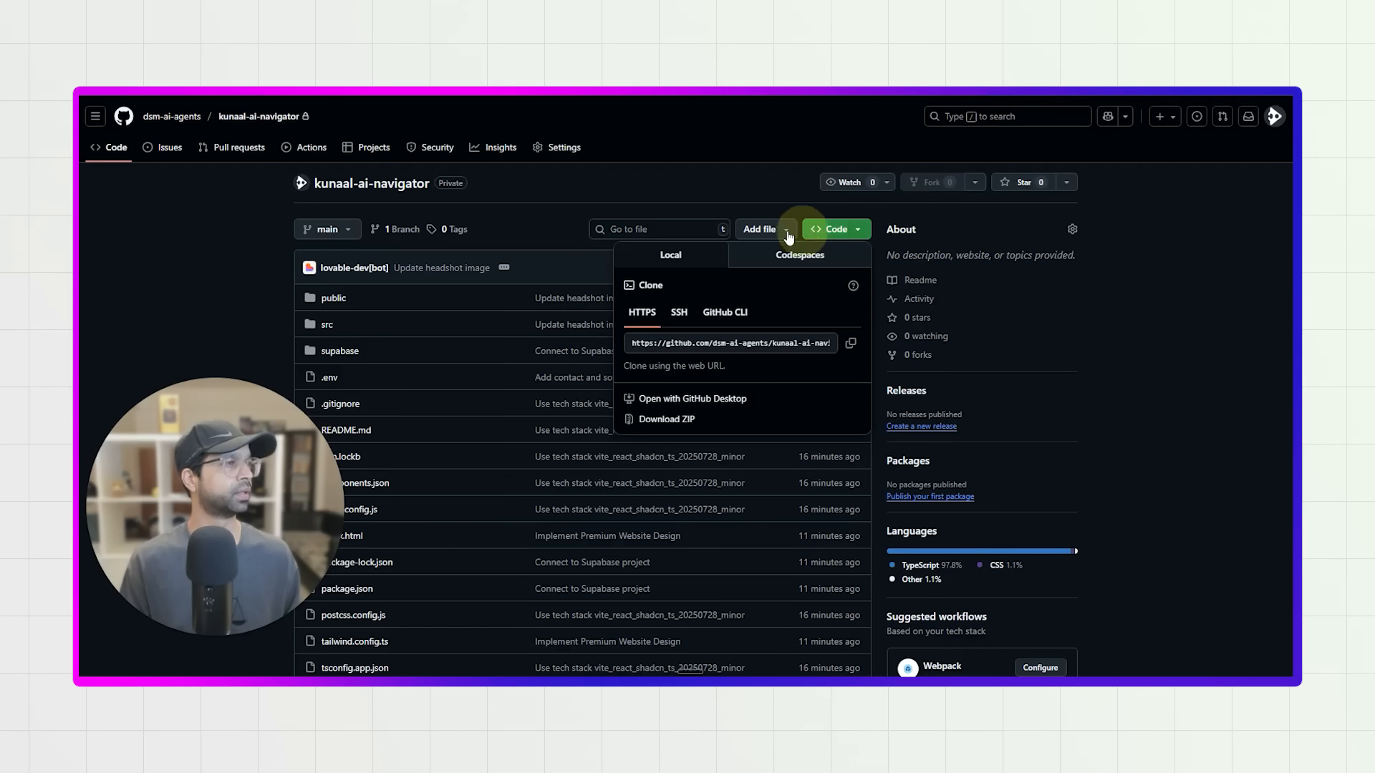
{"action": "left_click", "coordinate": [836, 229]}
{"action": "left_click", "coordinate": [564, 146]}
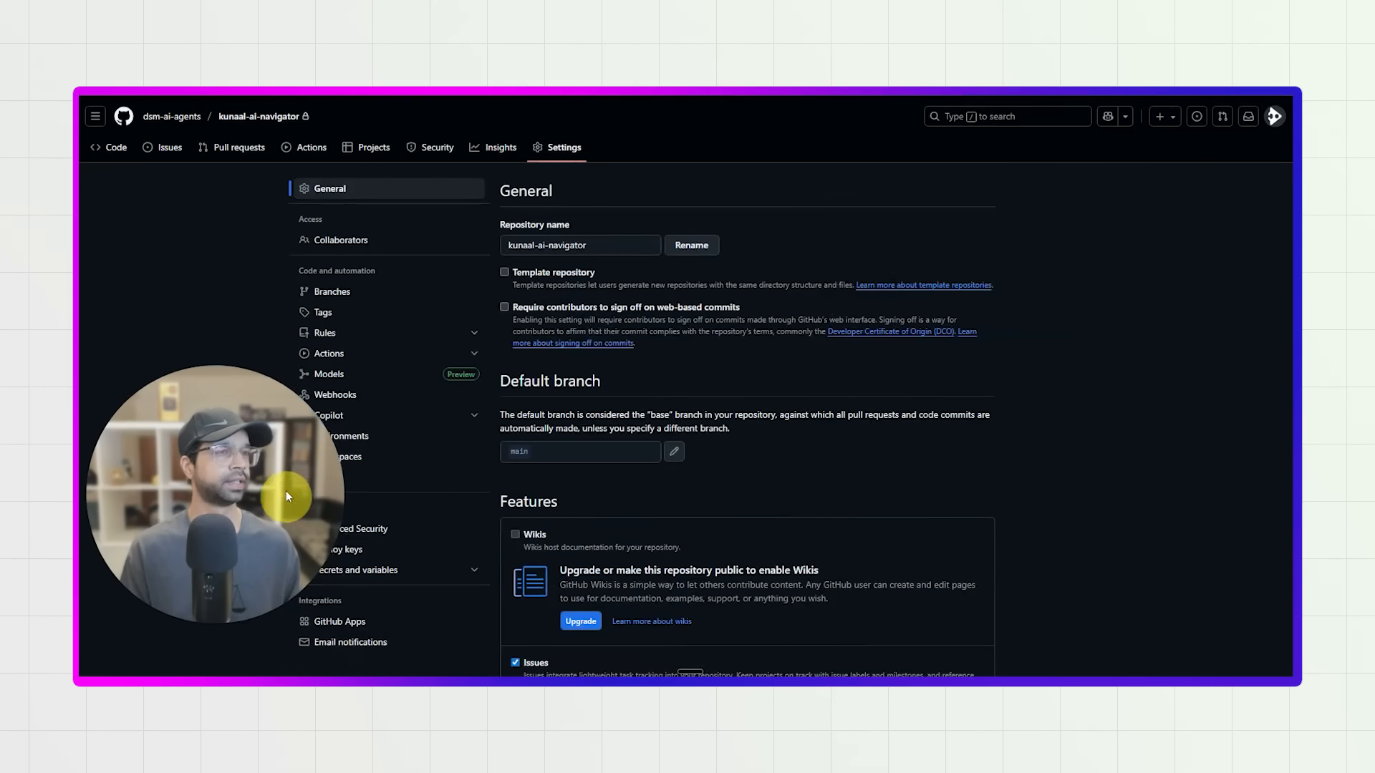
{"action": "scroll", "coordinate": [499, 465], "scroll_direction": "down", "scroll_amount": 15}
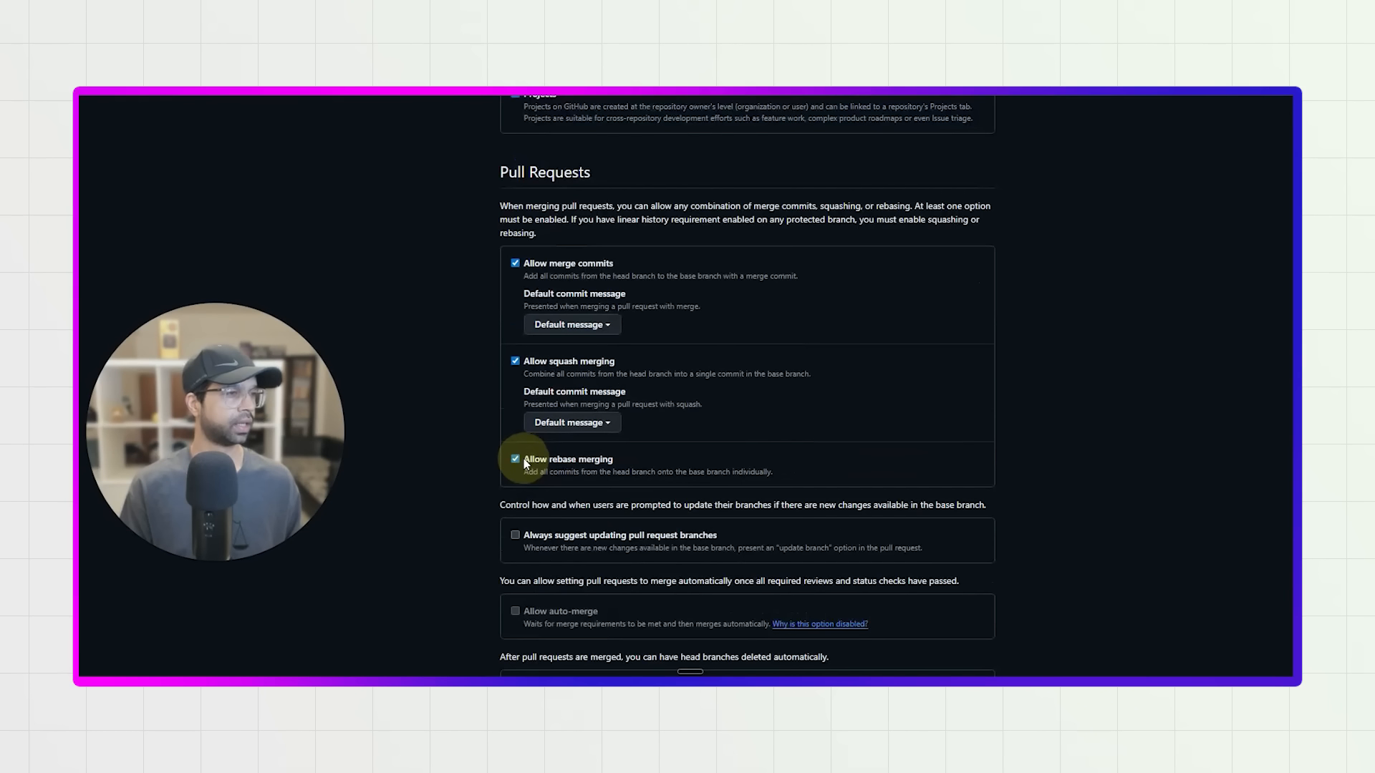
{"action": "scroll", "coordinate": [527, 464], "scroll_direction": "down", "scroll_amount": 5}
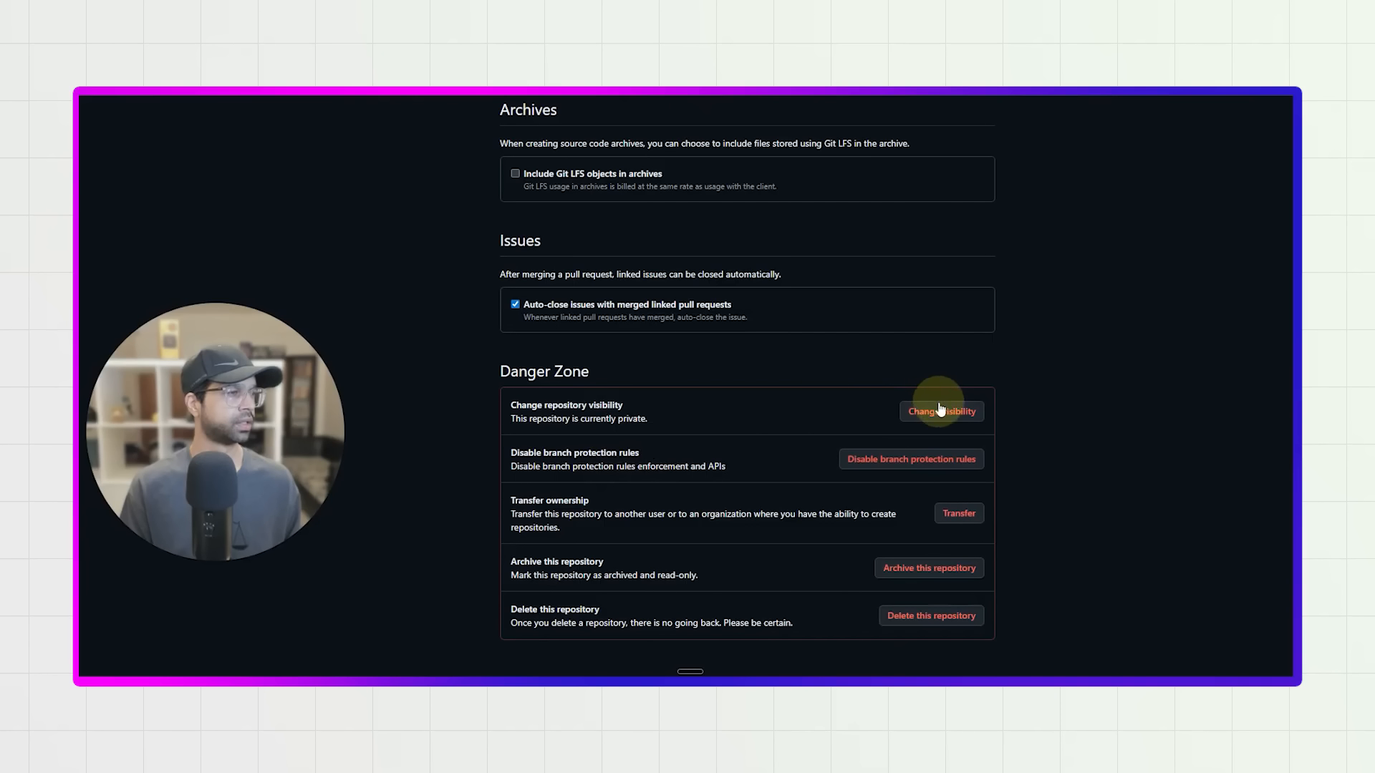
{"action": "left_click", "coordinate": [943, 411]}
{"action": "left_click", "coordinate": [904, 438]}
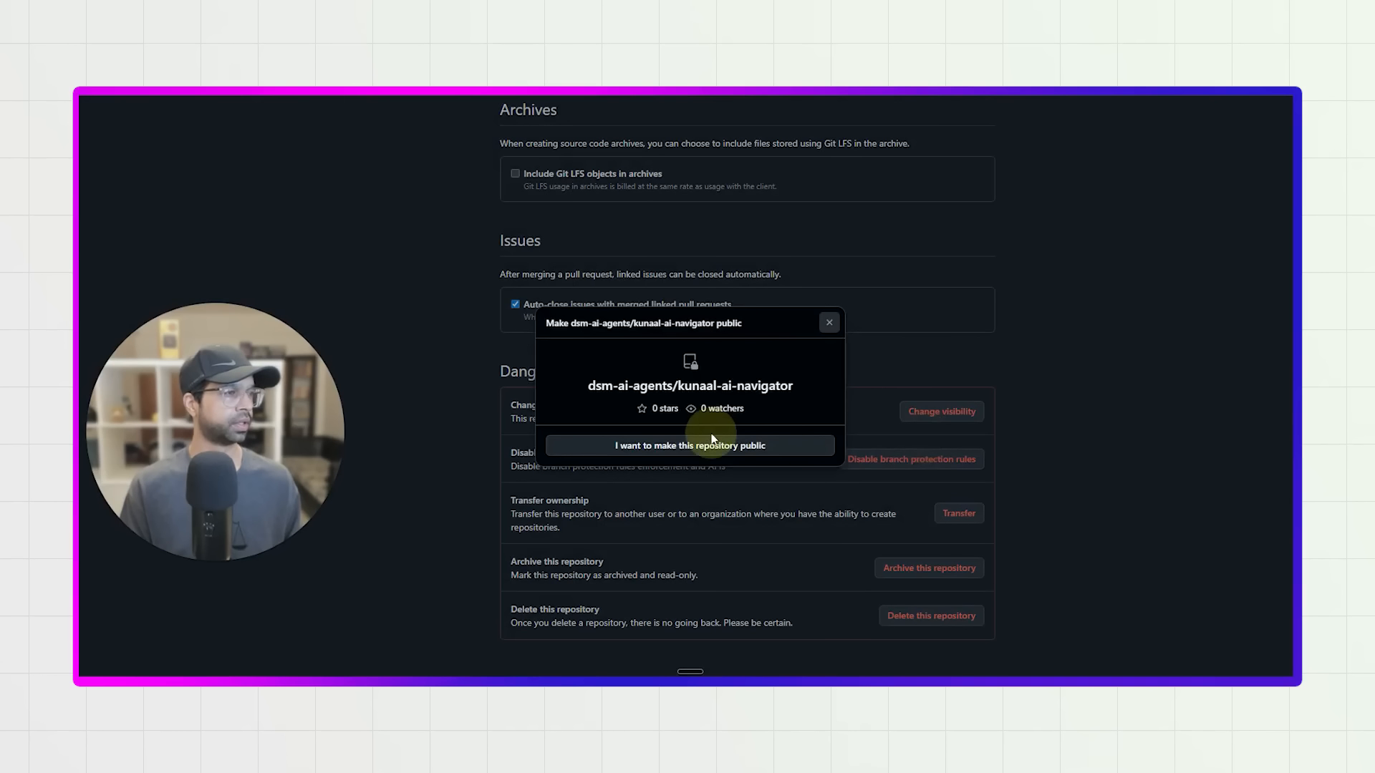
{"action": "left_click", "coordinate": [699, 511]}
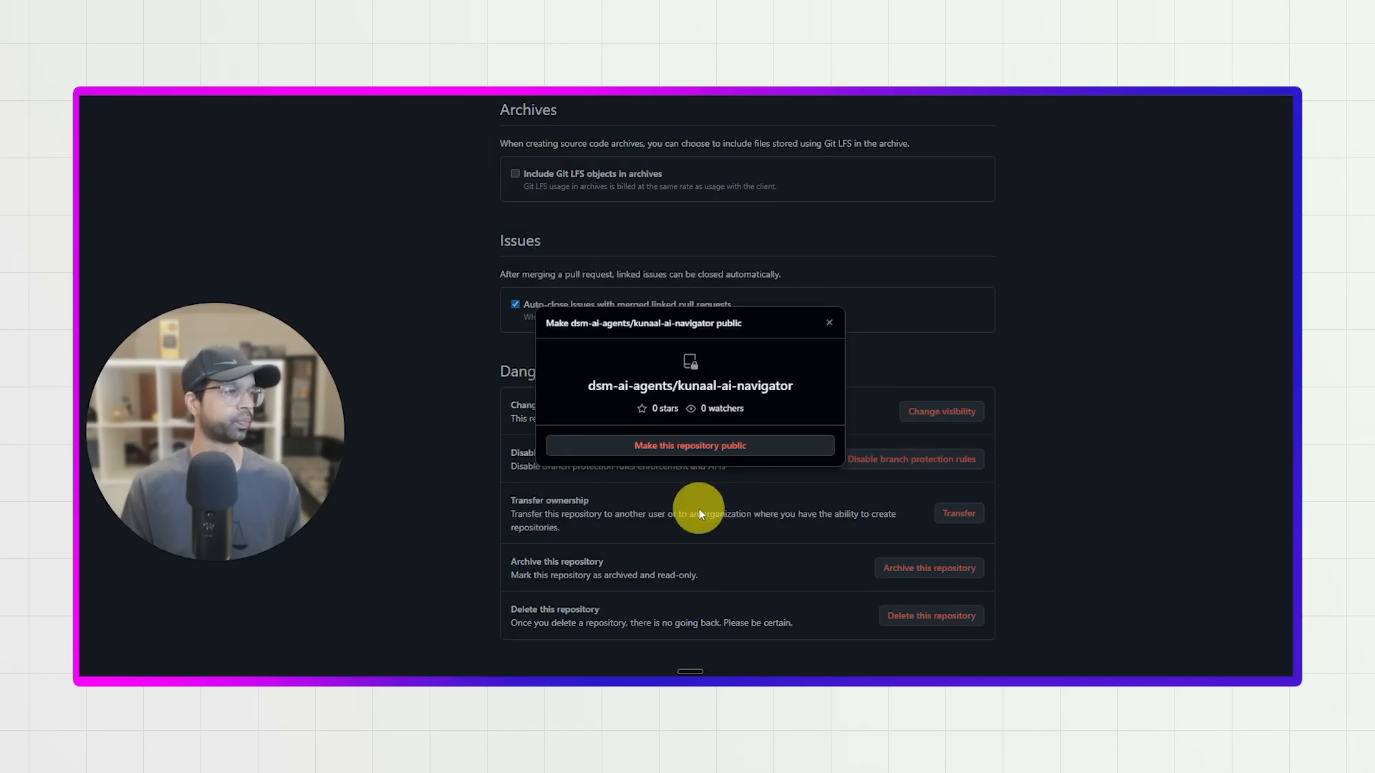
{"action": "left_click", "coordinate": [704, 451]}
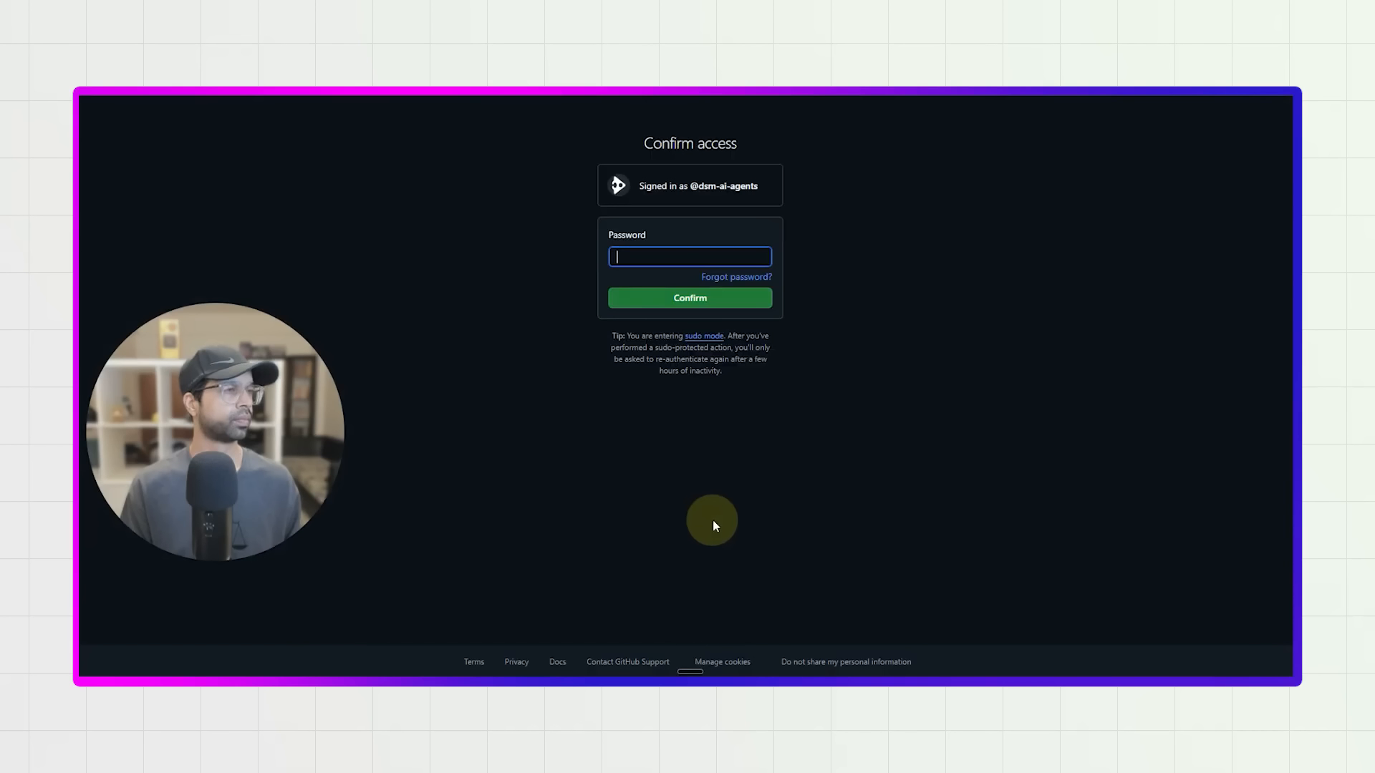
Confirm access to the GitHub account with the saved account password, entering the Windows Security PIN to fill it in.
{"action": "left_click", "coordinate": [668, 257]}
{"action": "left_click", "coordinate": [671, 285]}
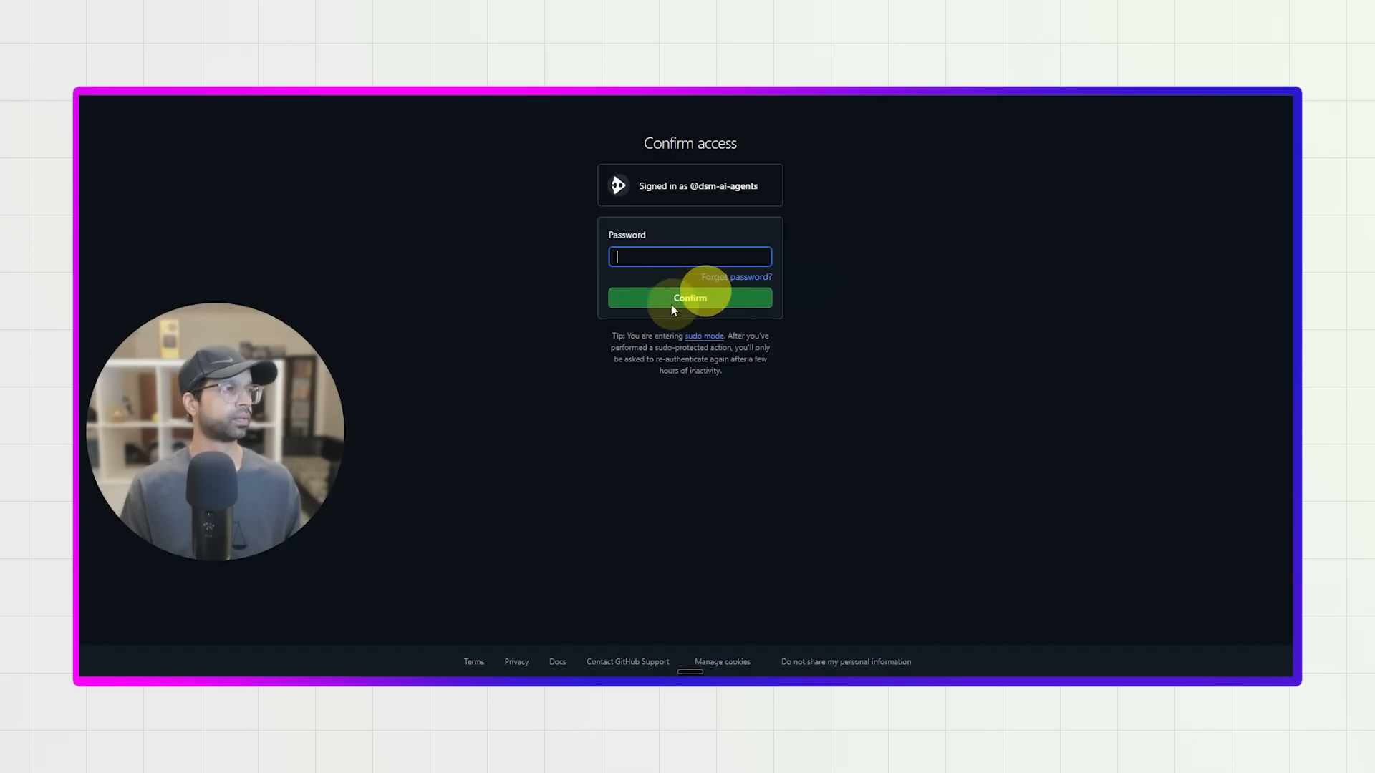
{"action": "type", "text": "••••"}
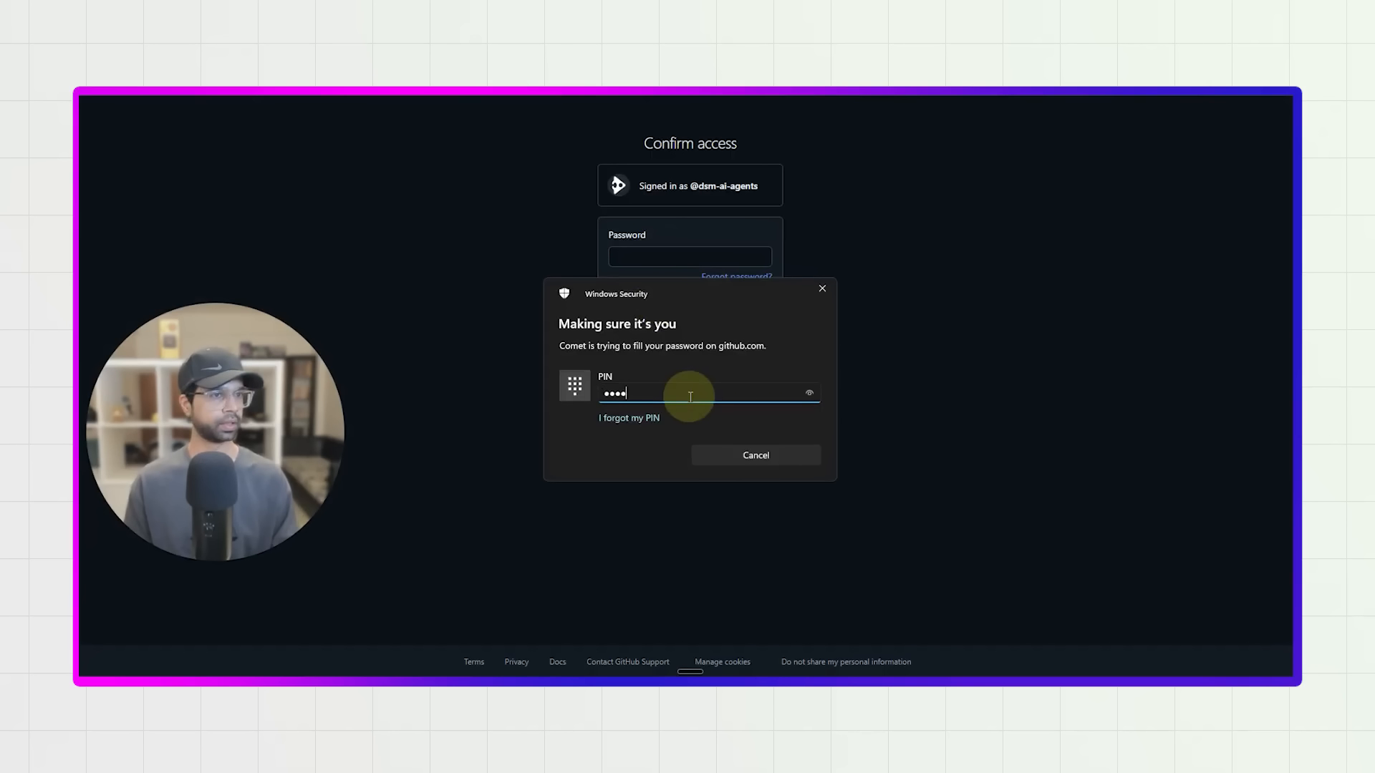
{"action": "left_click", "coordinate": [734, 301]}
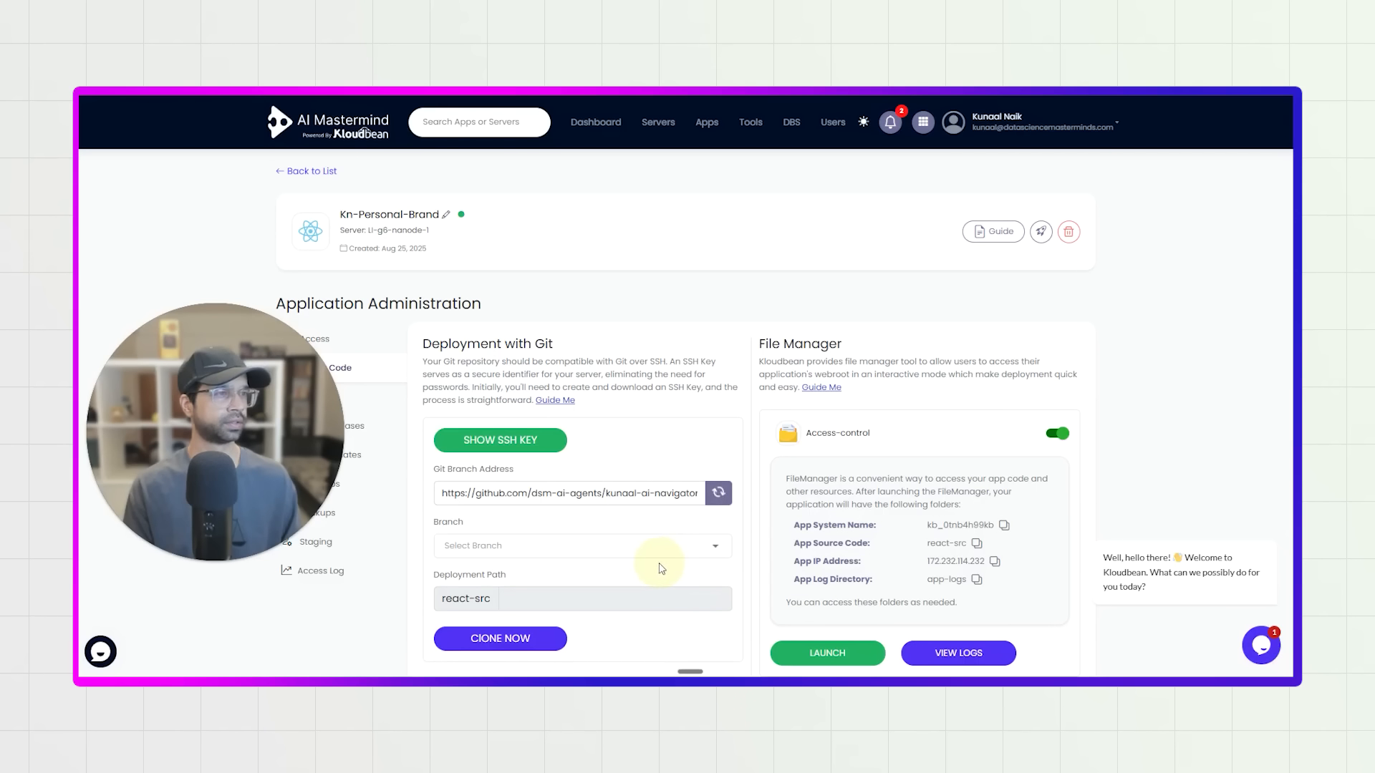
Back in Kloudbean, select the main branch for the Git deployment and clone the repository.
{"action": "left_click", "coordinate": [635, 554]}
{"action": "left_click", "coordinate": [530, 550]}
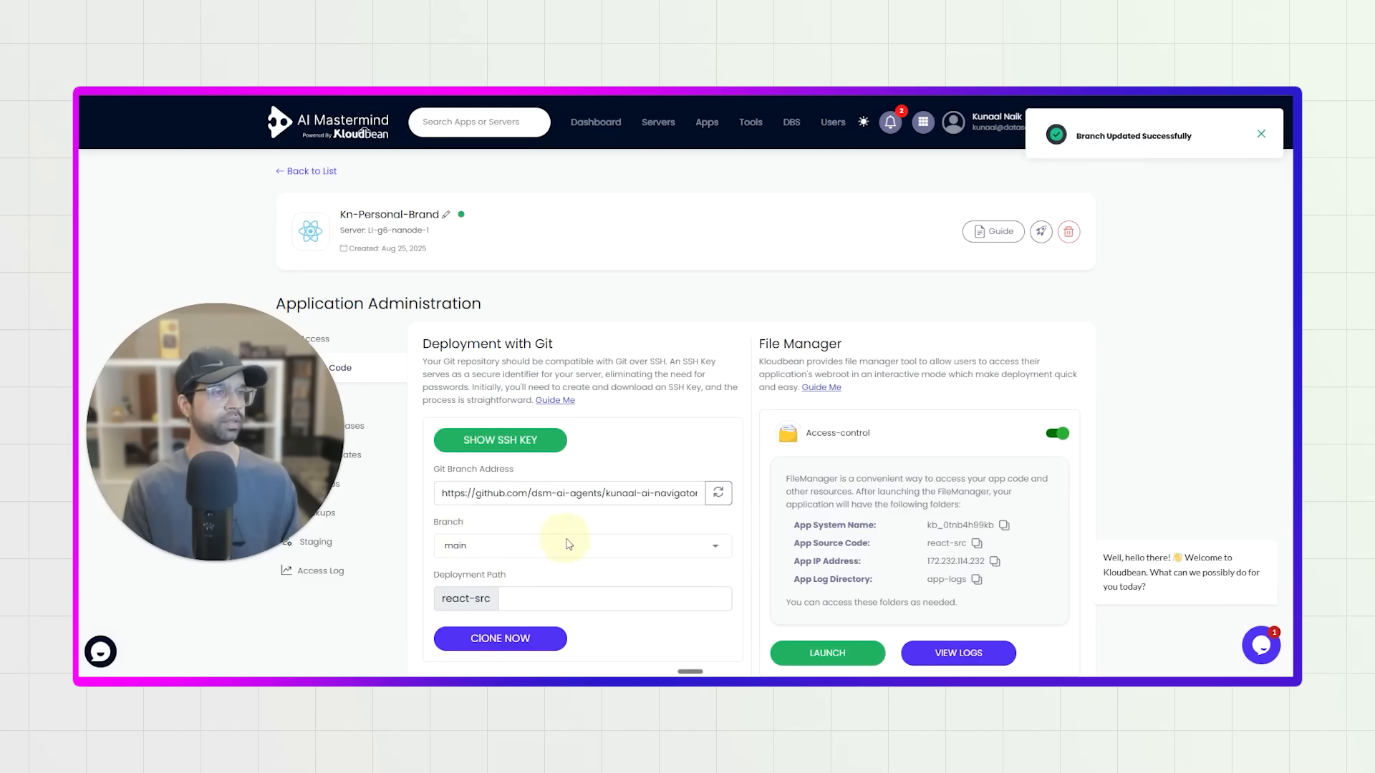
{"action": "scroll", "coordinate": [565, 559], "scroll_direction": "down", "scroll_amount": 2}
{"action": "left_click", "coordinate": [505, 510]}
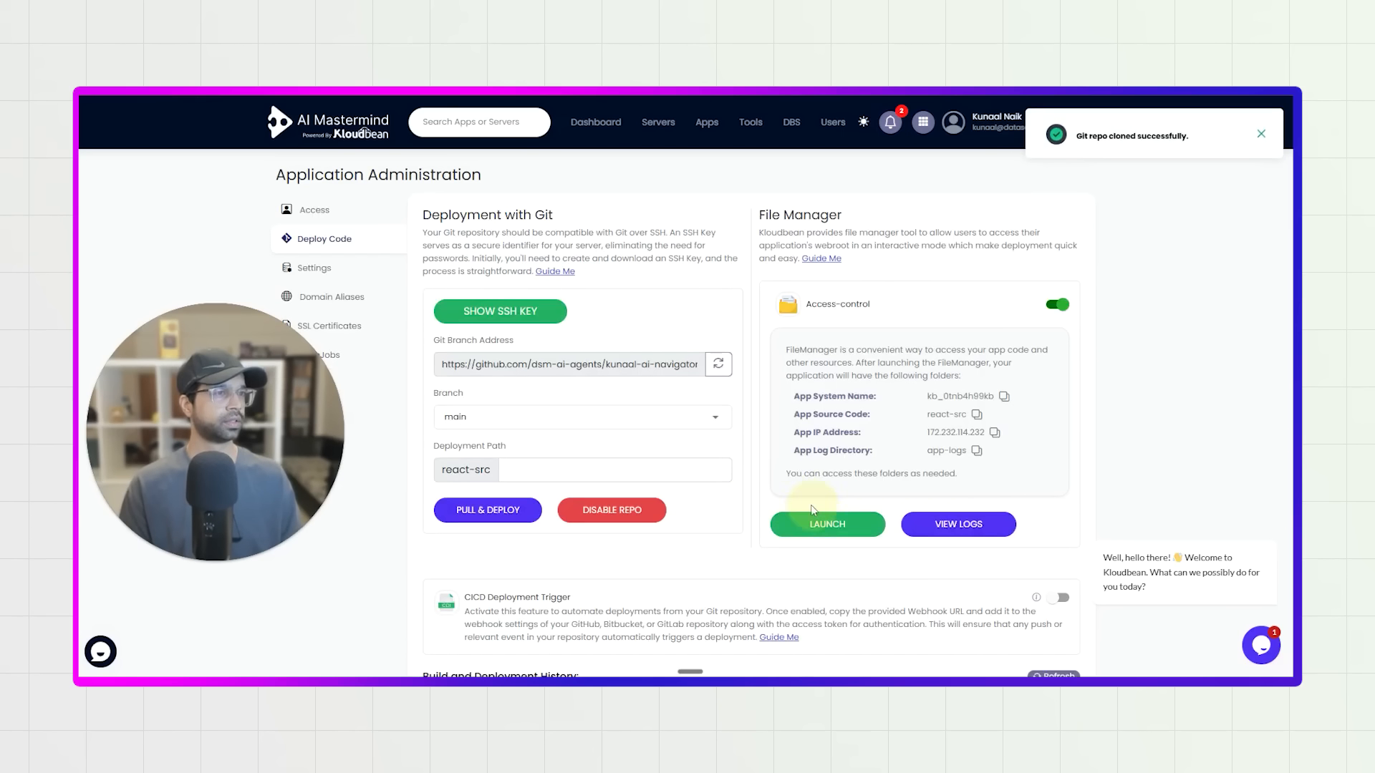
Pull and deploy the cloned repository, refreshing the build and deployment history to follow its status.
{"action": "left_click", "coordinate": [485, 511]}
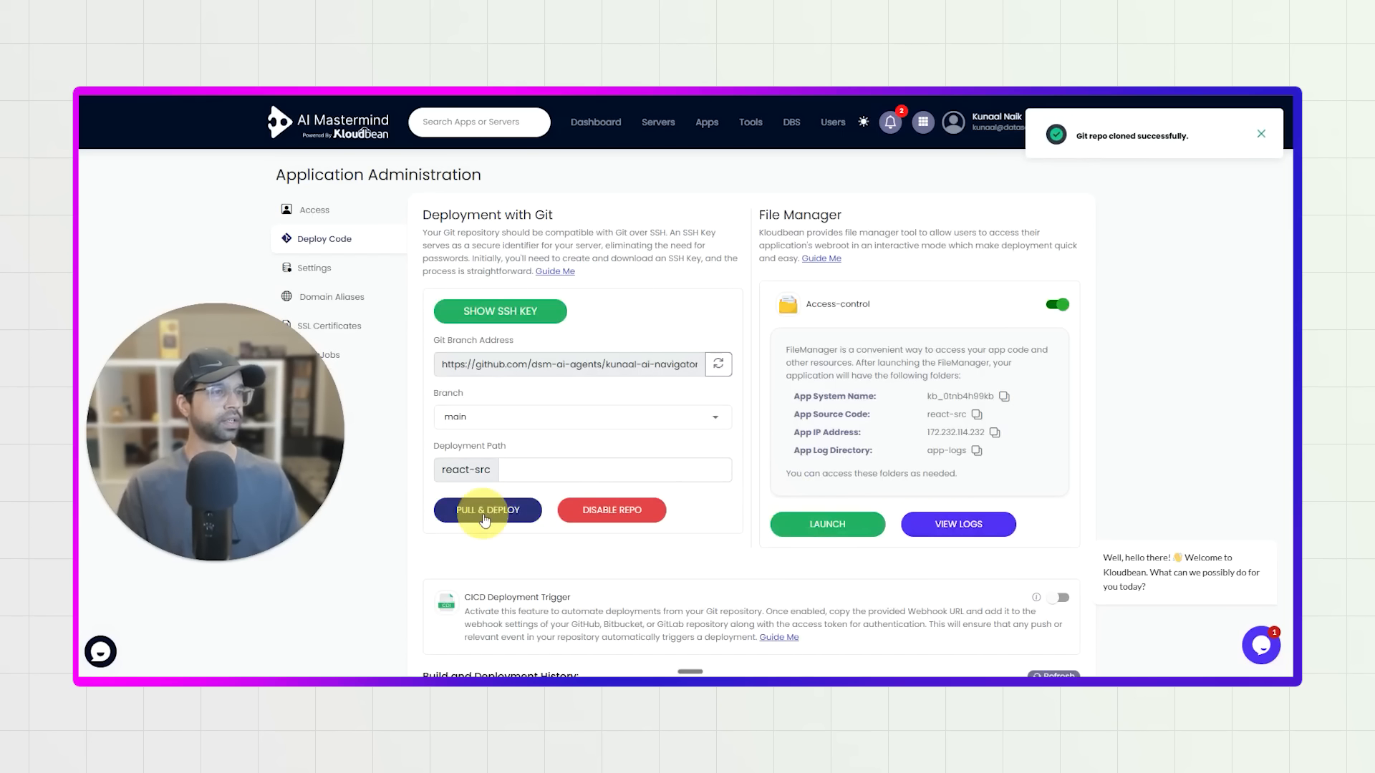
{"action": "scroll", "coordinate": [507, 528], "scroll_direction": "down", "scroll_amount": 3}
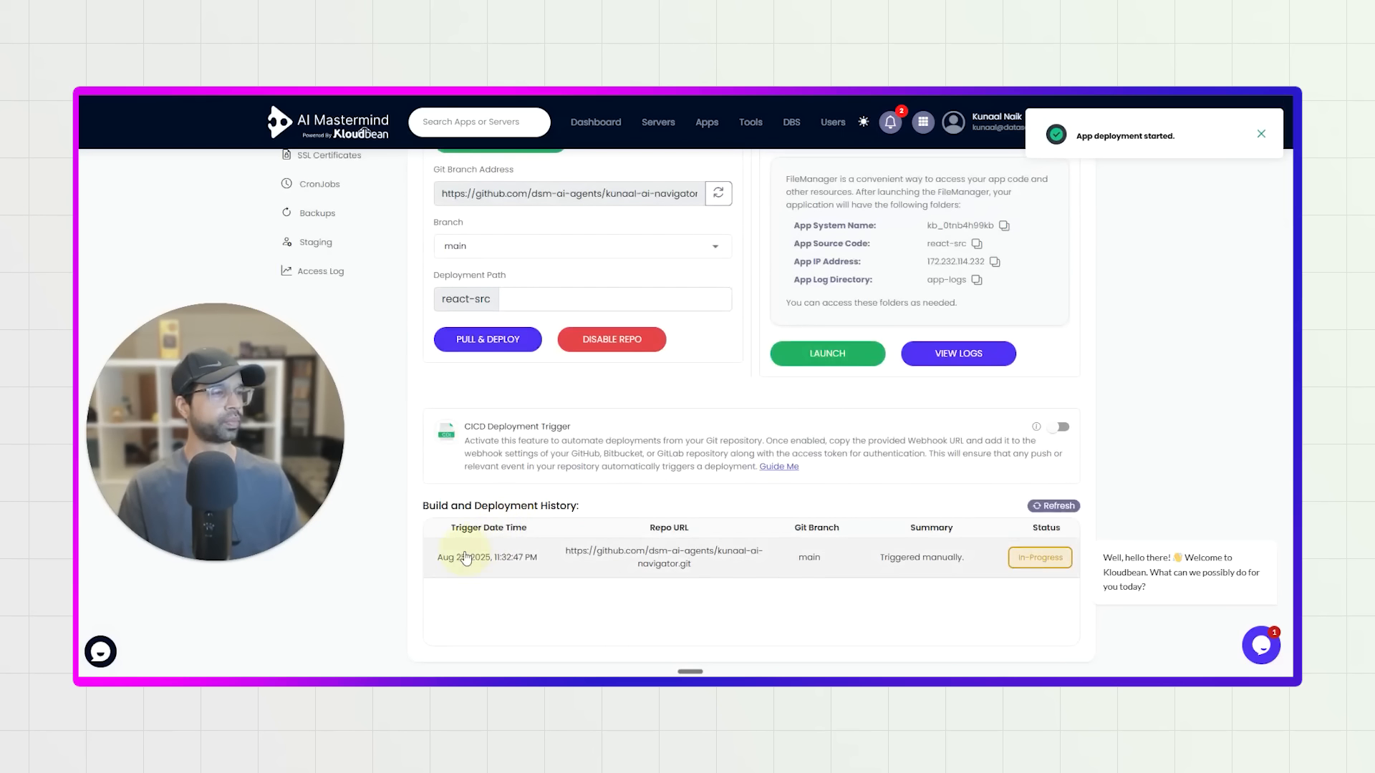
{"action": "left_click", "coordinate": [1267, 522]}
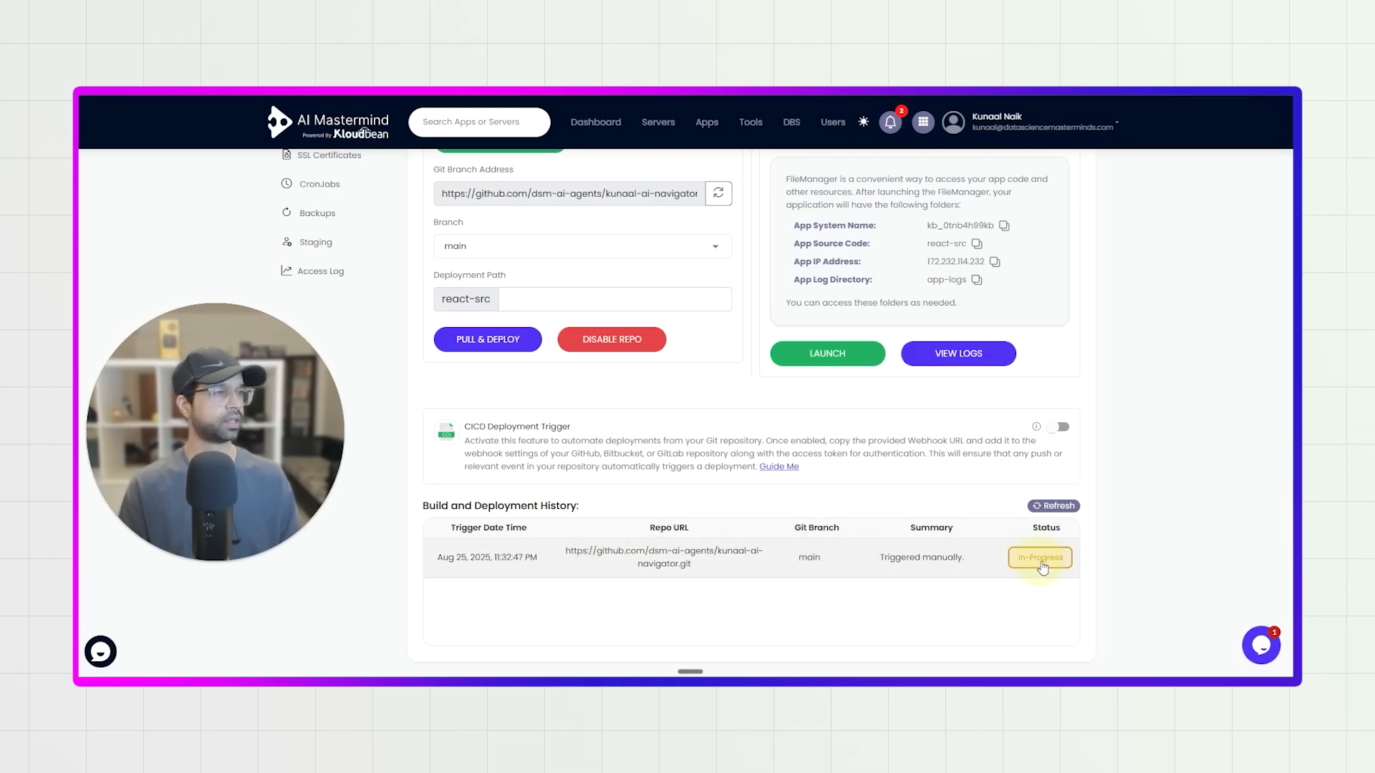
{"action": "left_click", "coordinate": [1056, 507]}
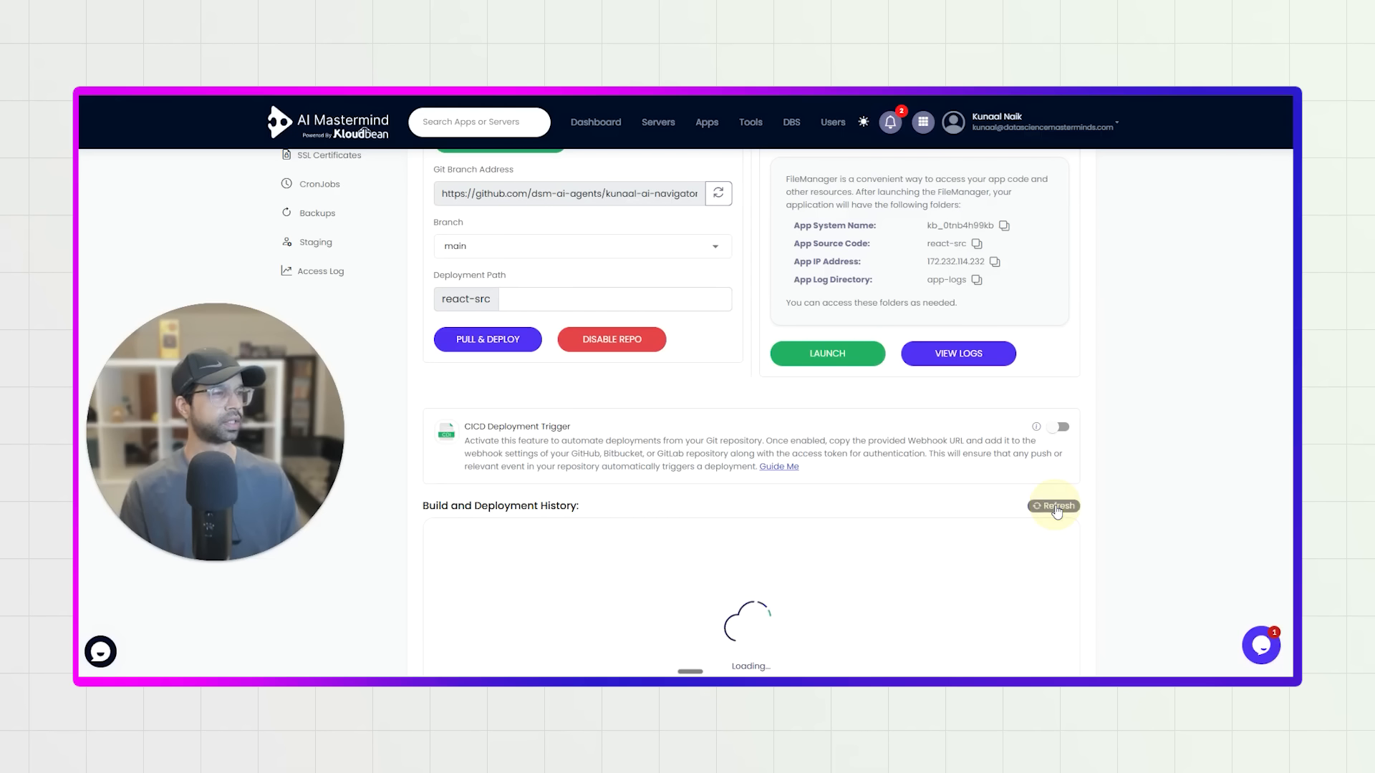
{"action": "left_click", "coordinate": [1058, 507]}
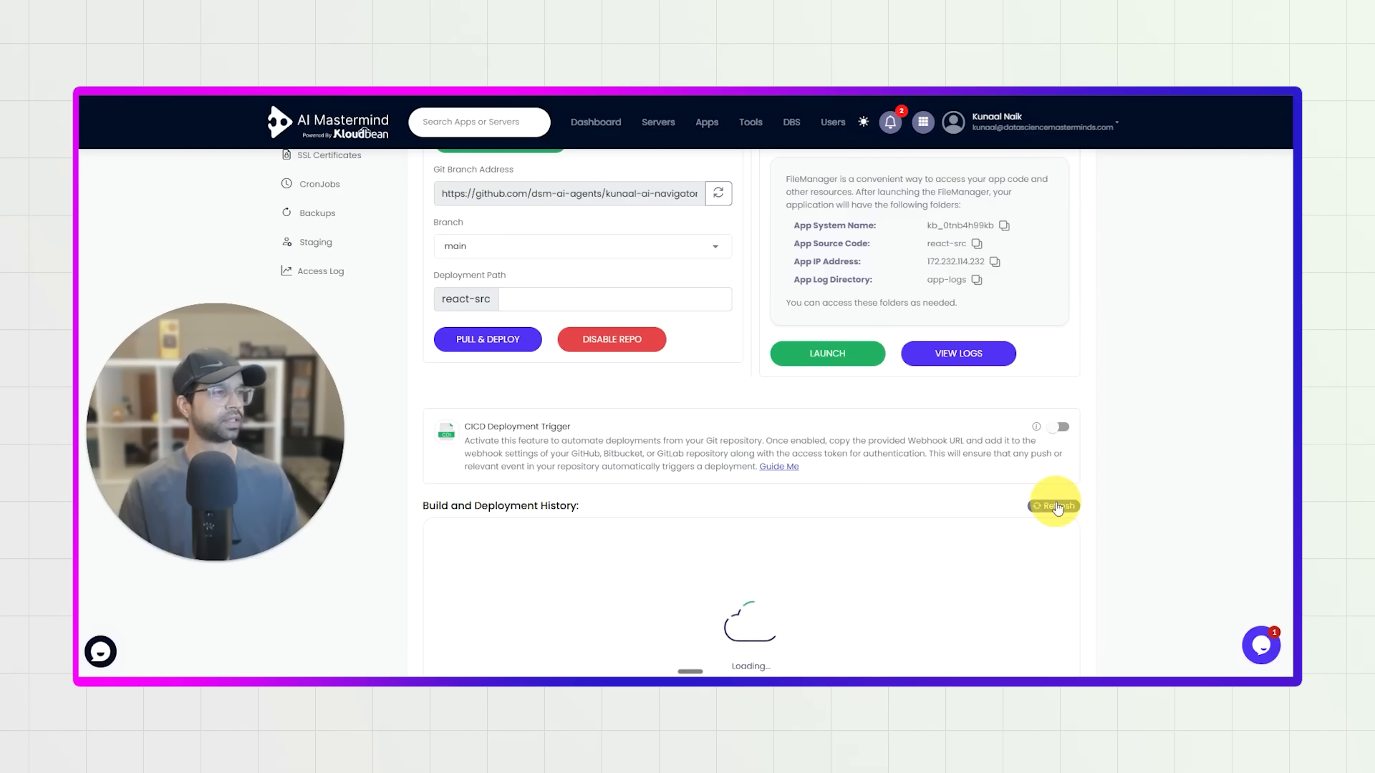
{"action": "left_click", "coordinate": [1058, 507]}
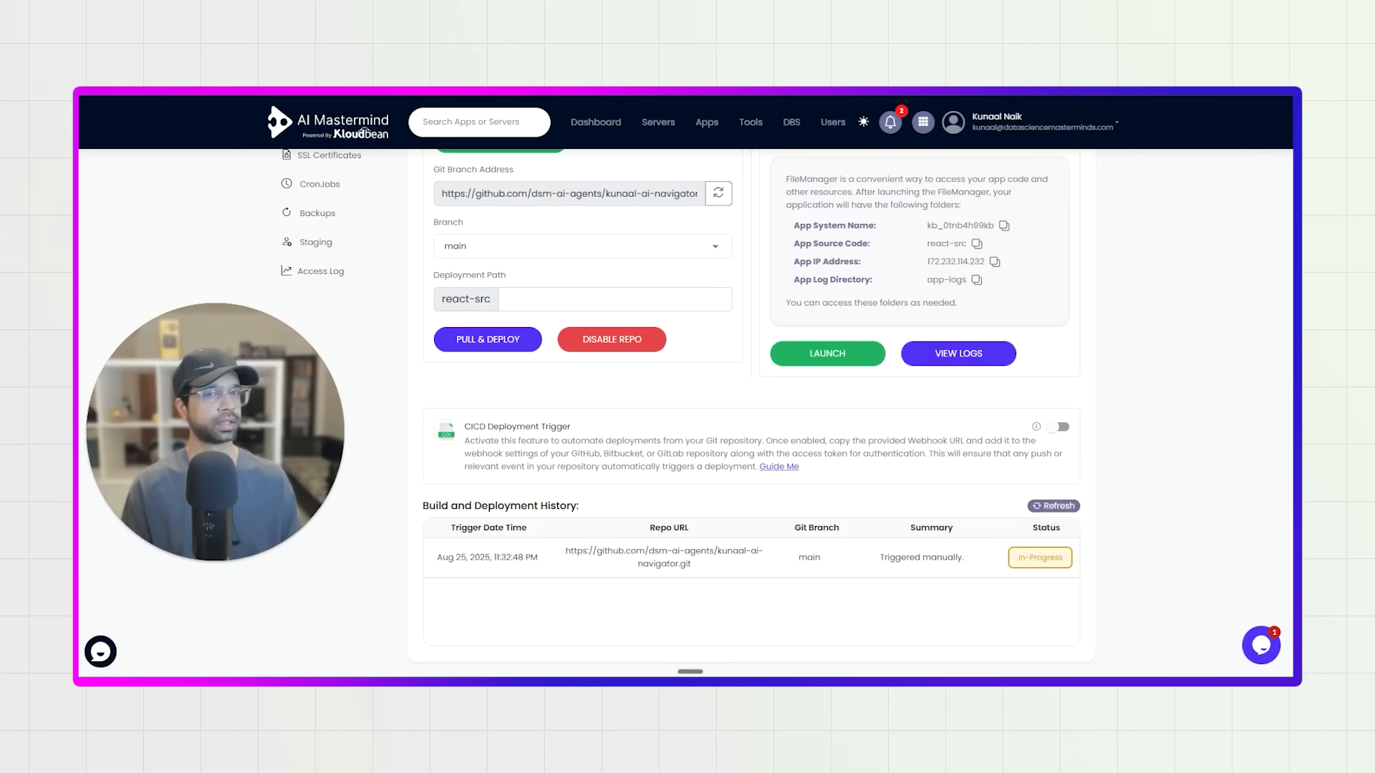
{"action": "left_click", "coordinate": [1054, 507]}
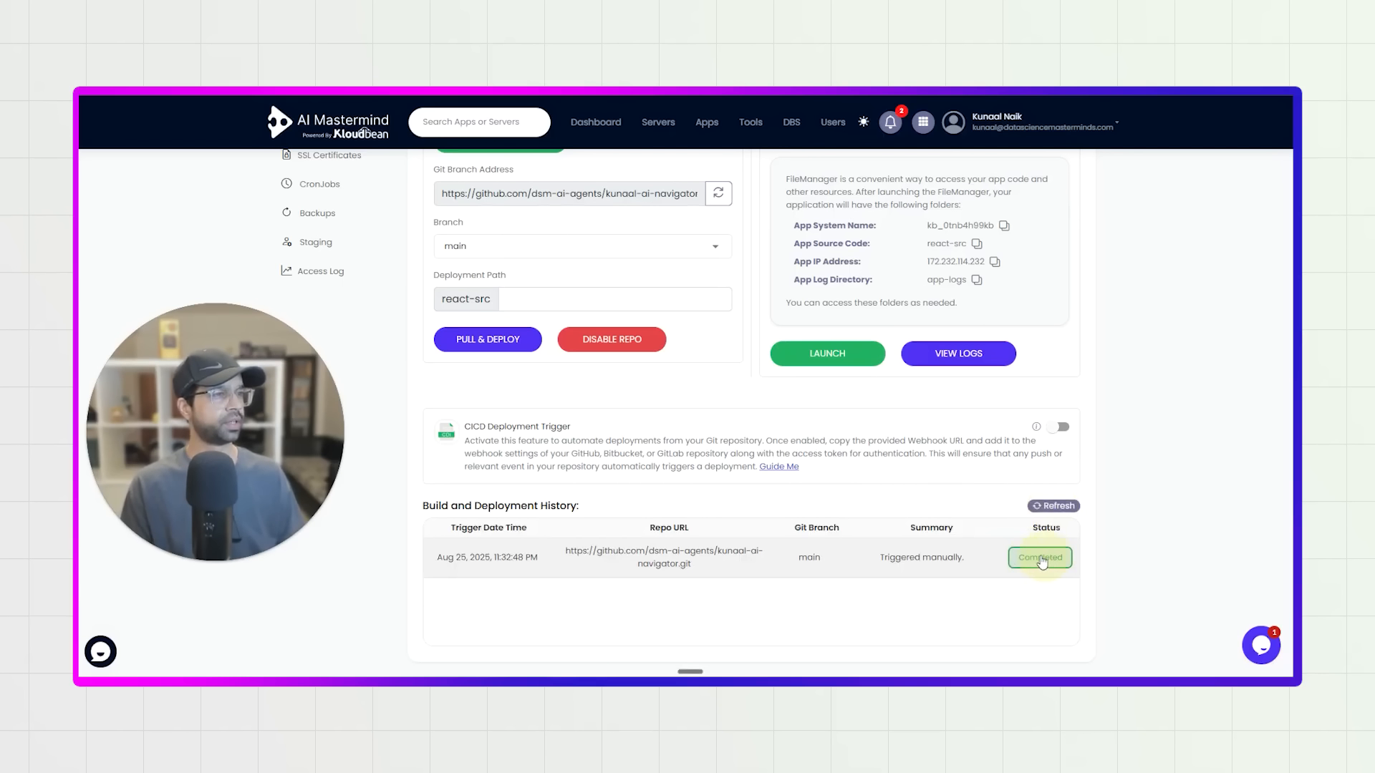
Enable the CICD Deployment Trigger for the application.
{"action": "left_click", "coordinate": [1062, 428]}
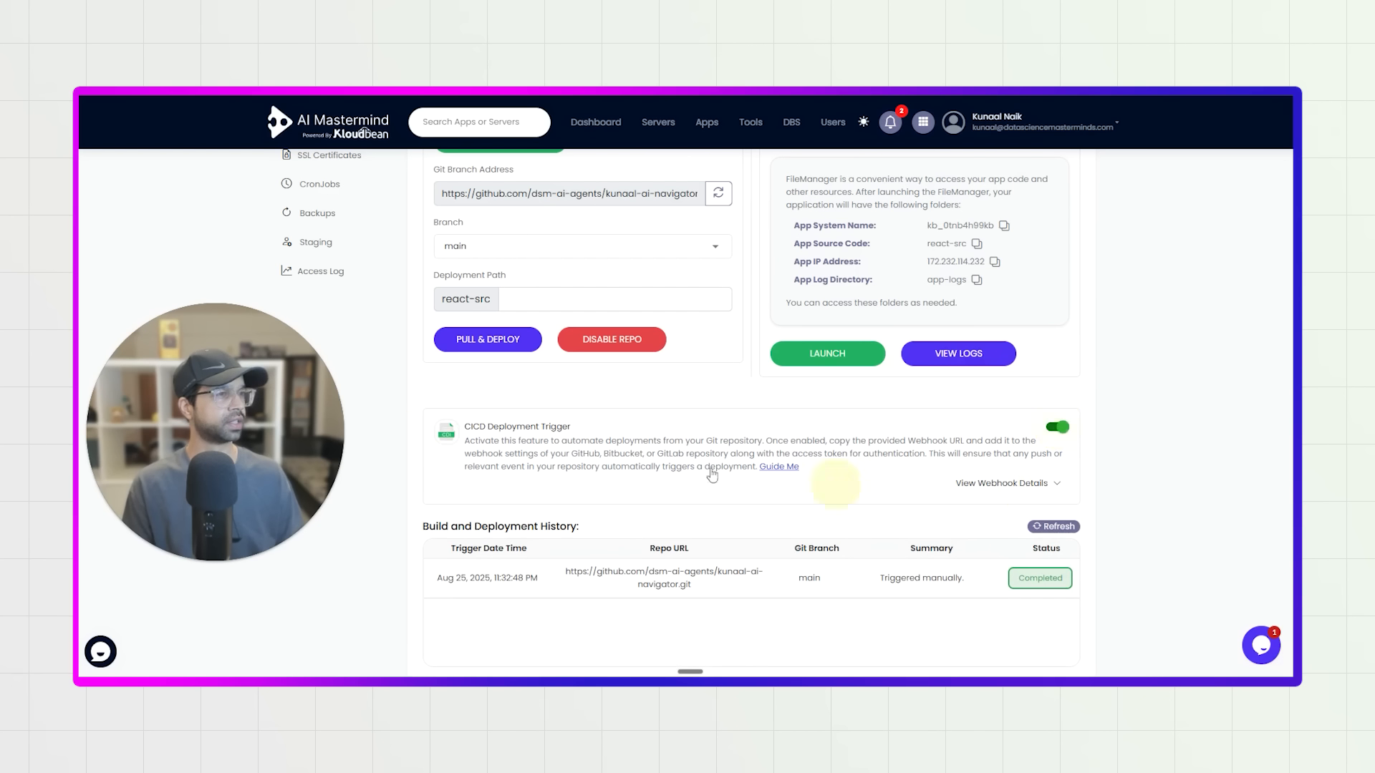
{"action": "left_click_drag", "start_coordinate": [469, 428], "coordinate": [601, 431]}
{"action": "left_click", "coordinate": [622, 468]}
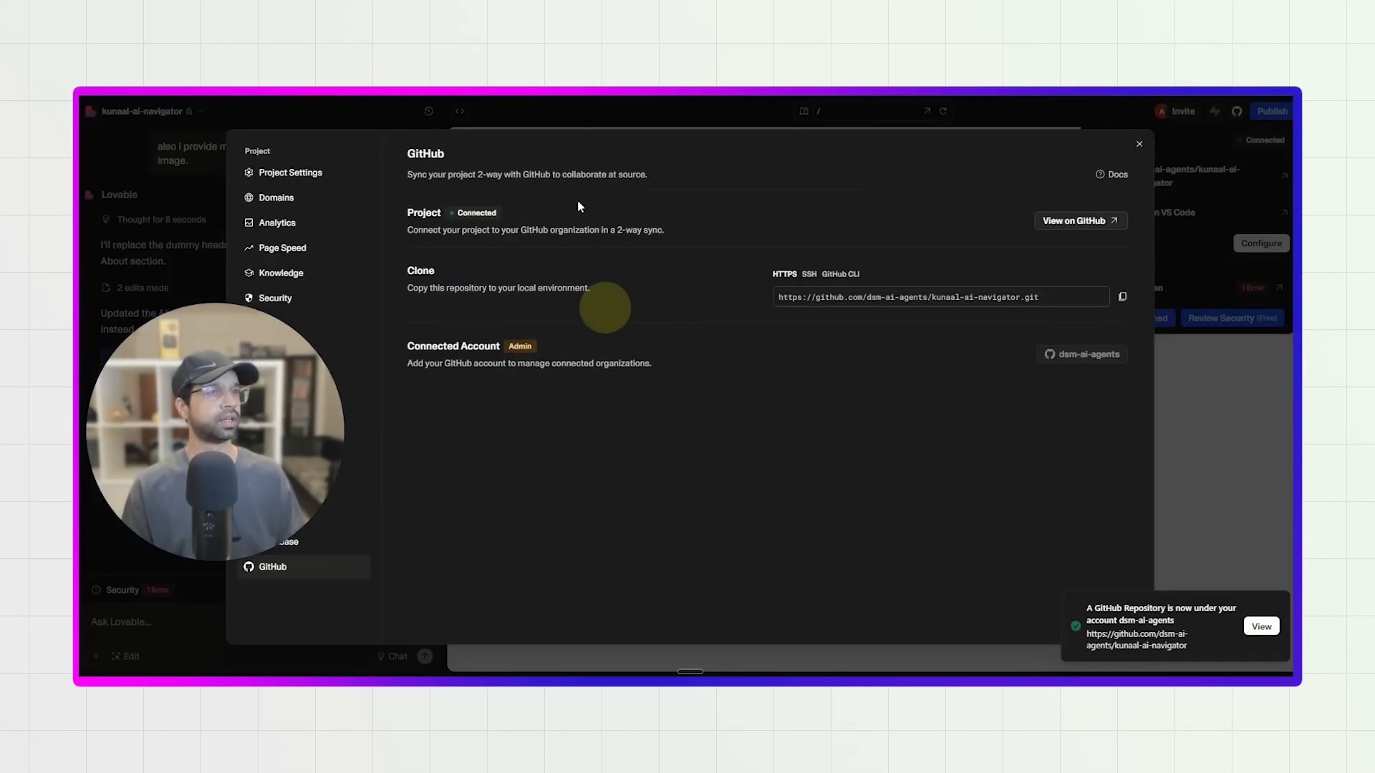
Close the GitHub project settings in Lovable, reload the site preview and check the publishing details.
{"action": "left_click", "coordinate": [1140, 144]}
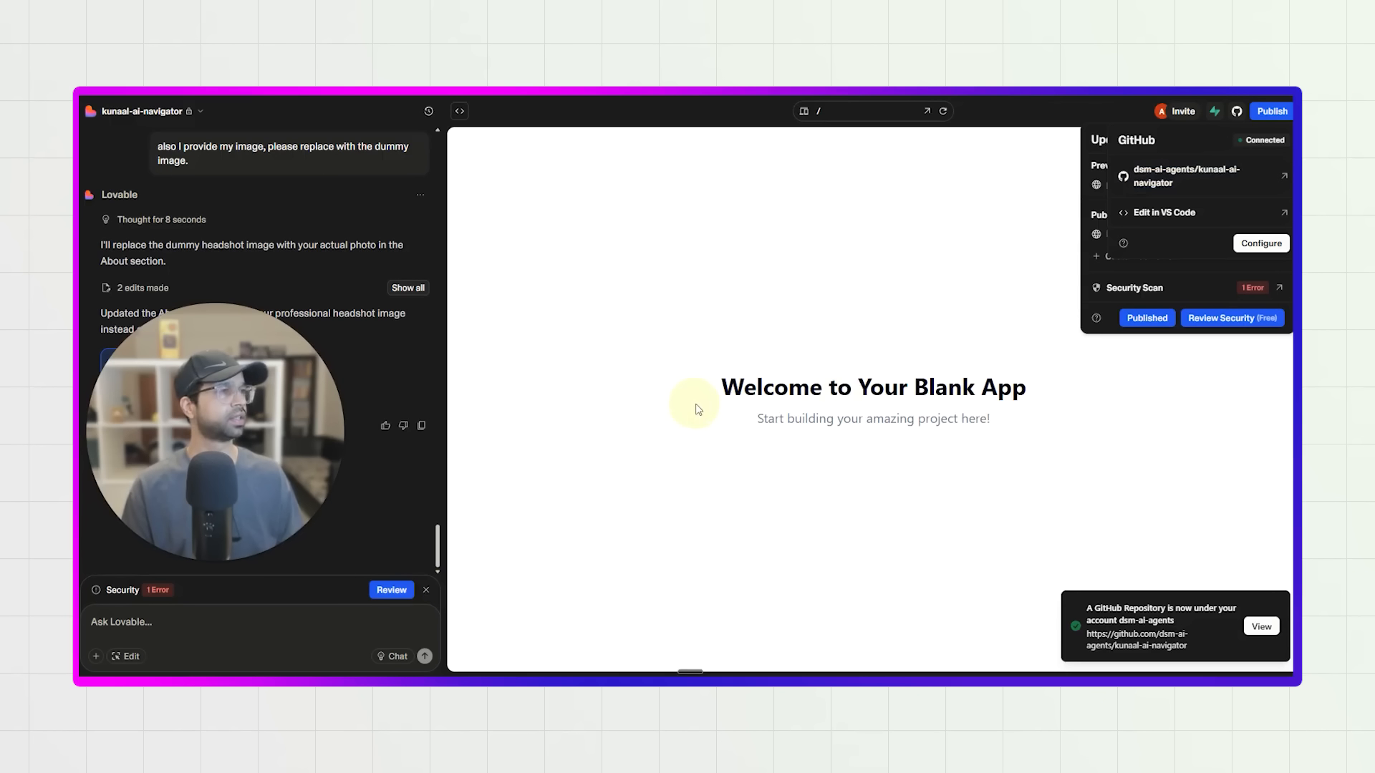
{"action": "left_click_drag", "start_coordinate": [915, 396], "coordinate": [785, 440]}
{"action": "left_click", "coordinate": [786, 440]}
{"action": "left_click", "coordinate": [943, 112]}
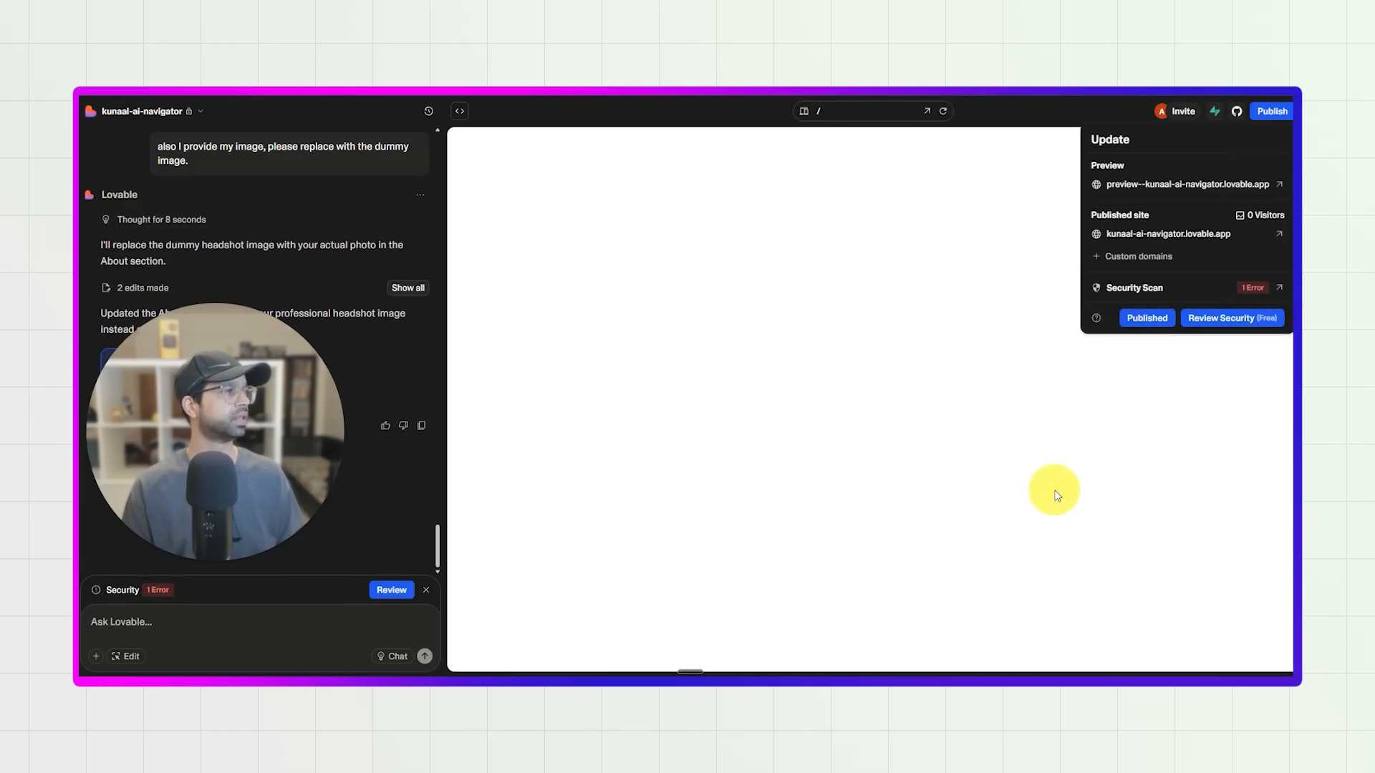
{"action": "left_click", "coordinate": [1273, 113]}
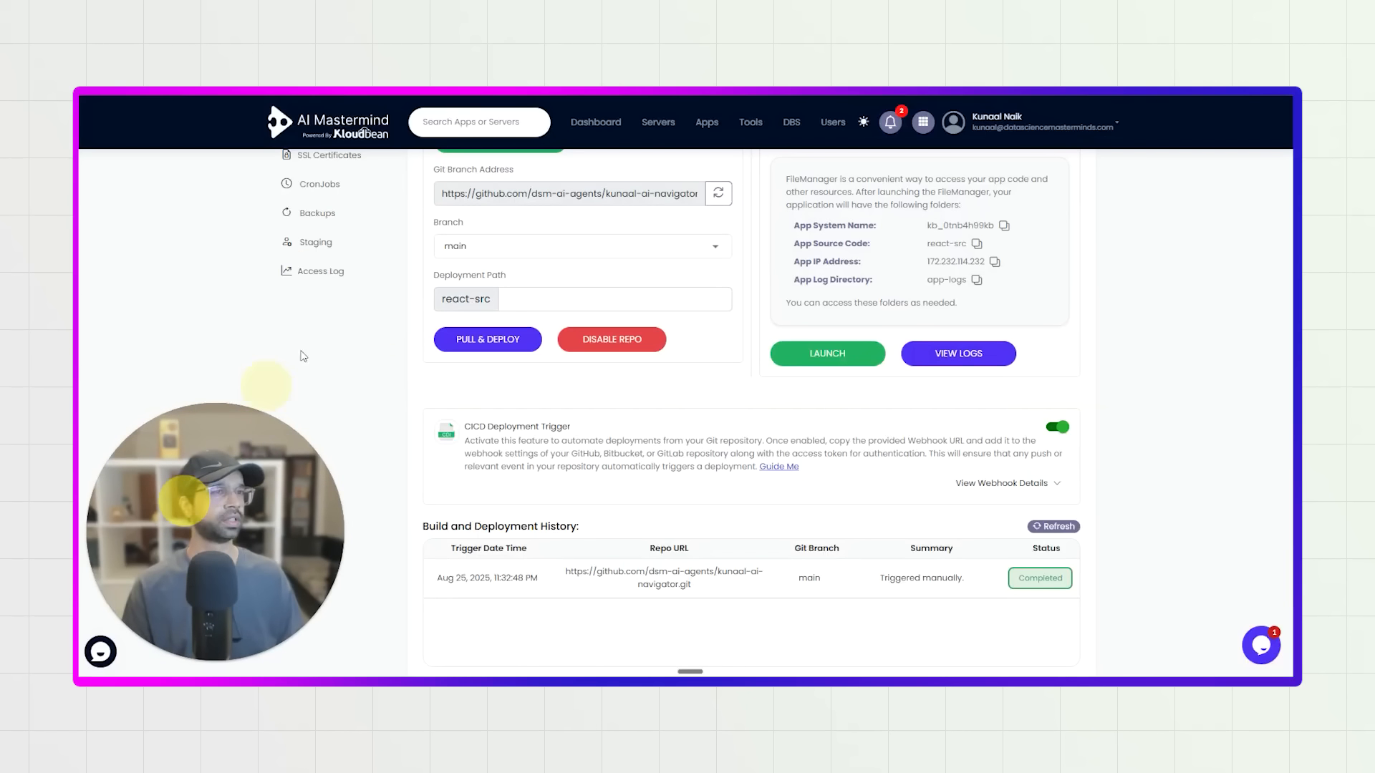
Return to Kloudbean's access information and open the application URL to check the site, comparing it with the Lovable project.
{"action": "left_click", "coordinate": [340, 346]}
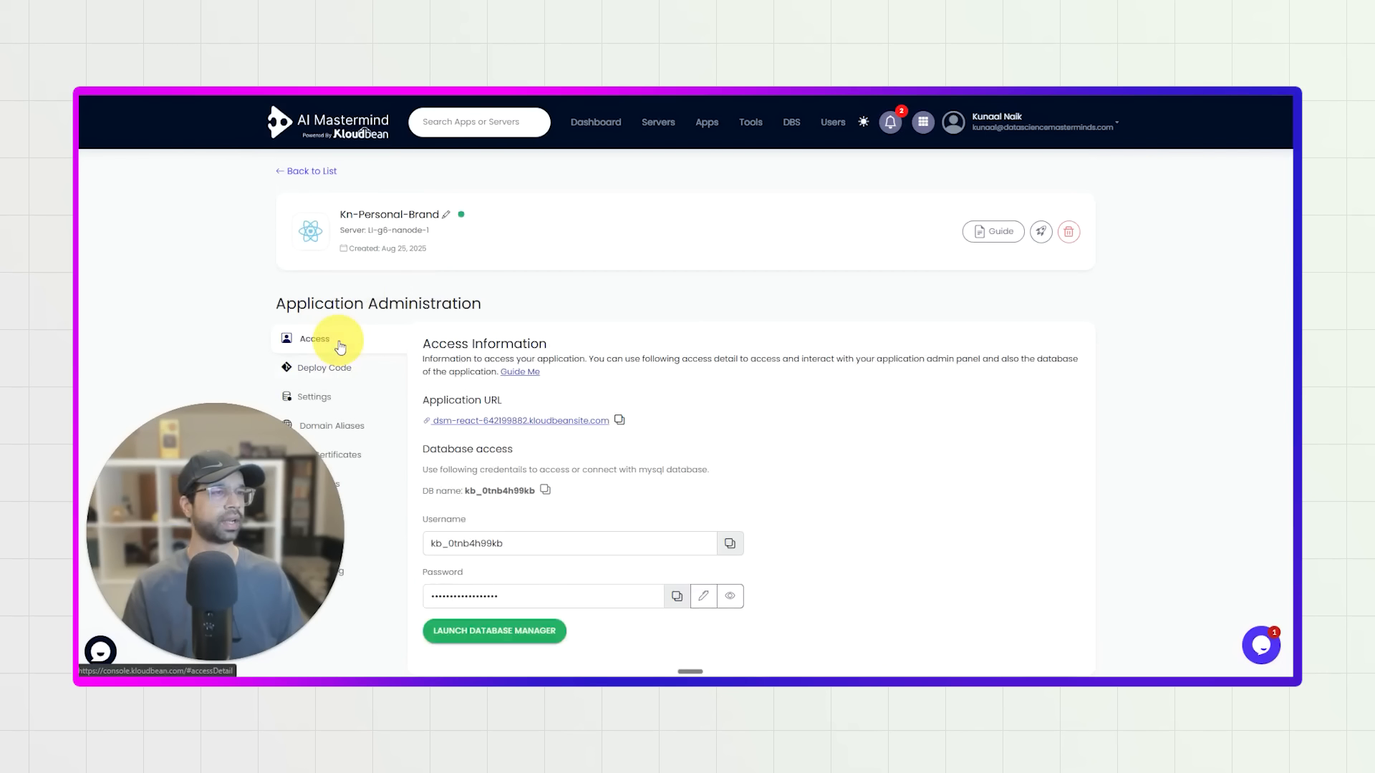
{"action": "left_click", "coordinate": [490, 423]}
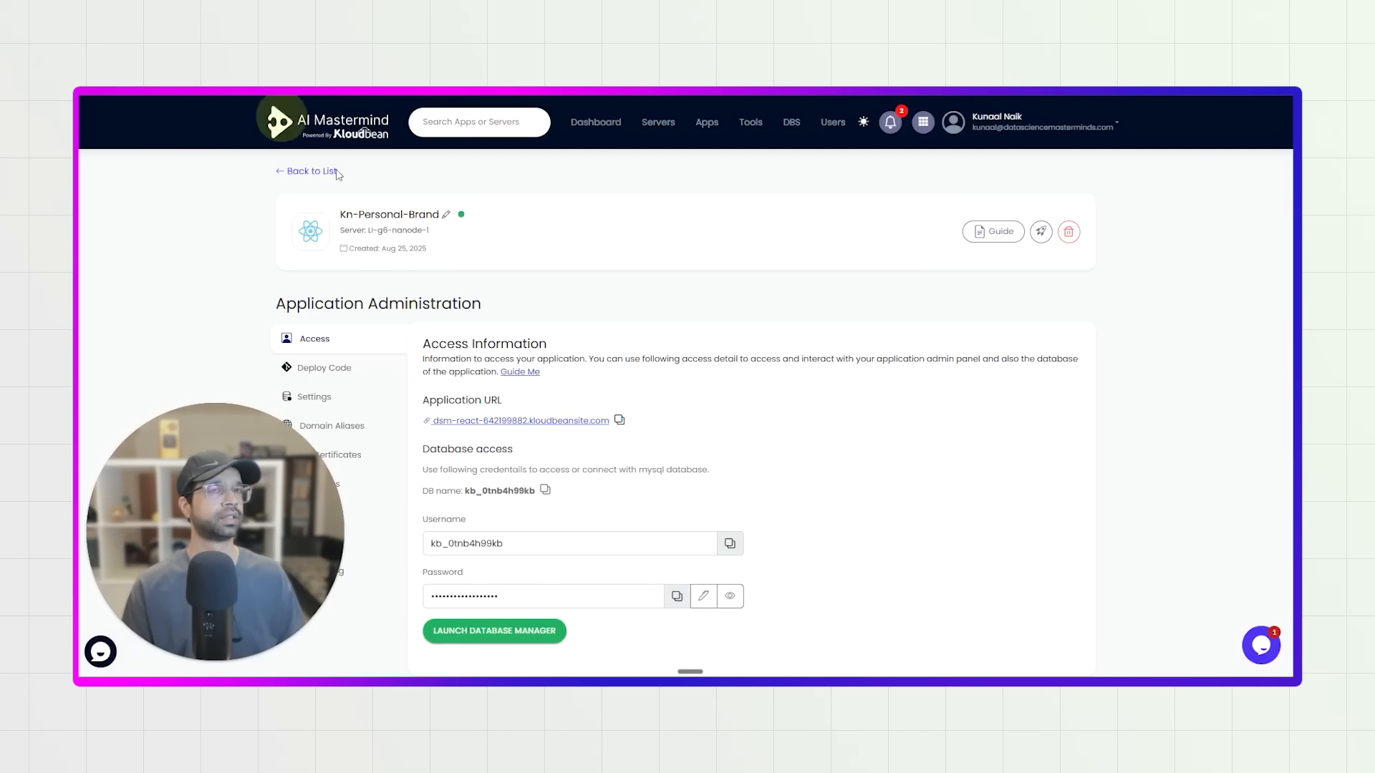
{"action": "scroll", "coordinate": [623, 433], "scroll_direction": "down", "scroll_amount": 1}
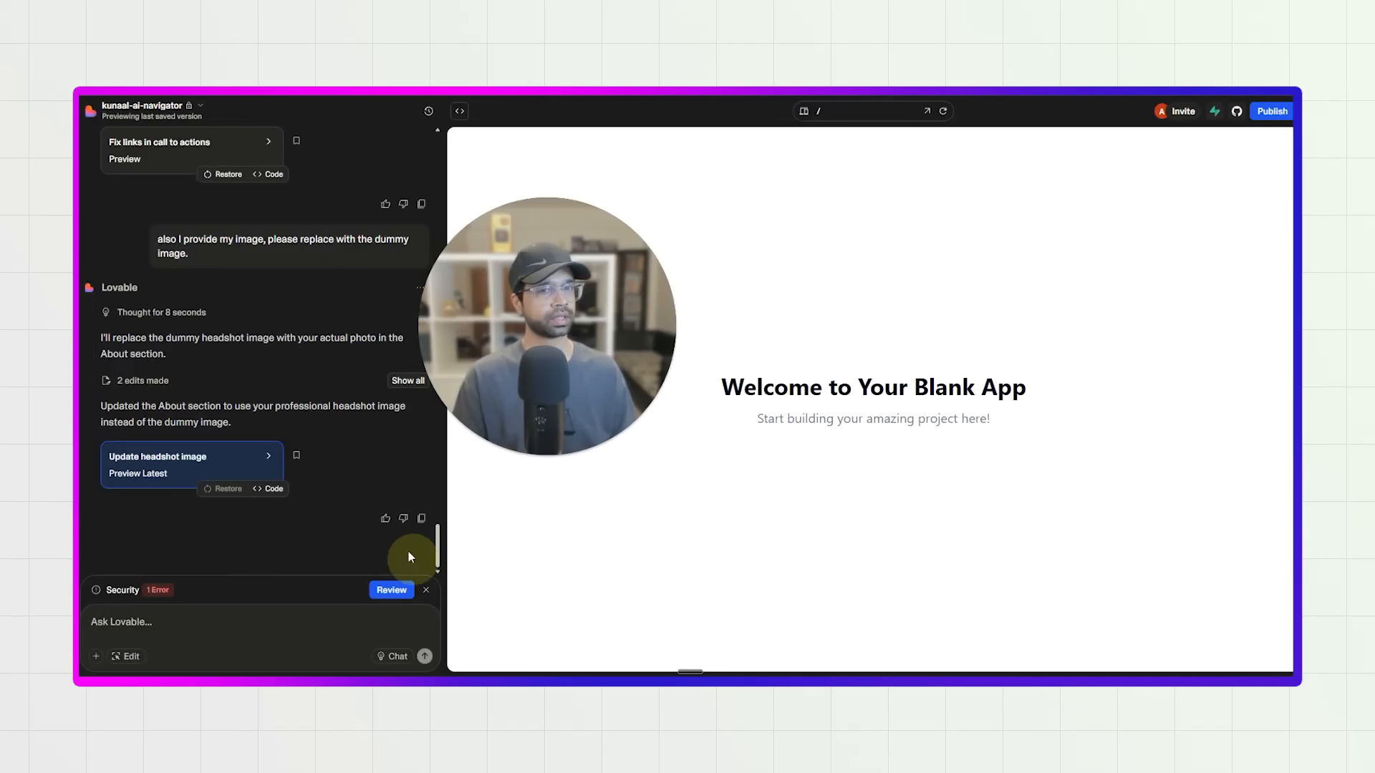
Open the project's security review and request a fix for the "Customer Personal Data Exposed Without Access Controls" error.
{"action": "left_click", "coordinate": [386, 592]}
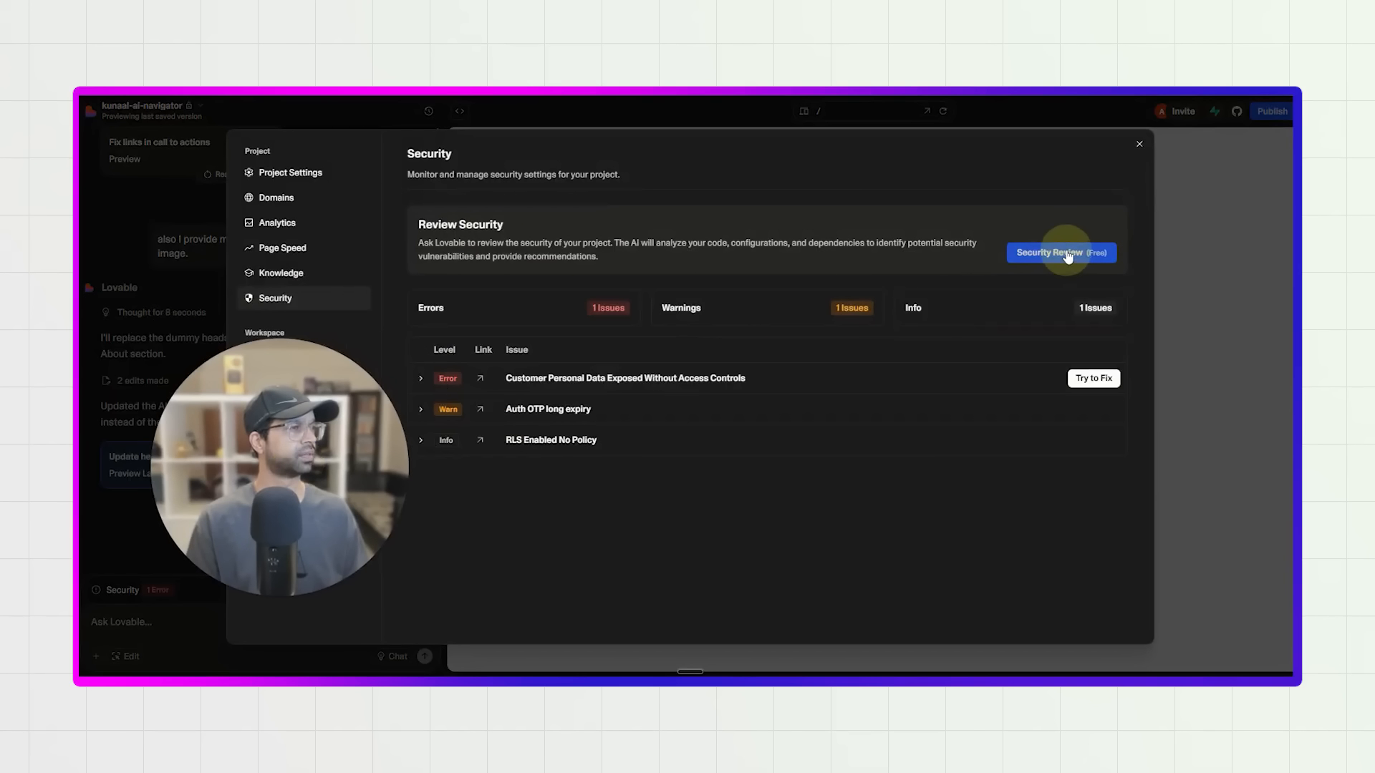
{"action": "left_click", "coordinate": [1067, 258]}
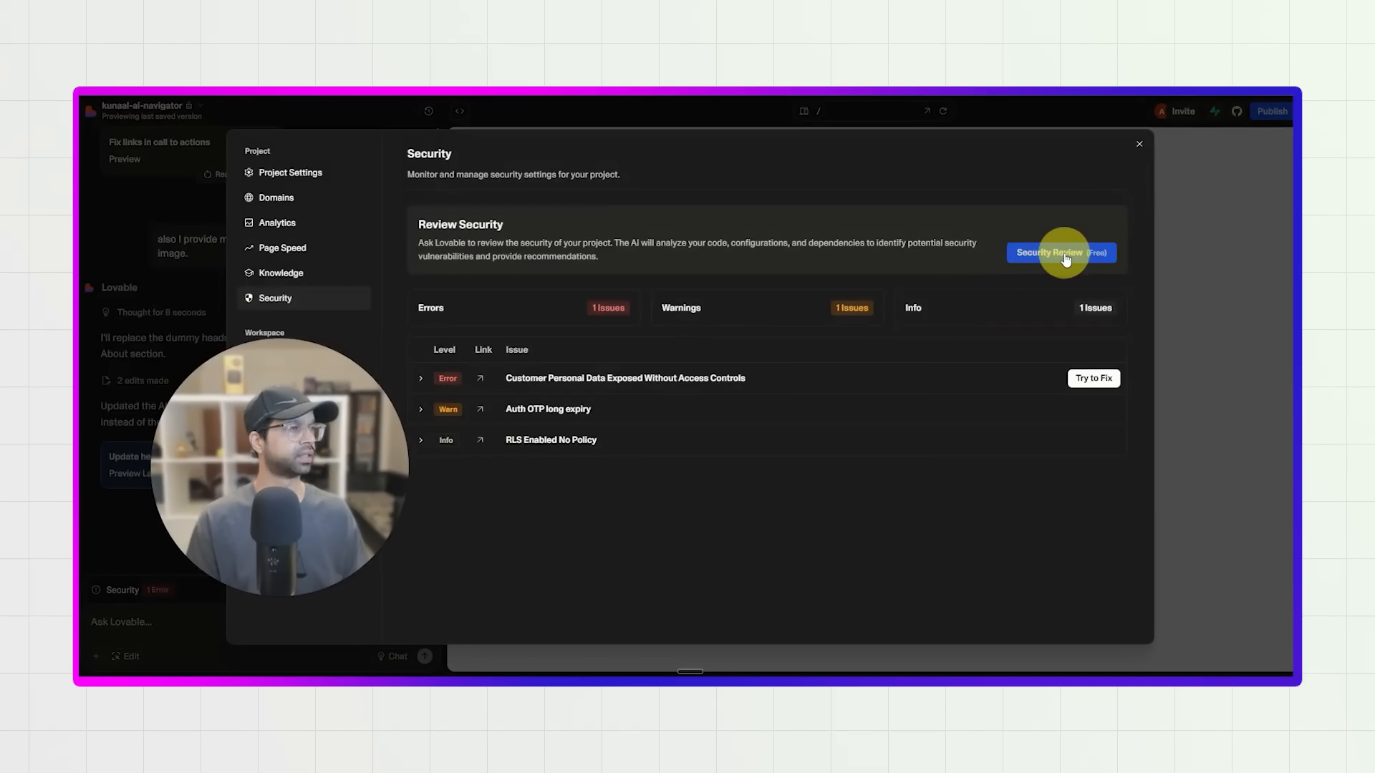
{"action": "left_click", "coordinate": [1093, 378]}
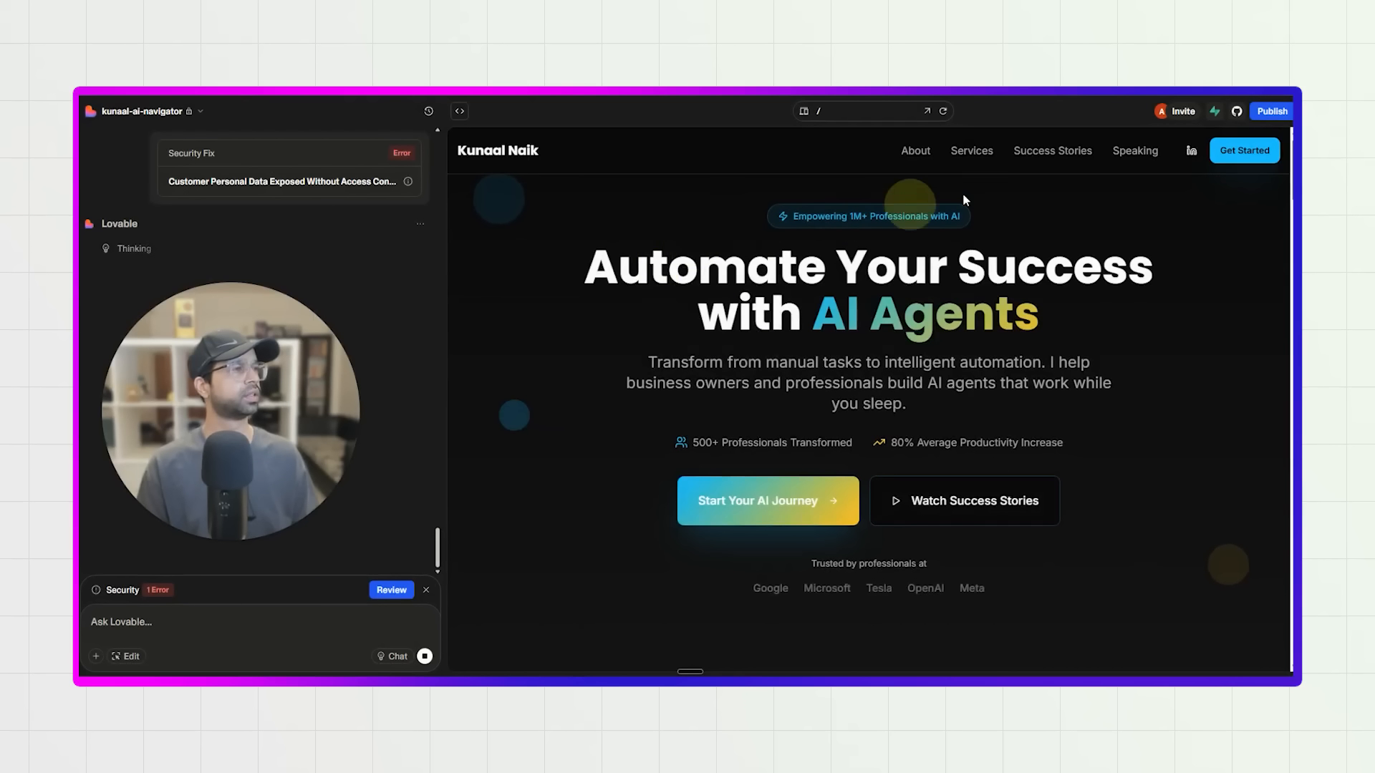
Publish the site update anyway, bypassing the security issues prompt.
{"action": "left_click", "coordinate": [1278, 112]}
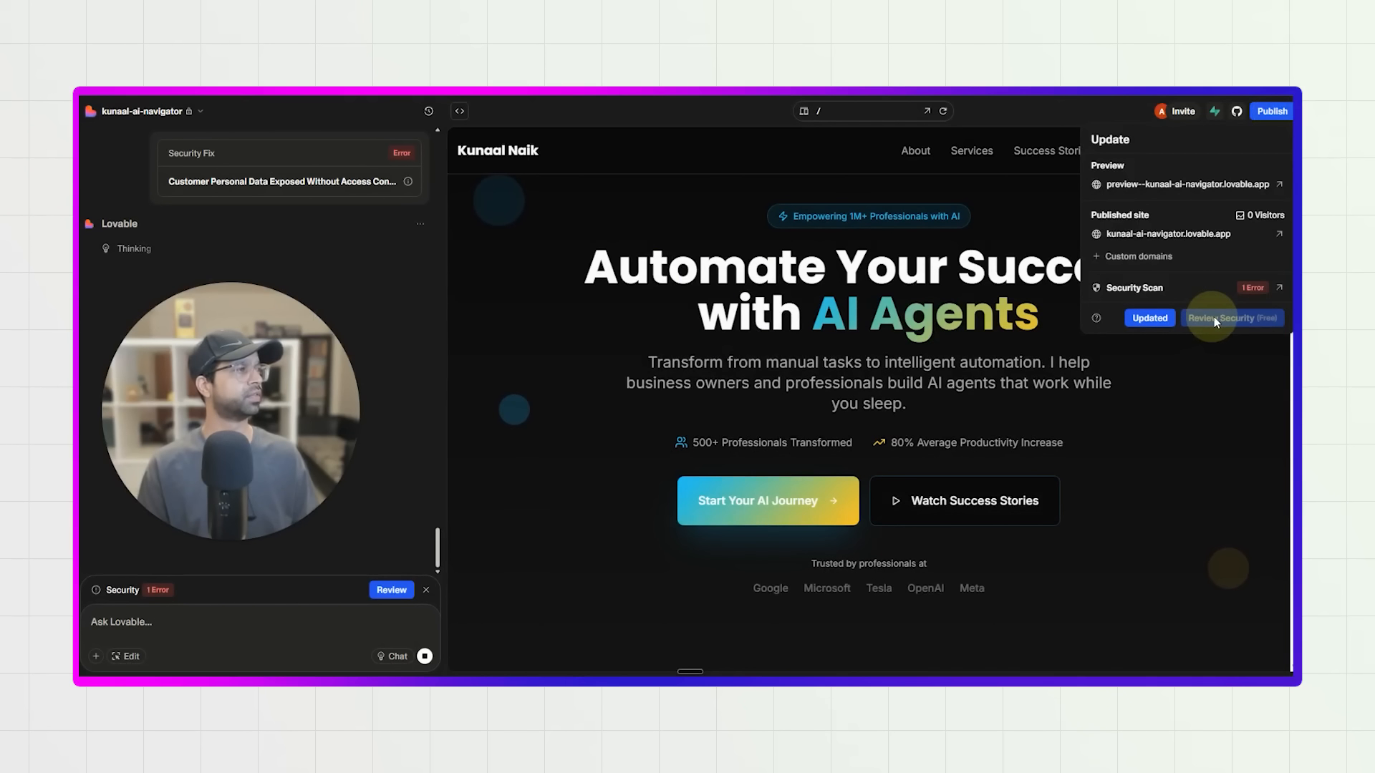
{"action": "left_click", "coordinate": [1159, 319]}
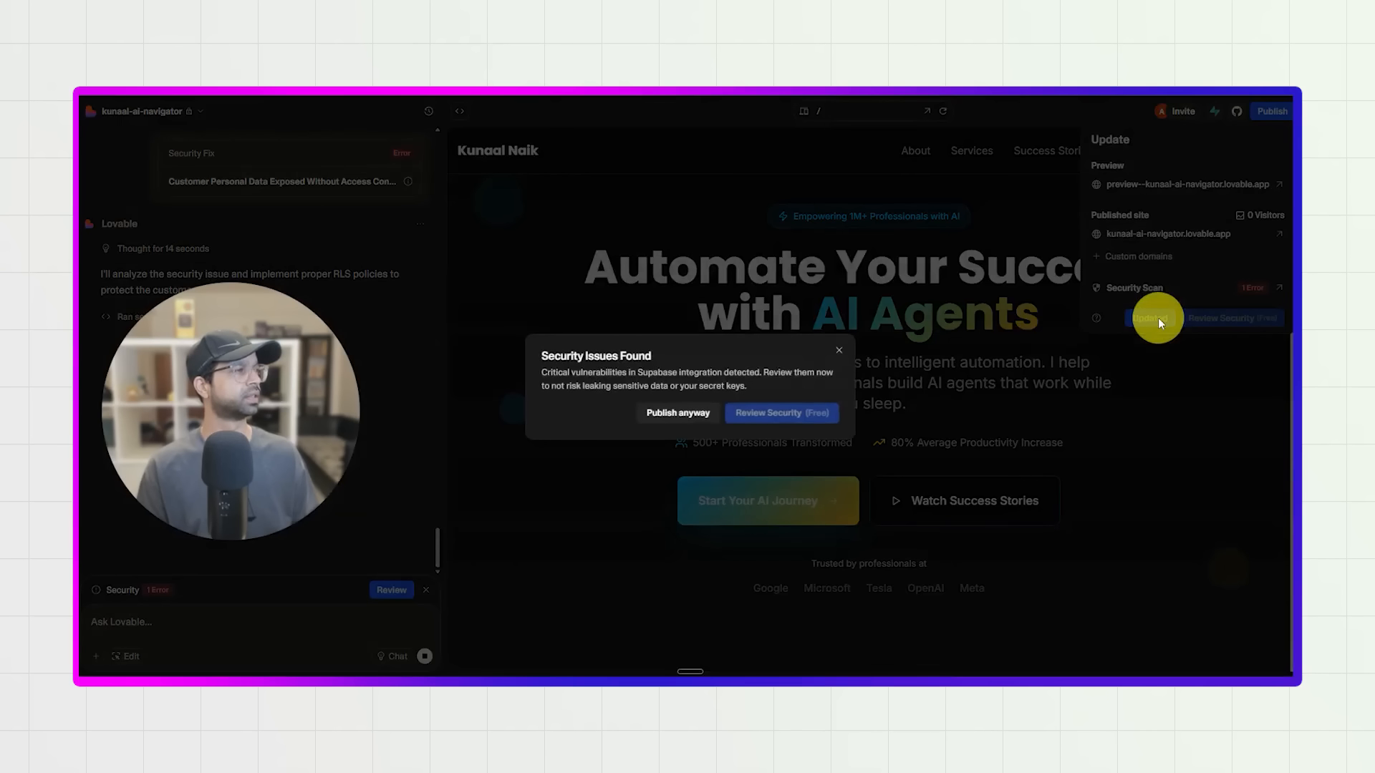
{"action": "left_click", "coordinate": [699, 419]}
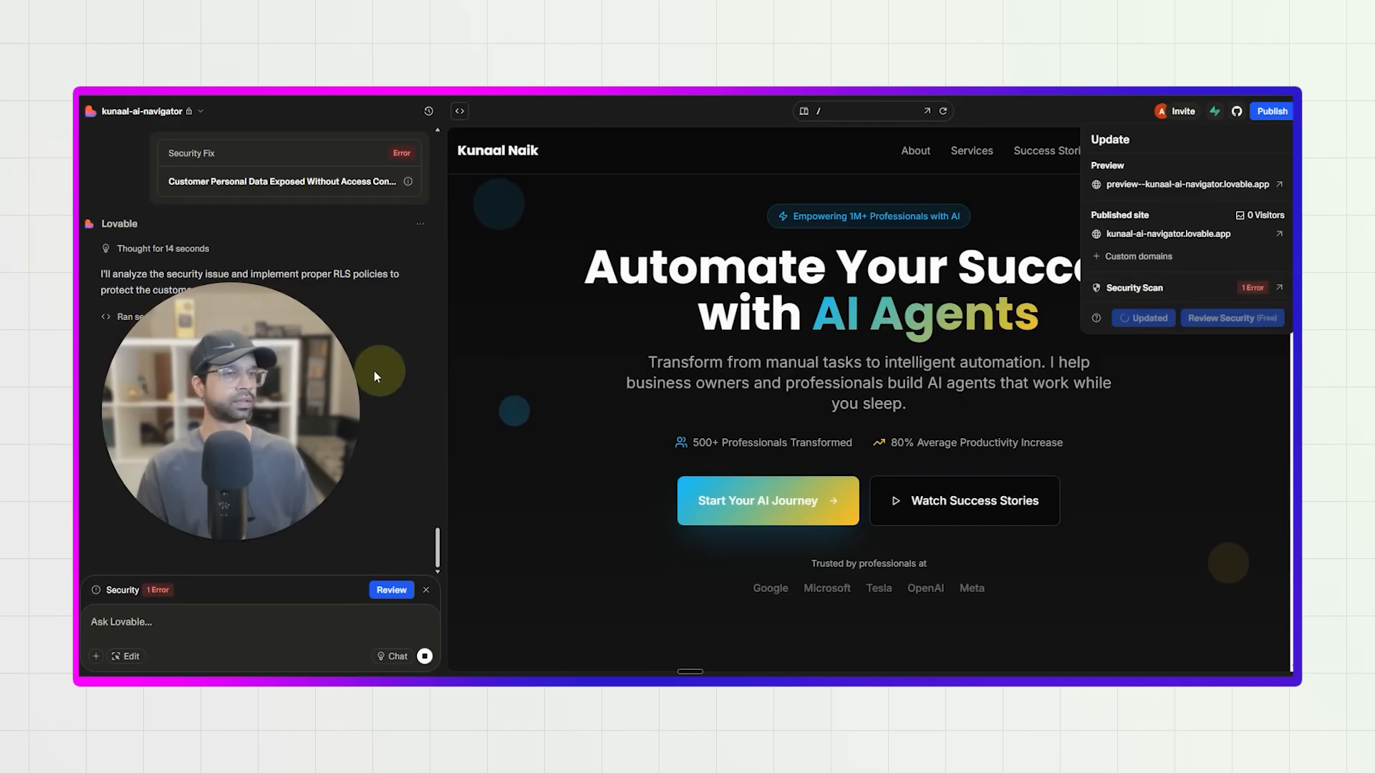
{"action": "left_click_drag", "start_coordinate": [271, 399], "coordinate": [323, 285]}
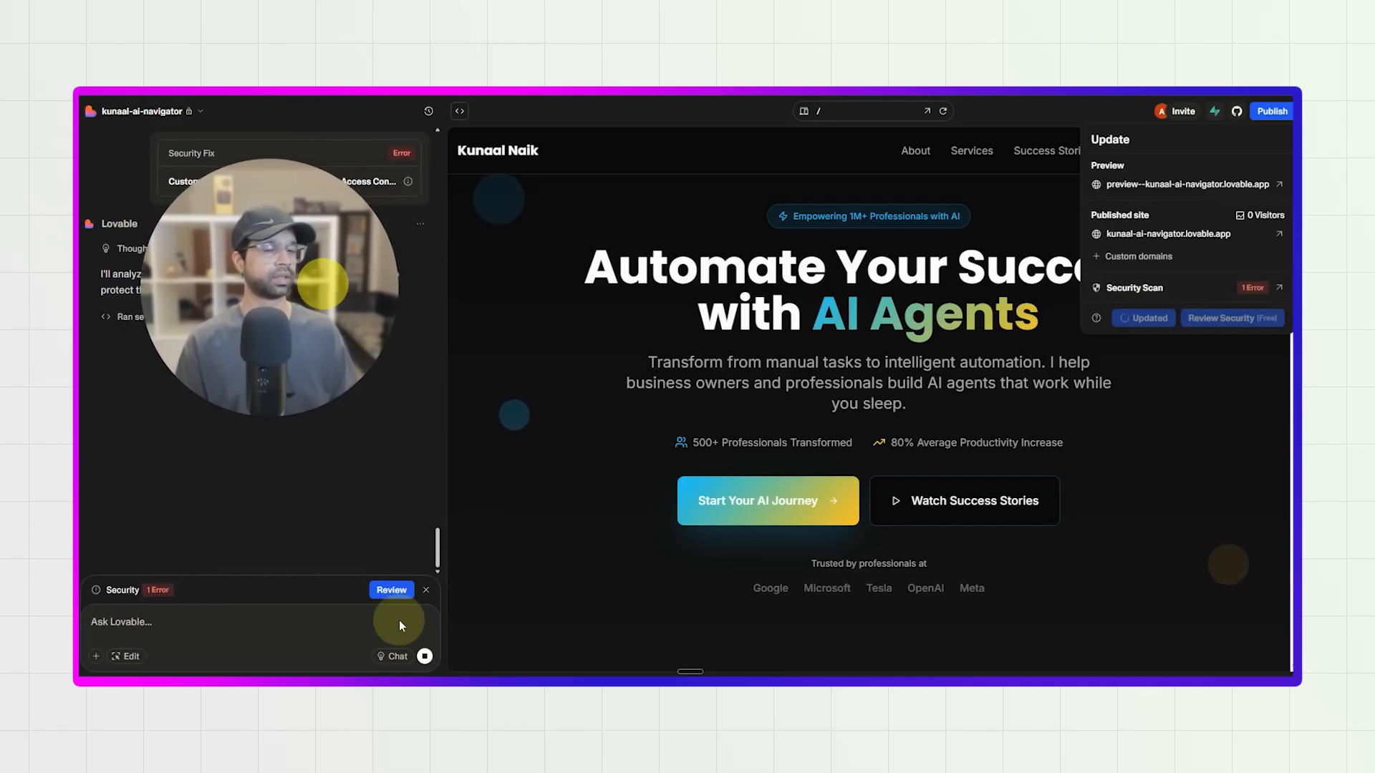
Request the fix for the exposed customer data error again and approve the database changes enabling Row Level Security.
{"action": "left_click", "coordinate": [391, 591]}
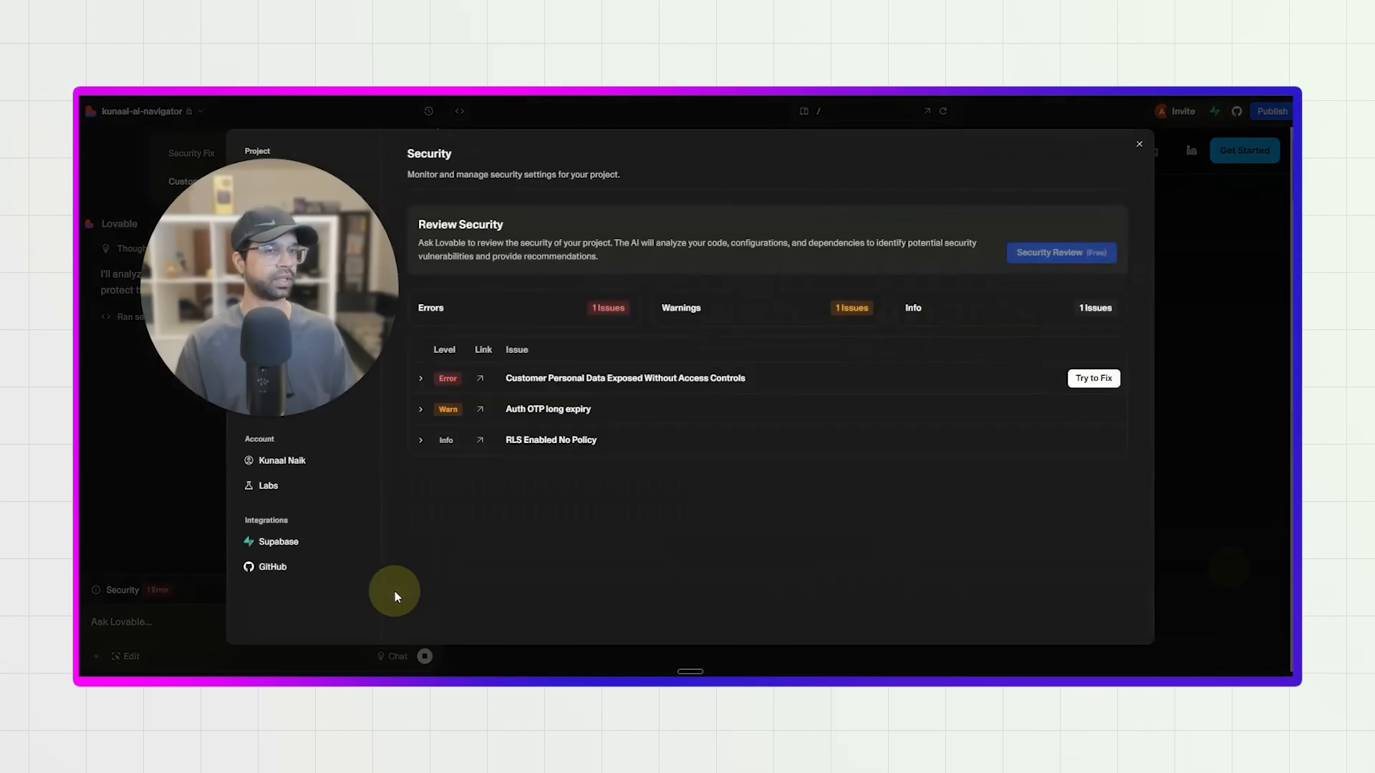
{"action": "left_click", "coordinate": [1093, 378]}
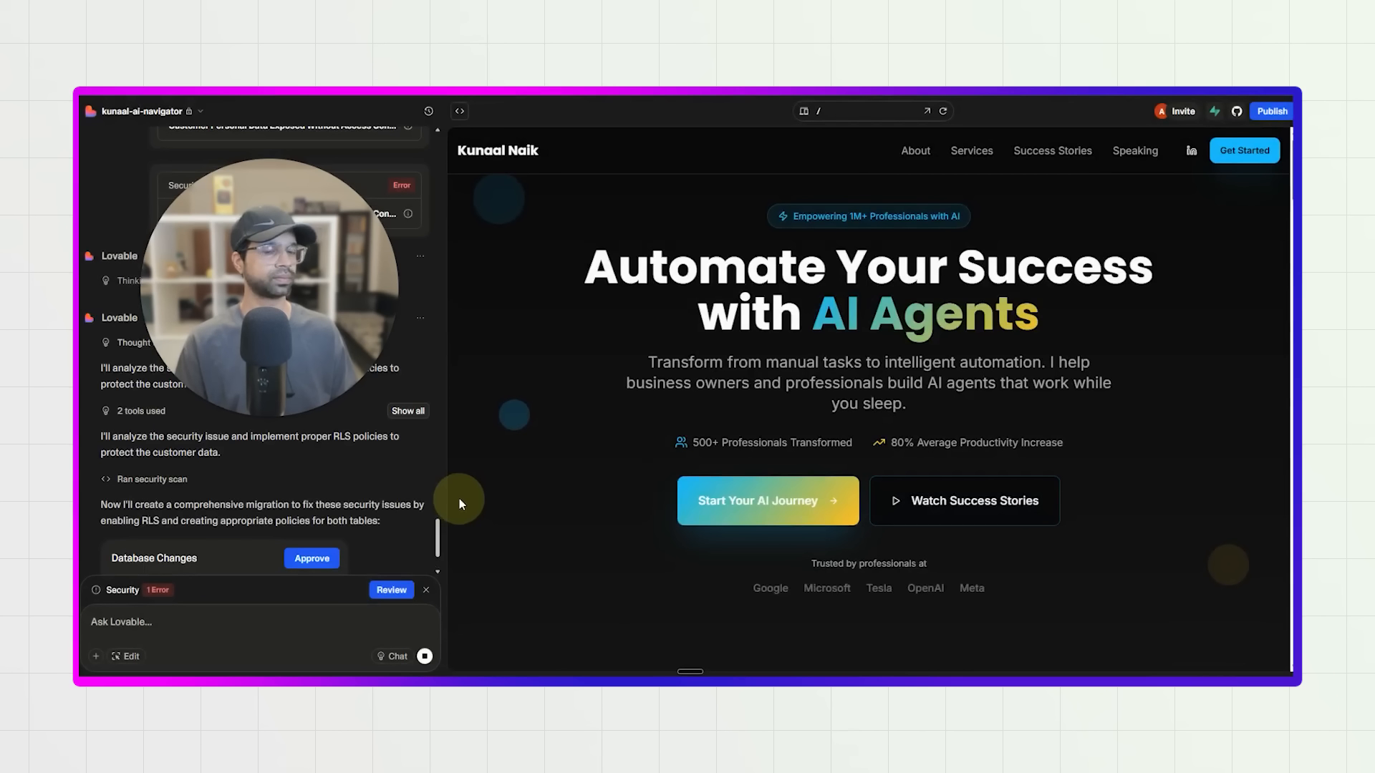
{"action": "left_click", "coordinate": [317, 443]}
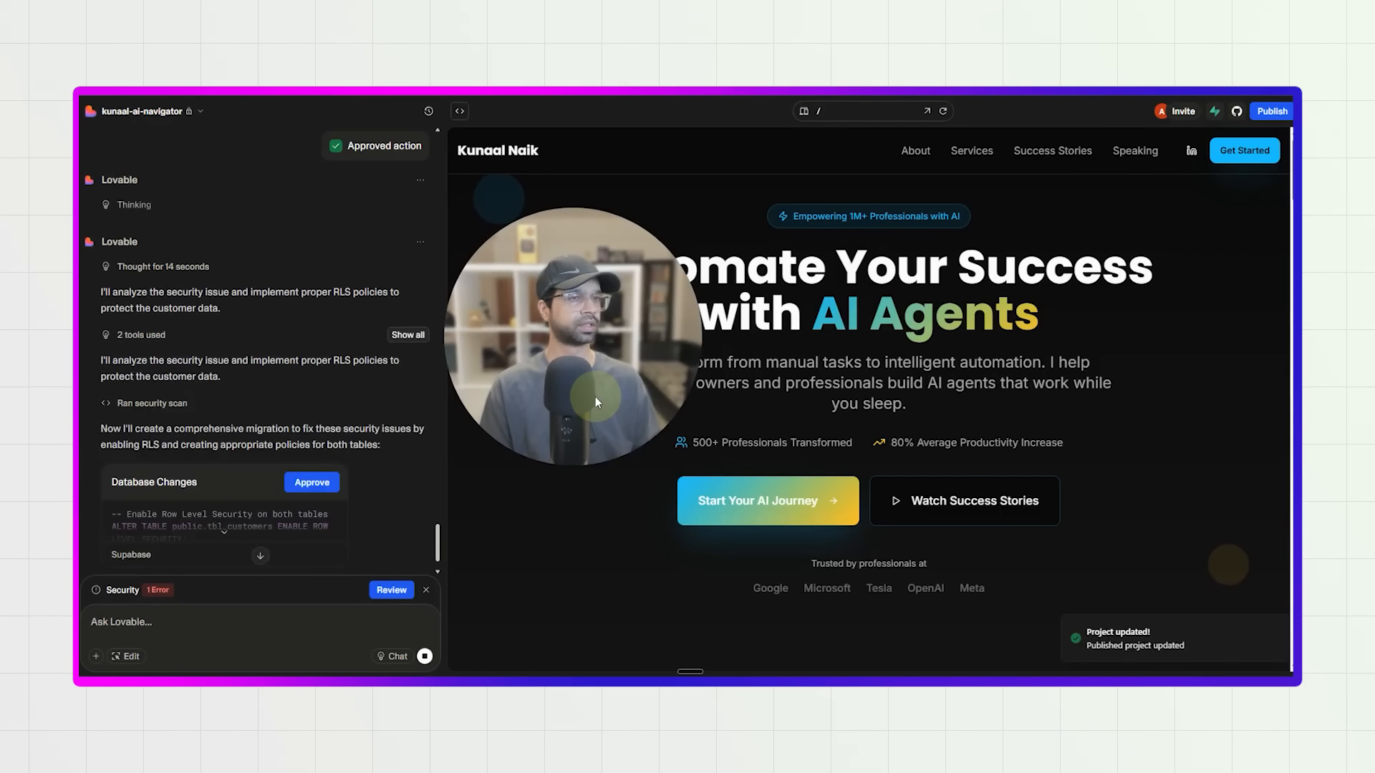
{"action": "mouse_move", "coordinate": [595, 397]}
{"action": "left_mouse_down"}
{"action": "mouse_move", "coordinate": [565, 392]}
{"action": "mouse_move", "coordinate": [583, 381]}
{"action": "left_mouse_up"}
{"action": "left_click", "coordinate": [314, 415]}
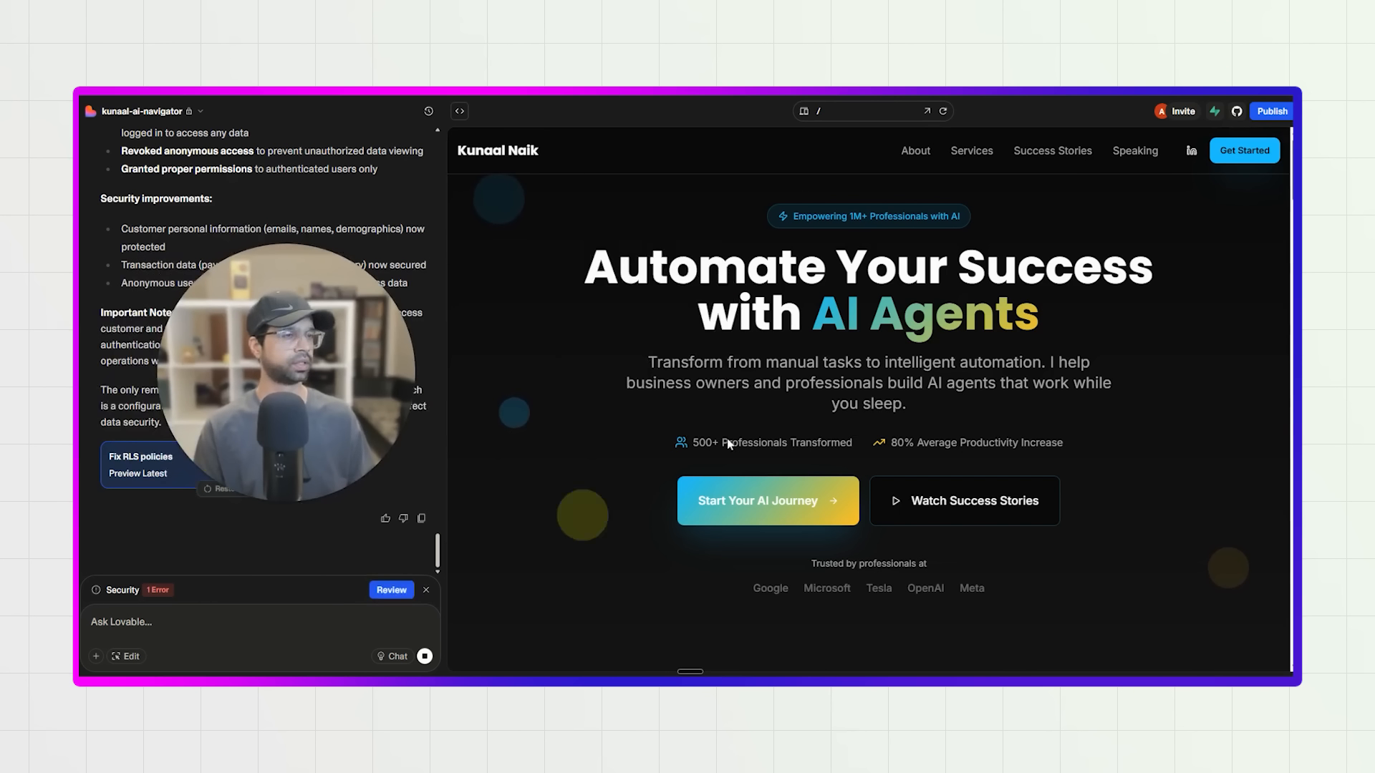
Publish the project update with the security fixes, checking the GitHub connection and the publishing details.
{"action": "left_click", "coordinate": [1271, 111]}
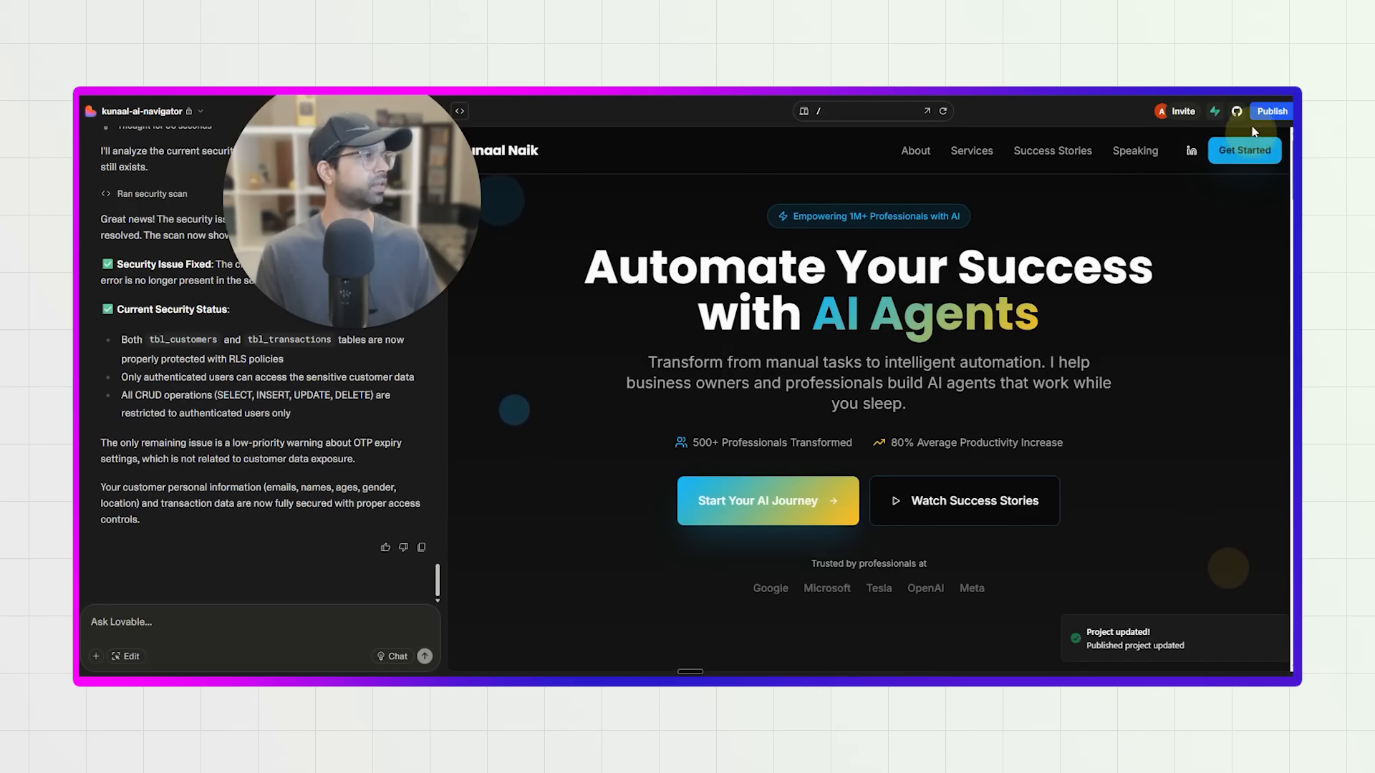
{"action": "left_click", "coordinate": [1272, 111]}
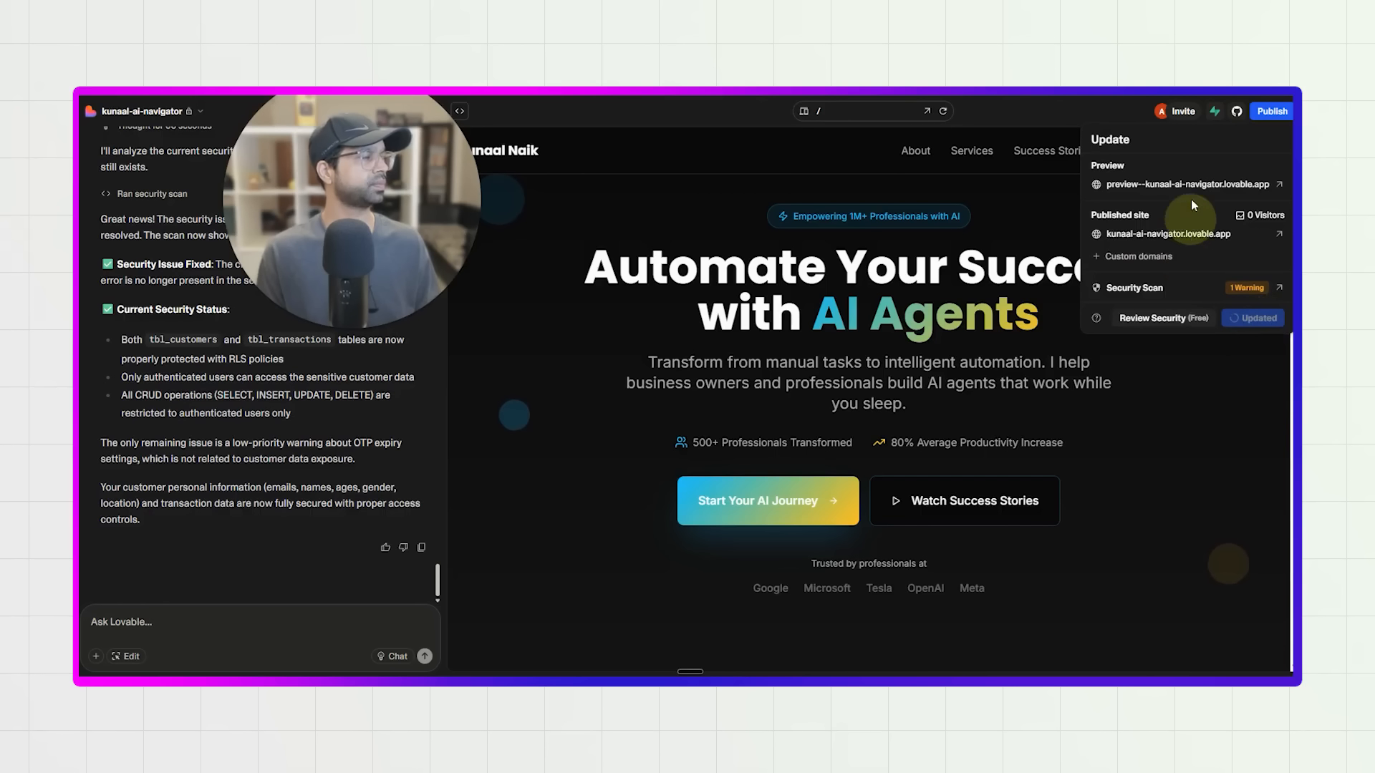
{"action": "left_click", "coordinate": [1237, 114]}
{"action": "left_click", "coordinate": [1238, 115]}
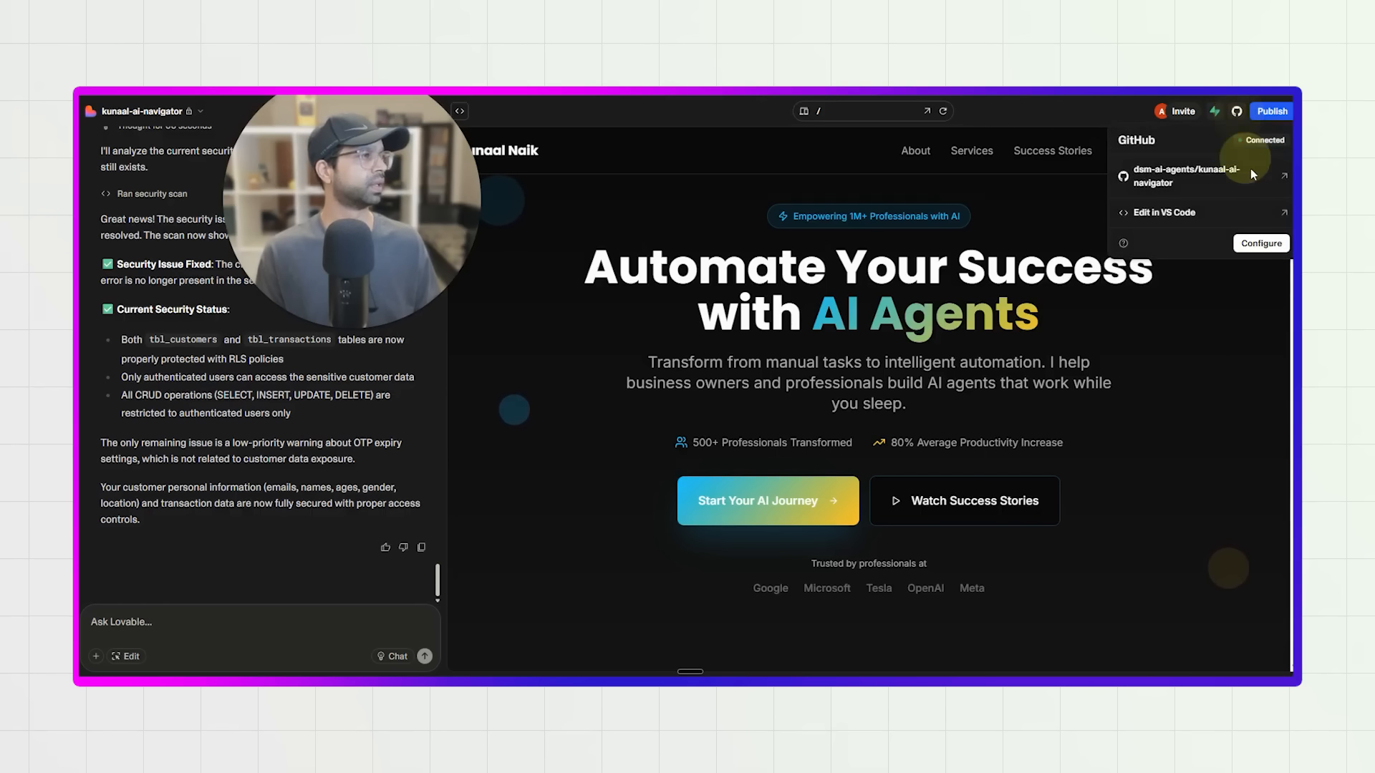
{"action": "left_click", "coordinate": [1268, 115]}
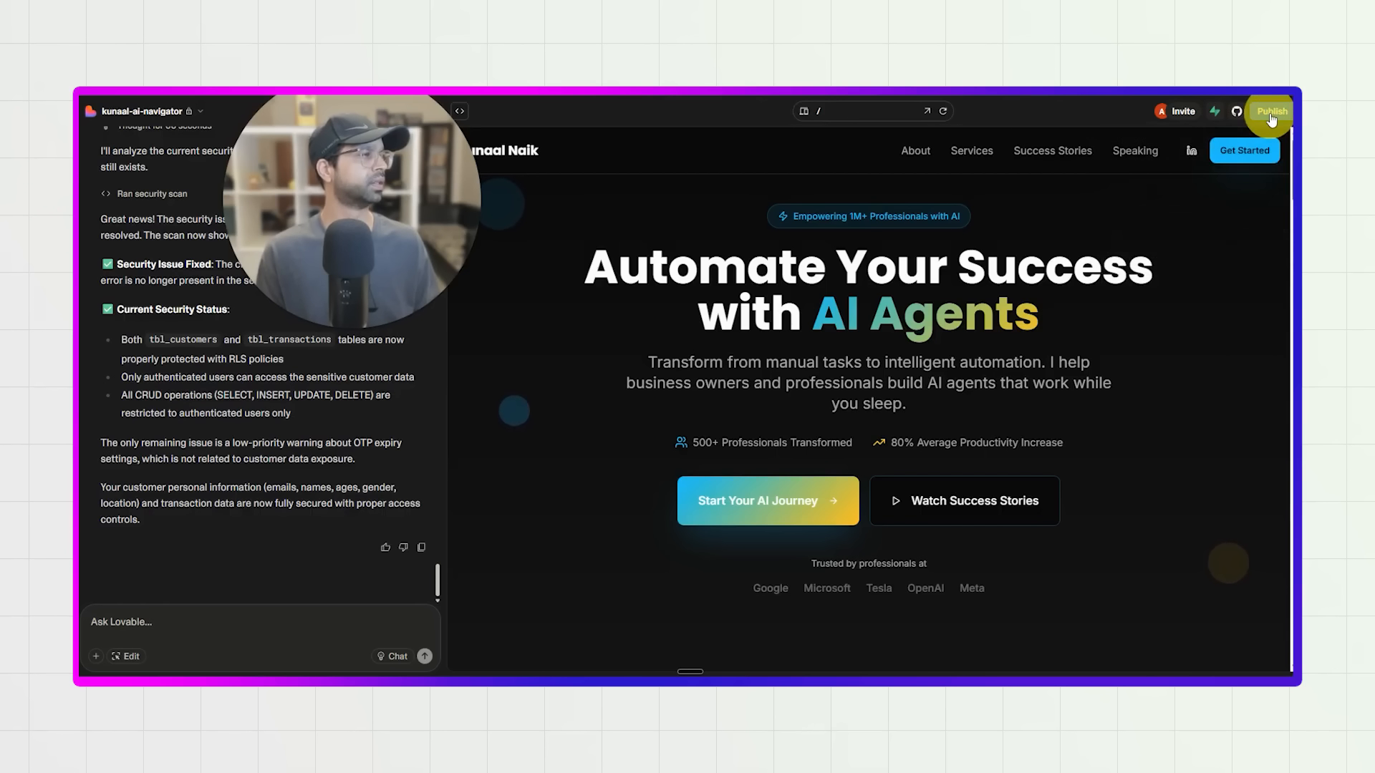
{"action": "left_click", "coordinate": [1269, 113]}
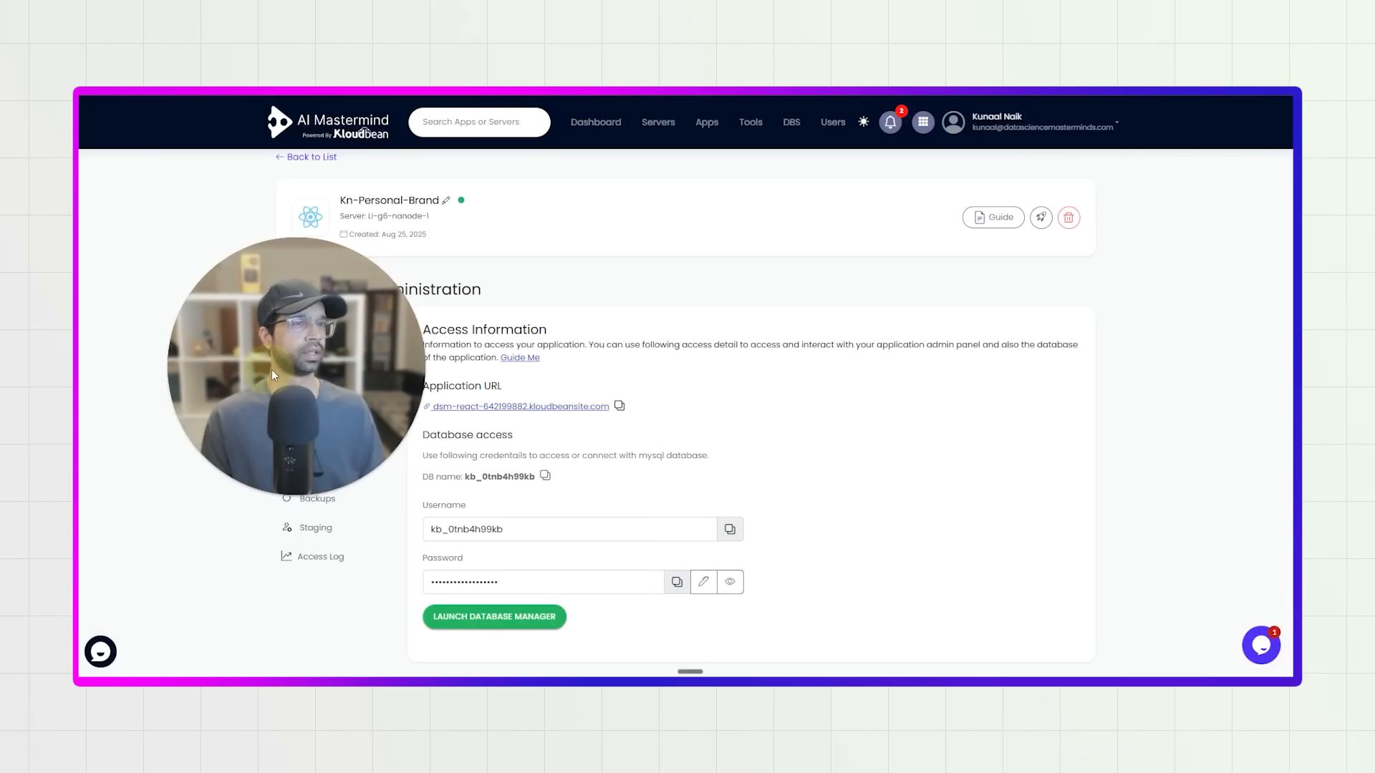
{"action": "left_click_drag", "start_coordinate": [272, 369], "coordinate": [975, 352]}
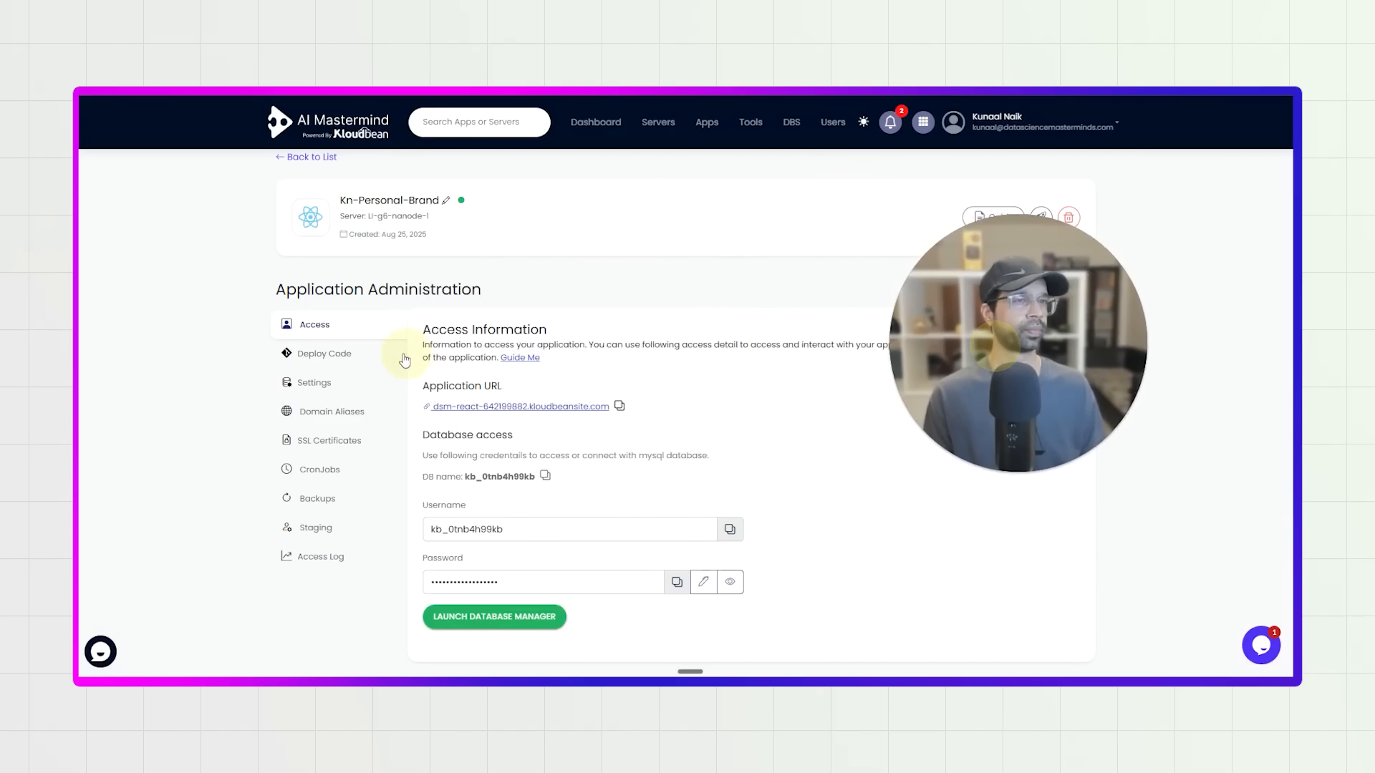
Switch to the application's Deploy Code settings in Kloudbean, pull and deploy the main branch, and refresh the deployment history.
{"action": "left_click", "coordinate": [361, 354]}
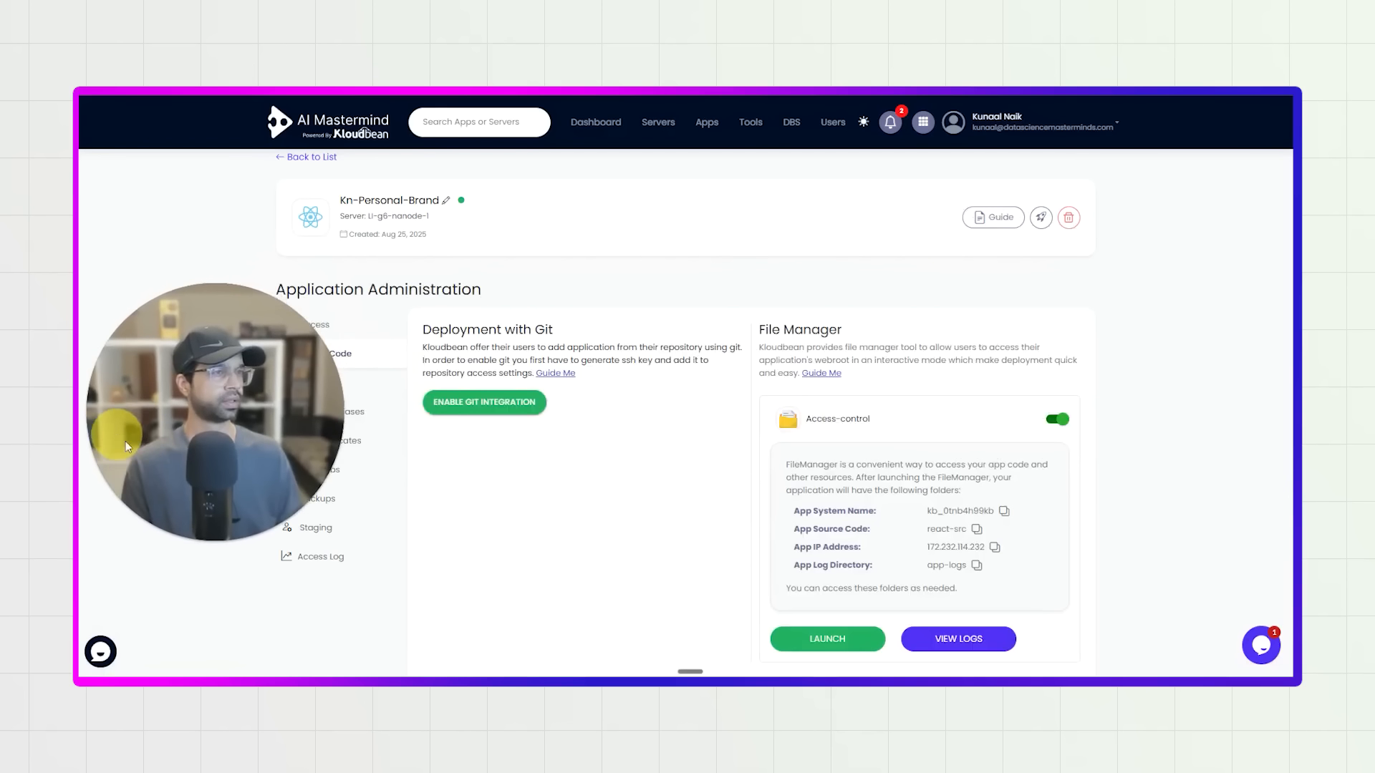
{"action": "scroll", "coordinate": [635, 517], "scroll_direction": "down", "scroll_amount": 3}
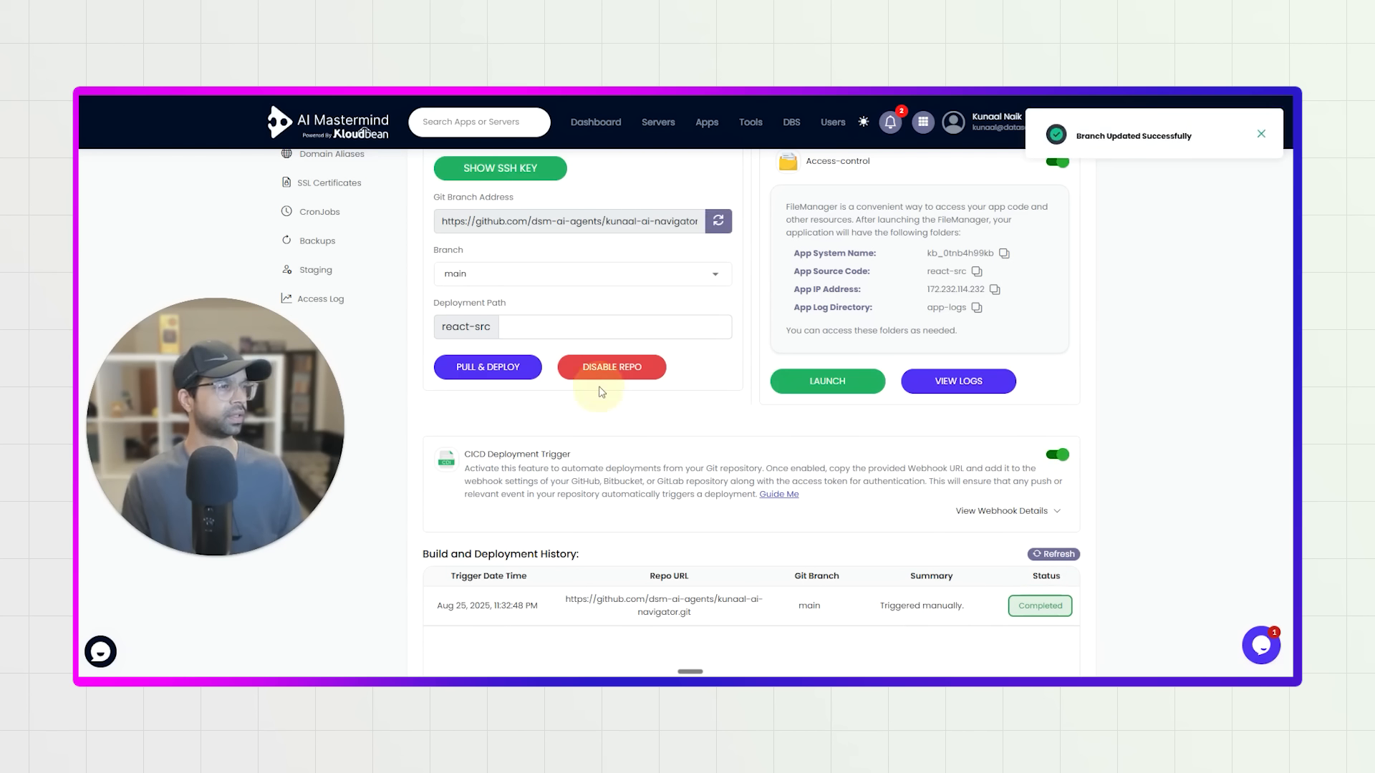
{"action": "left_click", "coordinate": [1047, 557]}
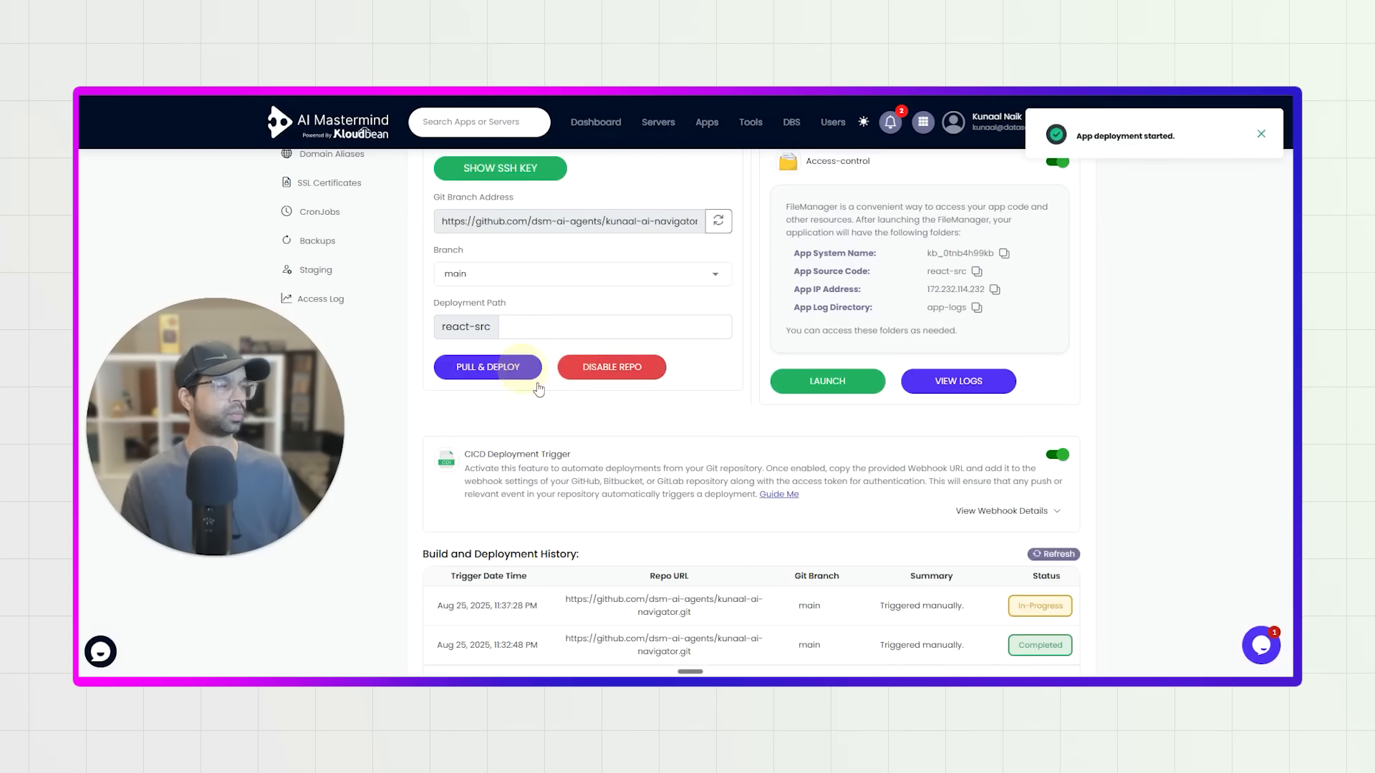
{"action": "left_click", "coordinate": [1041, 559]}
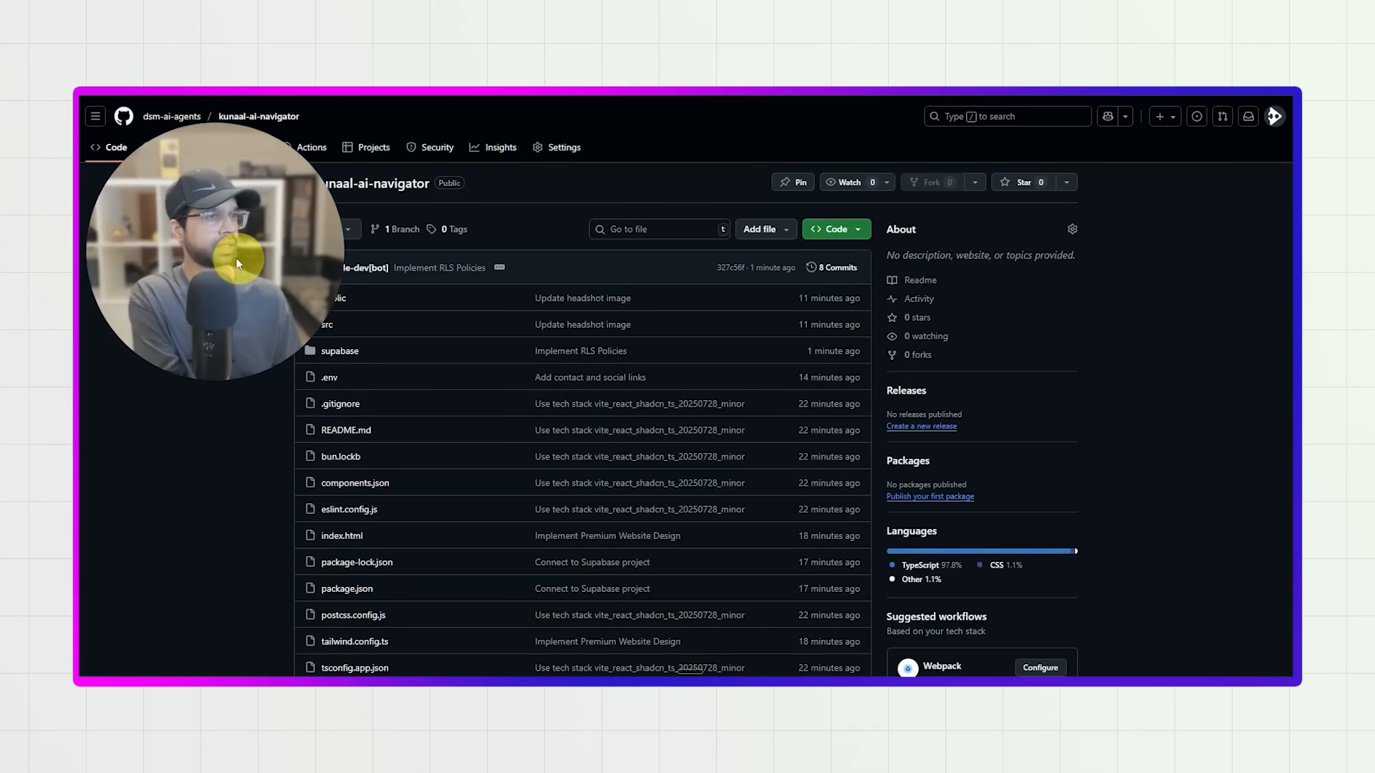
Examine the latest commits in the project's GitHub repository, and return to Kloudbean to refresh the build and deployment history.
{"action": "scroll", "coordinate": [566, 508], "scroll_direction": "down", "scroll_amount": 3}
{"action": "scroll", "coordinate": [566, 508], "scroll_direction": "down", "scroll_amount": 5}
{"action": "scroll", "coordinate": [490, 450], "scroll_direction": "up", "scroll_amount": 3}
{"action": "scroll", "coordinate": [804, 330], "scroll_direction": "up", "scroll_amount": 5}
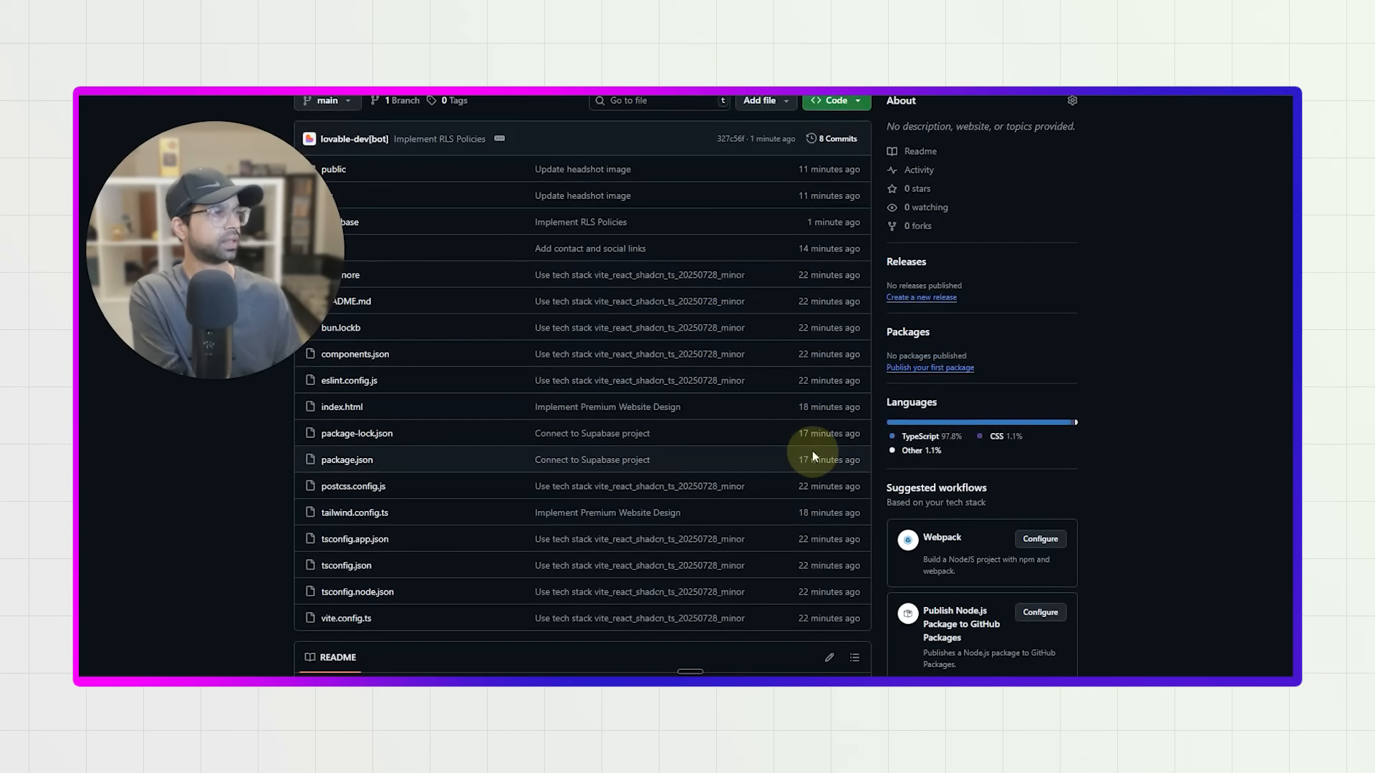
{"action": "scroll", "coordinate": [805, 412], "scroll_direction": "up", "scroll_amount": 1}
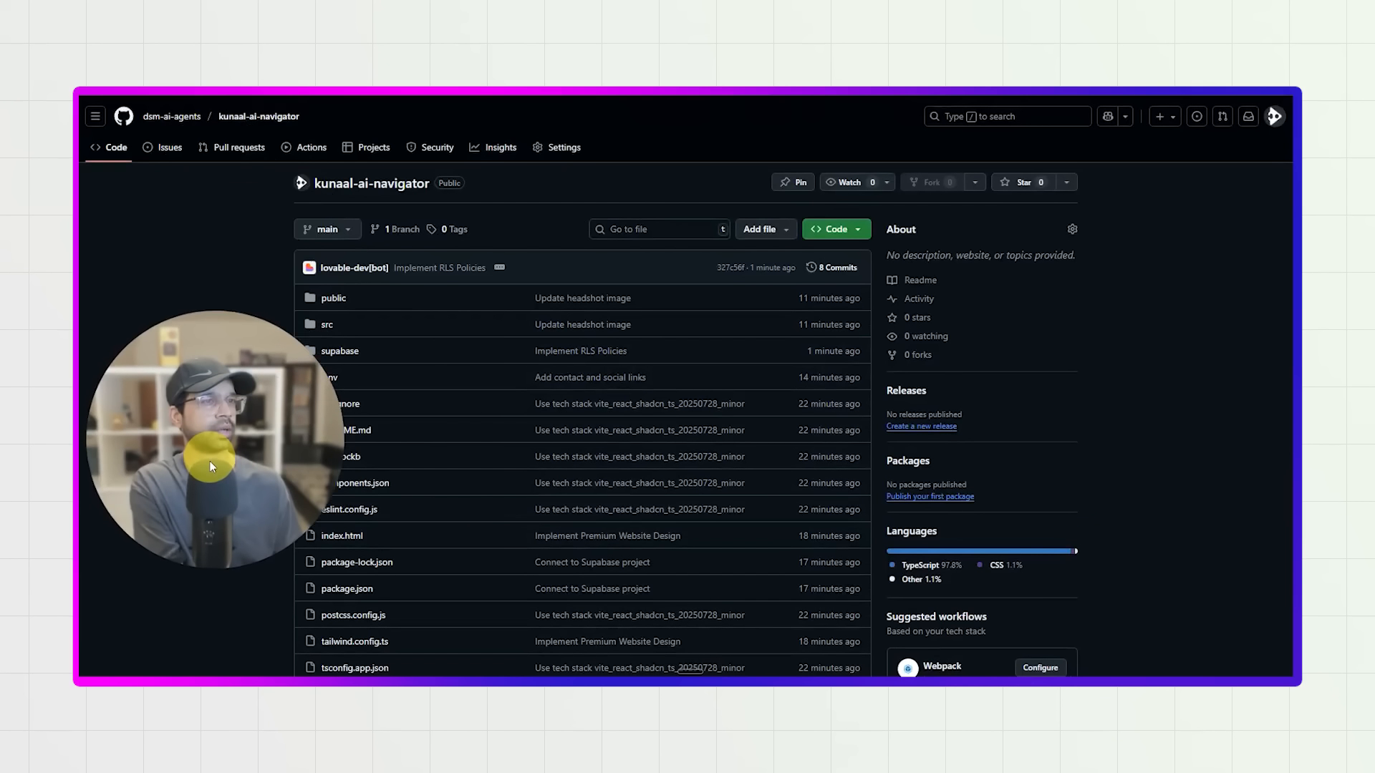
{"action": "left_click", "coordinate": [269, 54]}
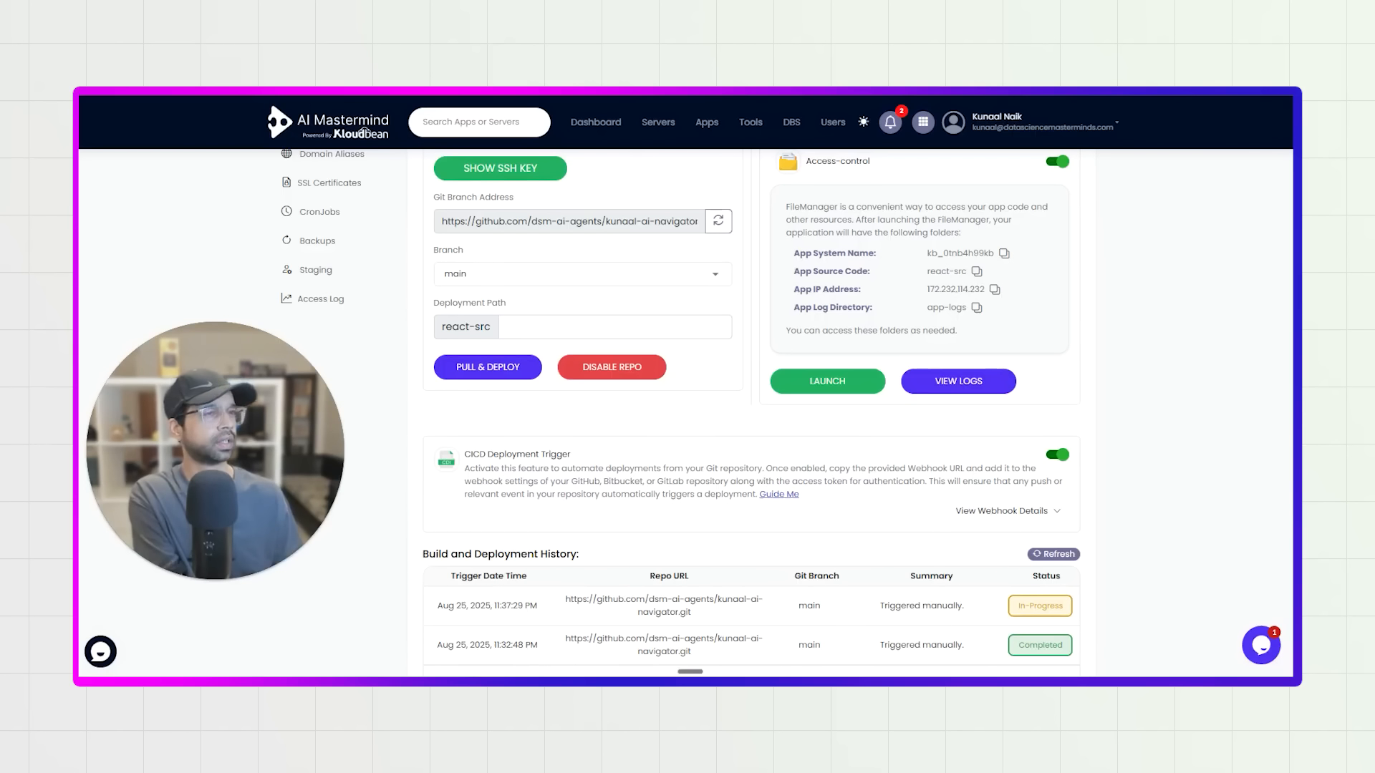
{"action": "left_click", "coordinate": [1040, 559]}
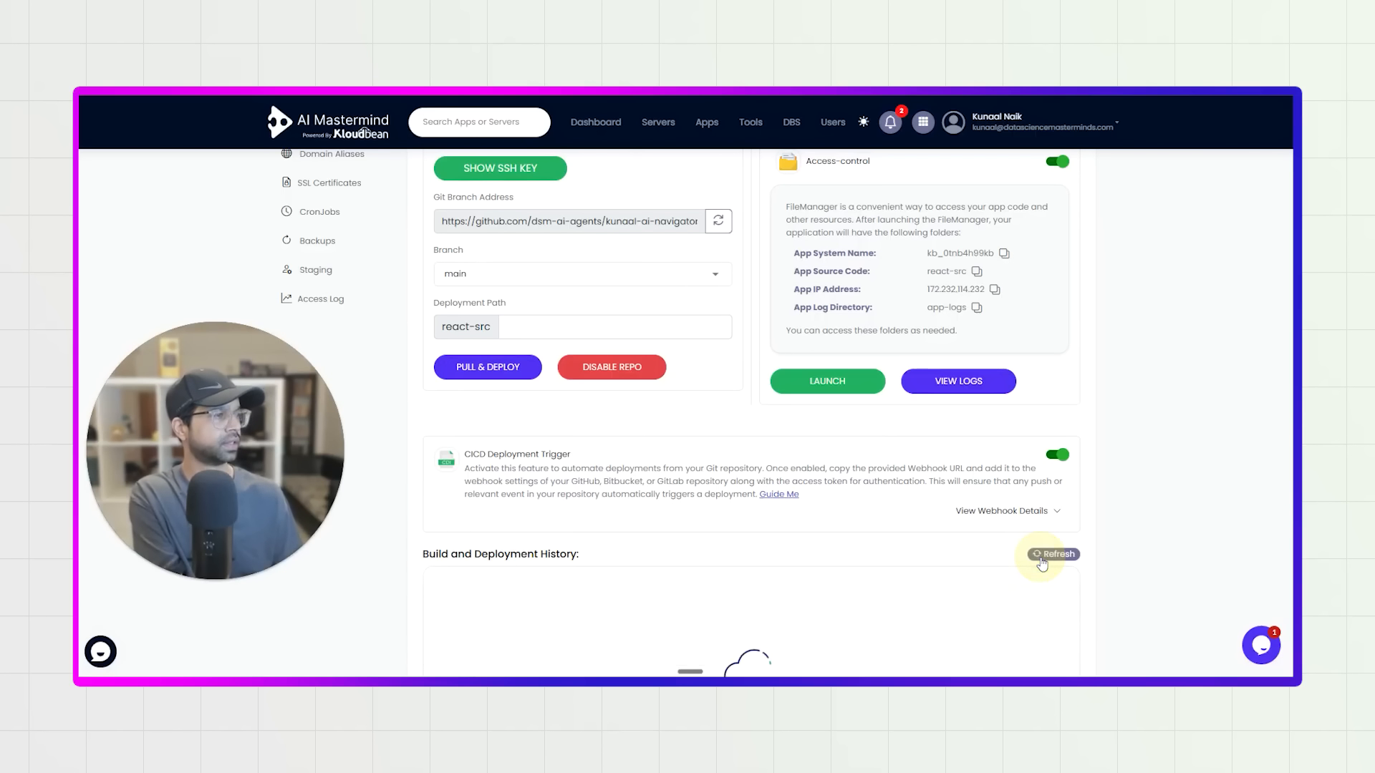